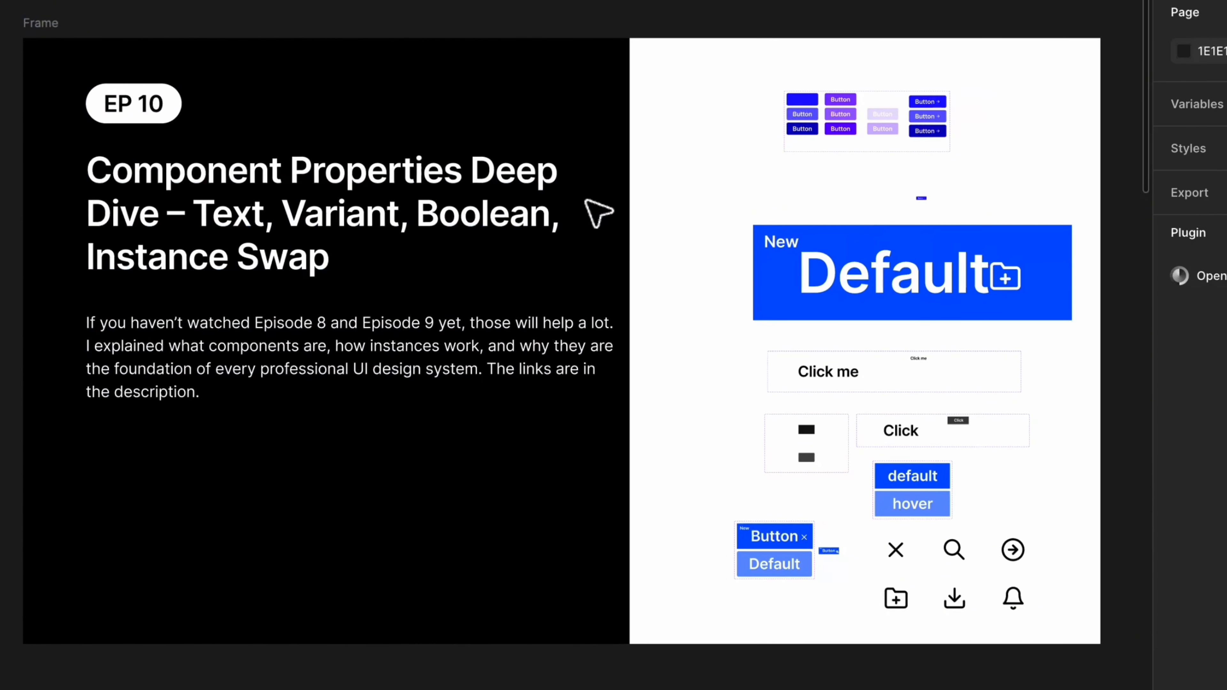
Look over the EP 10 slide and earlier episode thumbnails, and inspect the properties of the slide's large Default button instance.
scroll(652, 291, "down", 10)
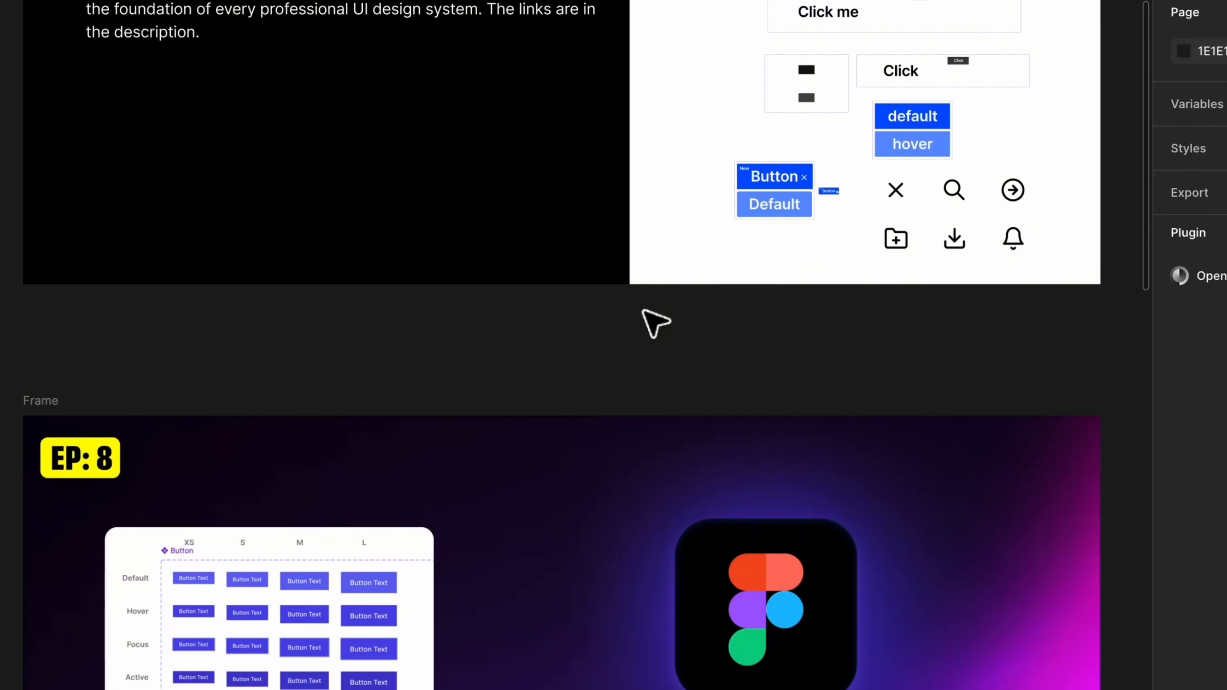
scroll(539, 425, "down", 3)
scroll(536, 432, "down", 6)
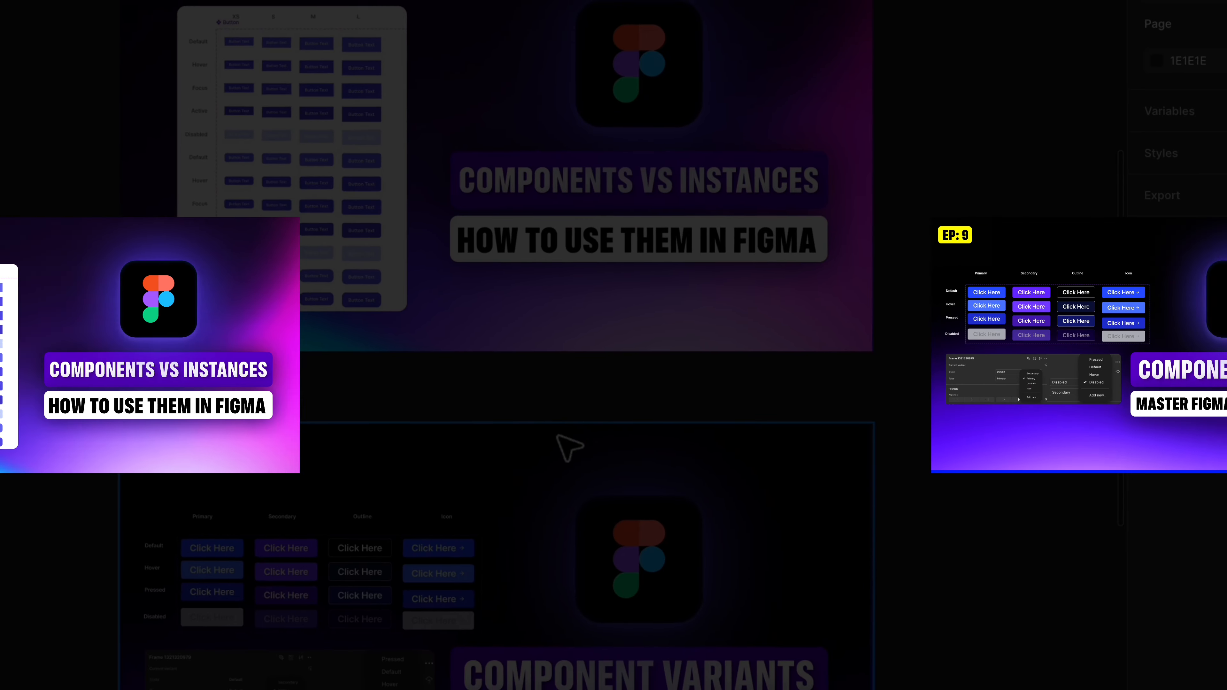
scroll(563, 446, "up", 6)
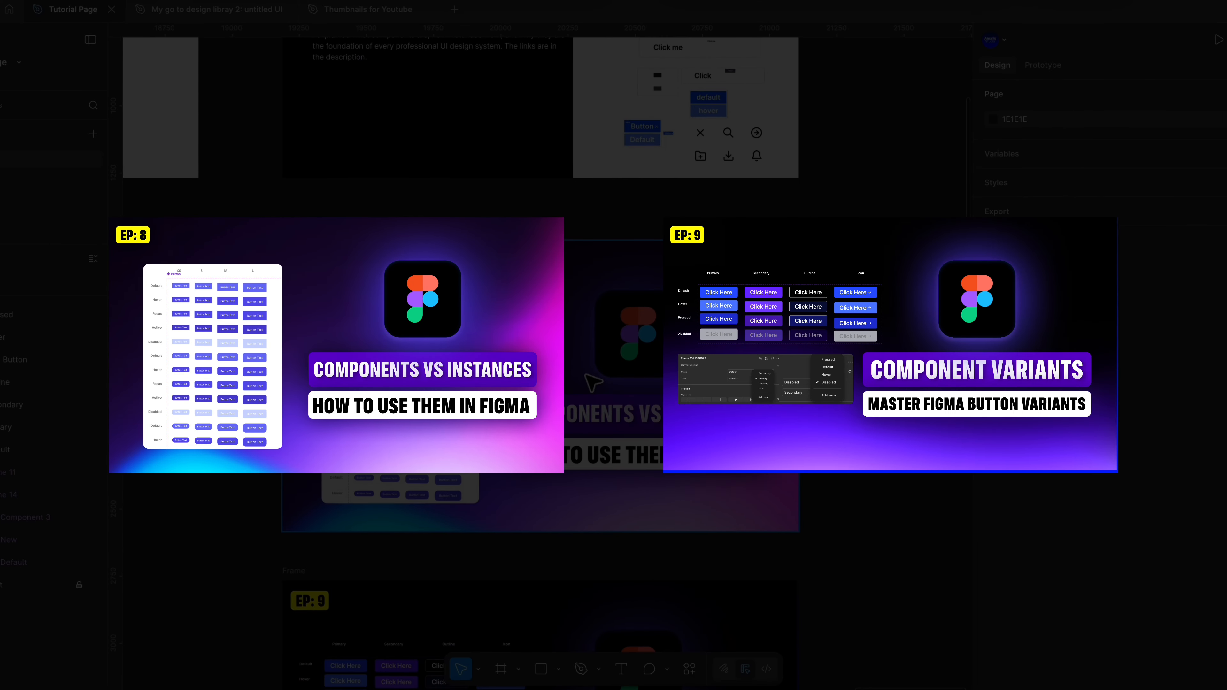
scroll(586, 375, "up", 6)
left_click(657, 325)
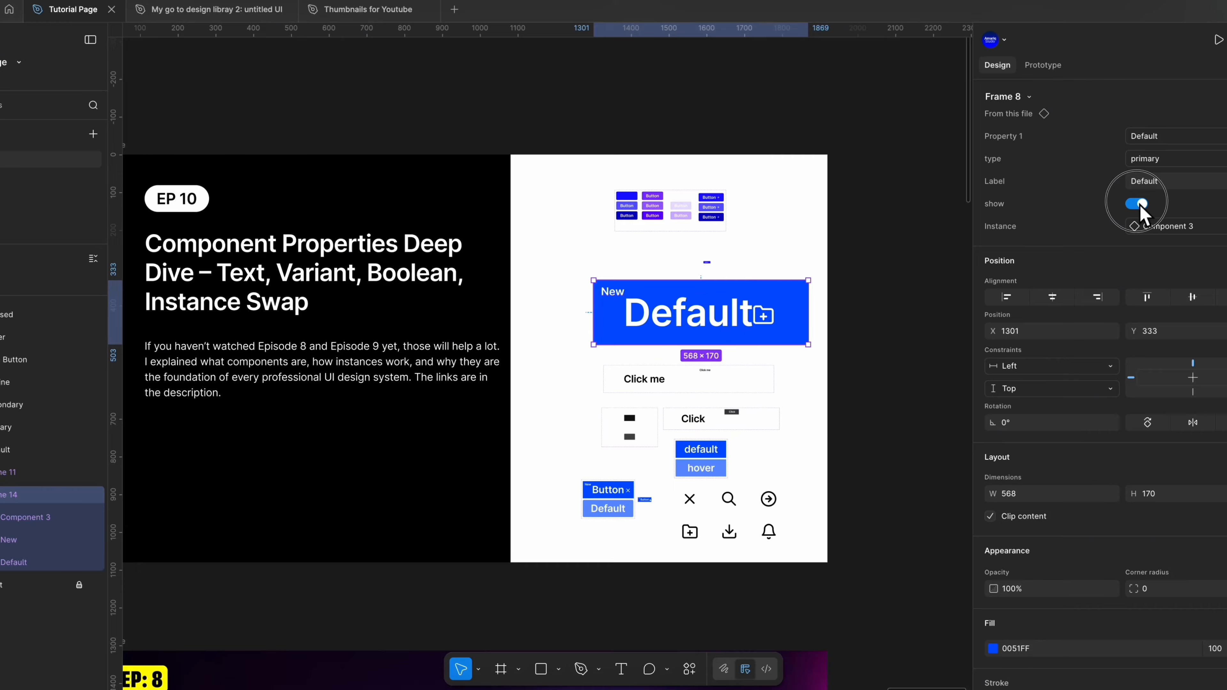
left_click(1170, 158)
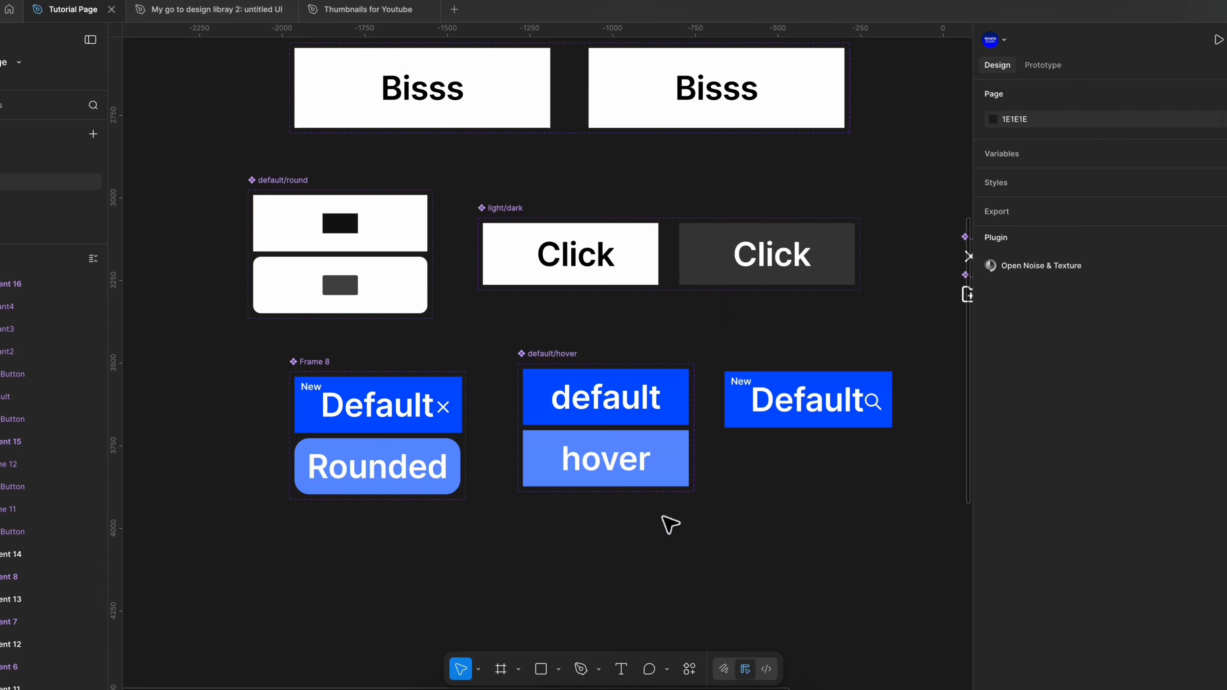
Examine the variant, label, show and instance properties of the existing button component sets and the Default button instance.
scroll(669, 523, "up", 1)
left_click(367, 431)
left_click(406, 495)
scroll(479, 545, "up", 2)
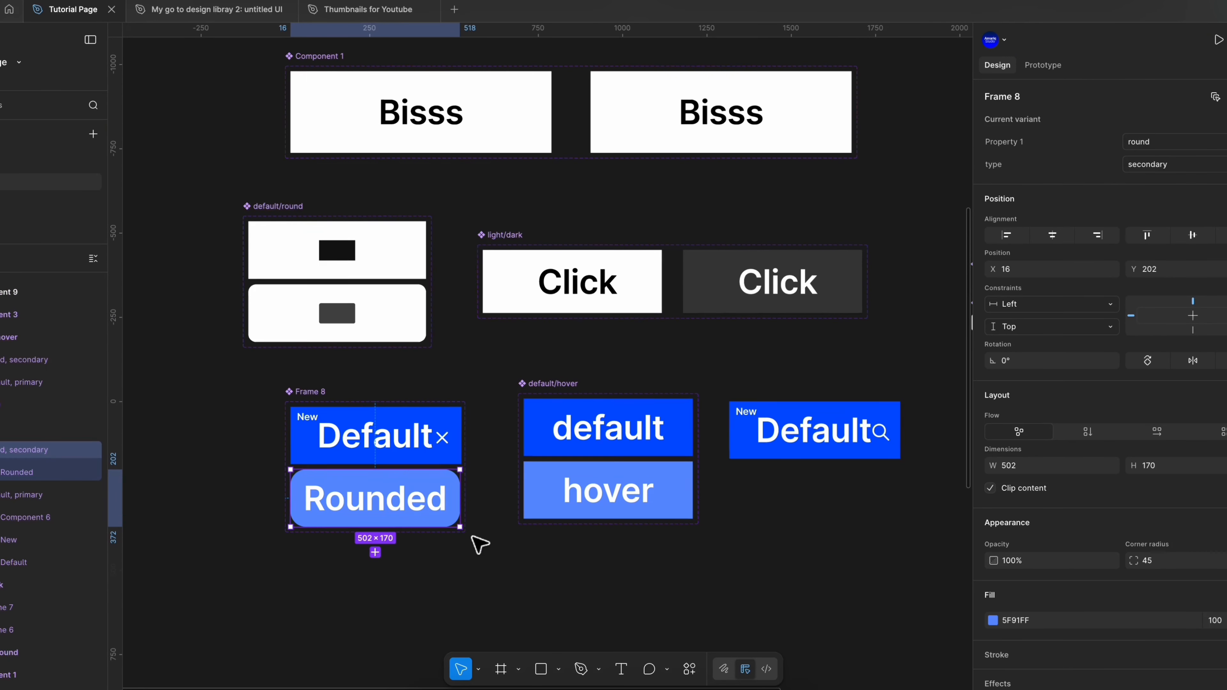
left_click(614, 272)
left_click(794, 270)
scroll(589, 121, "up", 6)
scroll(589, 120, "up", 4)
left_click(550, 345)
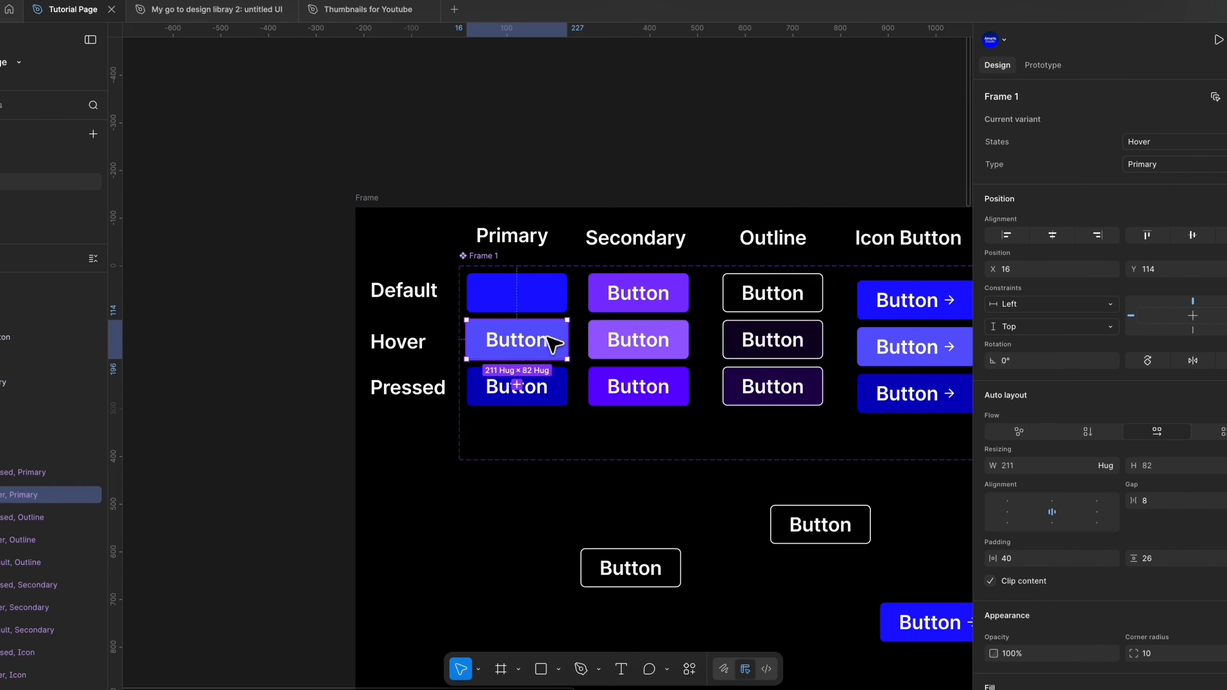
left_click(559, 390)
scroll(664, 527, "down", 8)
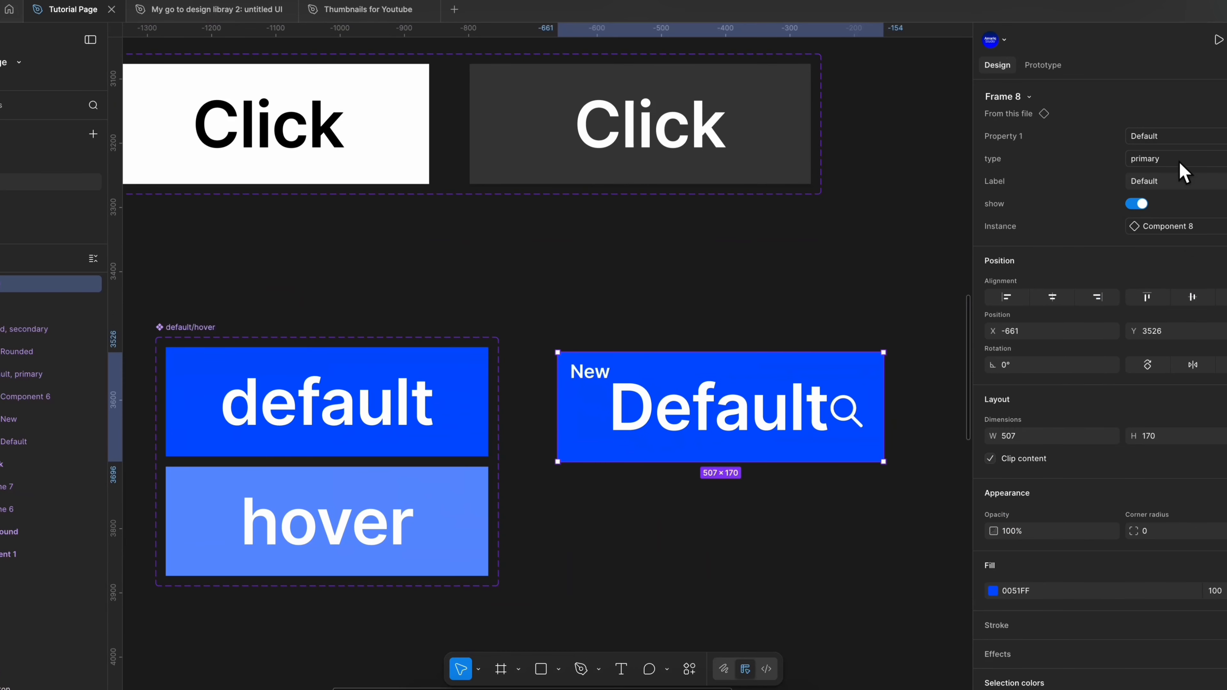
left_click(1132, 203)
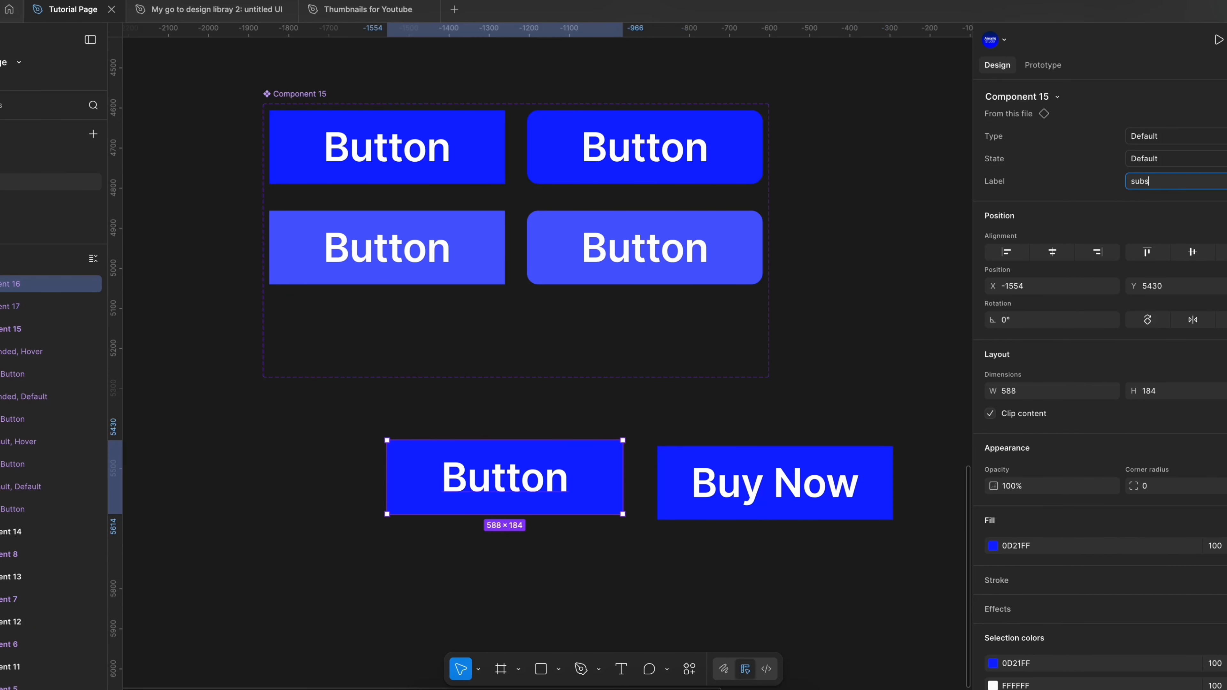
Set the square default instance's label to subscribe, and place a square hover instance below it labelled Hover.
key("Return")
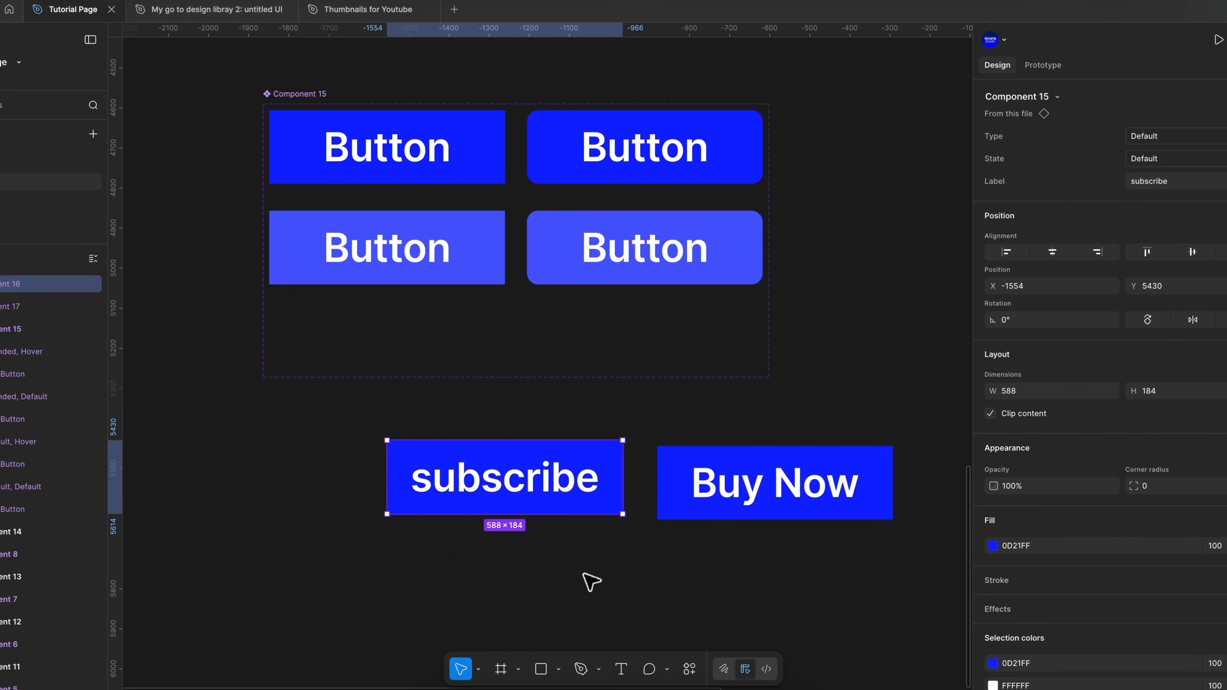
left_click_drag(454, 263, 436, 600)
left_click(1174, 182)
type("Hover")
Place an instance of the rounded hover button beside the Hover instance and set its label to Like.
left_click_drag(650, 262, 728, 623)
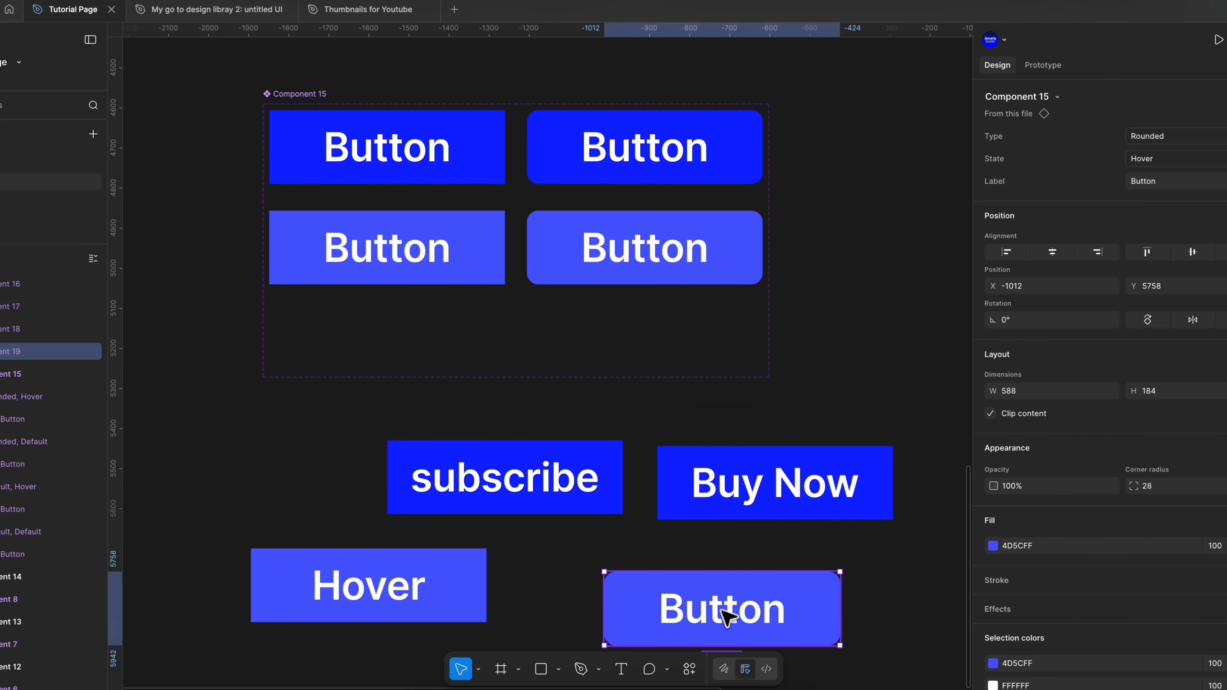
left_click(1169, 181)
type("Like")
key("Return")
Place an instance of the square default button with the New tag and arrow icon below the component set.
scroll(812, 246, "up", 2)
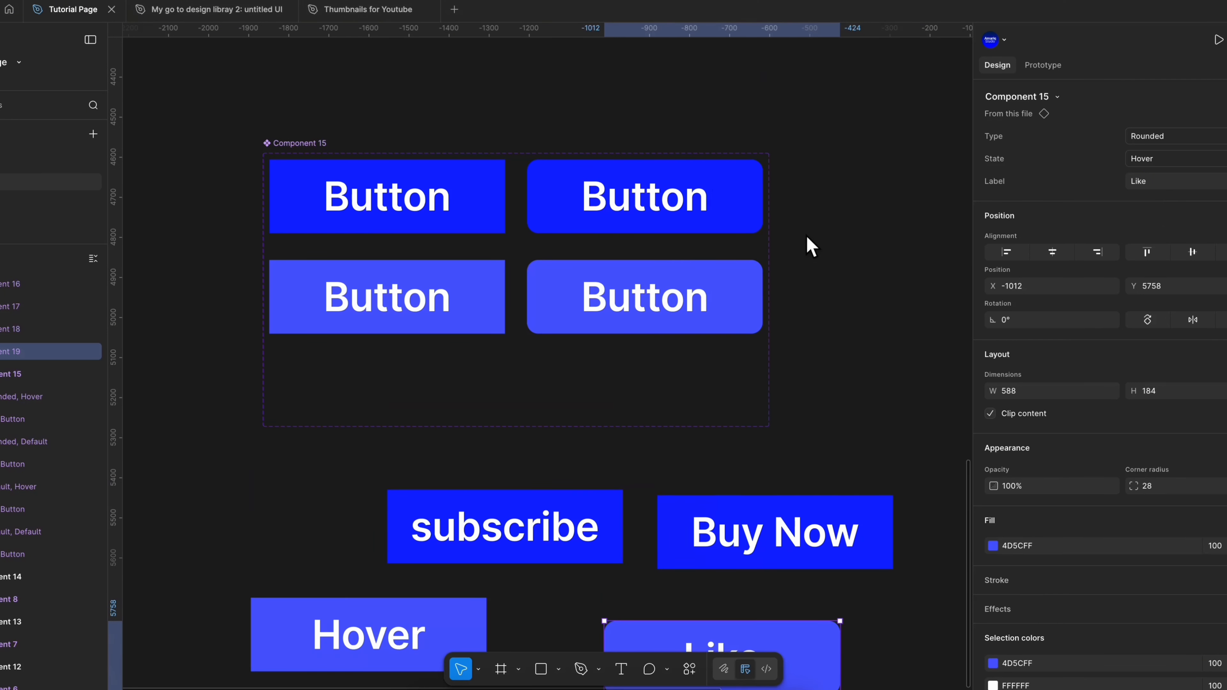
left_click(676, 212)
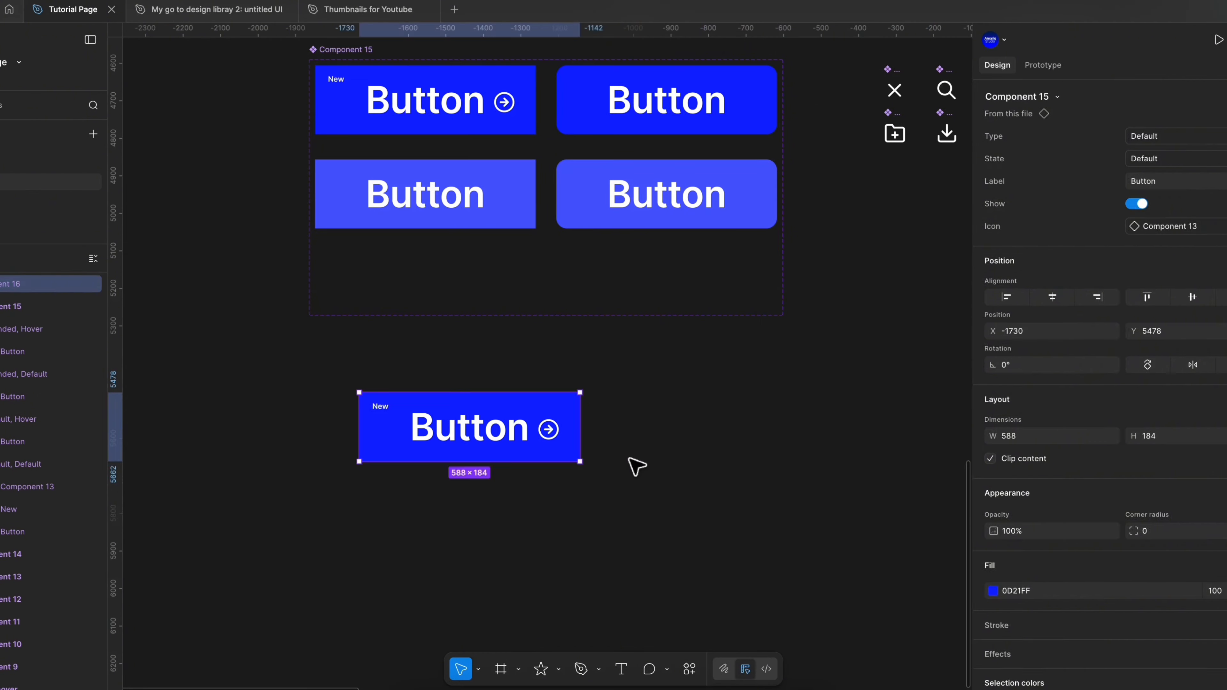
left_click(458, 226)
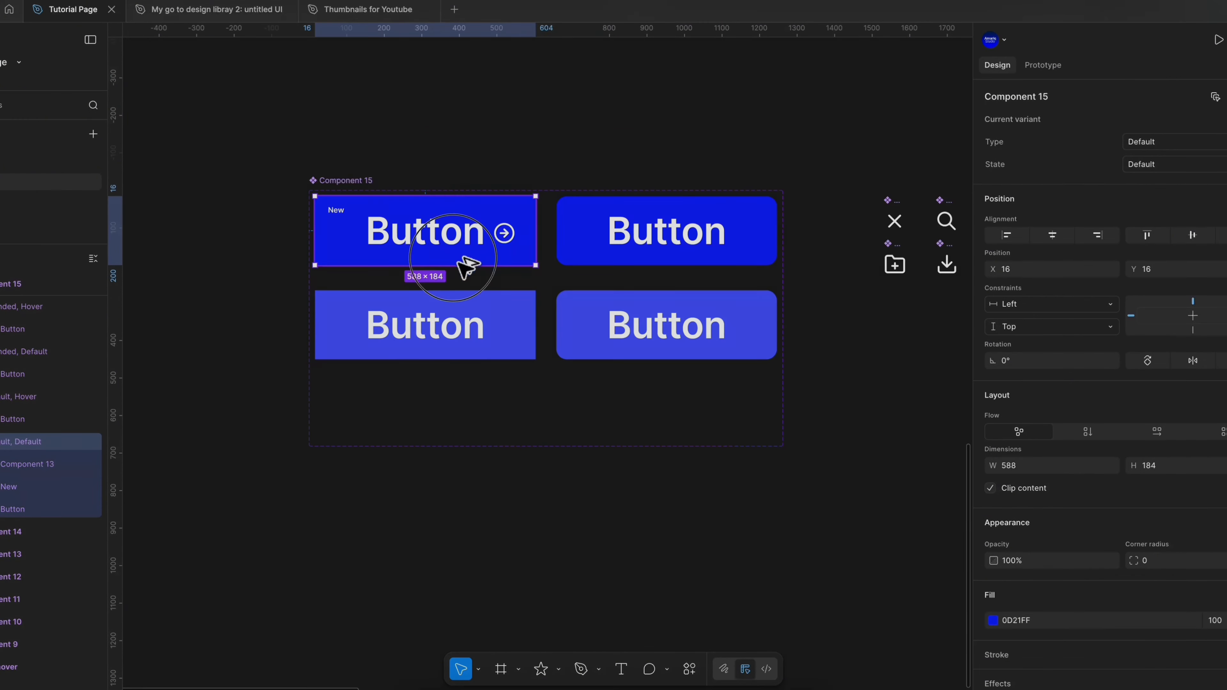
left_click_drag(466, 266, 446, 556)
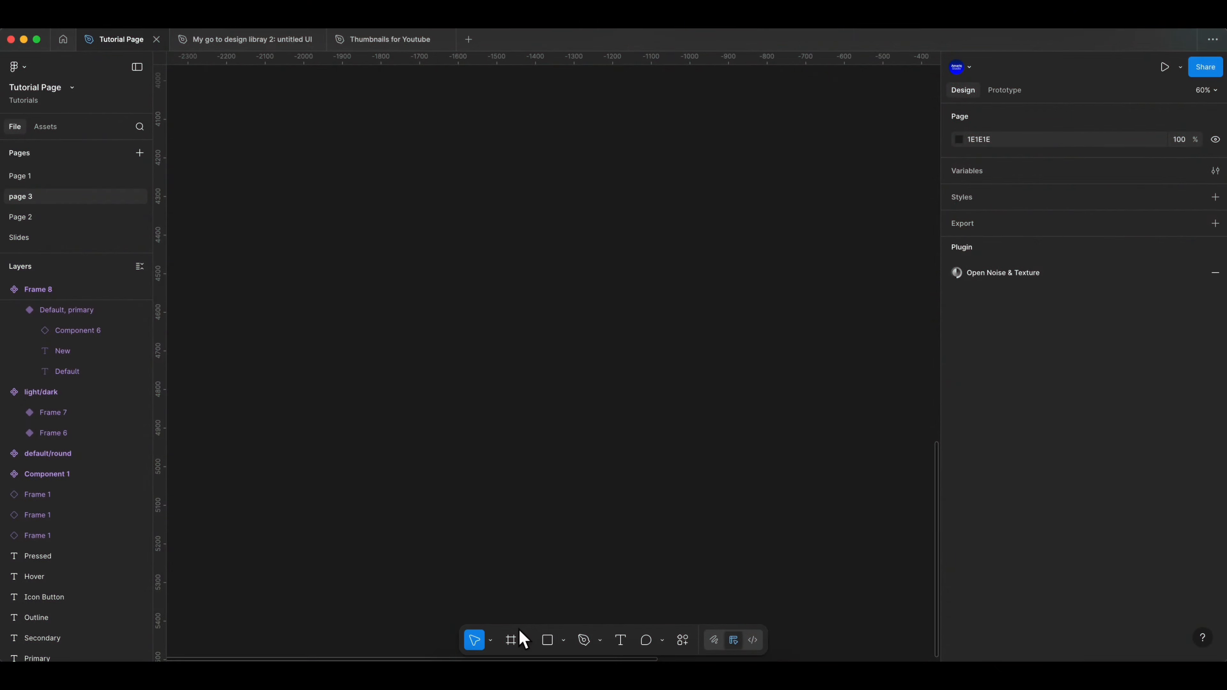
Draw a frame about 490 × 184 on the empty canvas and fill it with blue 0D21FF.
left_click(511, 640)
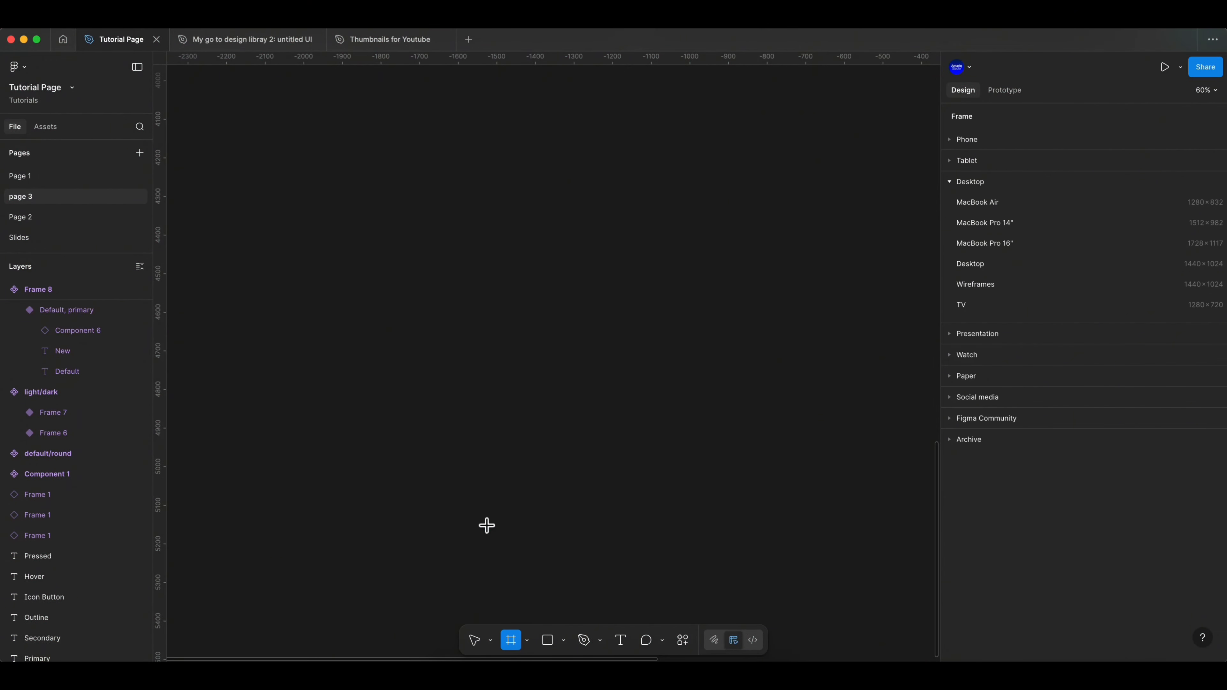
mouse_move(362, 314)
left_mouse_down()
mouse_move(396, 376)
mouse_move(609, 411)
mouse_move(553, 387)
left_mouse_up()
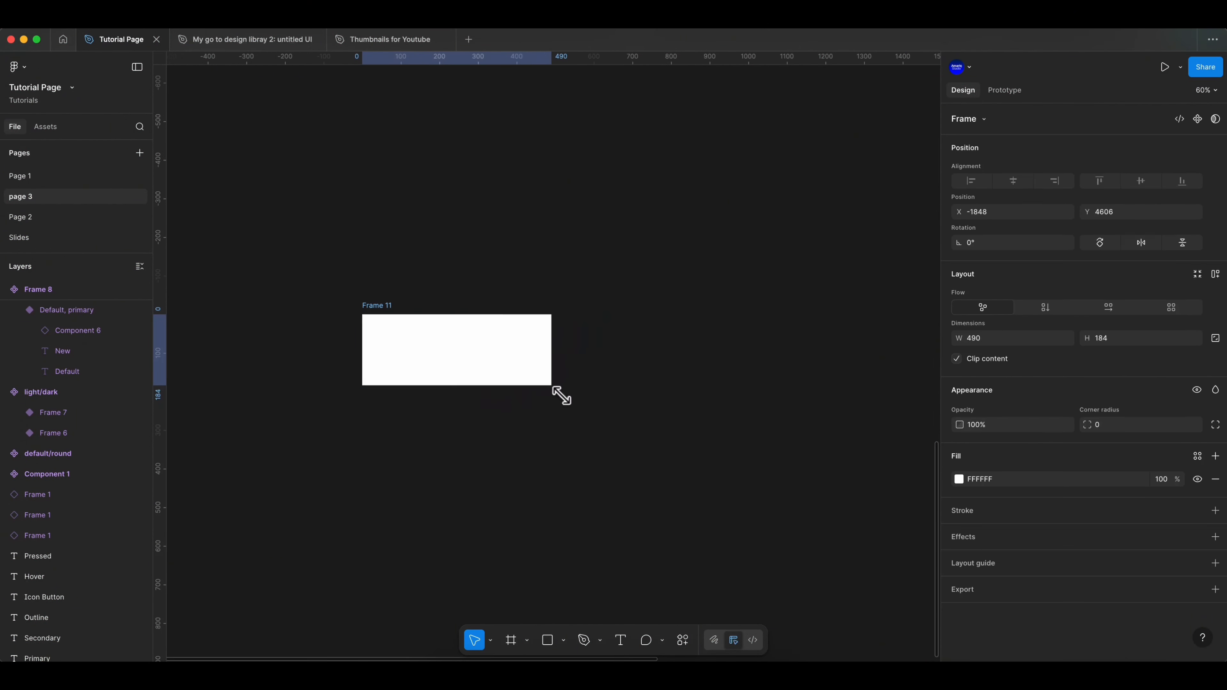
left_click(959, 479)
left_click_drag(886, 517, 892, 517)
left_click_drag(894, 407, 925, 369)
left_click(928, 322)
Add the text "Button" inside the blue frame and move it near the frame's middle.
left_click(621, 640)
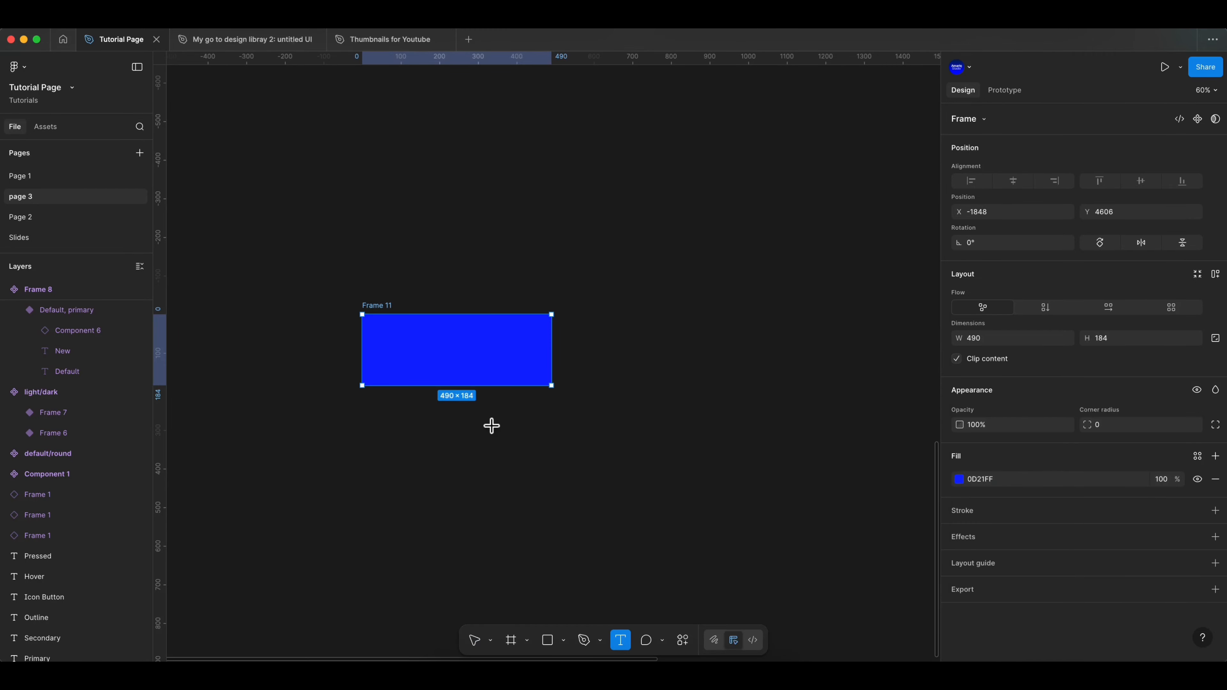
left_click(441, 358)
type("Button")
key("Escape")
left_click_drag(437, 362, 451, 352)
Widen the blue frame to about 588 and centre the Button text inside it.
left_click(549, 351)
left_click_drag(551, 351, 576, 351)
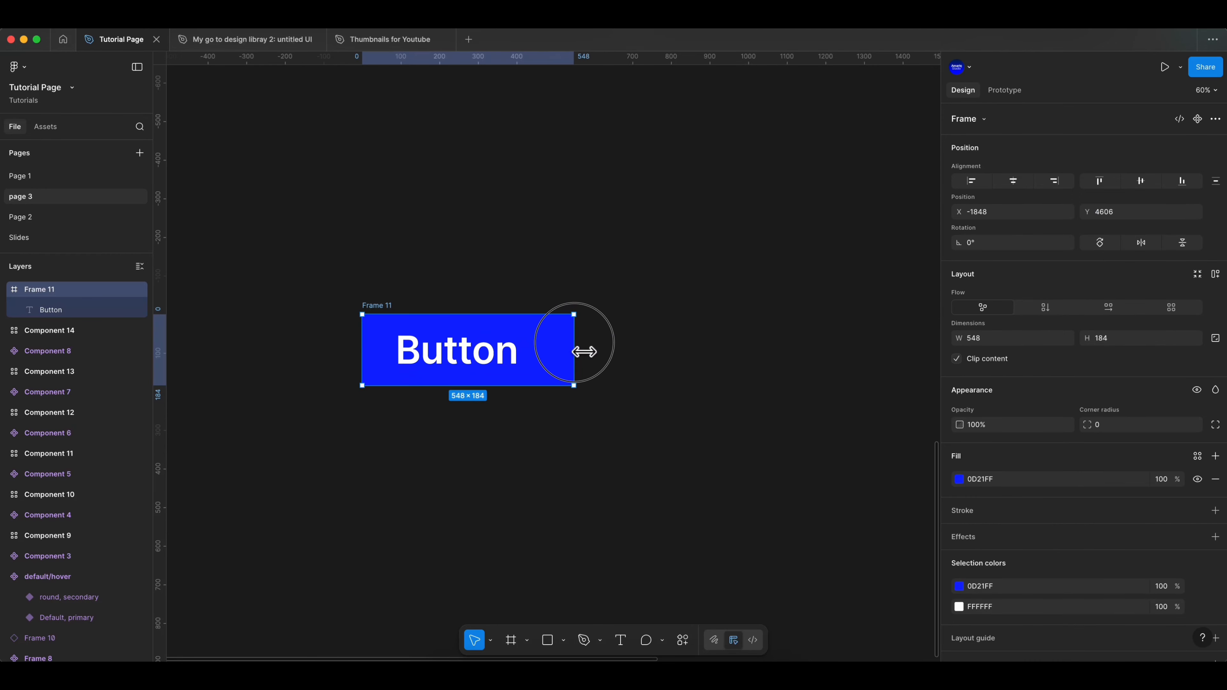
left_click_drag(457, 351, 469, 351)
left_click(386, 305)
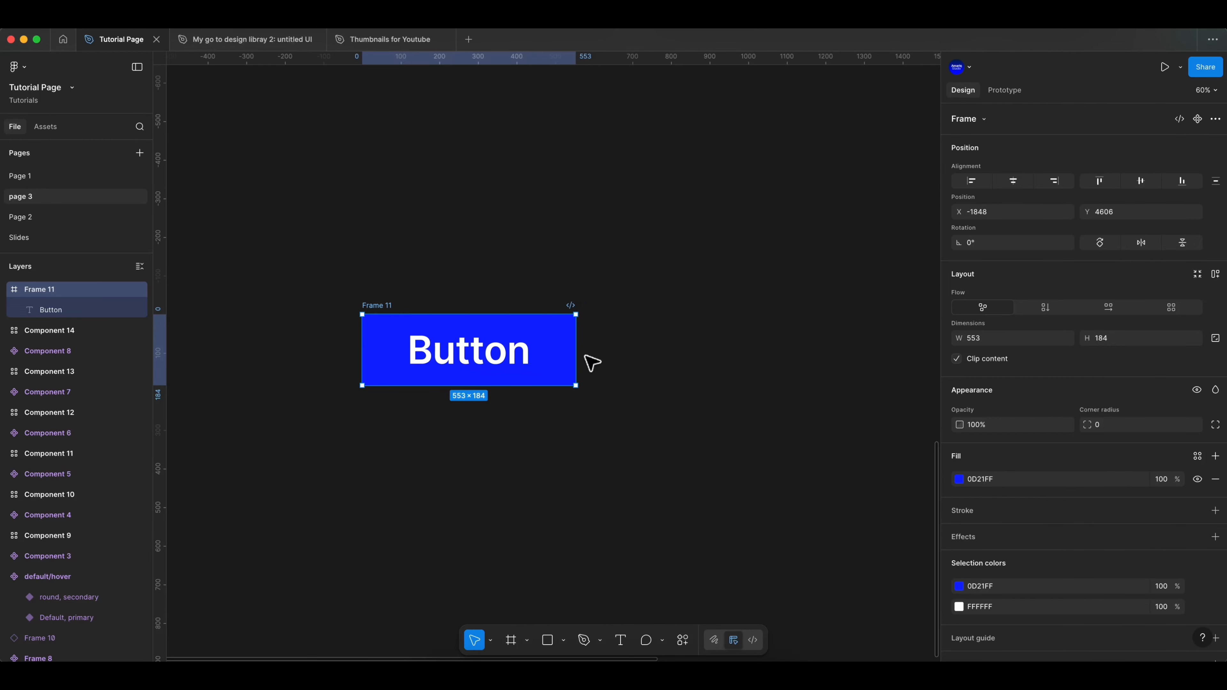
left_click_drag(577, 355, 589, 355)
left_click_drag(495, 360, 509, 367)
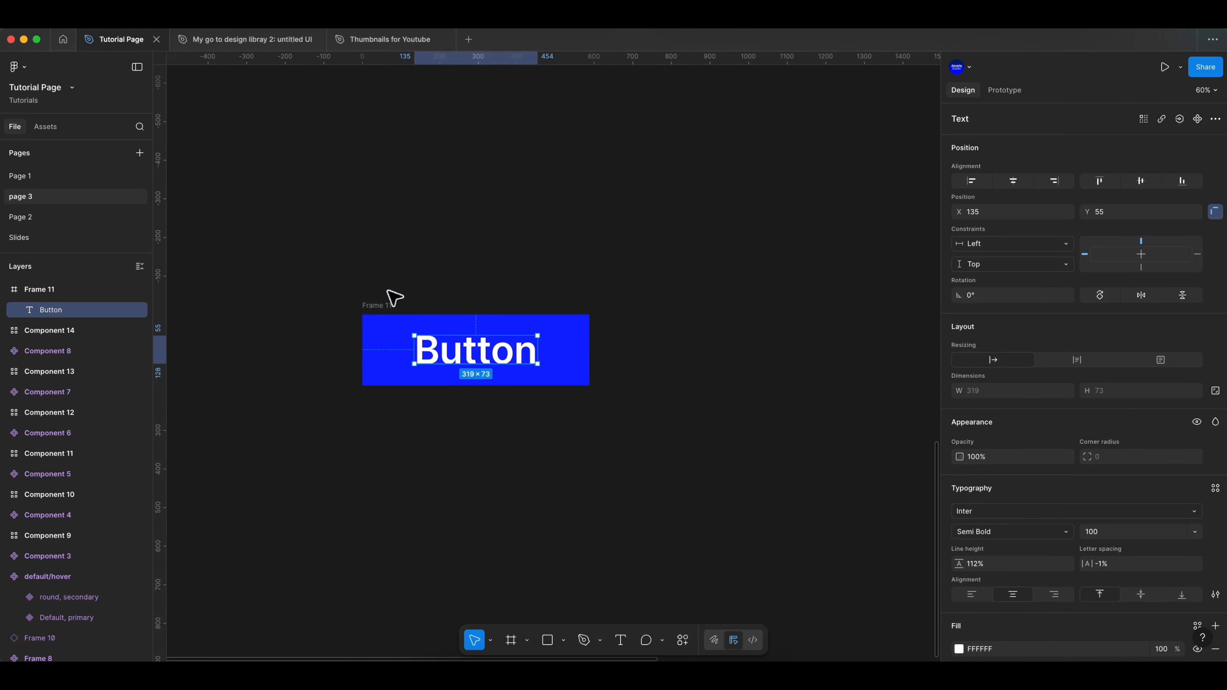
left_click(402, 298)
left_click(484, 483)
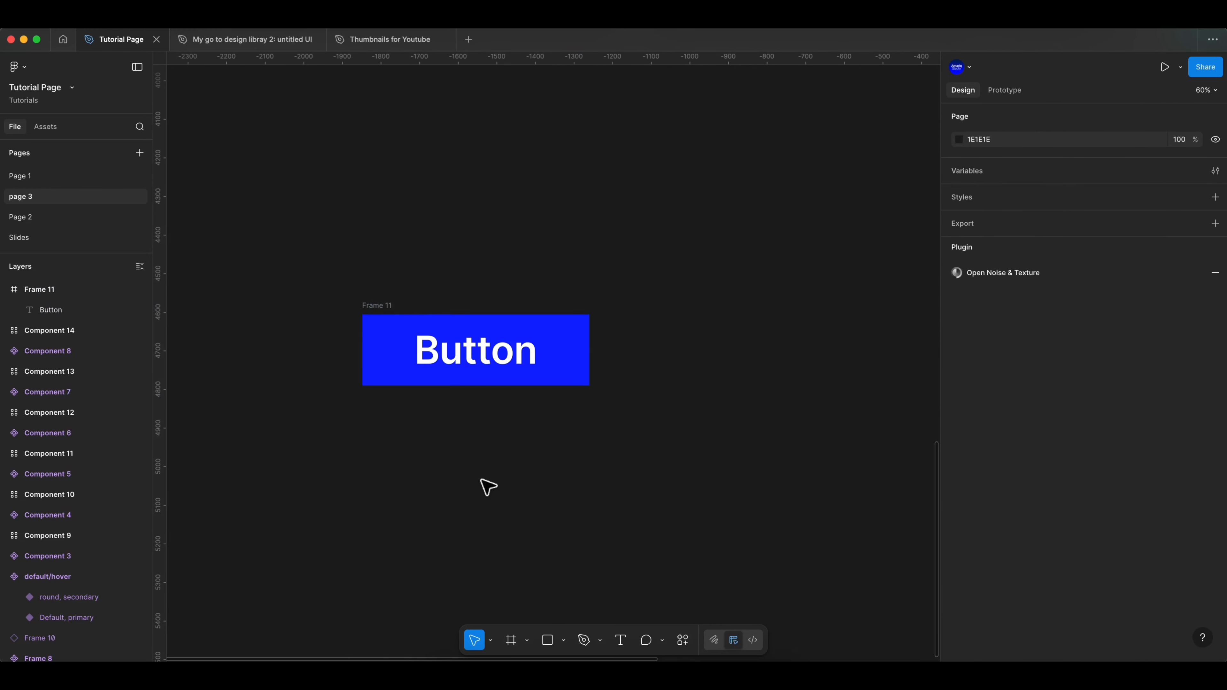
Draw a frame about 517 × 179 and a rectangle side by side below the button, and delete both.
left_click(380, 306)
left_click(514, 640)
left_click_drag(416, 477, 615, 546)
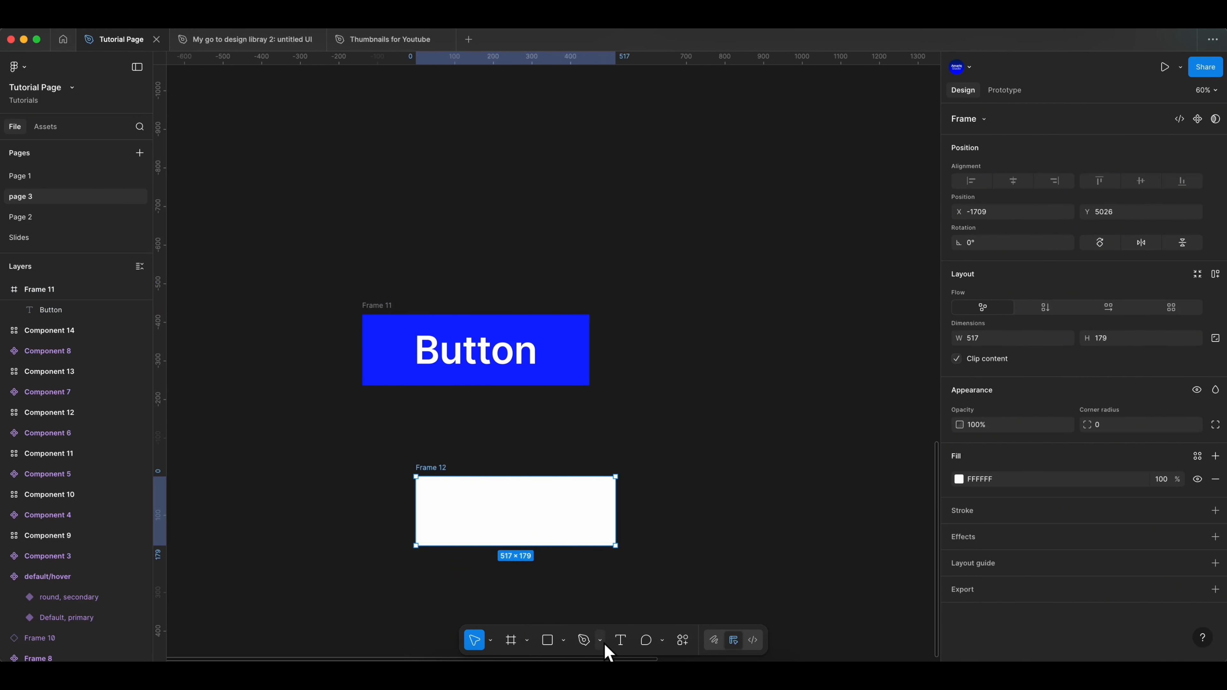
left_click(548, 641)
left_click_drag(645, 476, 791, 550)
left_click(638, 590)
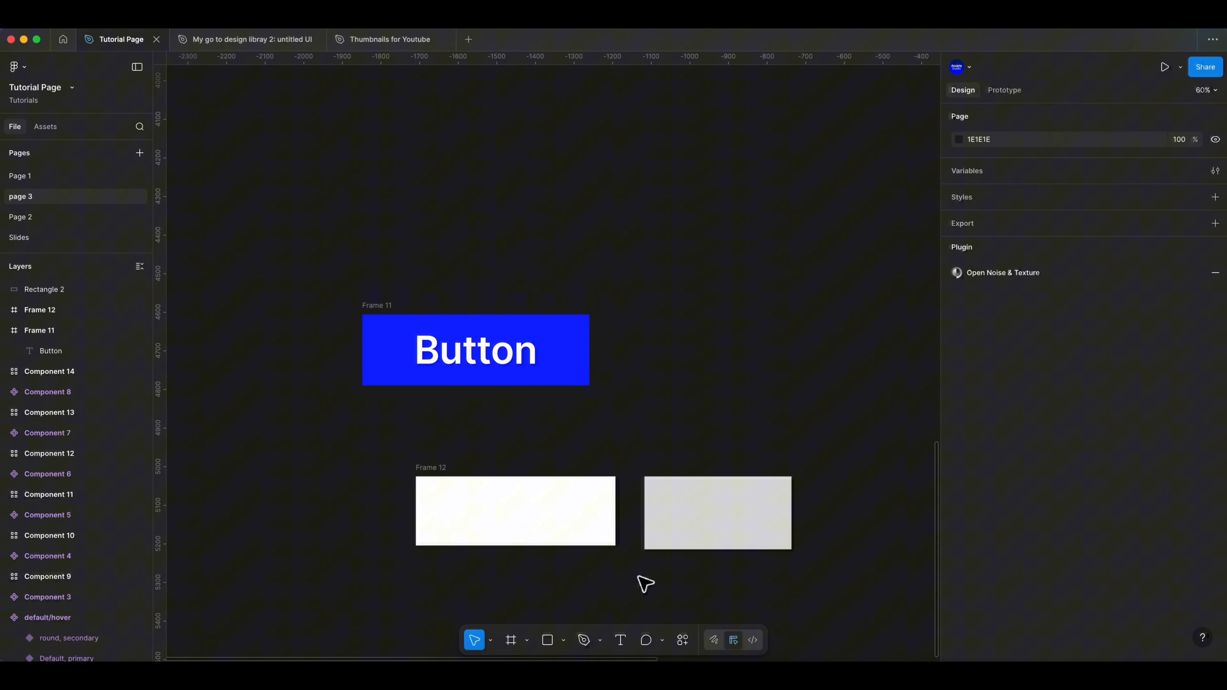
left_click_drag(747, 591, 513, 526)
key("Delete")
Turn the blue button frame with its text into a component.
left_click(386, 315)
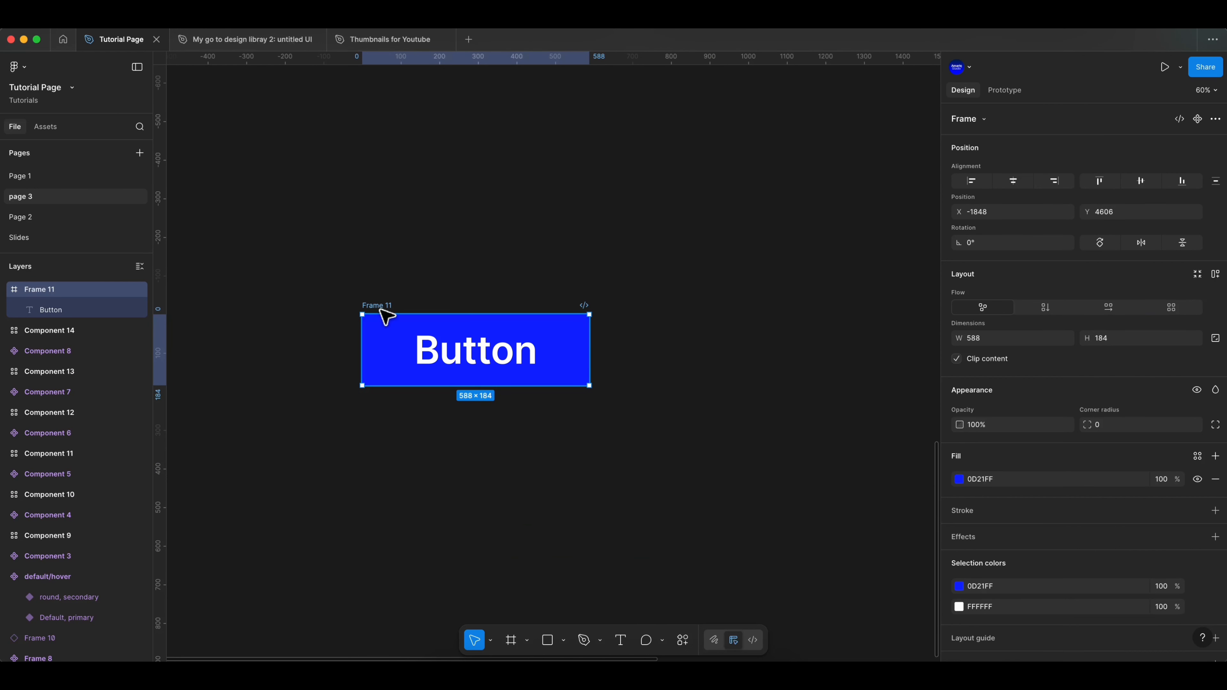
left_click(584, 438)
left_click_drag(615, 434, 319, 290)
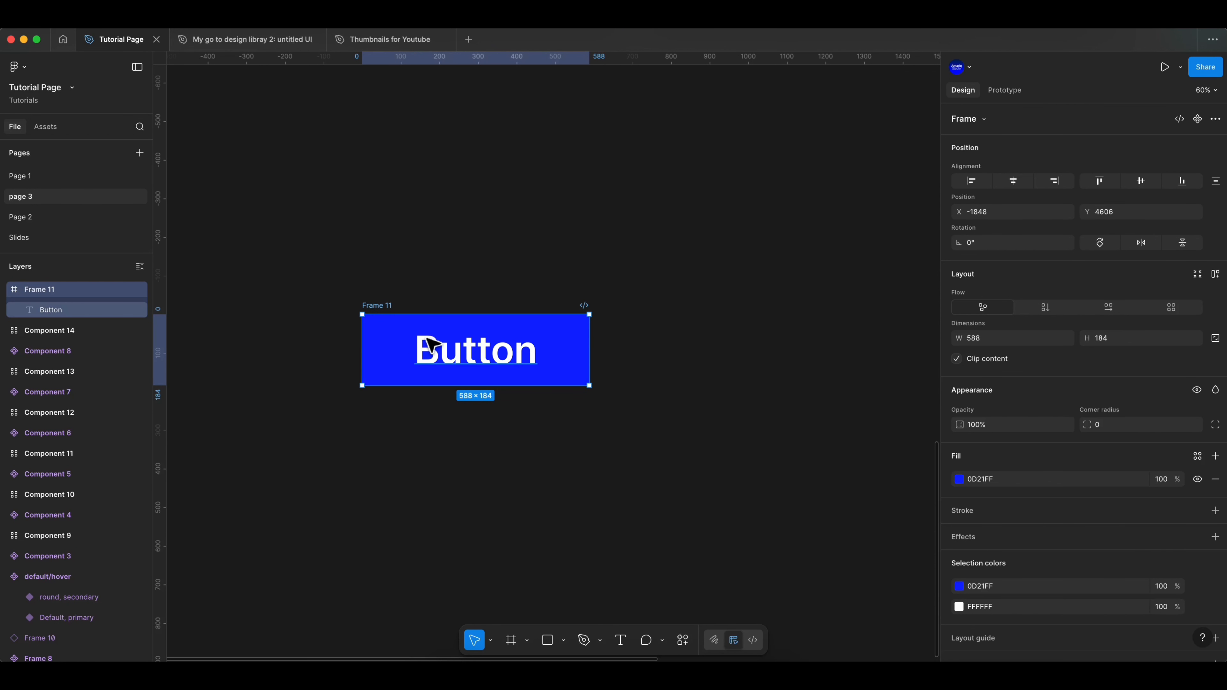
right_click(427, 349)
left_click(476, 496)
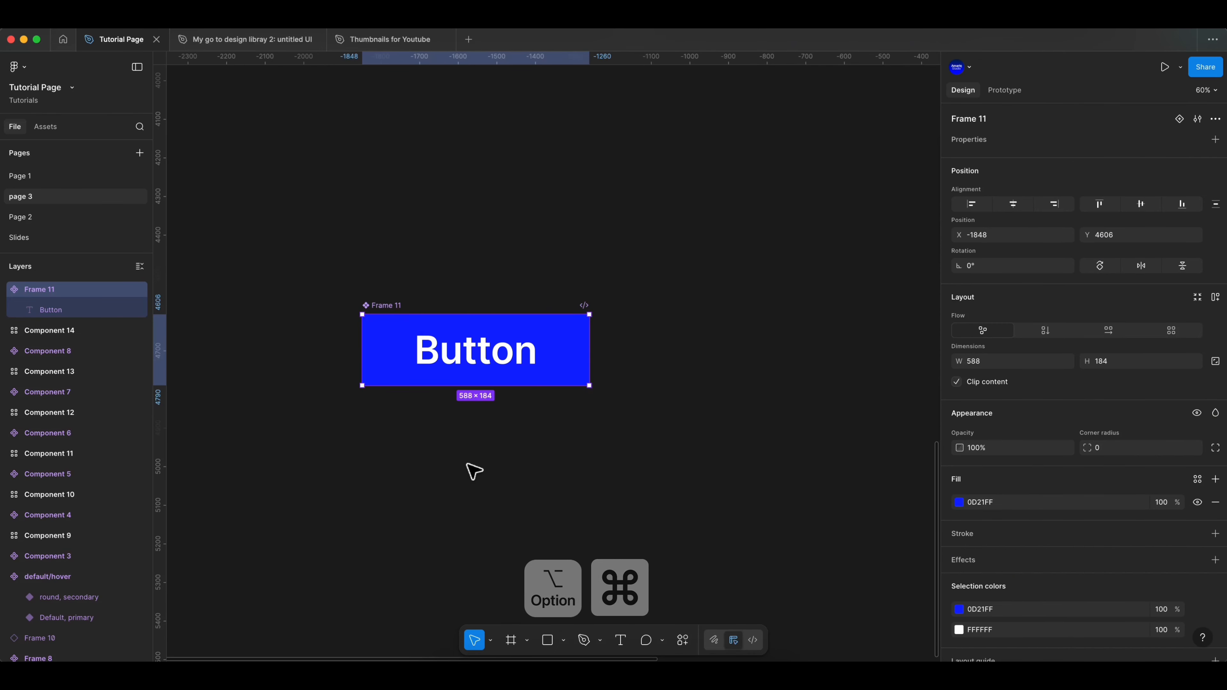
Place a detached copy of the button component below the original and set its corner radius to 28.
scroll(440, 403, "up", 1)
scroll(370, 348, "up", 3)
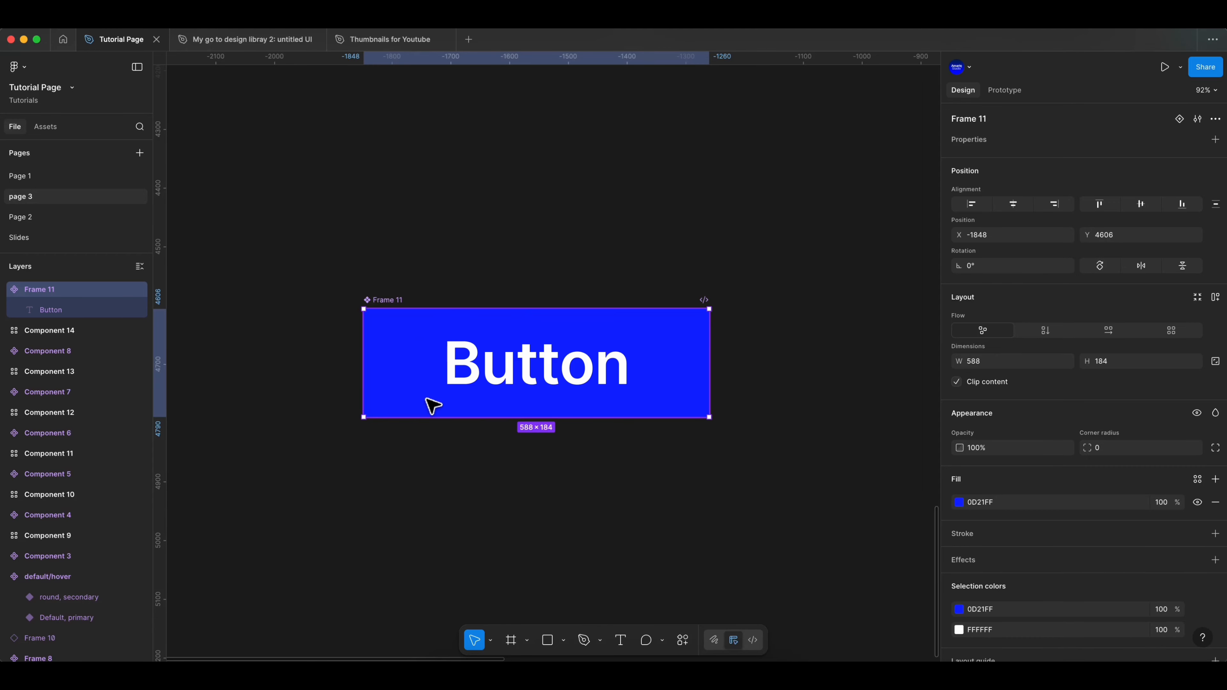
scroll(438, 377, "down", 1)
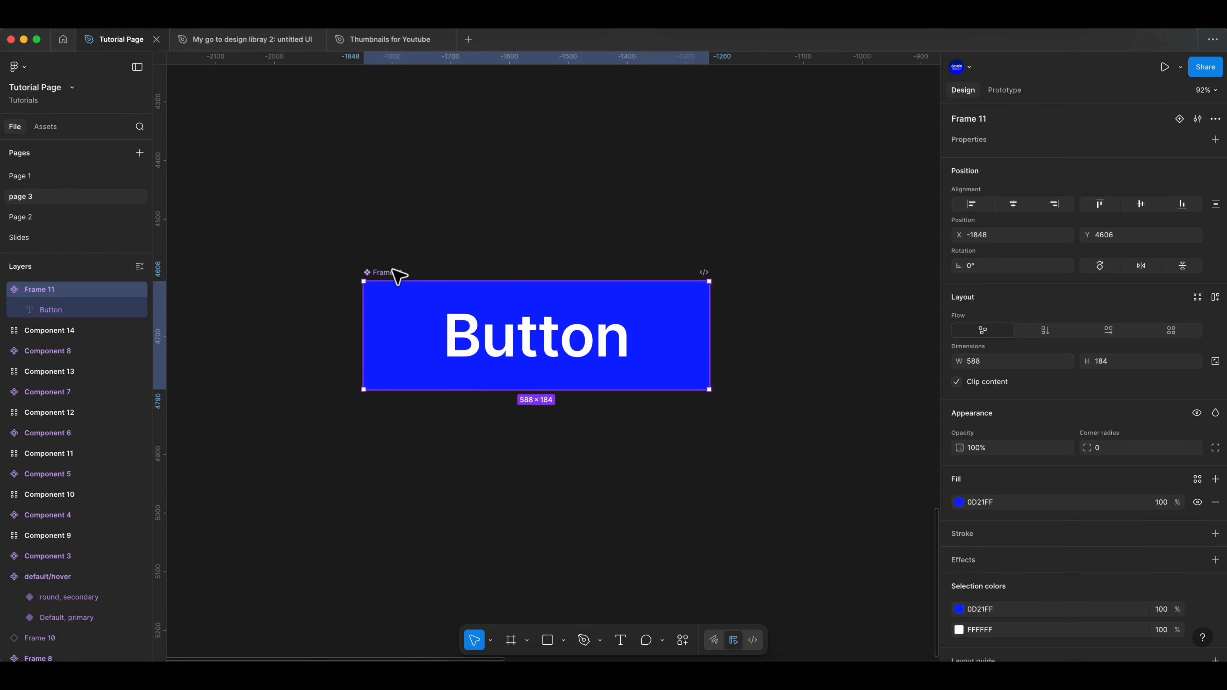
left_click_drag(398, 274, 397, 425)
right_click(438, 493)
left_click(488, 492)
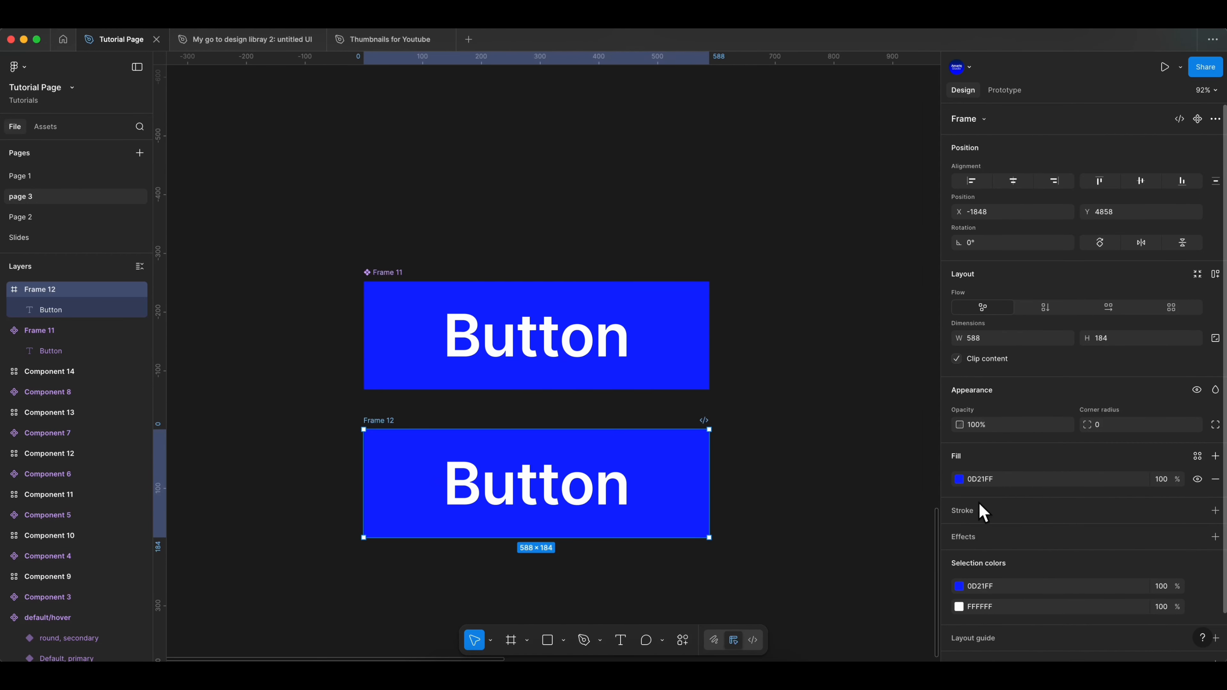
left_click_drag(1093, 432, 1116, 431)
left_click(752, 460)
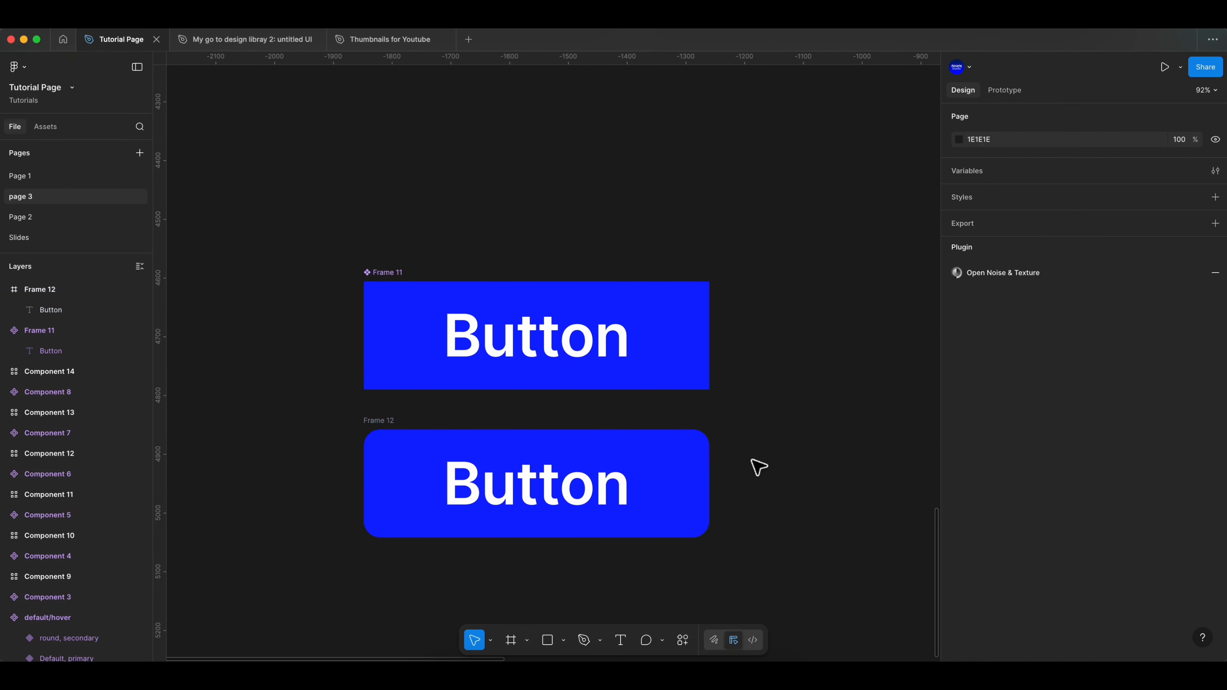
Turn the rounded copy of the button into its own component.
left_click(683, 478)
right_click(682, 478)
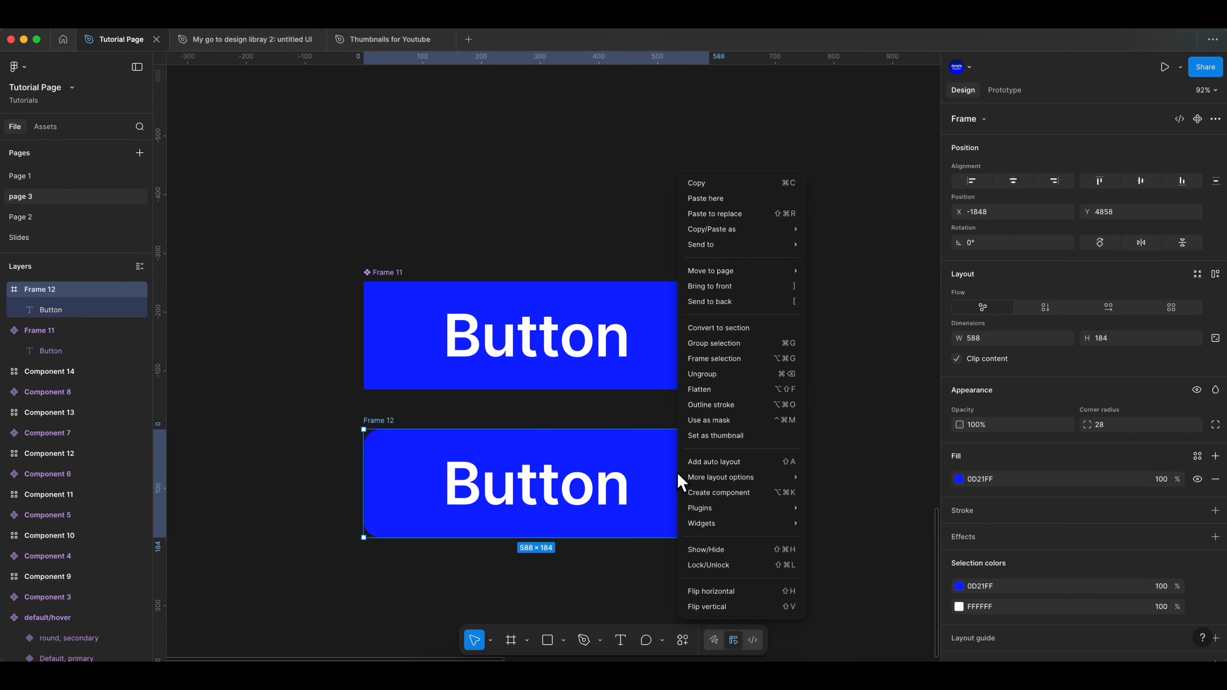
left_click(731, 495)
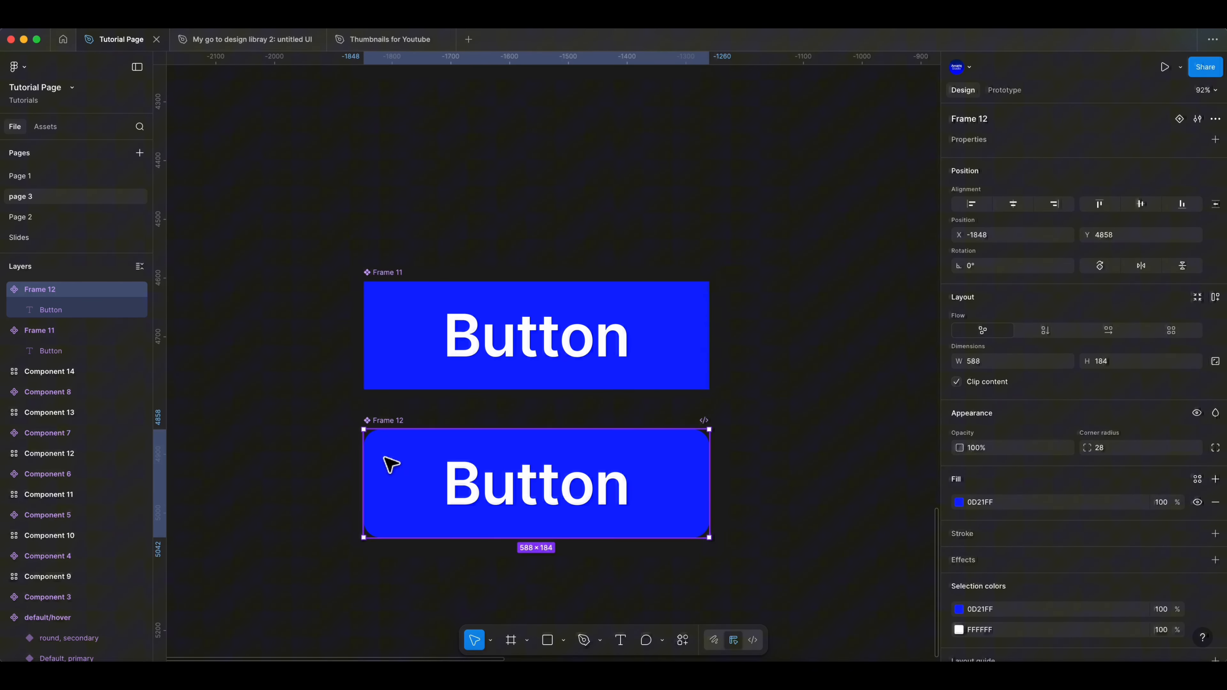
Move the rounded component beside the square one with a gap of about 55, and combine both as variants.
scroll(386, 463, "down", 5)
left_click_drag(392, 433, 652, 334)
left_click_drag(841, 481, 367, 320)
scroll(365, 329, "down", 2)
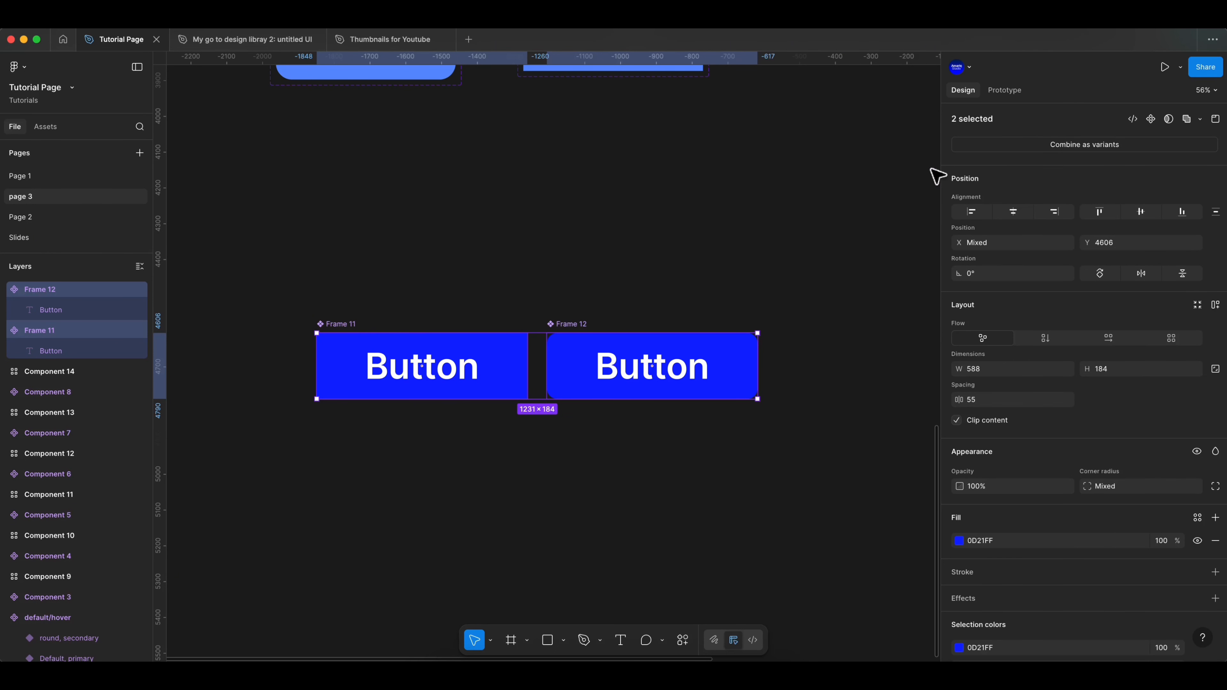
left_click(1093, 156)
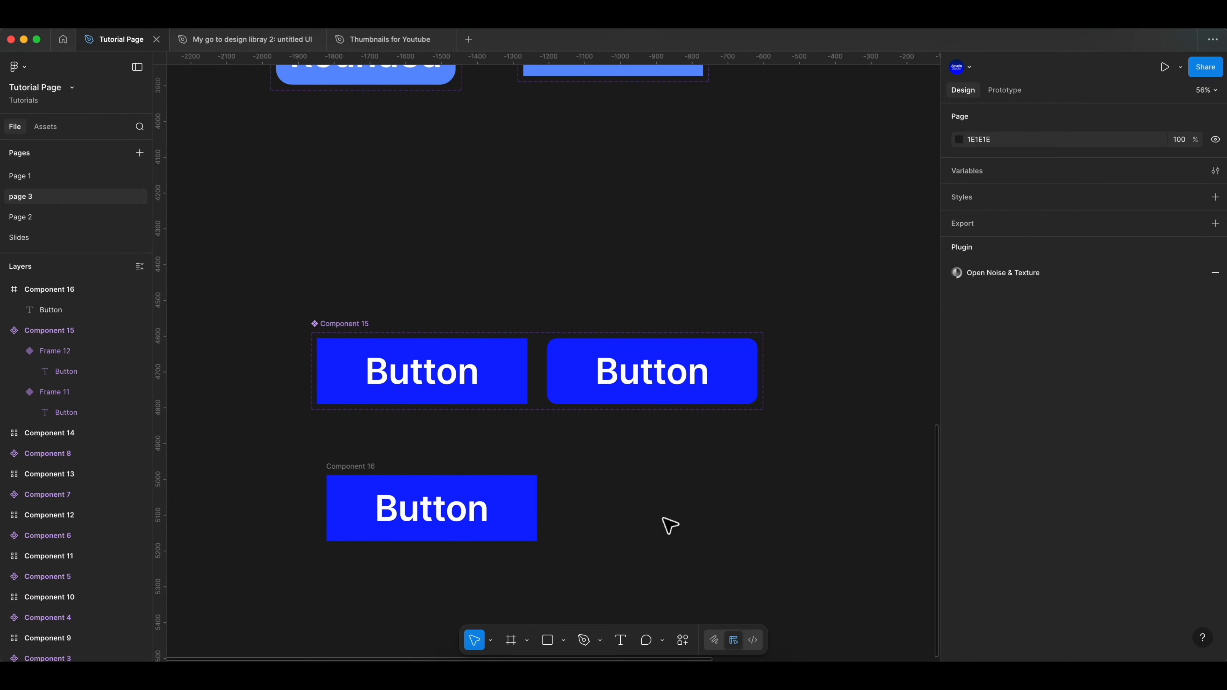
Turn the separate square button frame below the component set into a component.
left_click(372, 474)
right_click(387, 503)
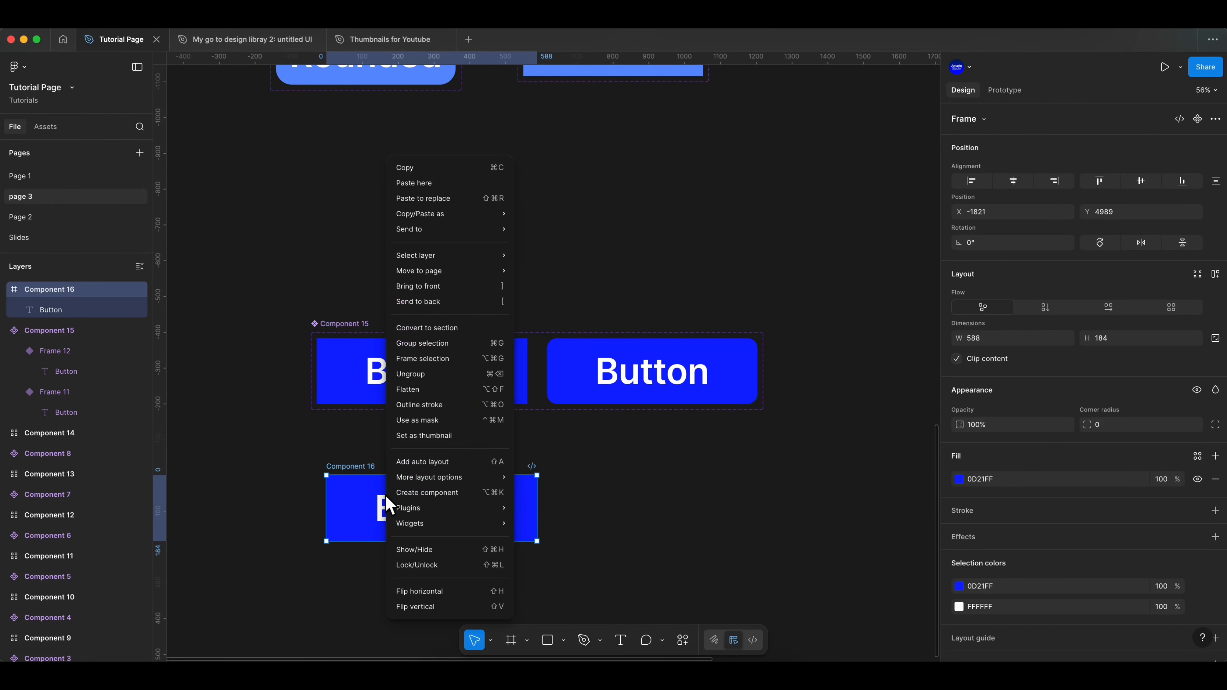
left_click(437, 493)
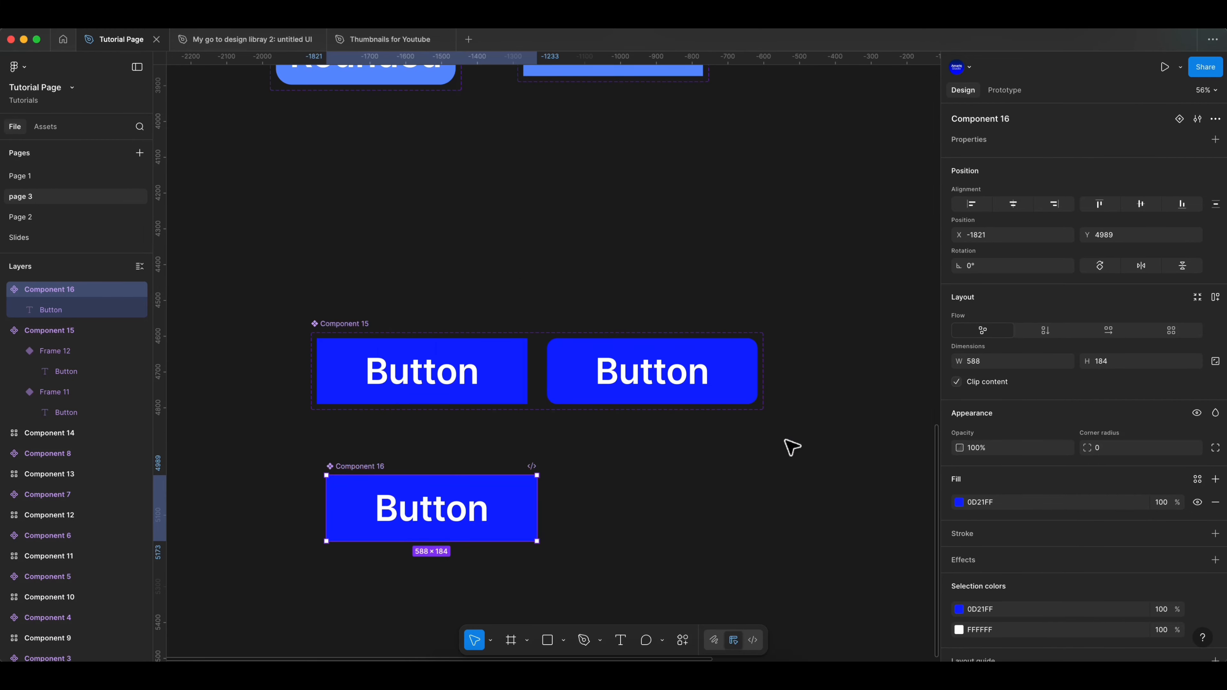
Add three variants to the new square button component, stacked below its default one.
left_click(1180, 119)
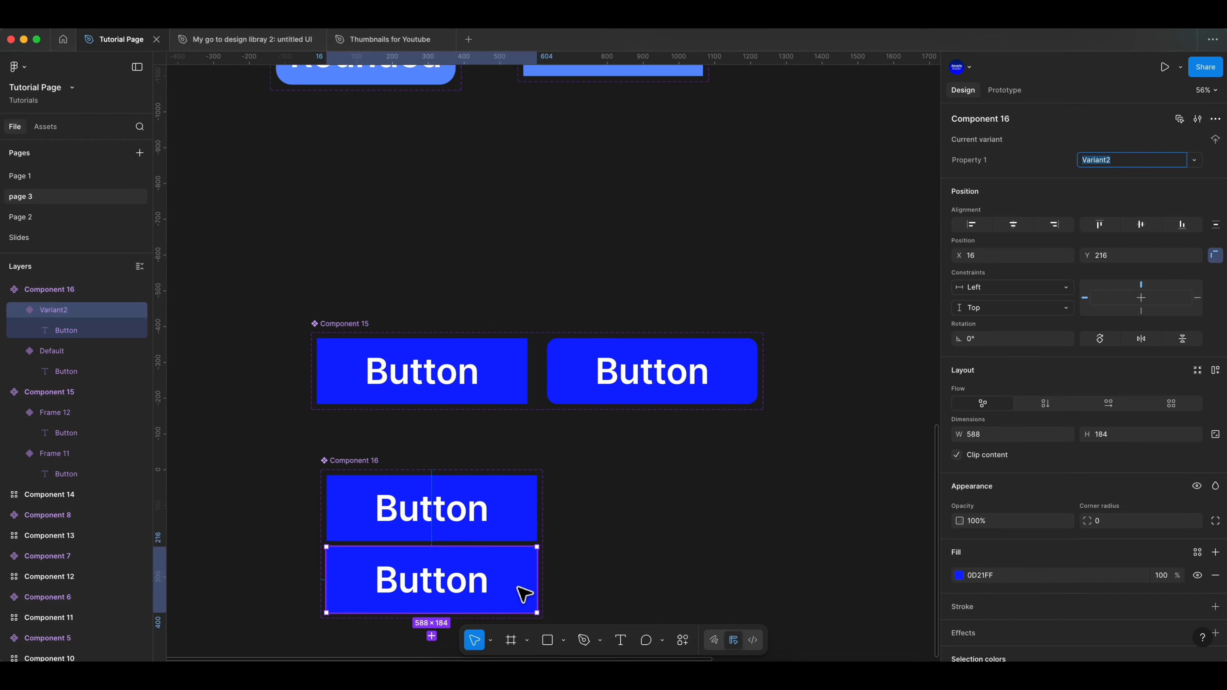
scroll(524, 594, "down", 3)
left_click(434, 514)
scroll(433, 541, "down", 1)
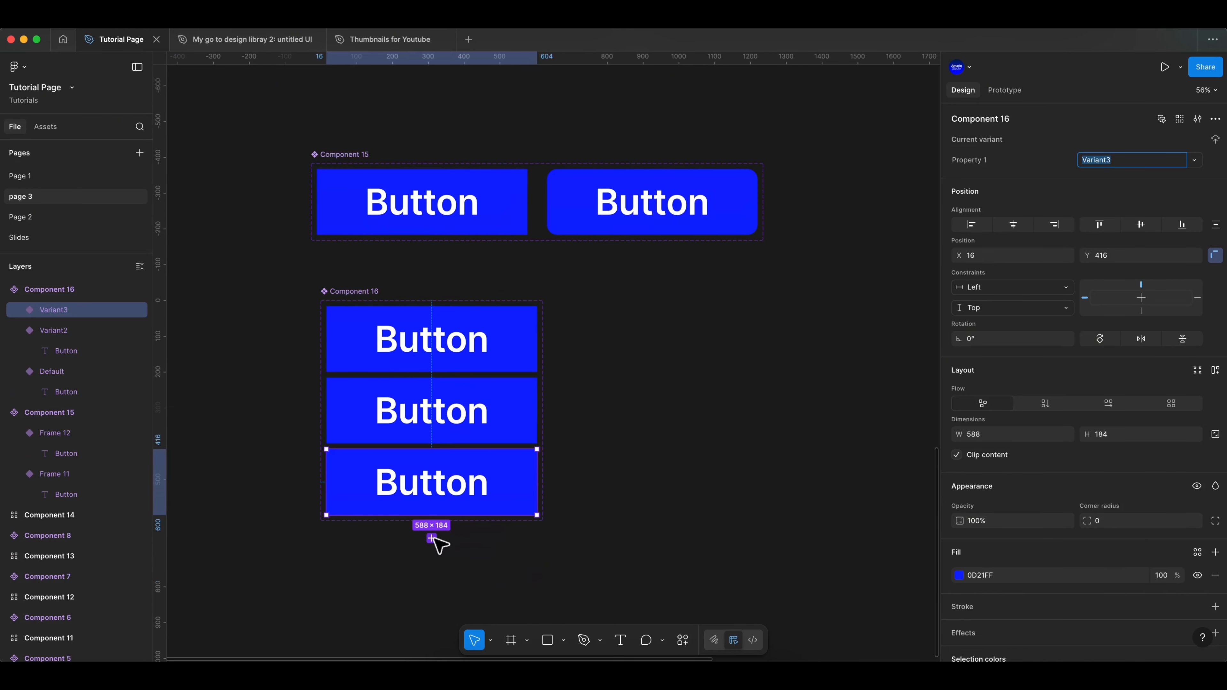
left_click(432, 540)
left_click(562, 510)
scroll(577, 501, "down", 2)
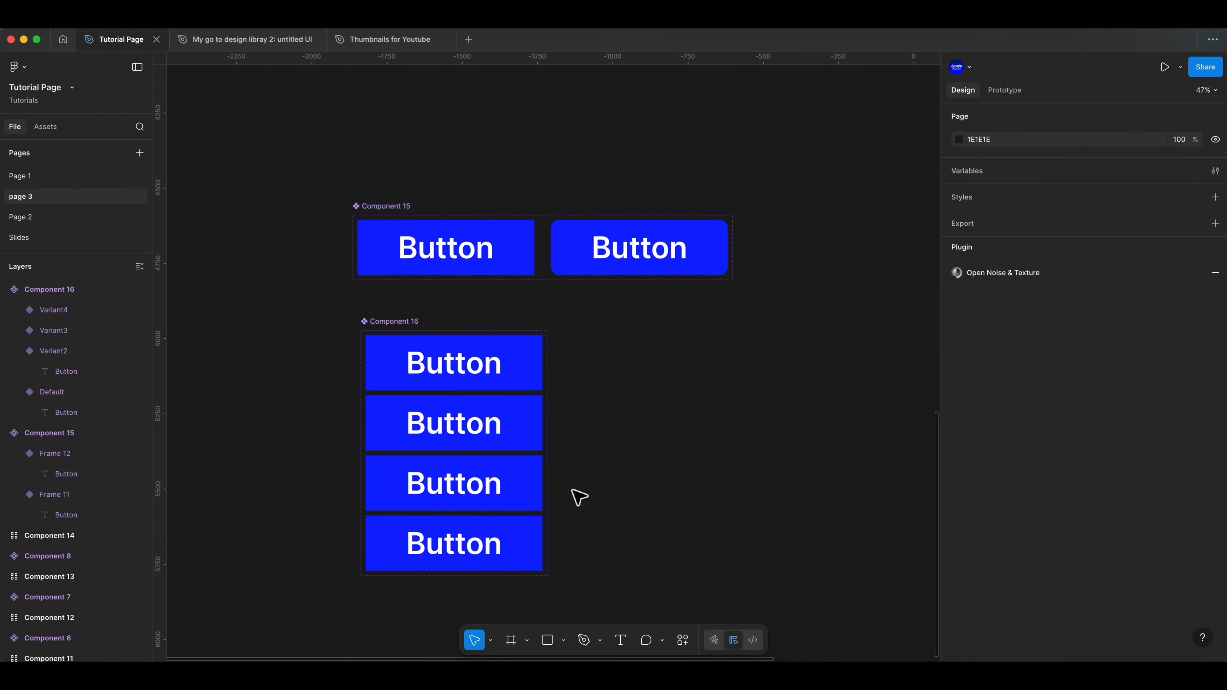
Examine the finished example component sets higher on the page, including rounded, light/dark, hover and pressed variants.
scroll(725, 507, "up", 10)
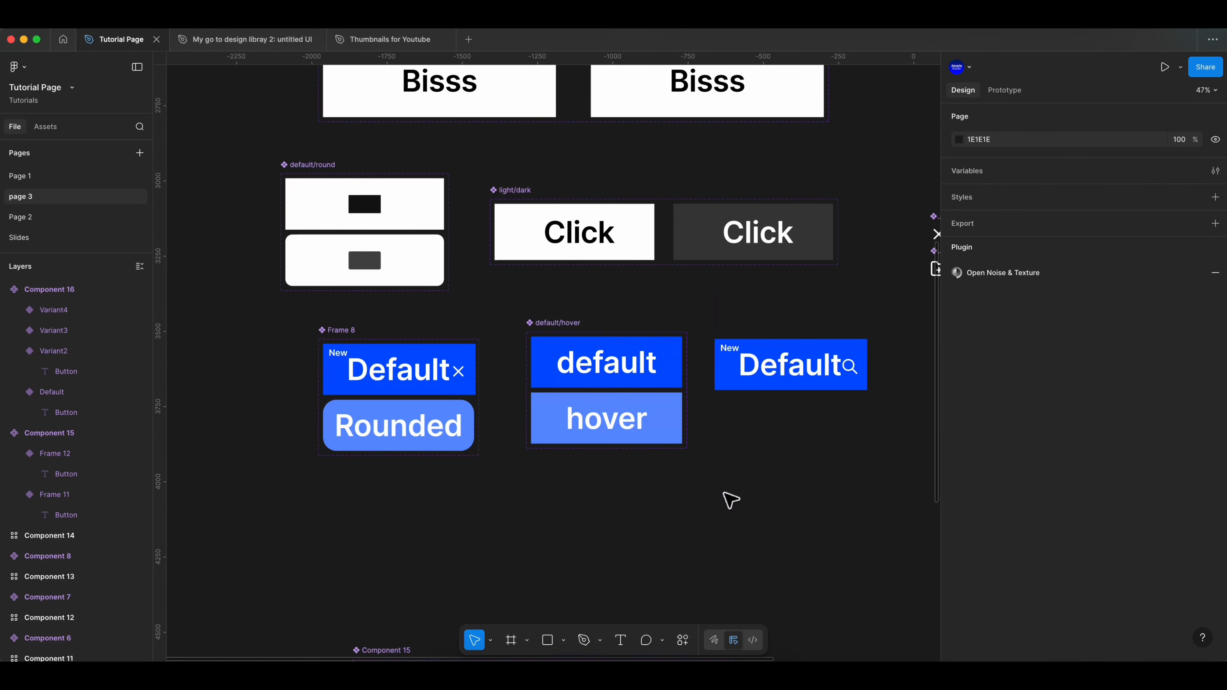
scroll(665, 508, "up", 1)
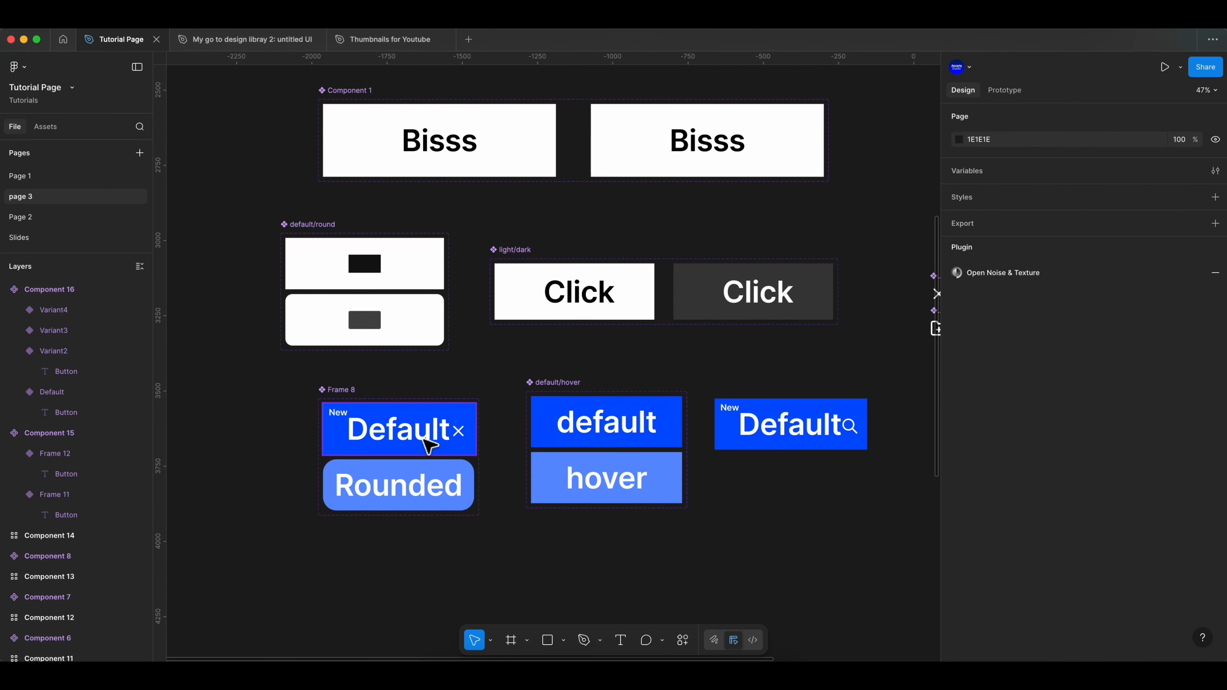
left_click(401, 481)
scroll(488, 524, "up", 3)
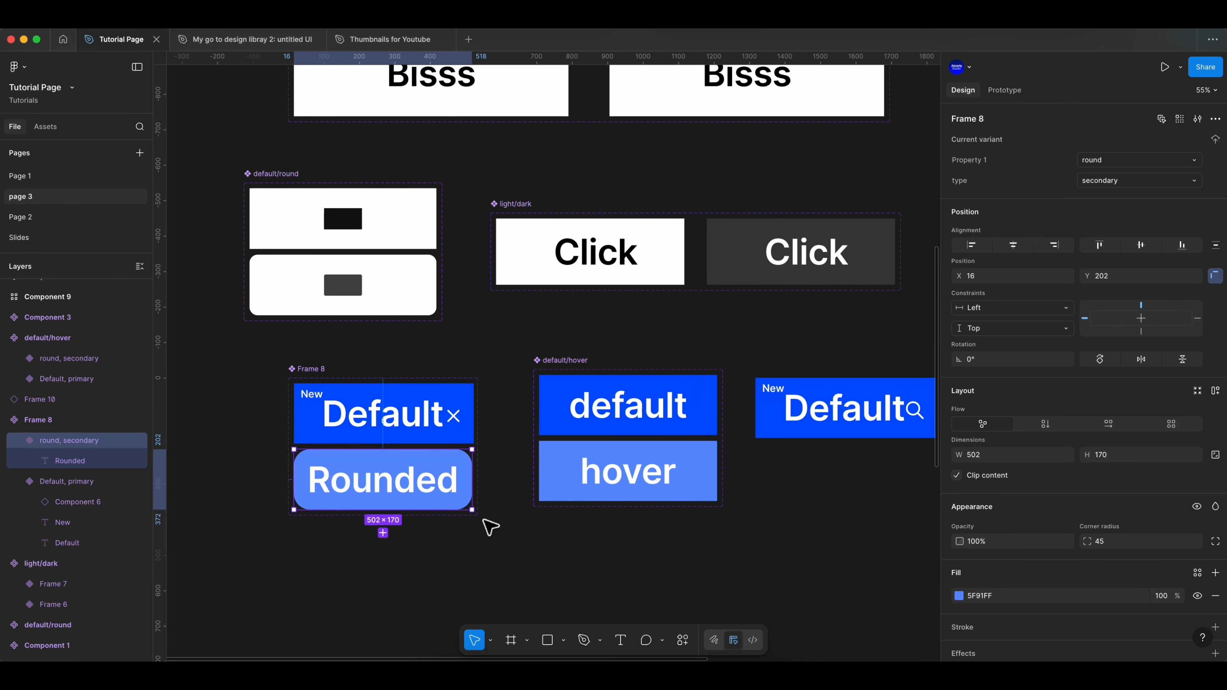
scroll(613, 267, "up", 1)
left_click(614, 268)
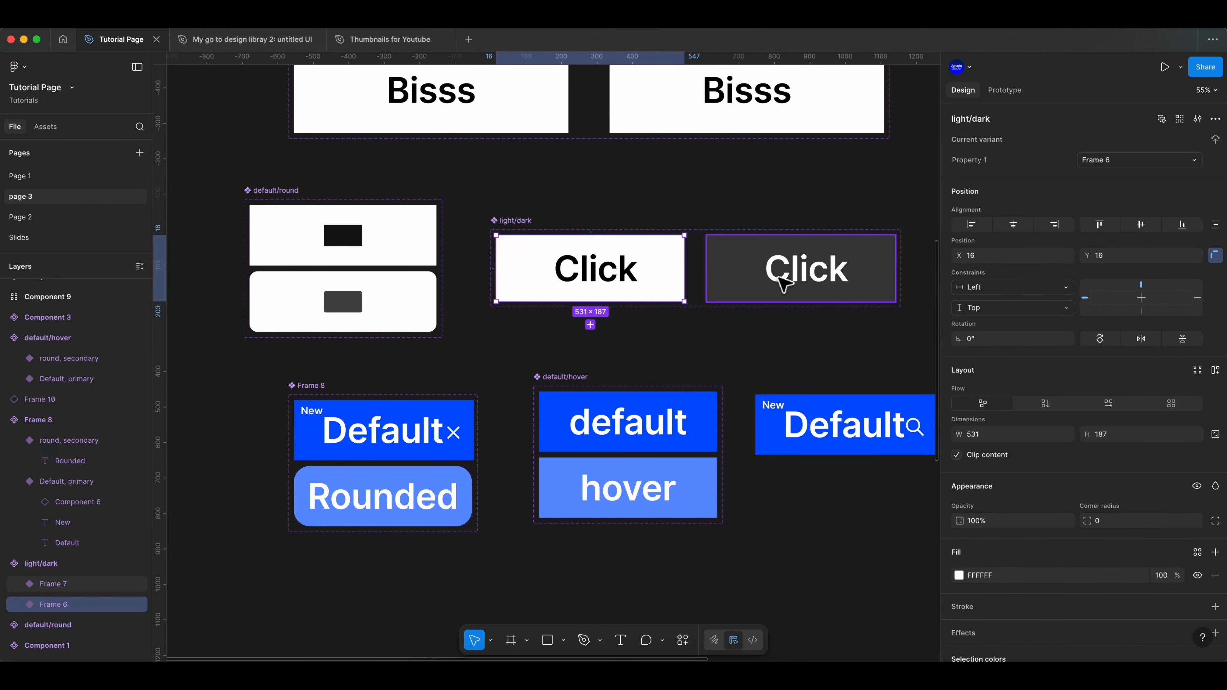
scroll(747, 324, "down", 3)
scroll(446, 425, "up", 5)
left_click(561, 341)
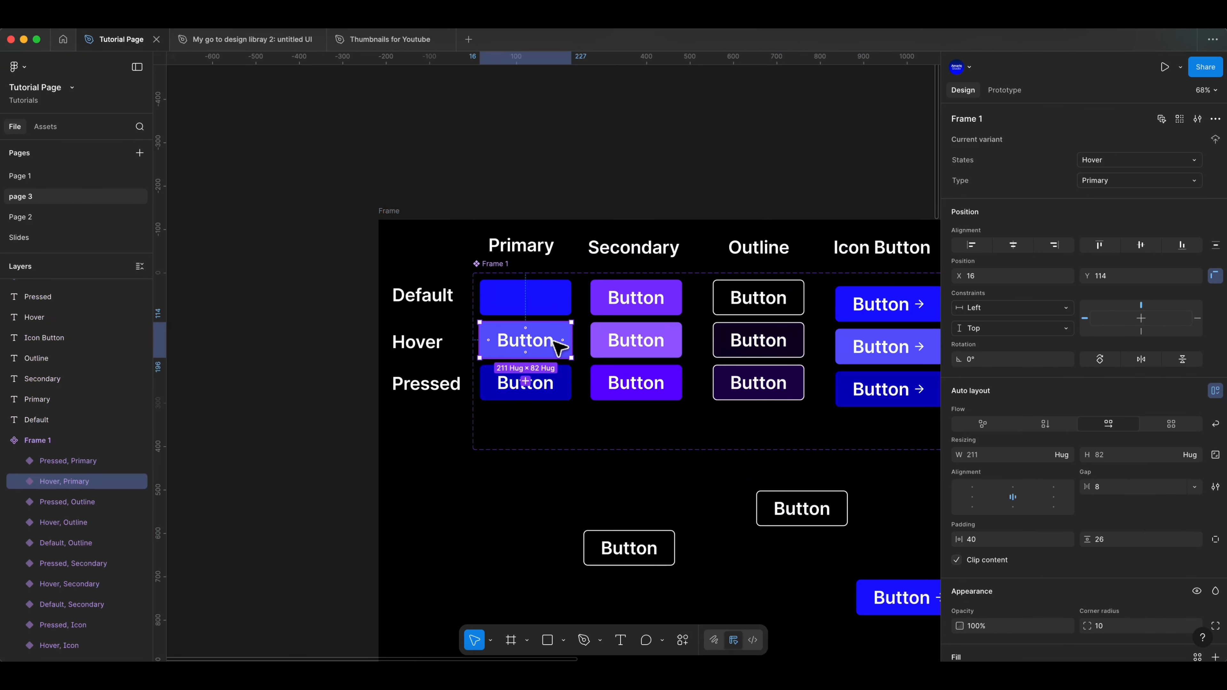
left_click(572, 394)
scroll(545, 428, "down", 5)
scroll(797, 513, "down", 3)
scroll(808, 581, "up", 5)
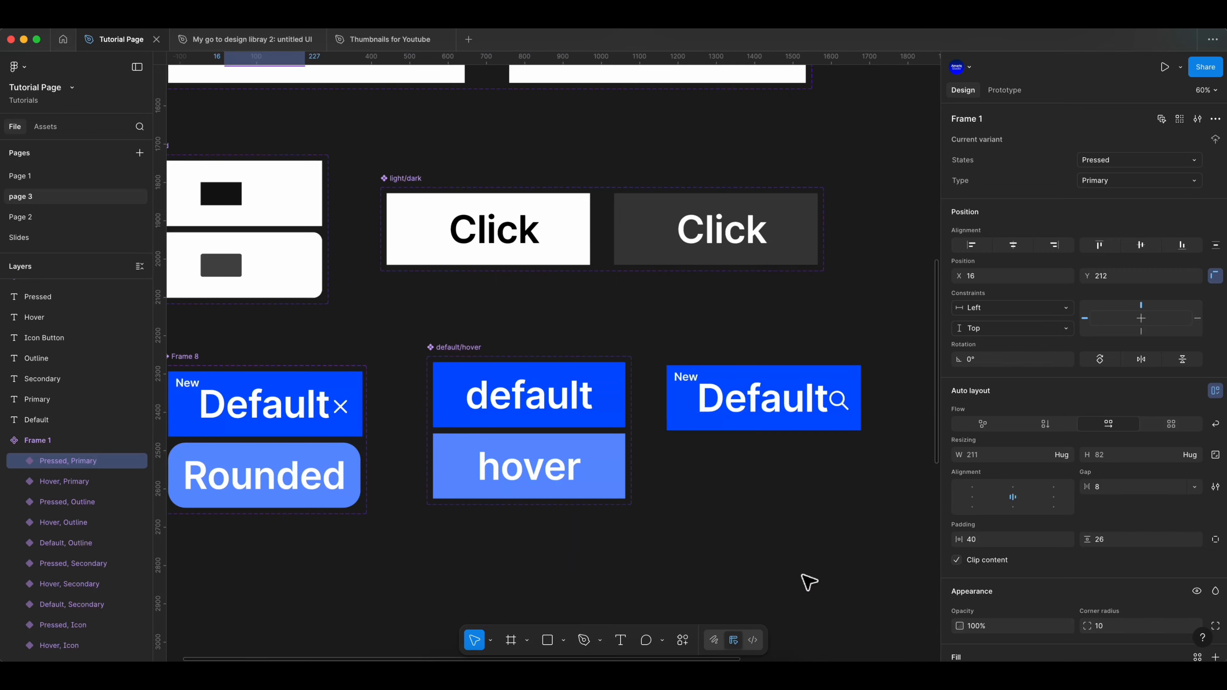
scroll(808, 582, "up", 4)
Turn off the show property on the example button instance and try out its type options.
left_click(622, 370)
left_click(1089, 216)
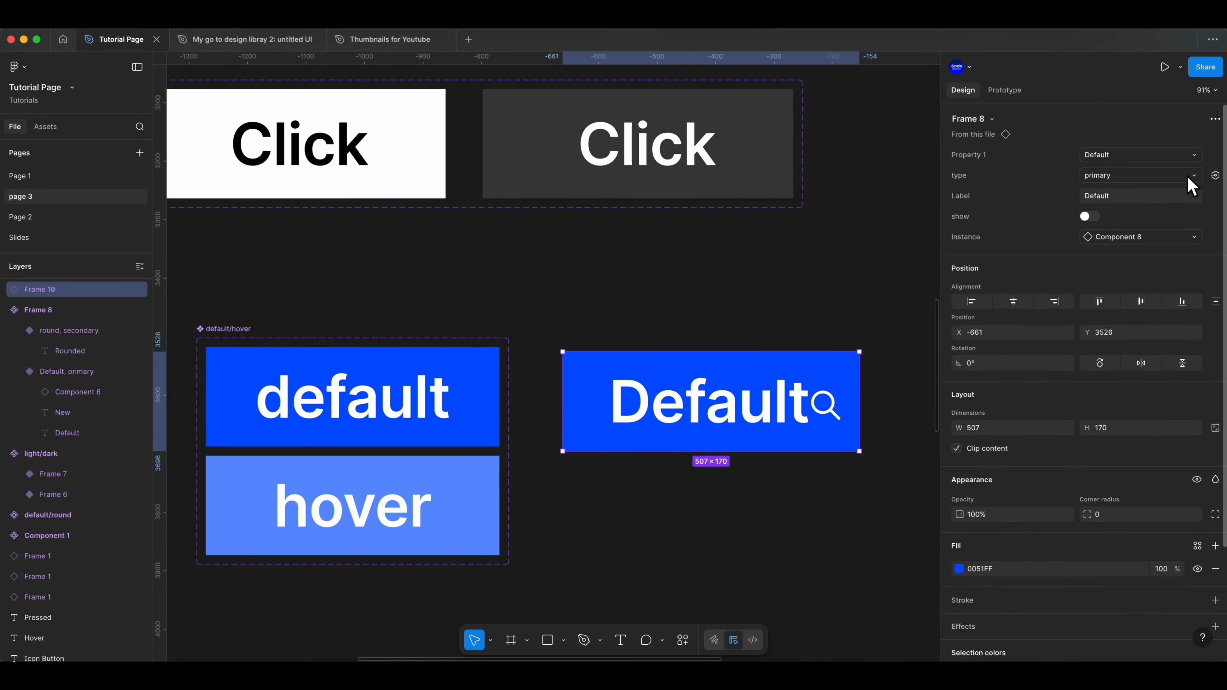
left_click(1191, 176)
left_click(1181, 192)
left_click(1191, 175)
left_click(1170, 138)
Delete the four-variant button component set below the square and rounded button set.
scroll(667, 397, "down", 5)
scroll(592, 504, "down", 8)
left_click(347, 279)
key("BackSpace")
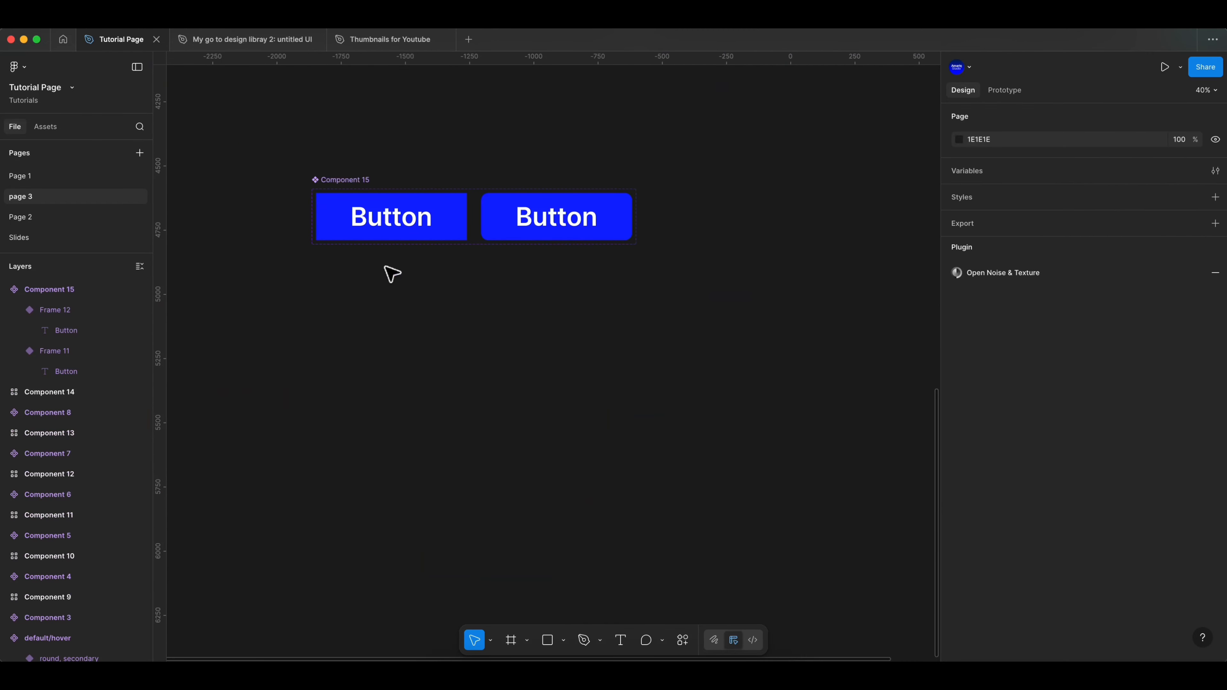
Examine the Property 1 name and its available values on the rounded button variant.
scroll(392, 274, "up", 5)
left_click(323, 277)
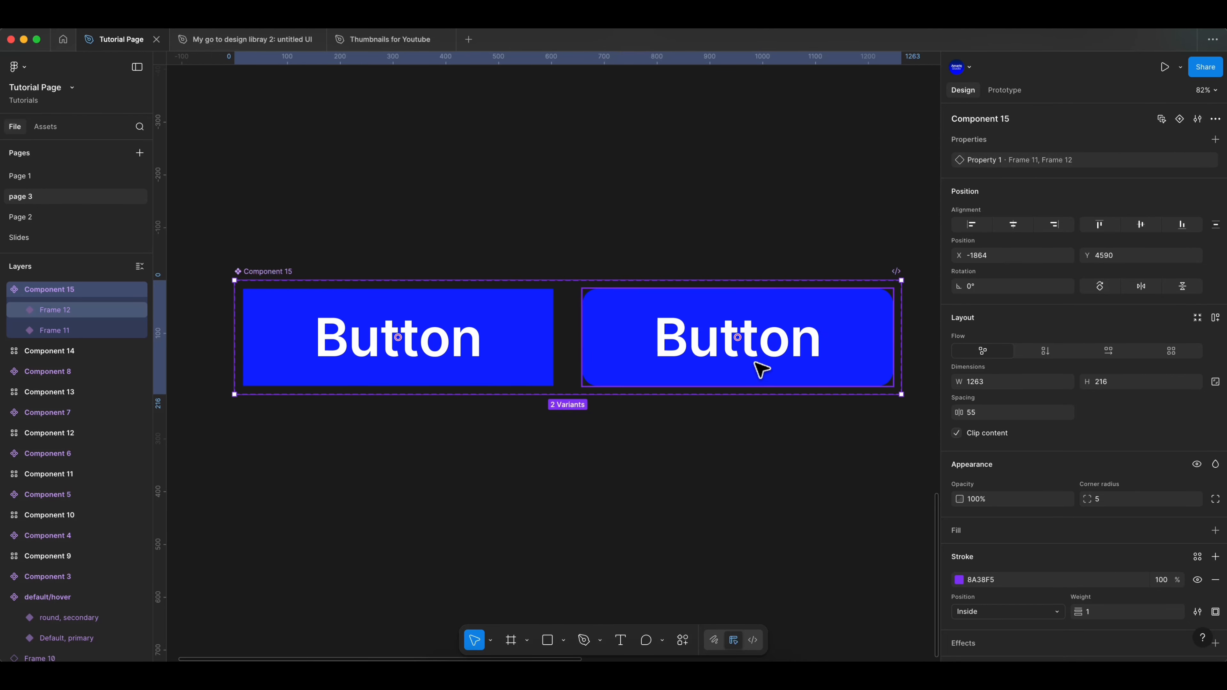
left_click(762, 370)
double_click(983, 163)
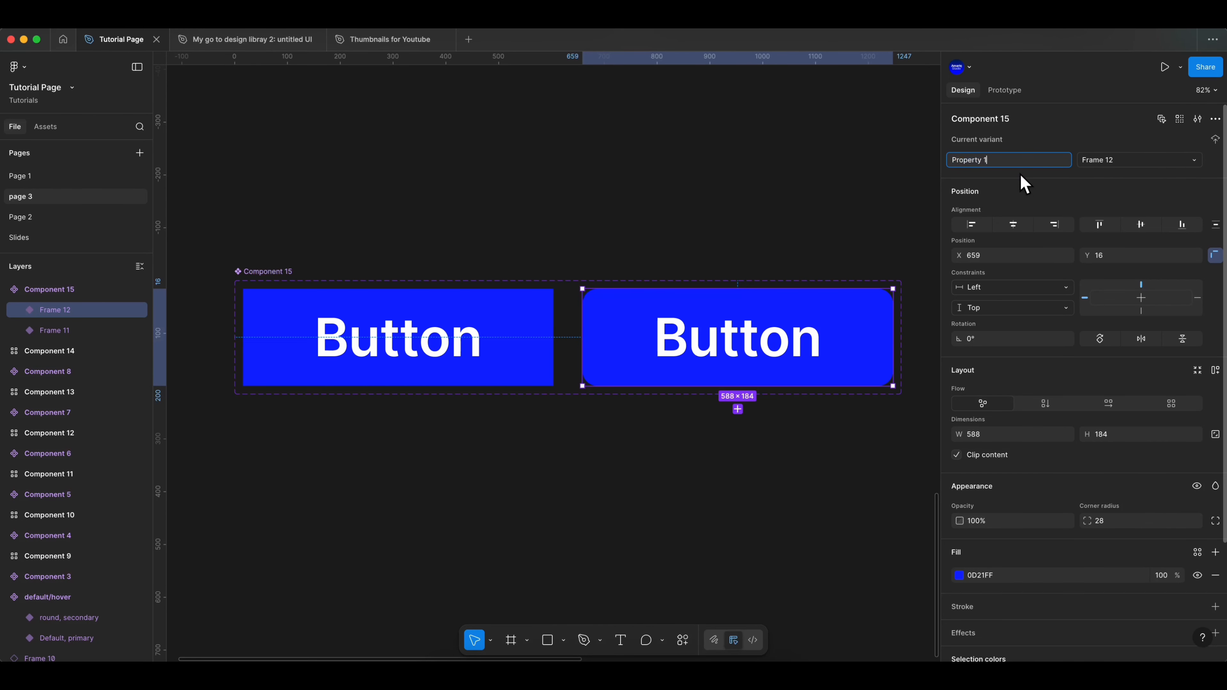
left_click(1190, 164)
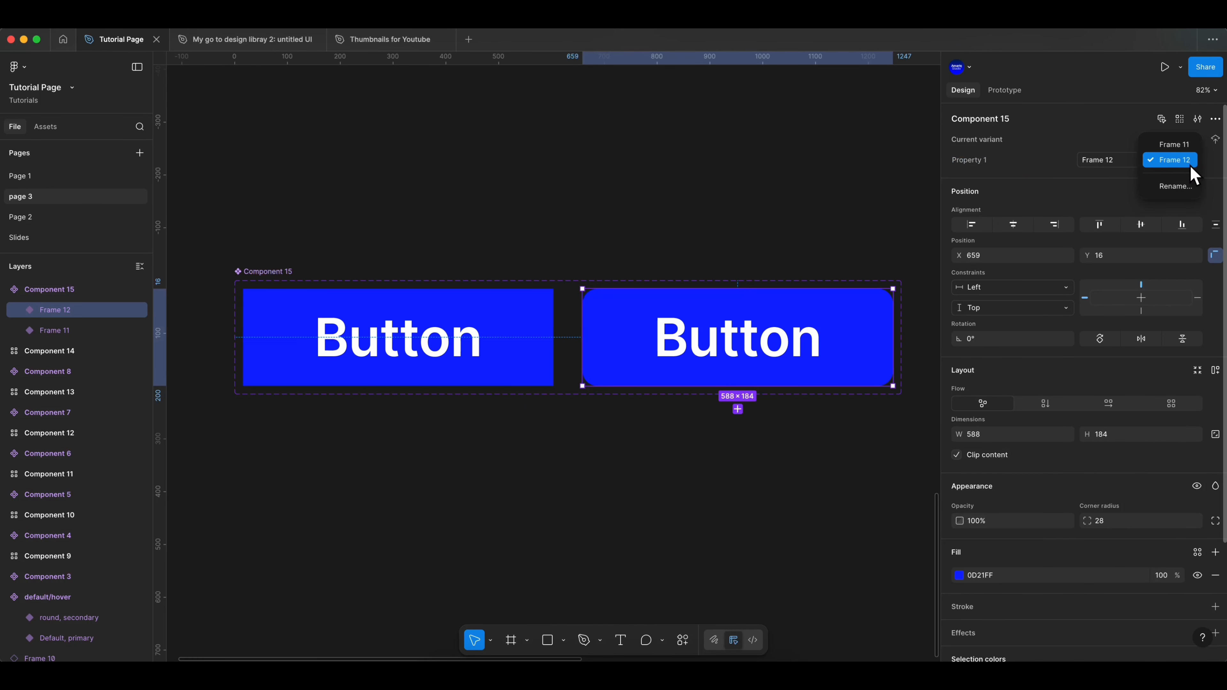
left_click(1164, 164)
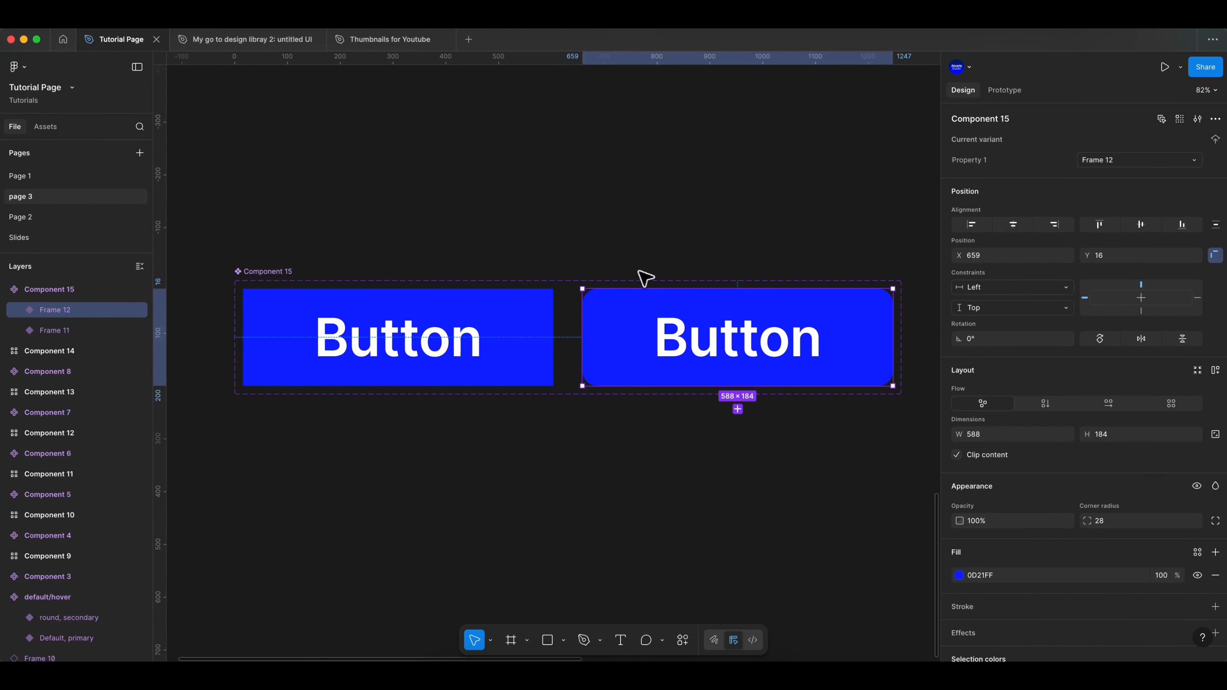
left_click(427, 428)
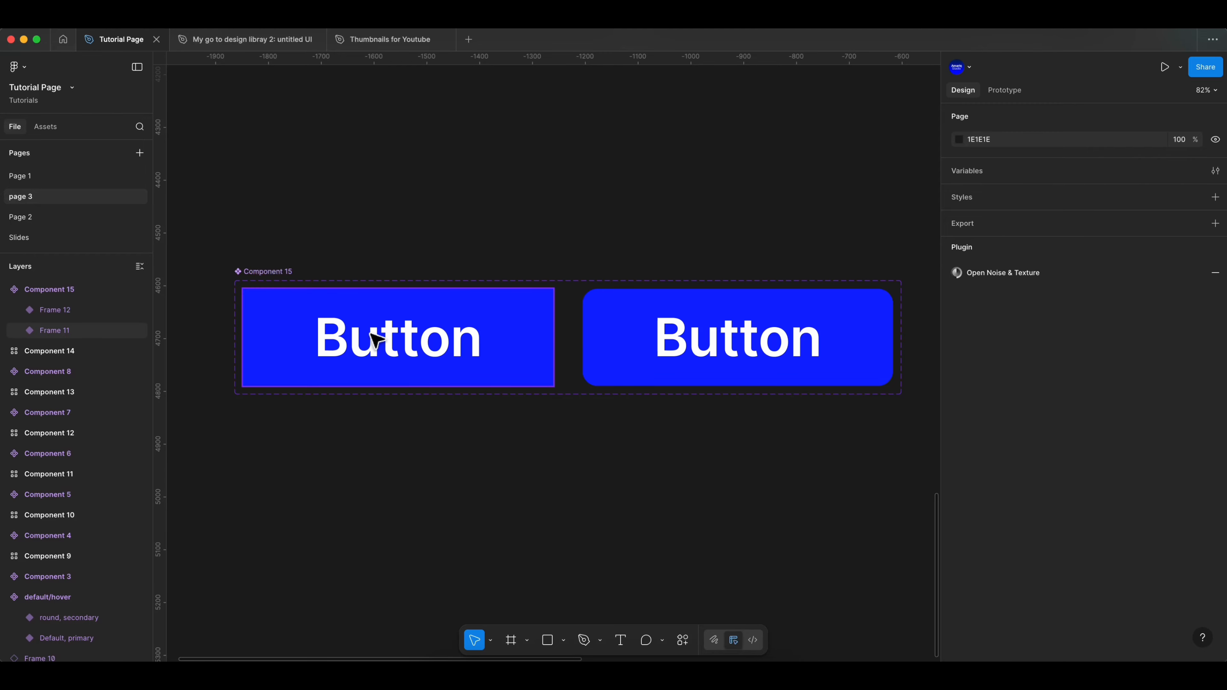
Set the Property 1 value of the square button variant to Default.
left_click(297, 276)
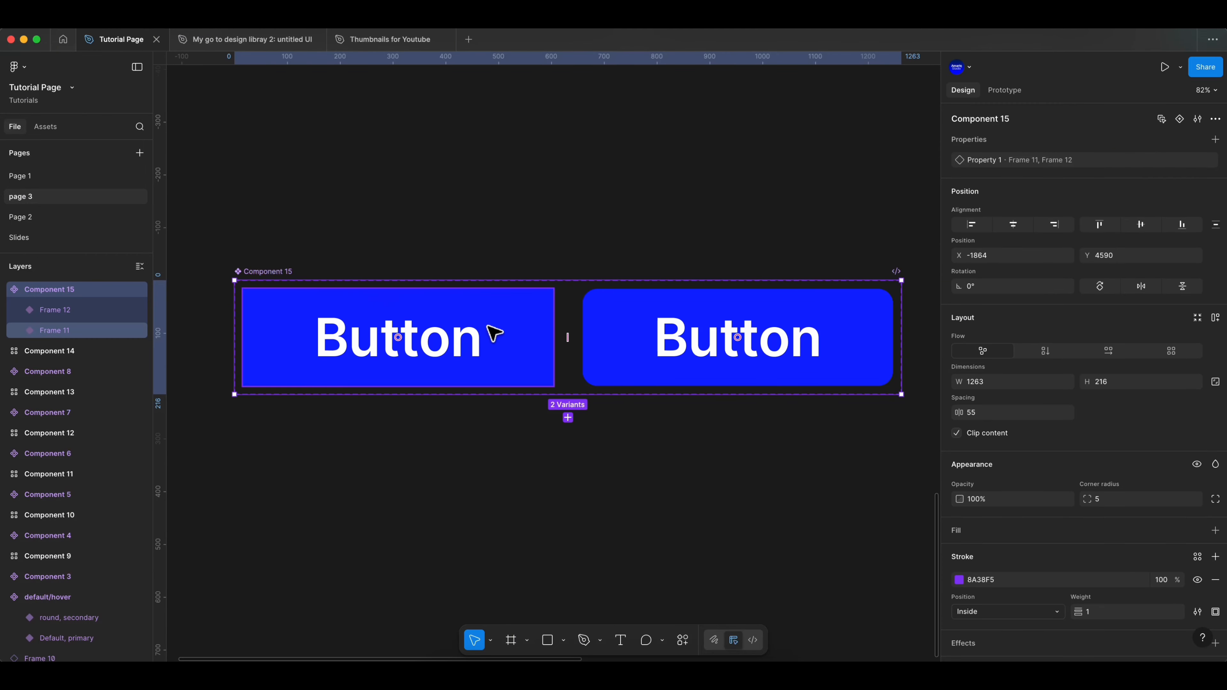
left_click(506, 340)
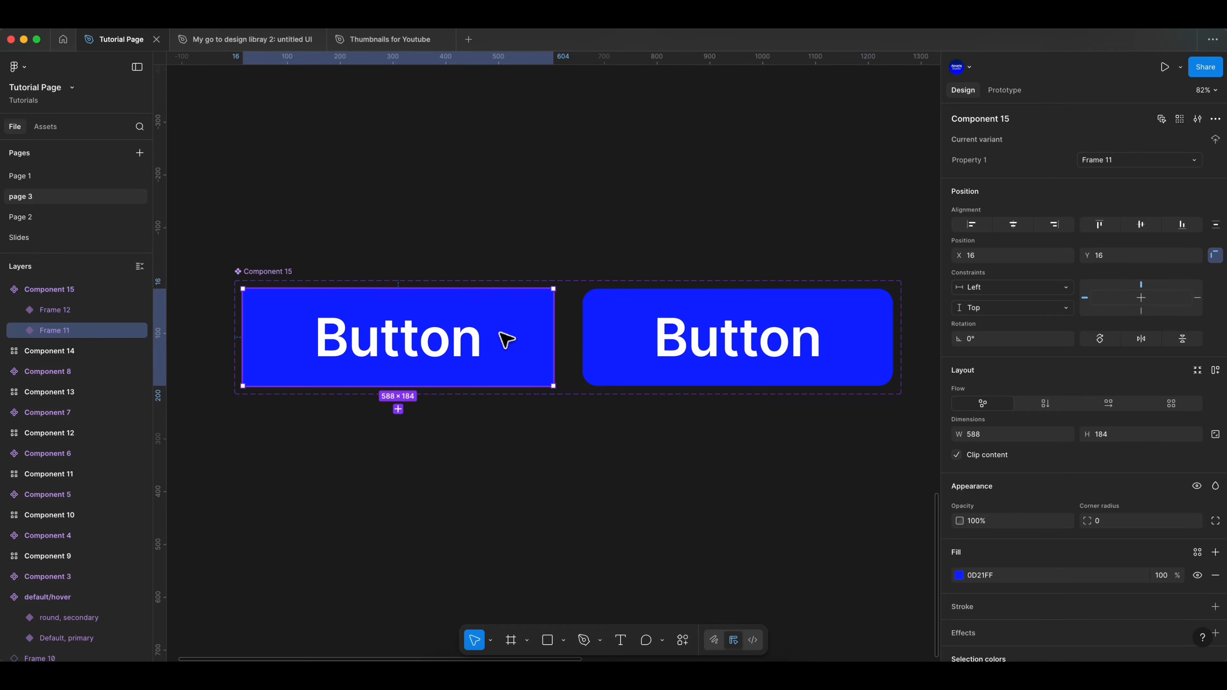
left_click(1132, 163)
type("Def")
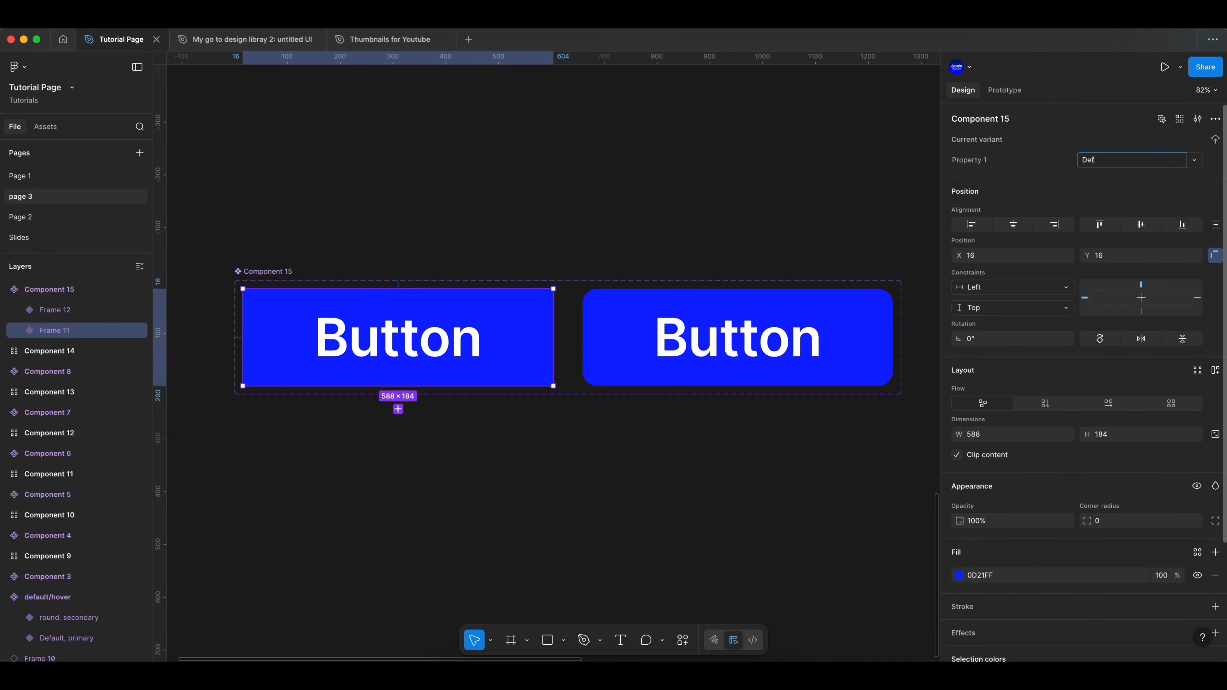
type("ault")
Set the Property 1 value of the rounded button variant to Rounded.
left_click(648, 345)
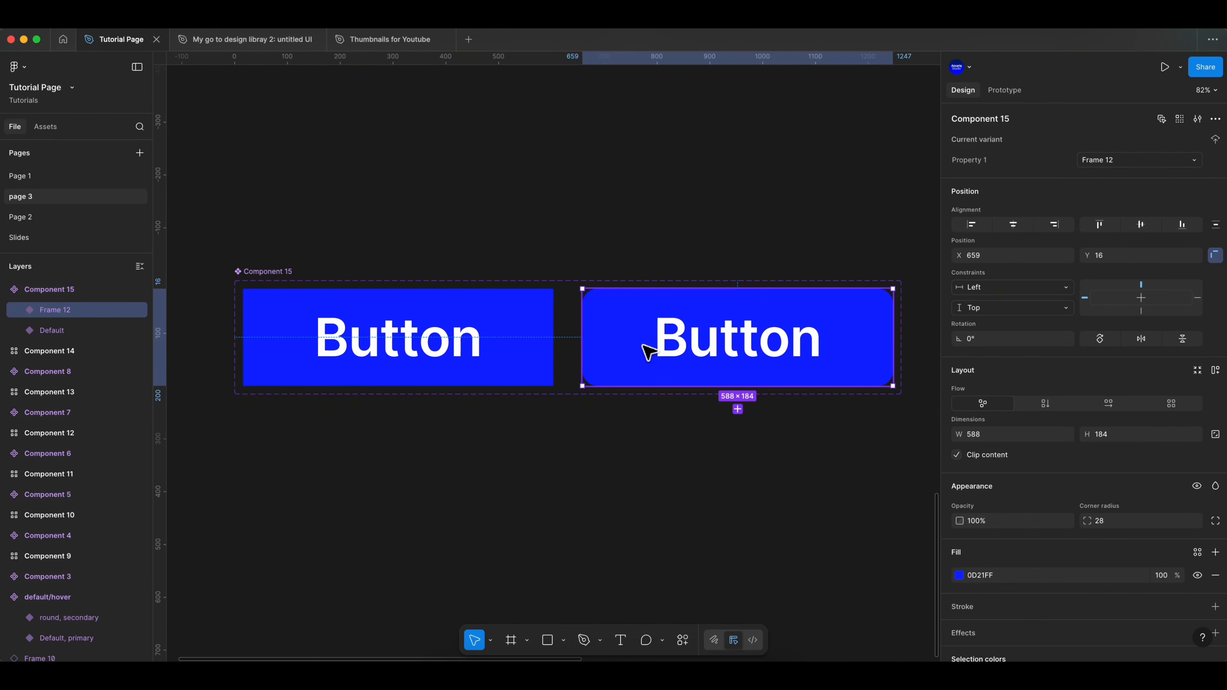
left_click(1132, 160)
type("Rounded")
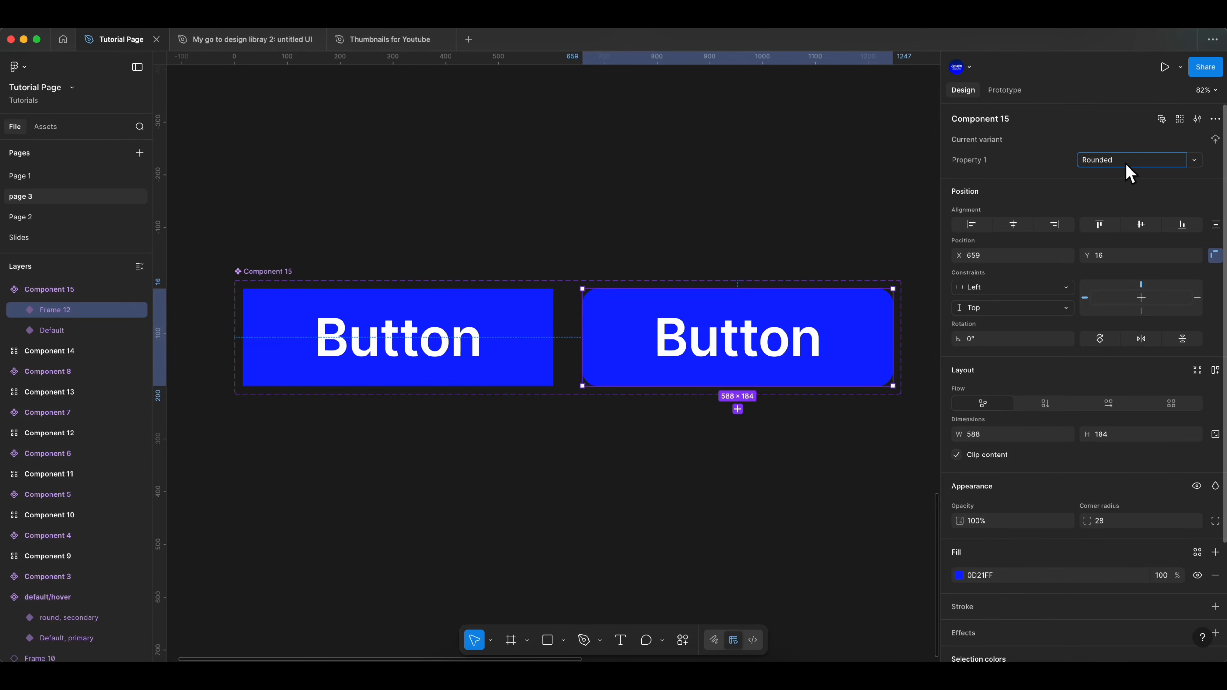
key("Return")
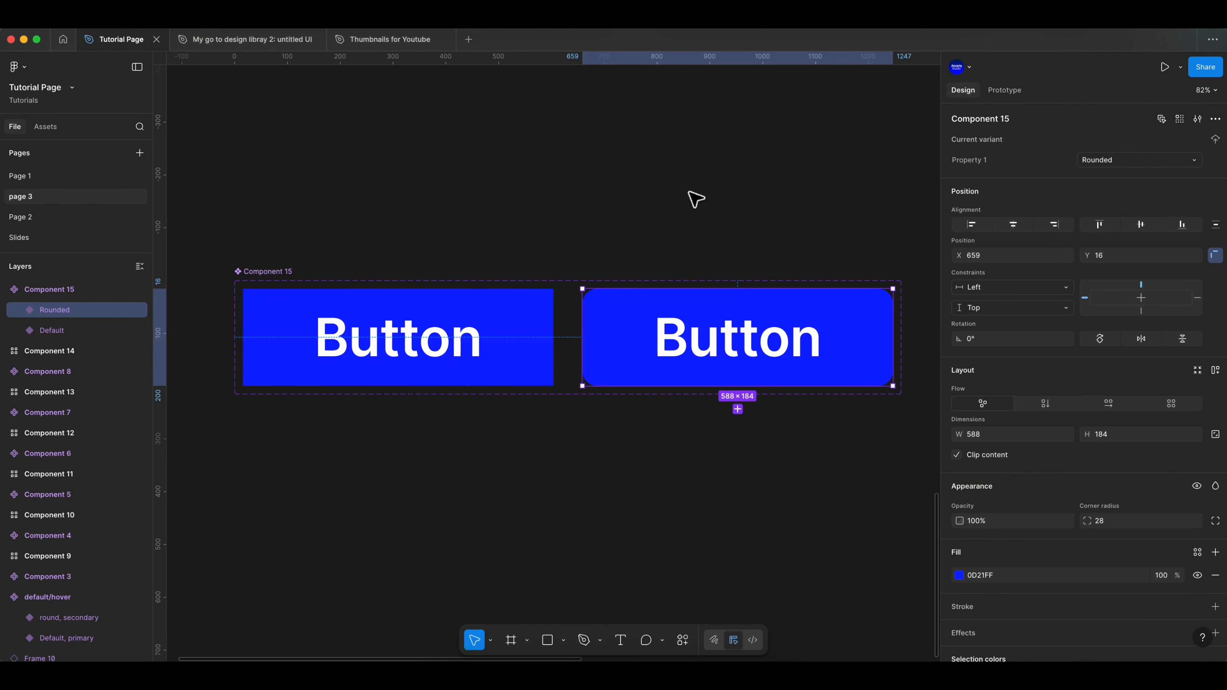
Check the Property 1 values on the component set and on each of its two variants.
left_click(693, 198)
left_click(270, 272)
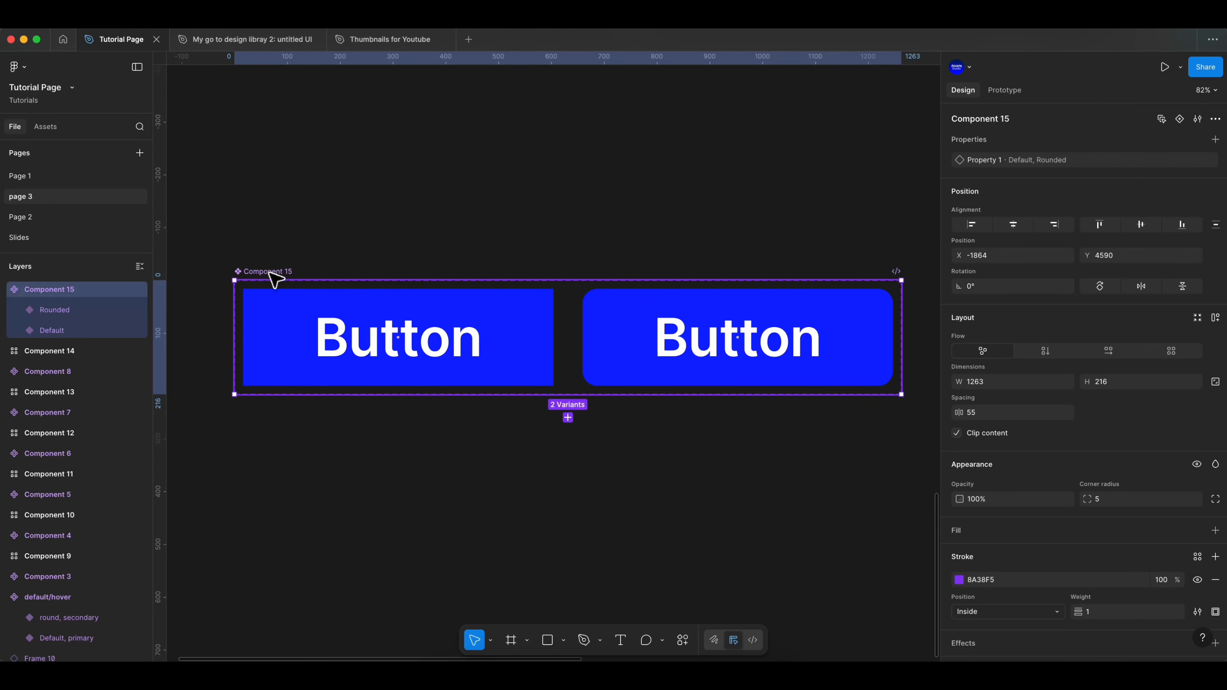
left_click(496, 334)
left_click(827, 365)
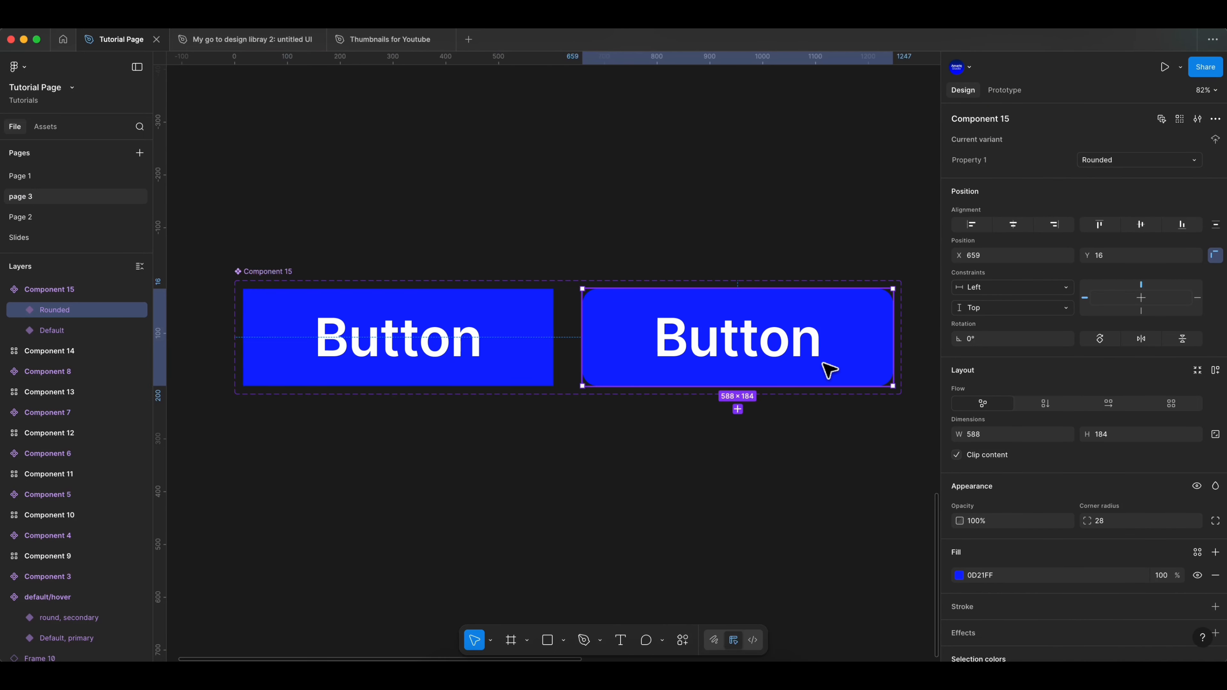
left_click(669, 497)
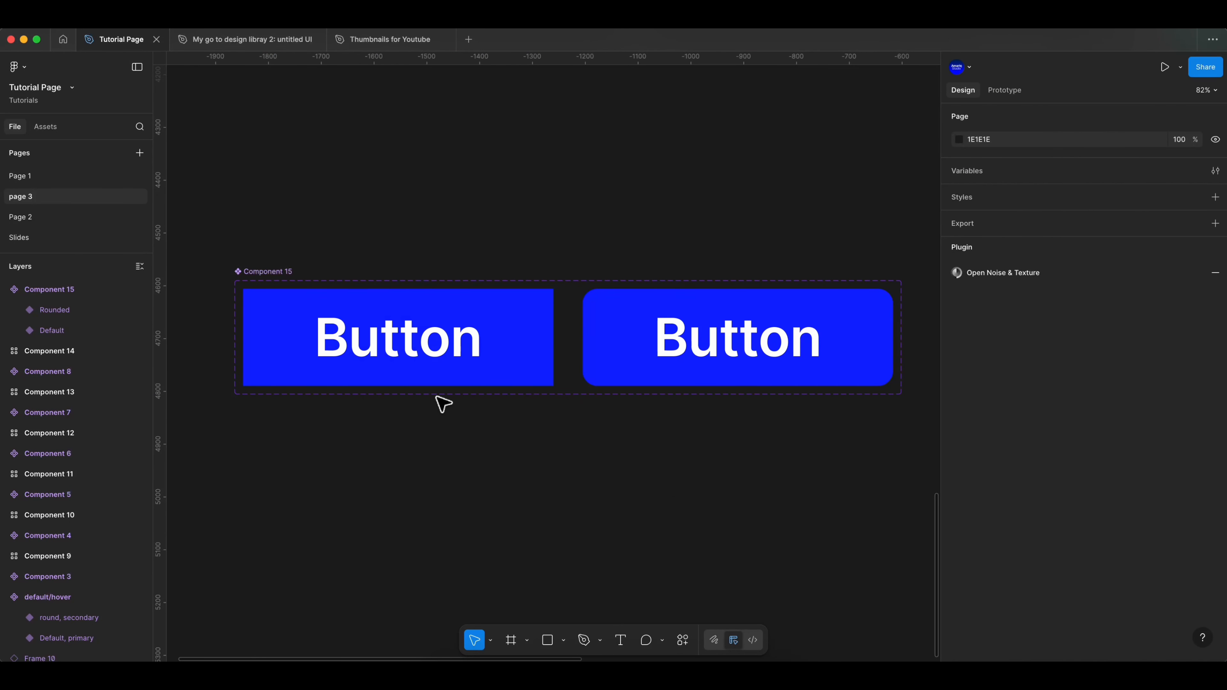
left_click(279, 274)
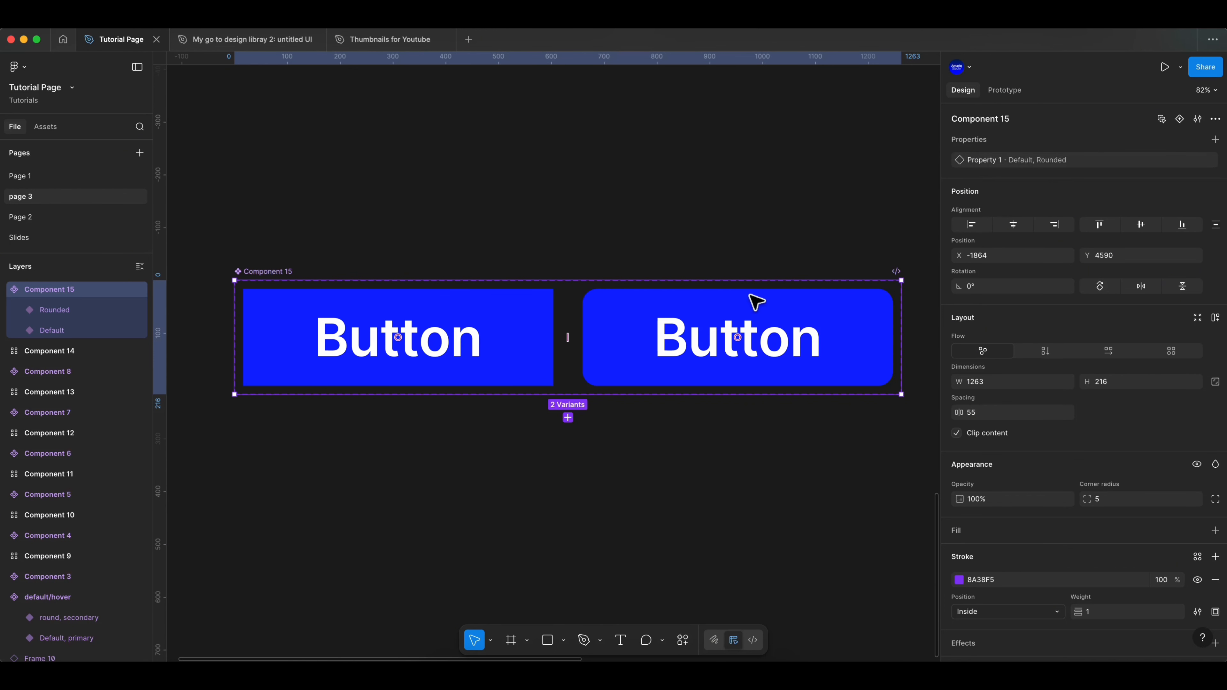
Place an instance of the square button below the set and switch its Property 1 to Rounded and back to Default.
left_click(432, 378)
left_click_drag(529, 370, 572, 570)
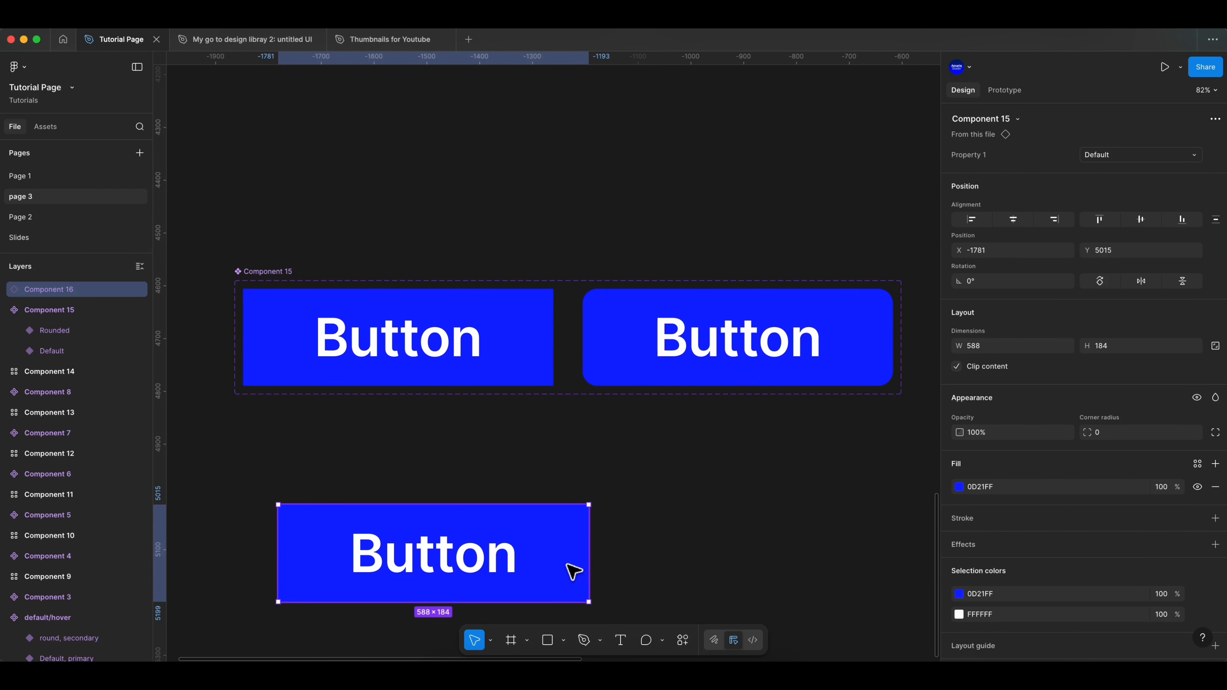
left_click(1192, 155)
left_click(1179, 174)
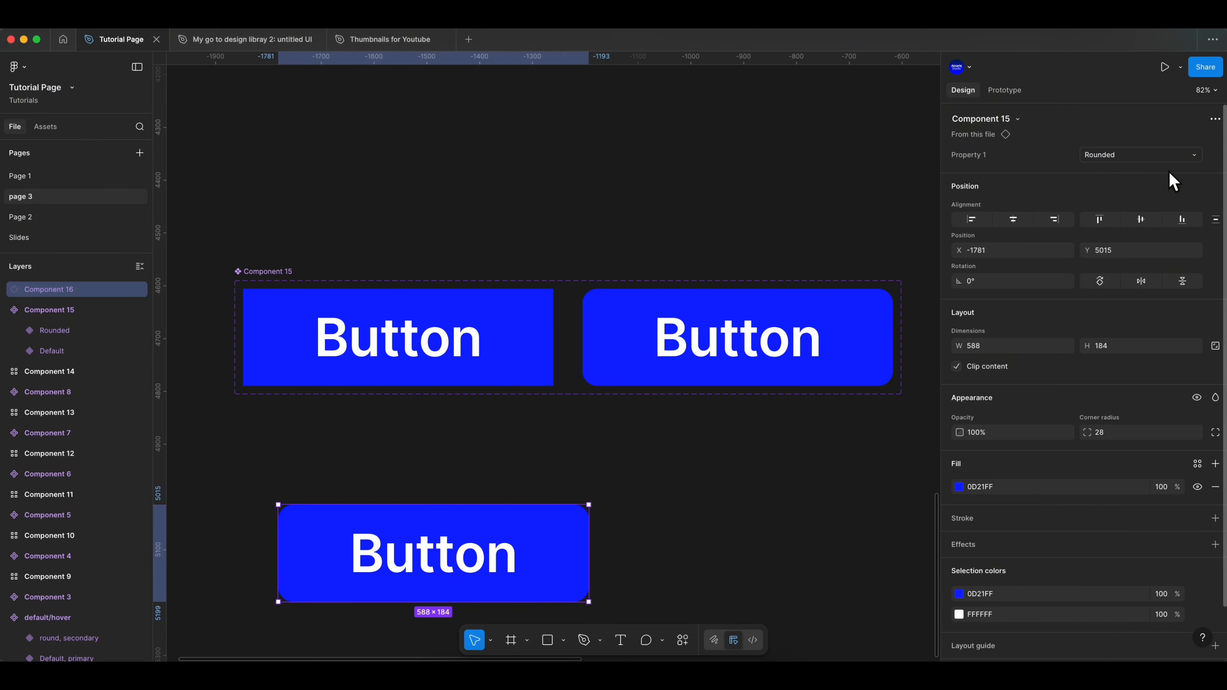
left_click(1196, 157)
left_click(1166, 142)
left_click(638, 519)
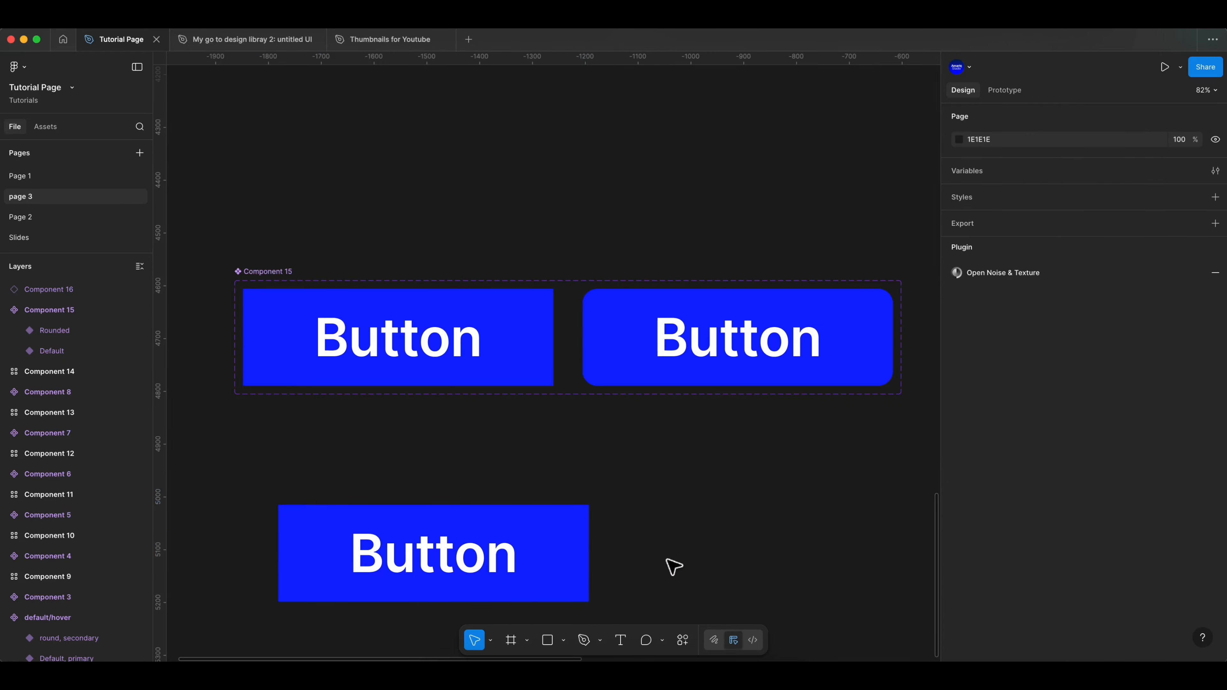
Remove the button instance below the set and extend the component set downward to a height of about 683.
scroll(595, 522, "down", 4)
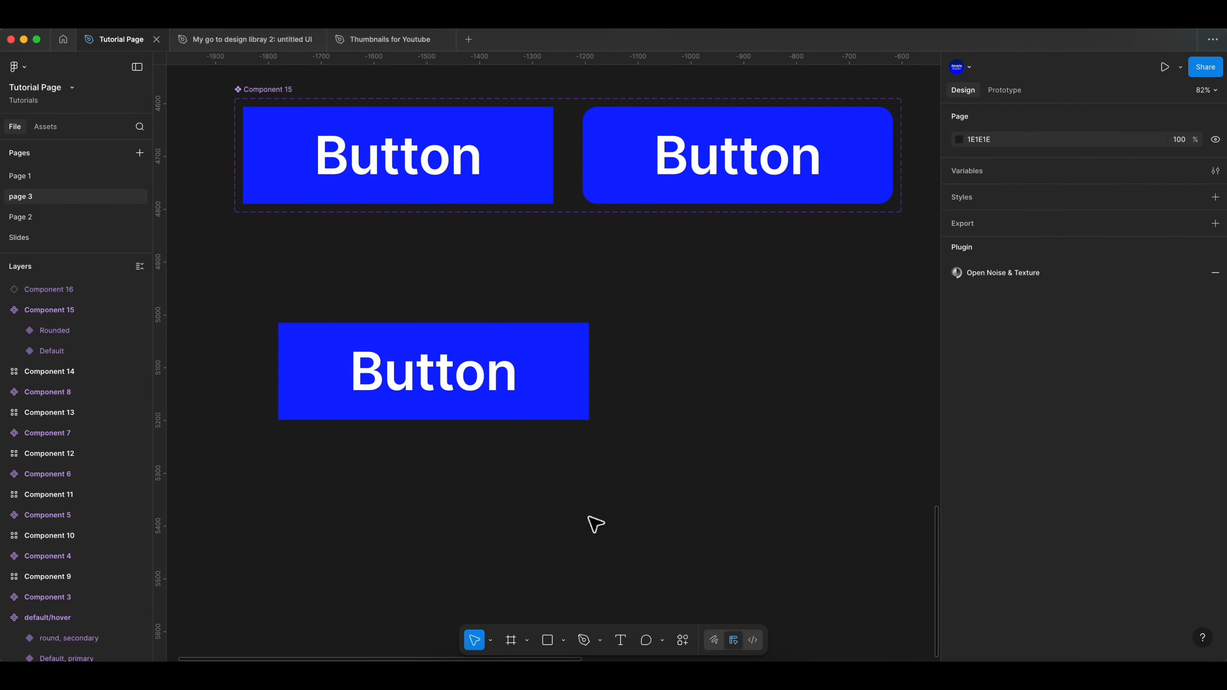
scroll(594, 517, "up", 3)
scroll(604, 522, "down", 1)
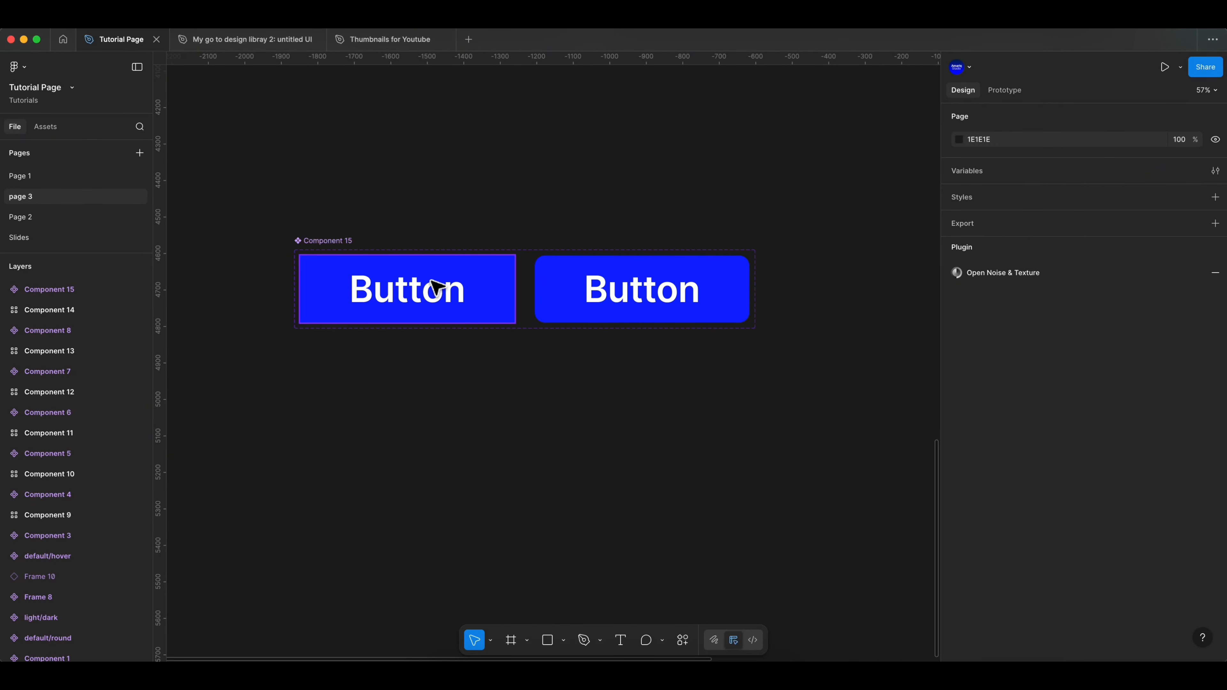
left_click(329, 240)
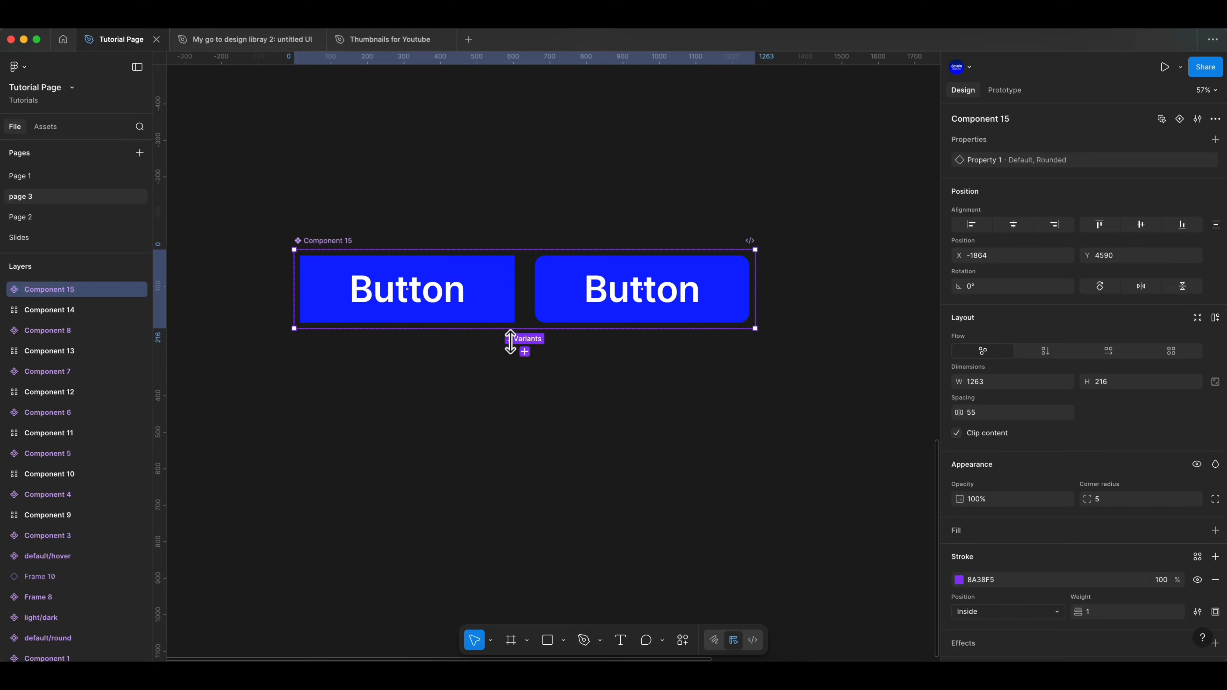
left_click_drag(510, 342, 504, 509)
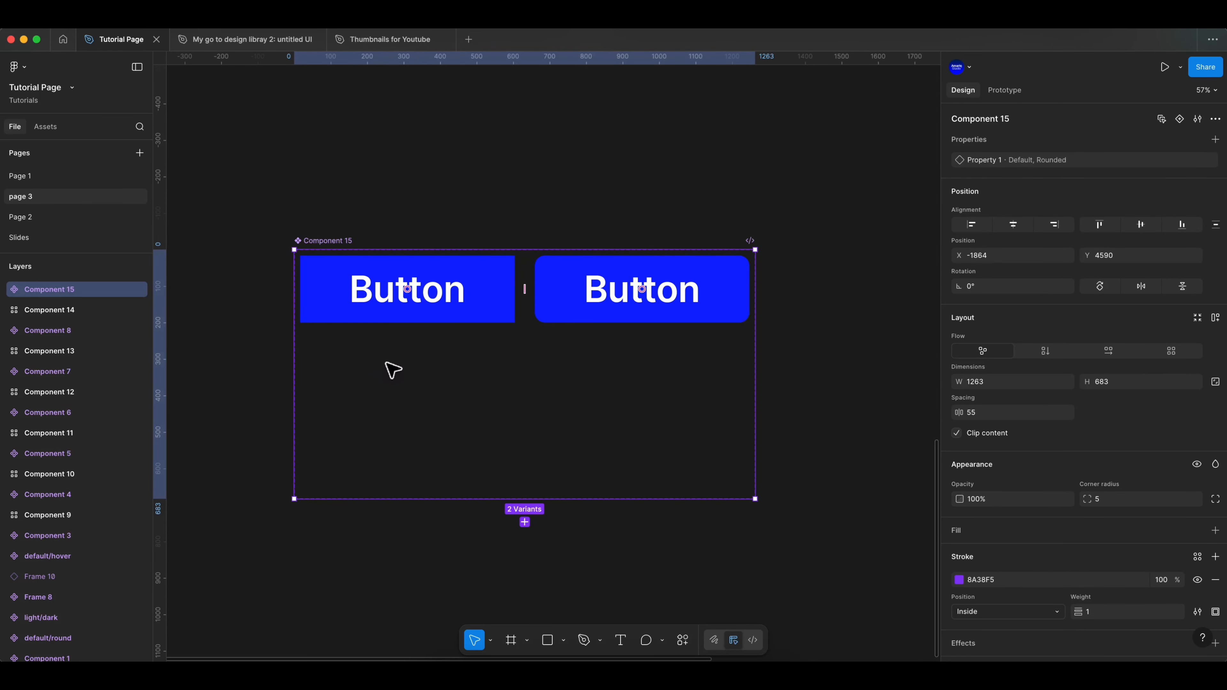
Duplicate both button variants into a second row inside the component set and recolour the copies with the lighter blue 4D5CFF.
left_click_drag(476, 309, 495, 403)
left_click_drag(705, 307, 707, 392)
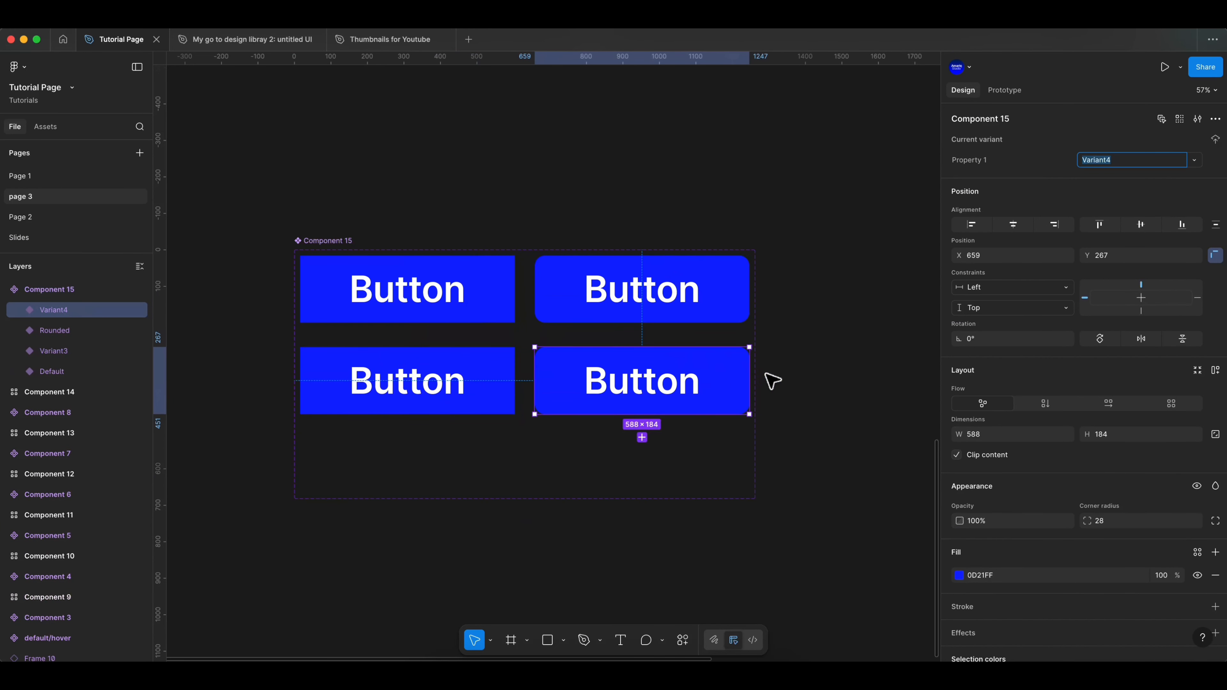
left_click(455, 378)
left_click(959, 575)
left_click(889, 375)
left_click(733, 382)
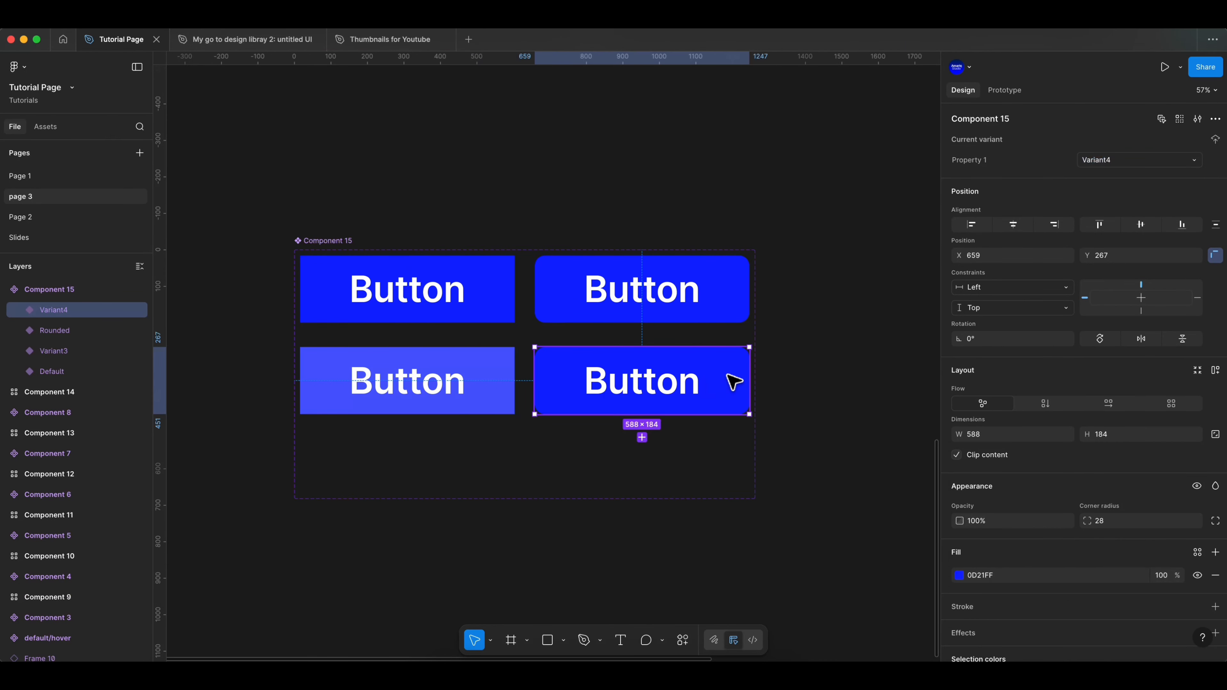
key("i")
left_click(498, 372)
left_click(786, 358)
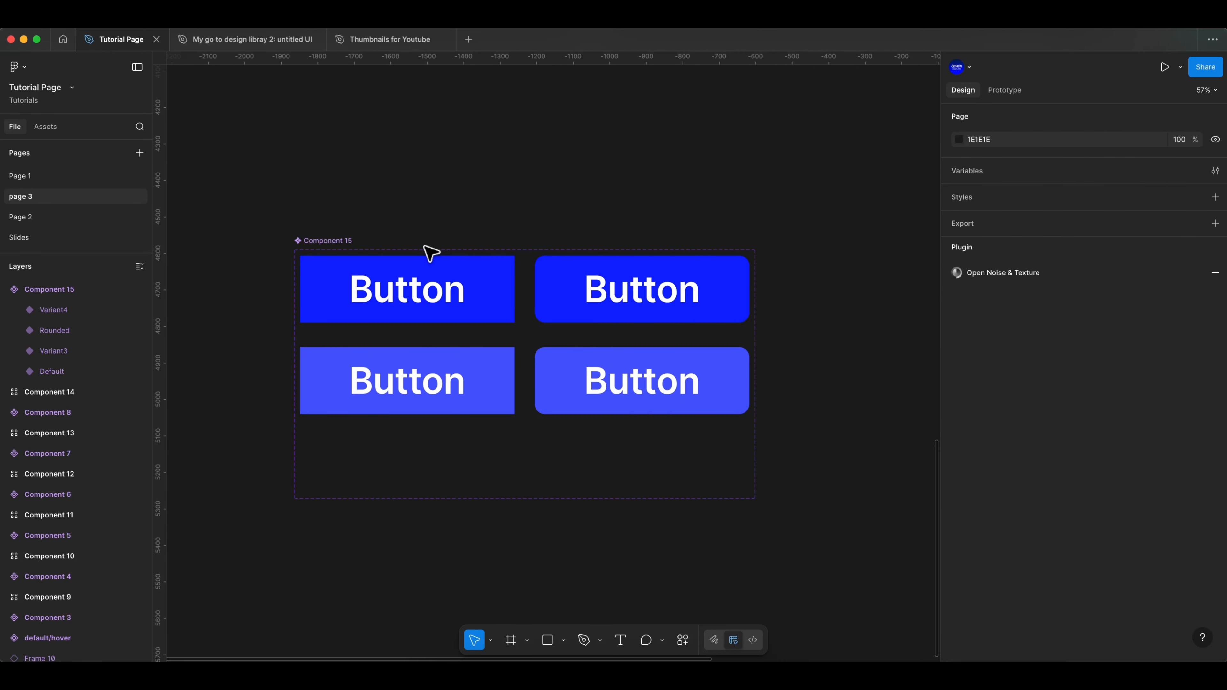
Add a variant property named State with the value Default to the component set.
left_click(334, 242)
left_click(1216, 140)
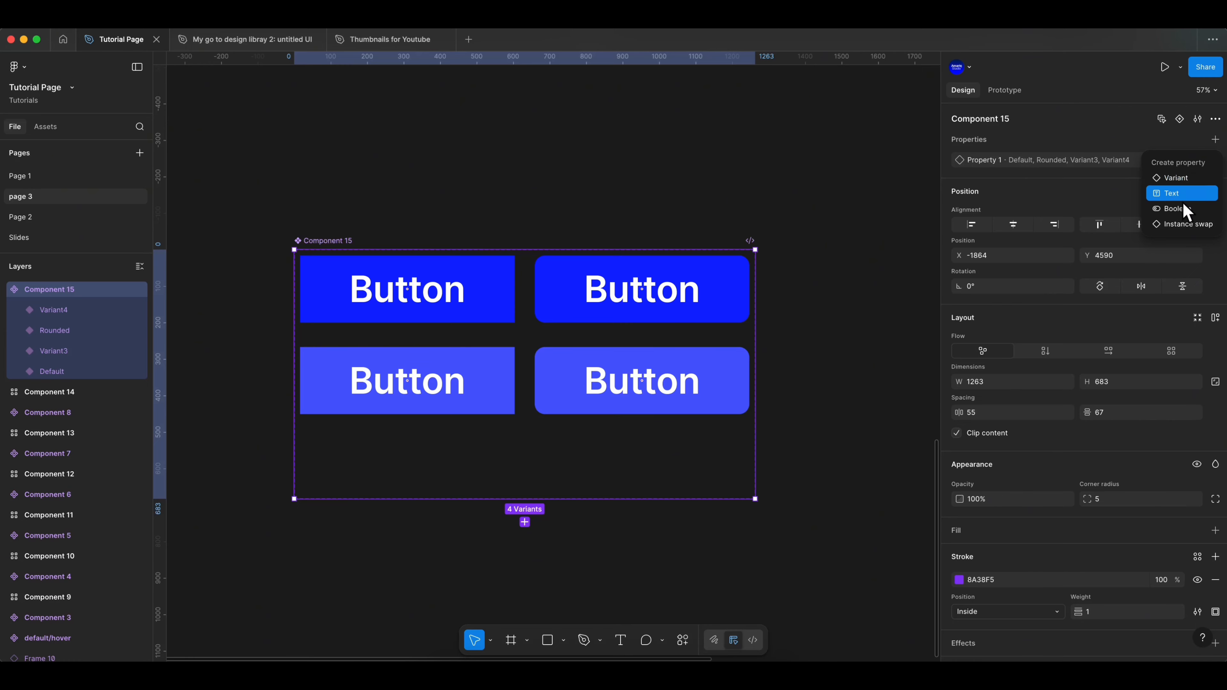
left_click(1172, 179)
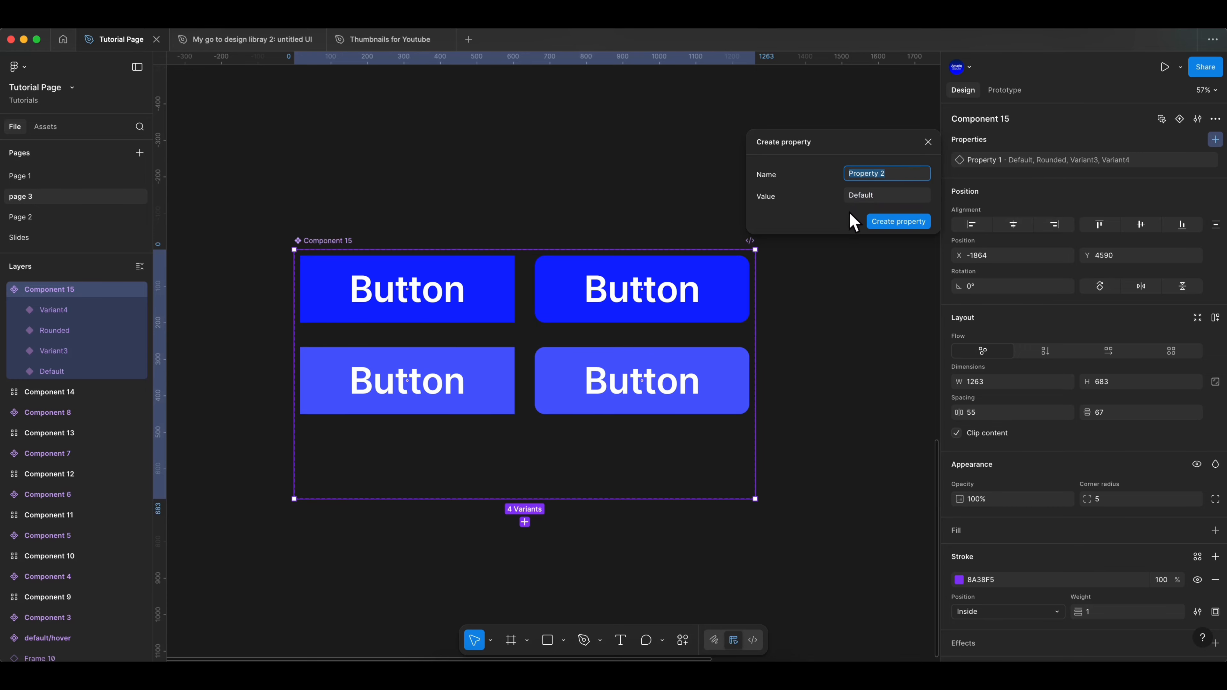
type("State")
left_click(853, 214)
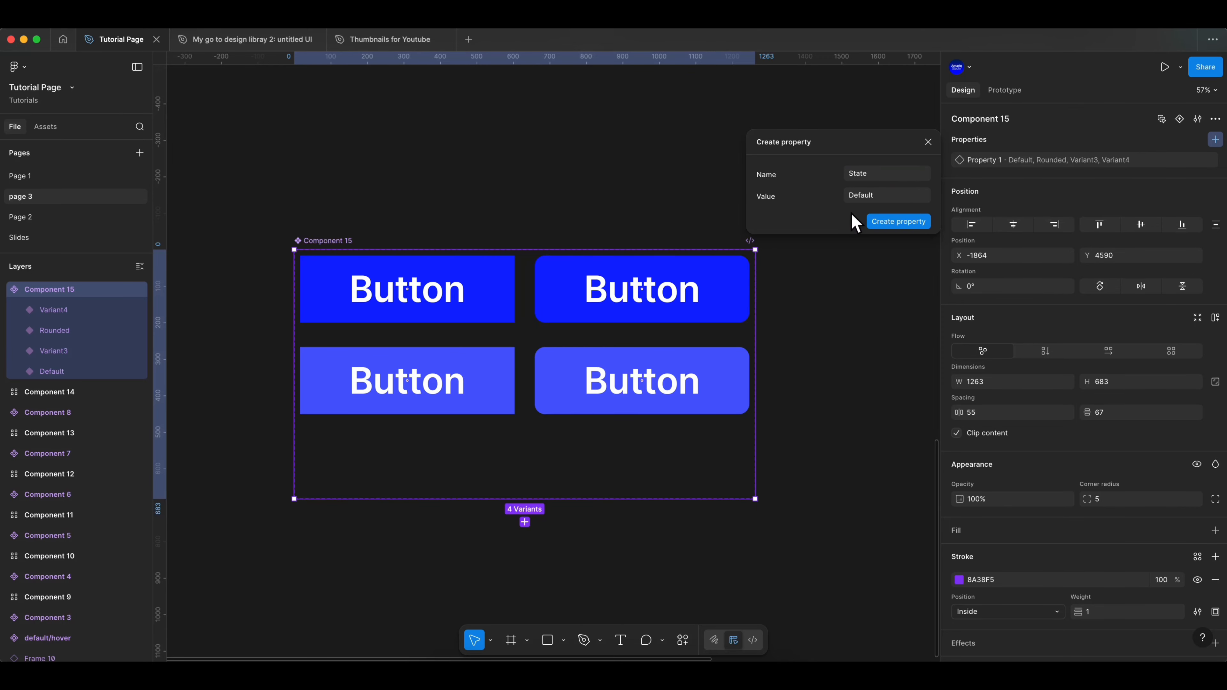
left_click(891, 222)
Rename the component set's Property 1 to Type.
double_click(989, 163)
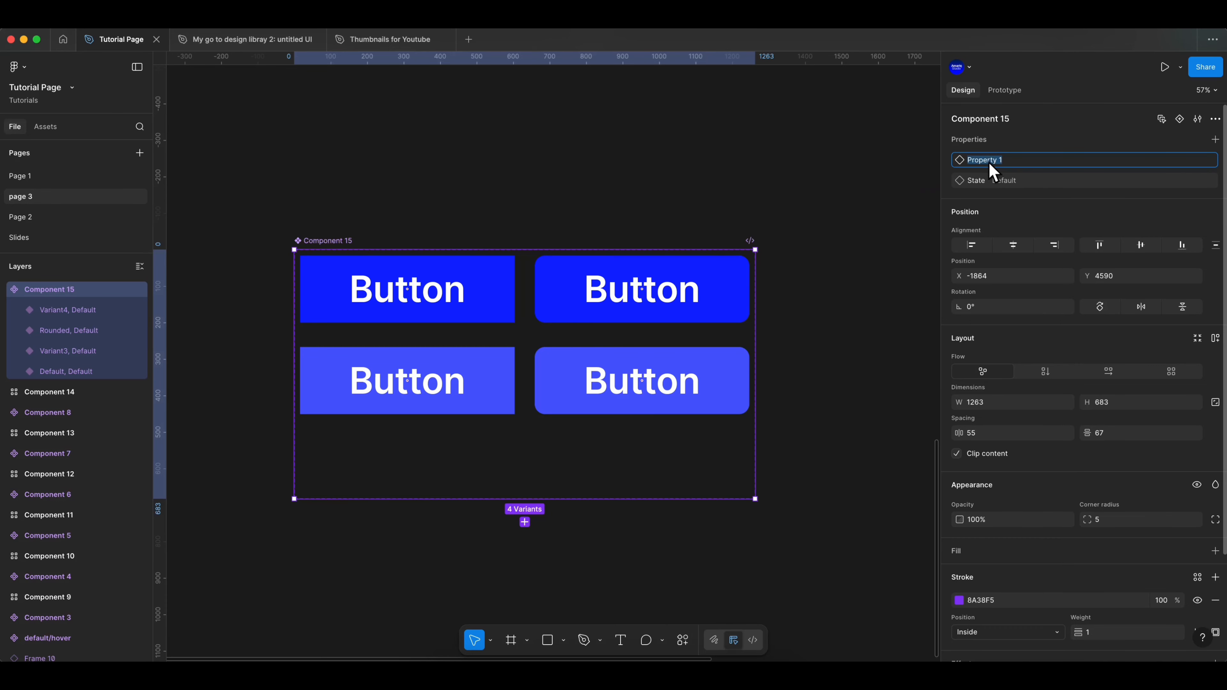
type("Type")
key("Return")
Set the lighter square button variant's Type to Default and its State to a new value Hover.
left_click(493, 388)
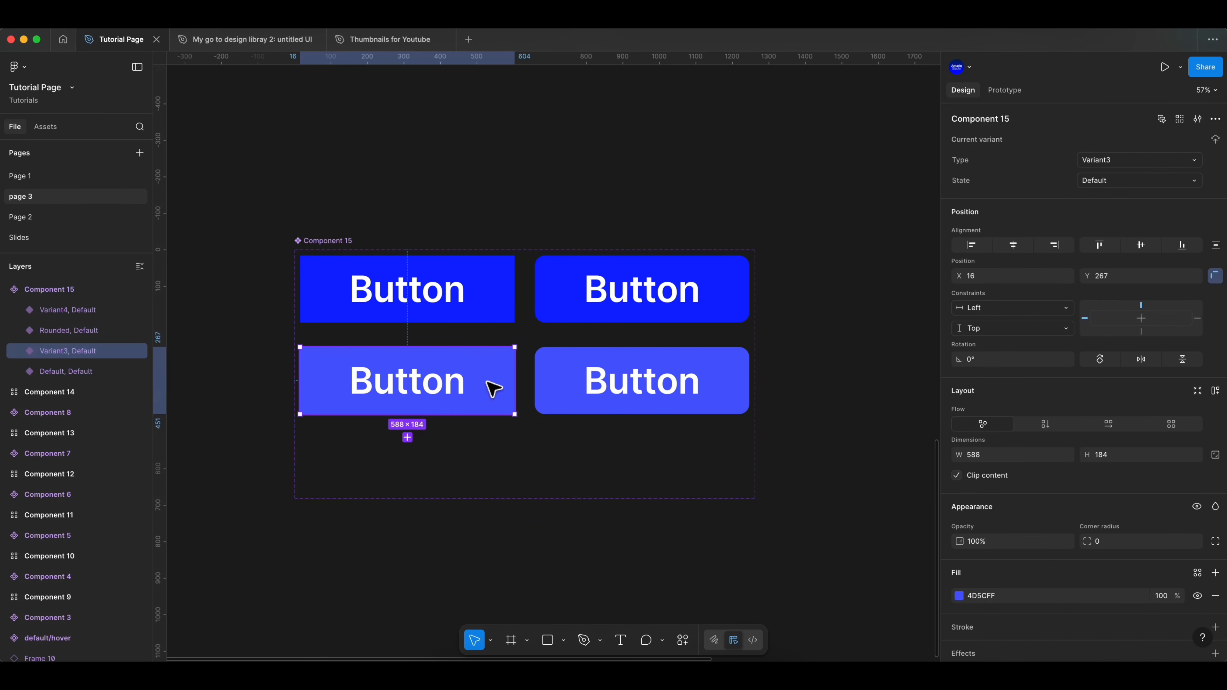
left_click(1192, 164)
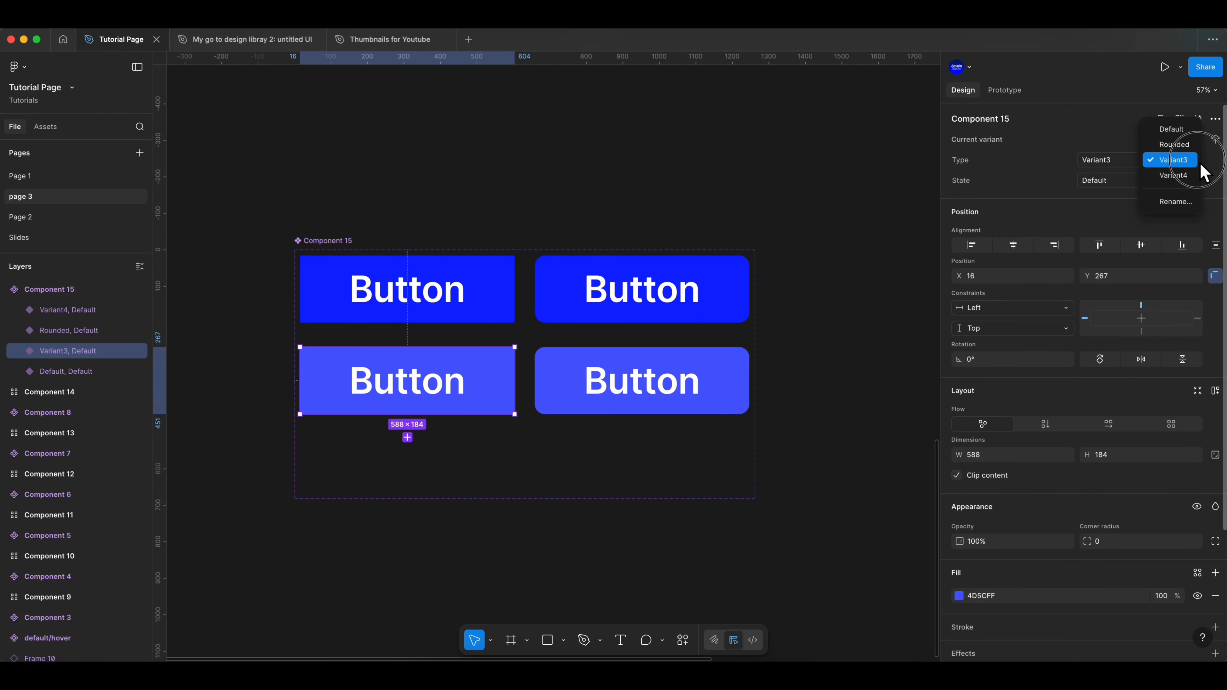
left_click(1177, 126)
left_click(1111, 182)
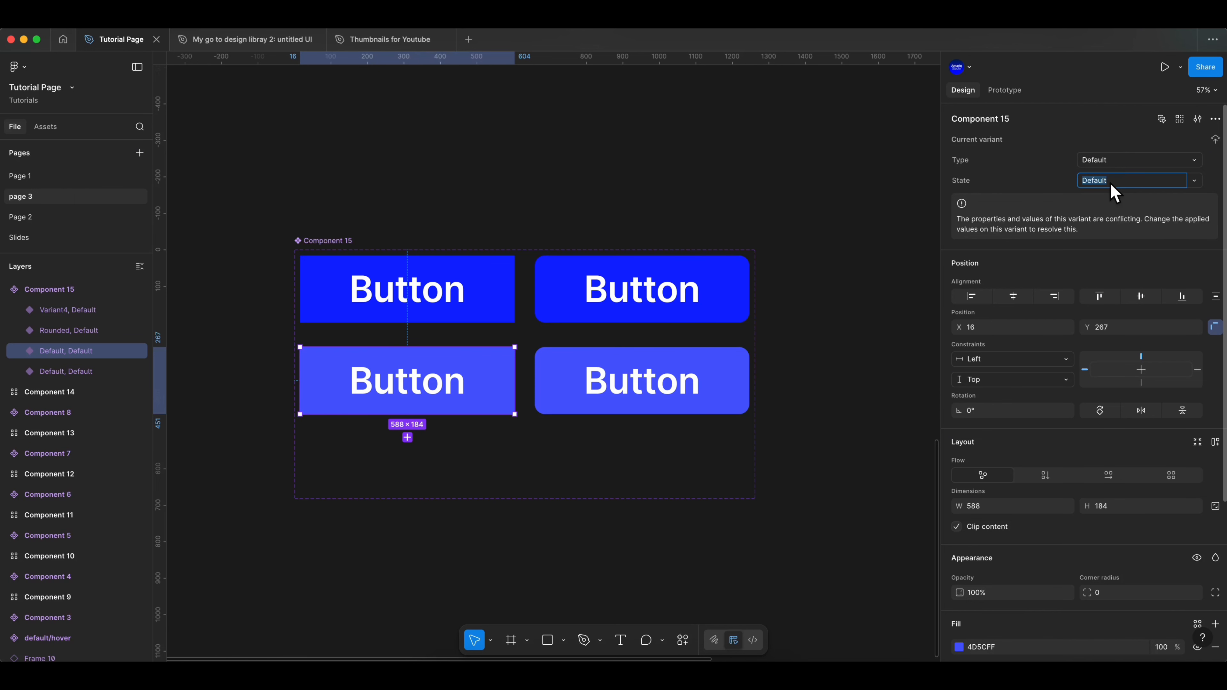
key("Return")
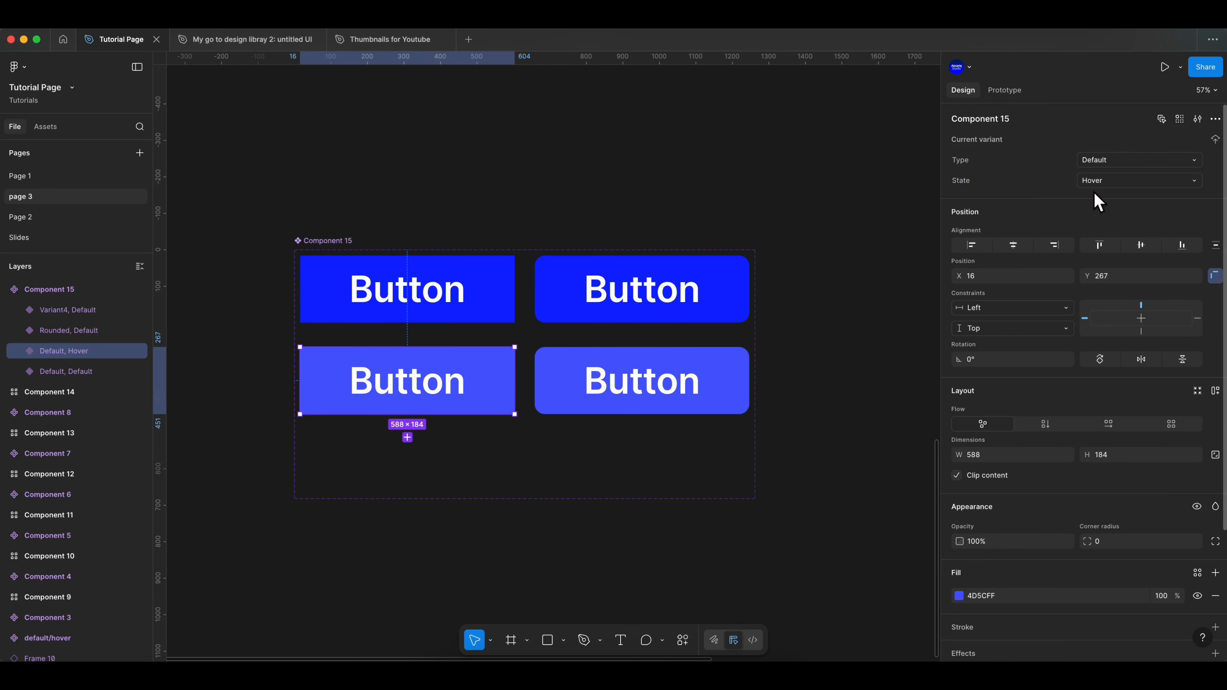
Set the lighter rounded button variant's Type to Rounded and its State to Hover.
left_click(720, 360)
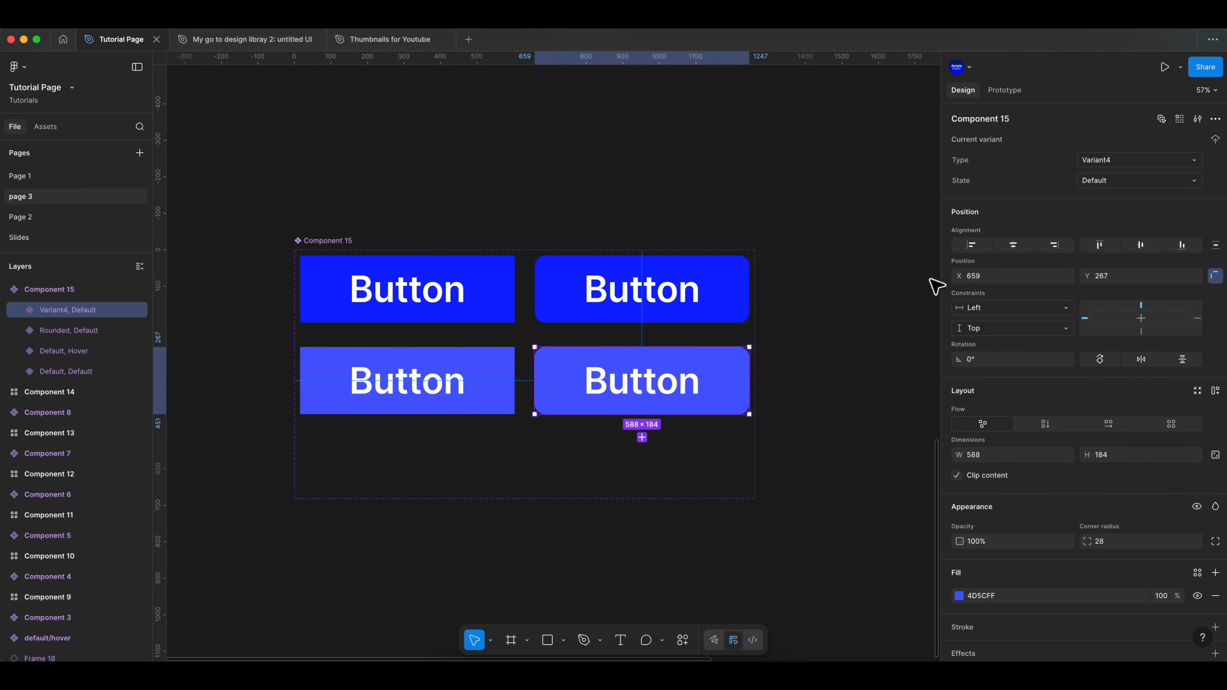
left_click(1193, 160)
left_click(1195, 145)
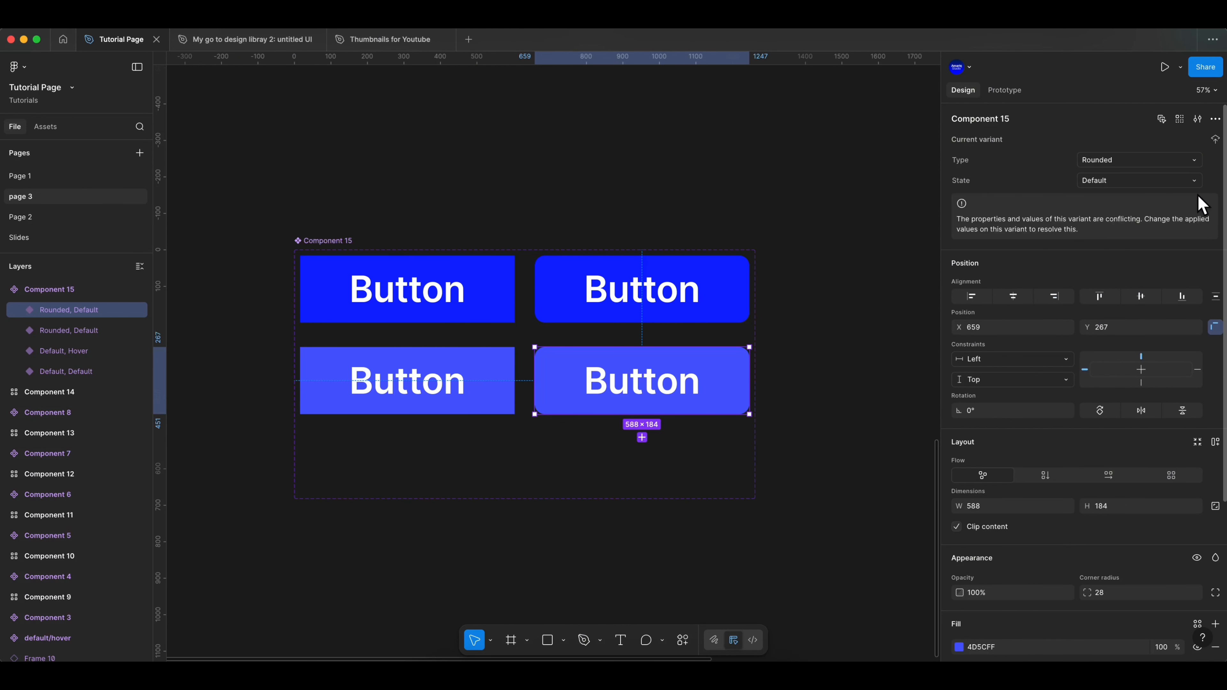
left_click(1193, 180)
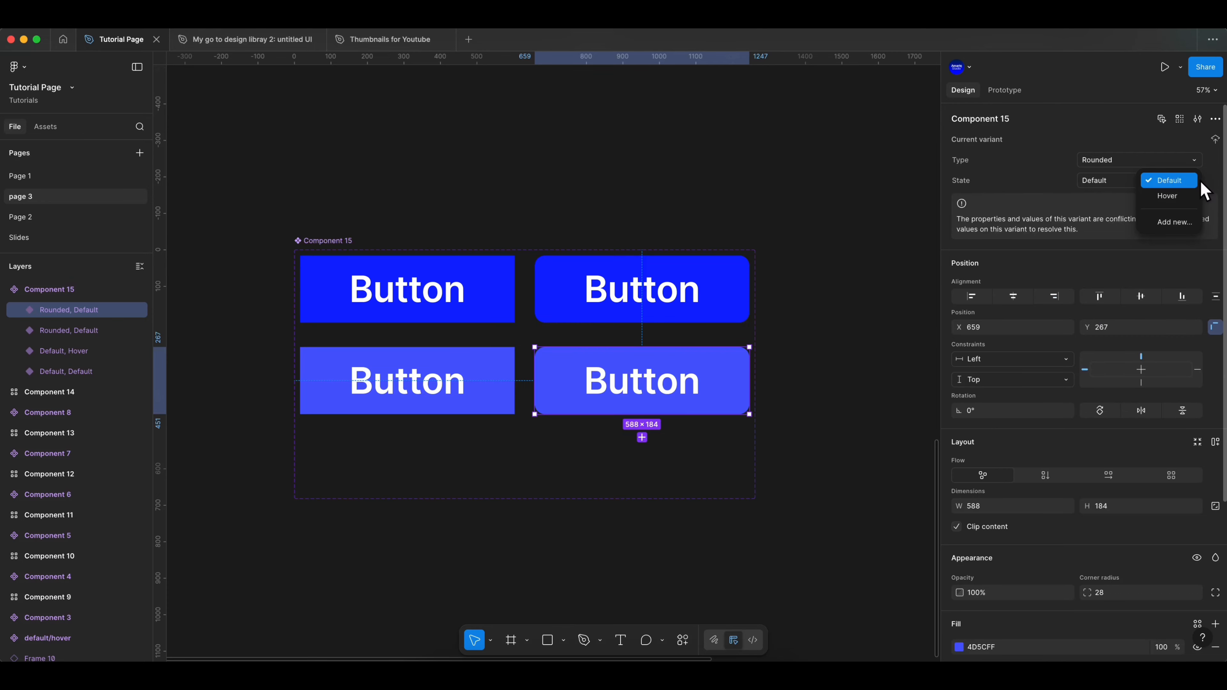
left_click(1182, 199)
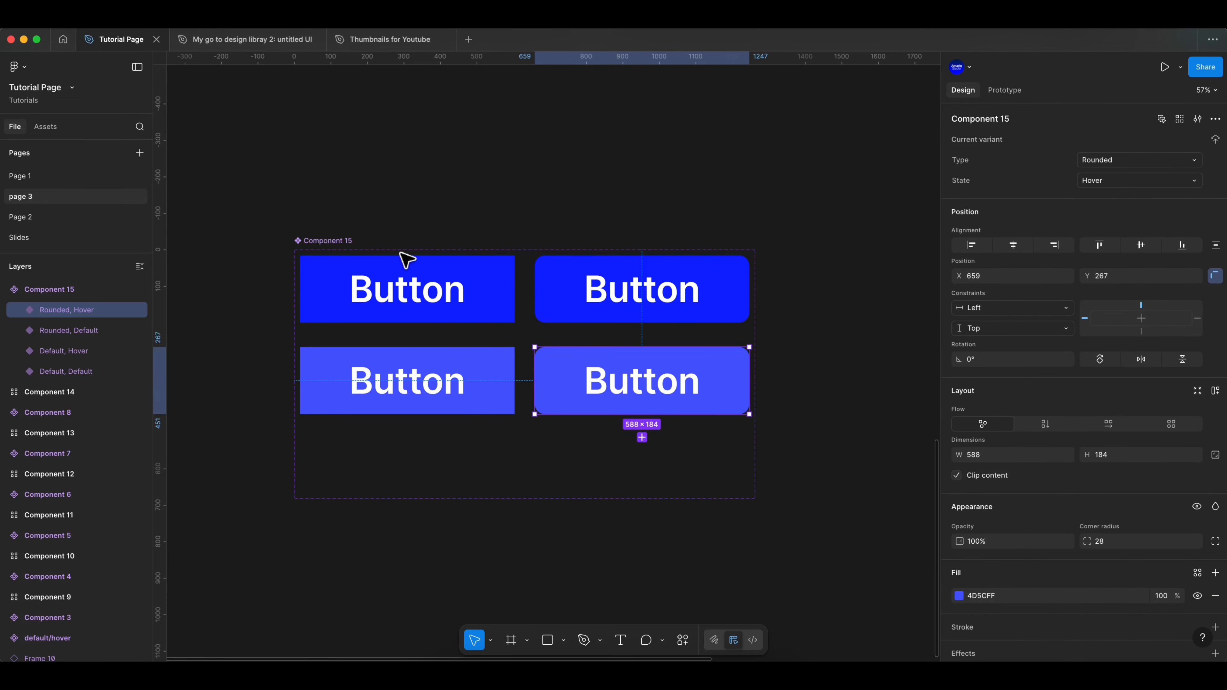
Place an instance of the default square button below the component set and switch it to Type Rounded and State Hover.
left_click(334, 254)
scroll(616, 362, "down", 1)
left_click(616, 362)
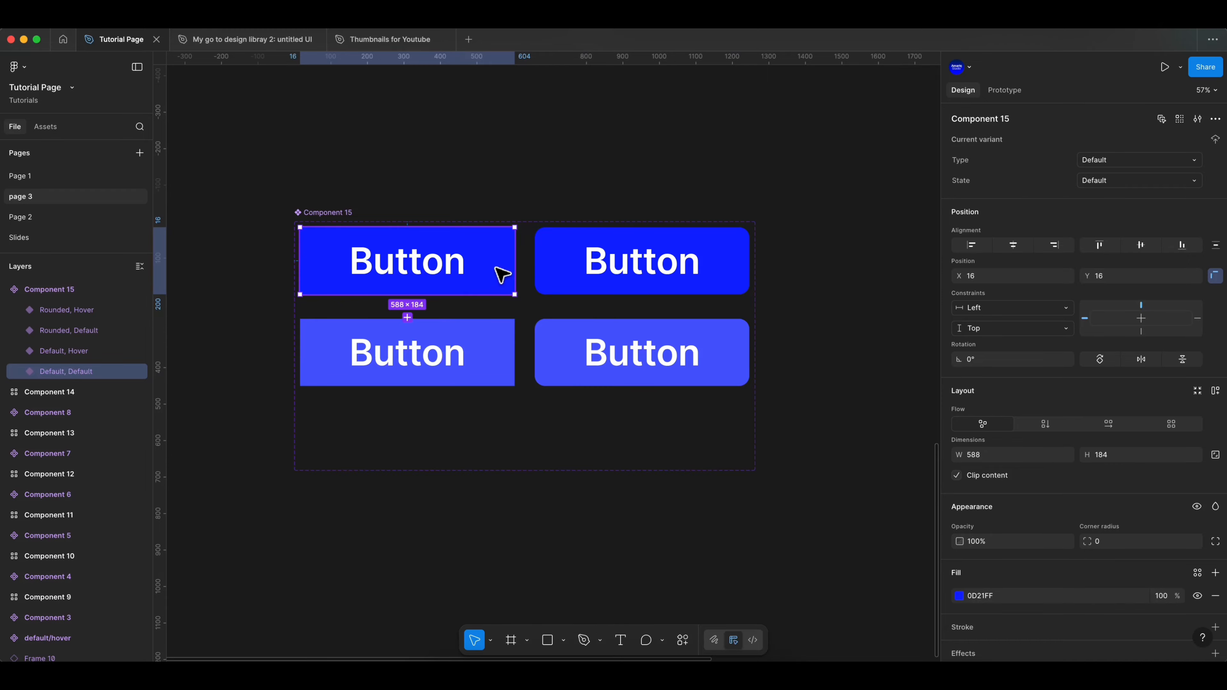
left_click_drag(498, 266, 657, 568)
scroll(594, 417, "down", 5)
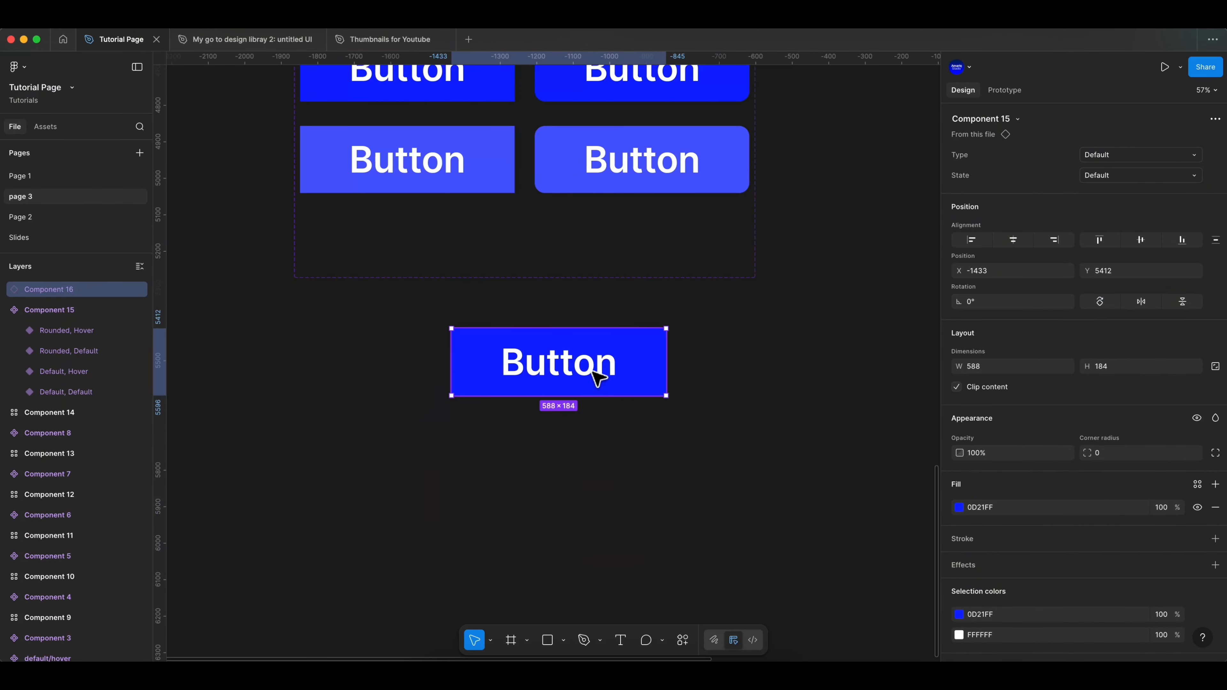
left_click(1184, 155)
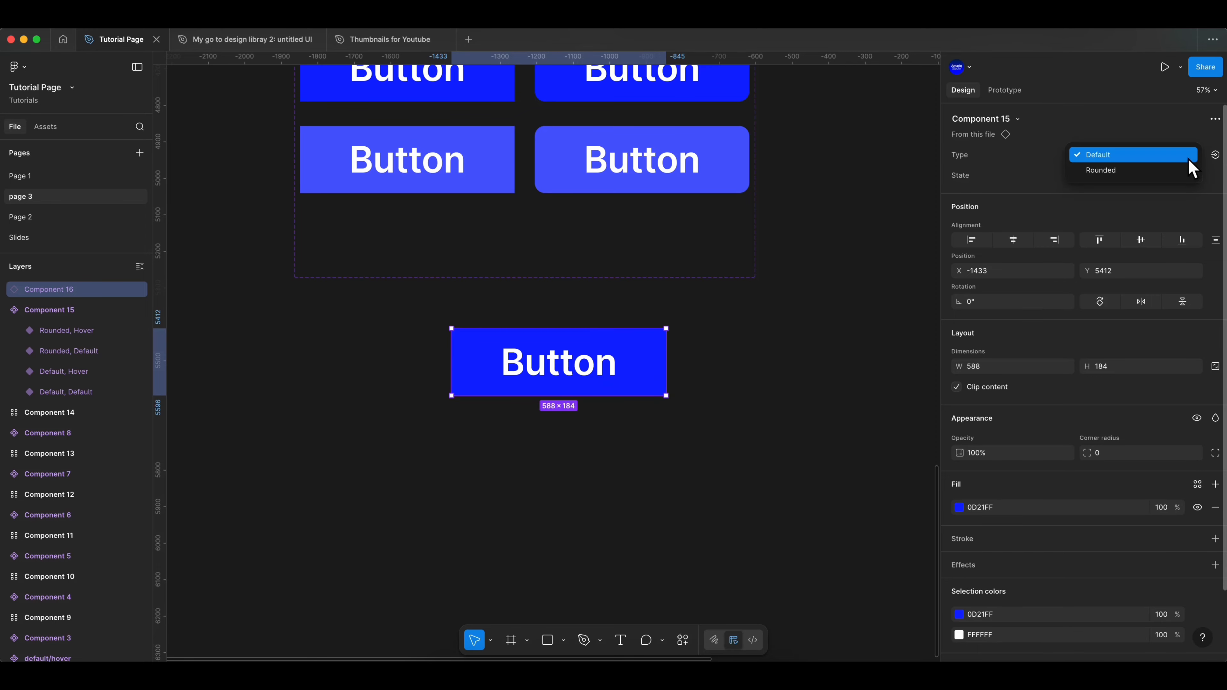
left_click(1162, 170)
left_click(1159, 176)
left_click(1150, 192)
Duplicate the button instance beside the first one and switch the copy to Type Default and State Default.
left_click_drag(636, 364, 875, 425)
left_click(1160, 155)
left_click(1160, 137)
left_click(1159, 176)
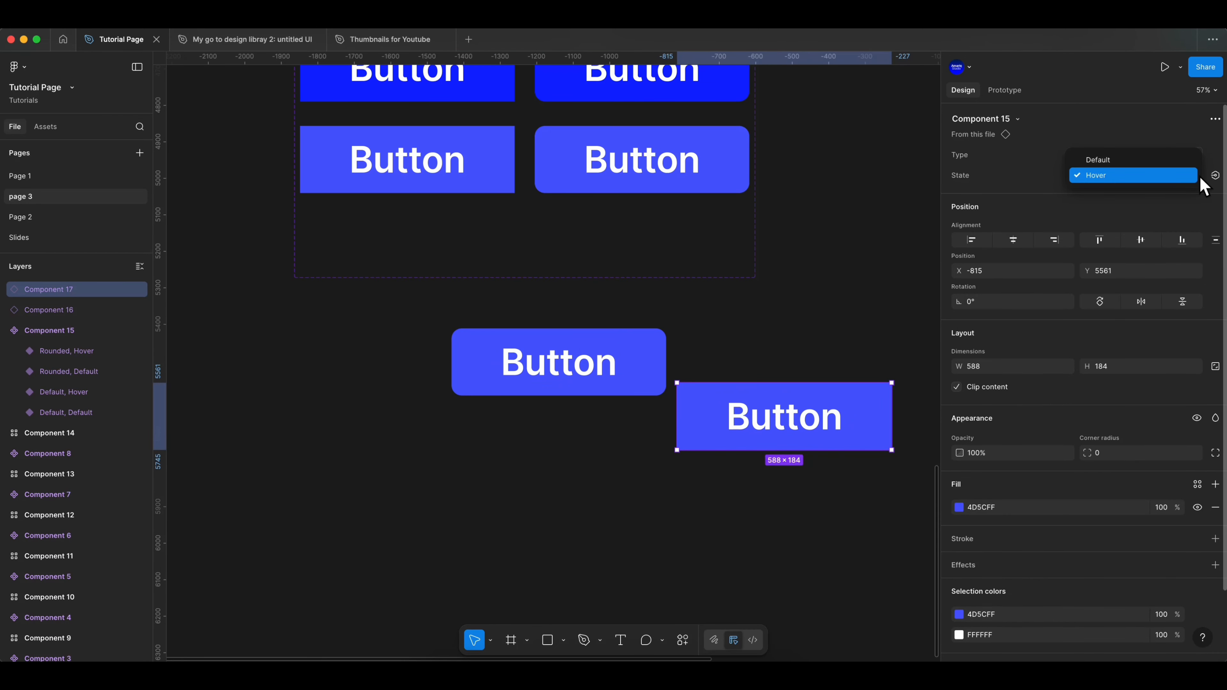
left_click(1160, 159)
left_click(907, 297)
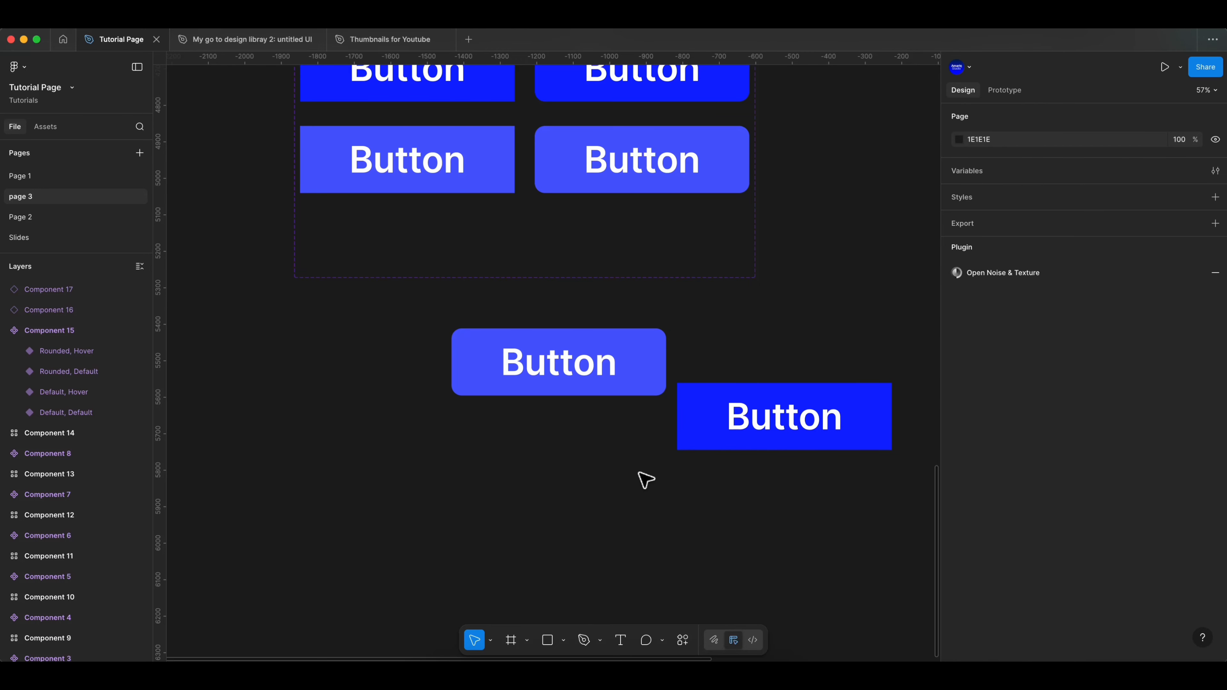
Delete both button instances below the component set.
scroll(646, 480, "up", 4)
left_click(787, 500)
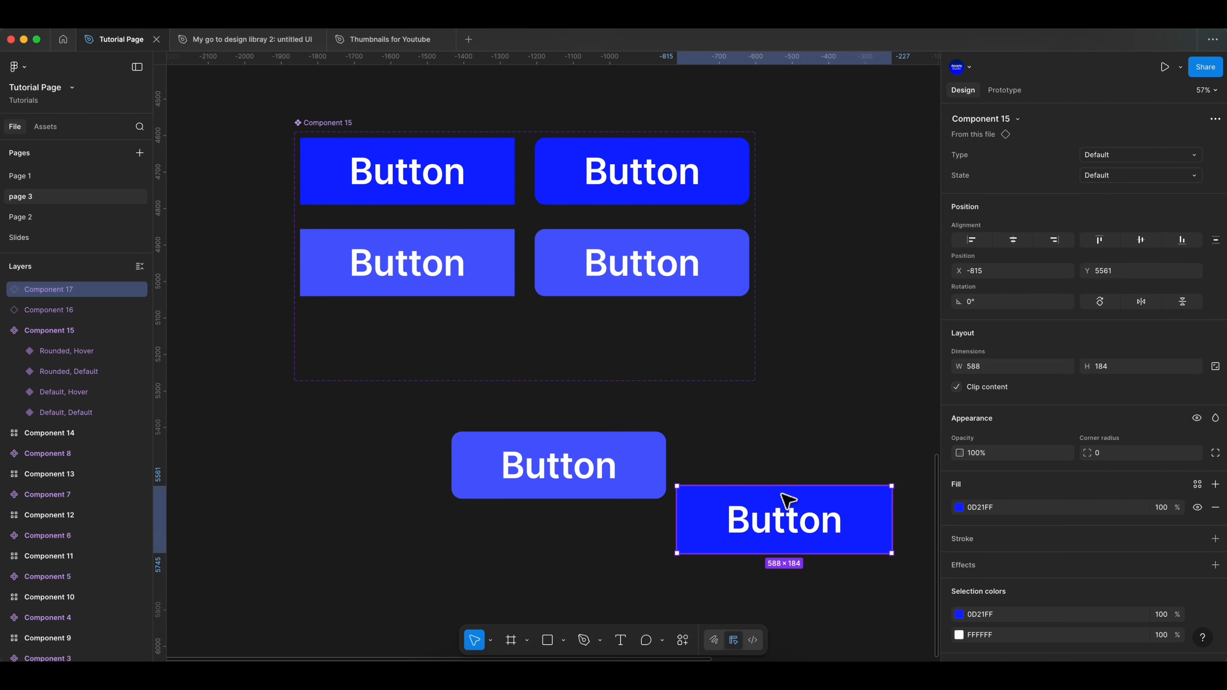
key("Delete")
left_click(664, 485)
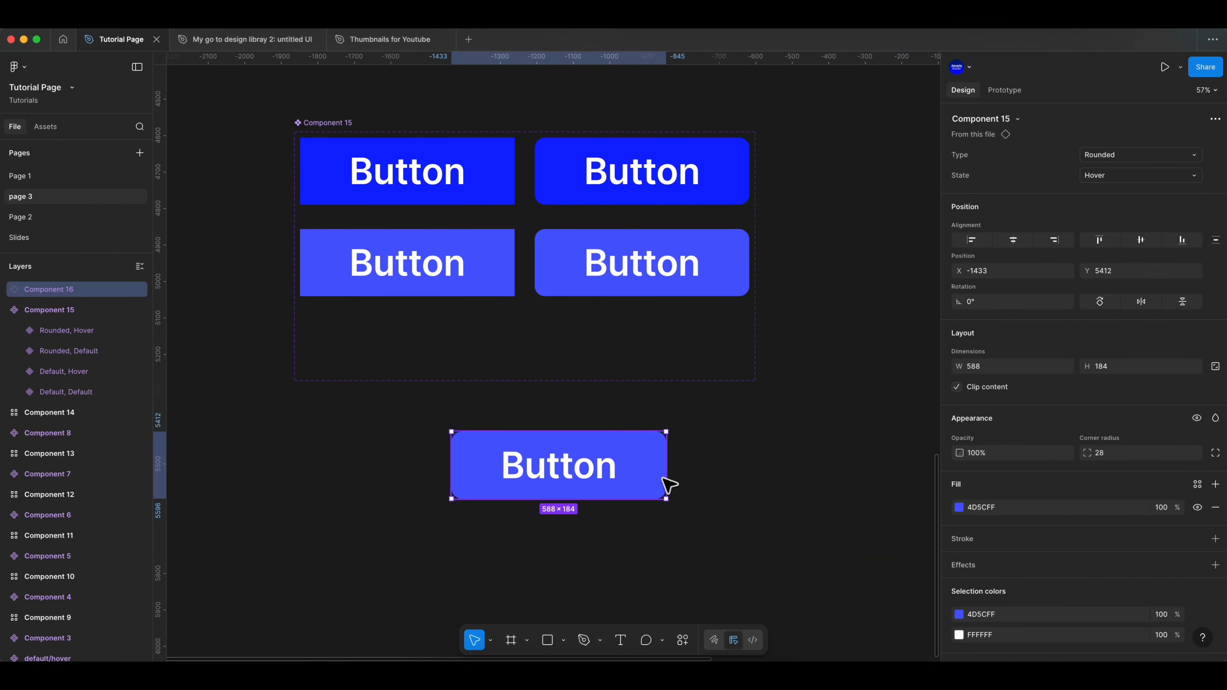
key("Delete")
scroll(623, 489, "up", 4)
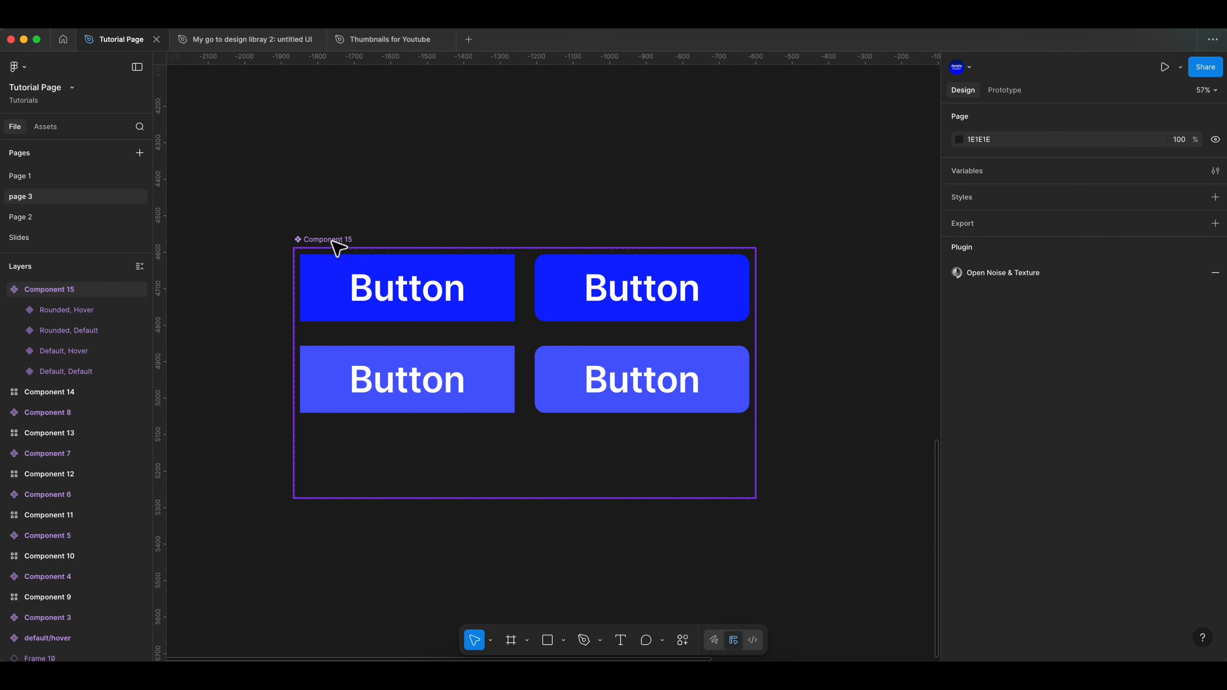
left_click(338, 248)
left_click(1216, 140)
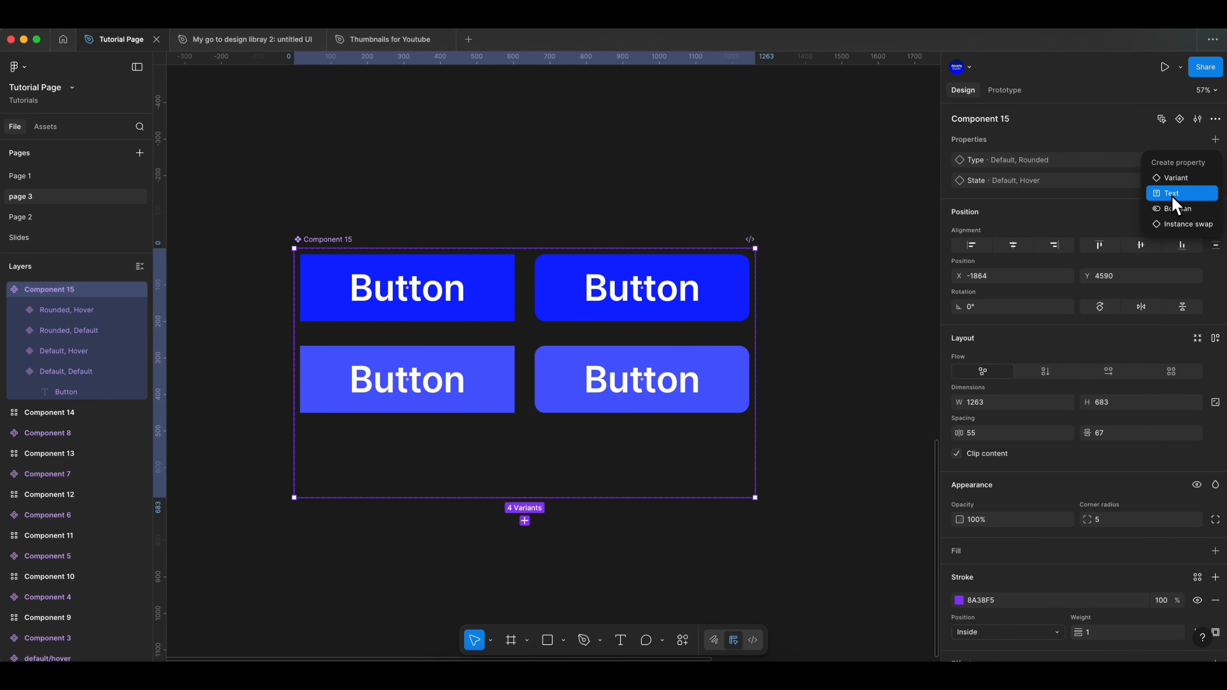
left_click(594, 186)
left_click(594, 186)
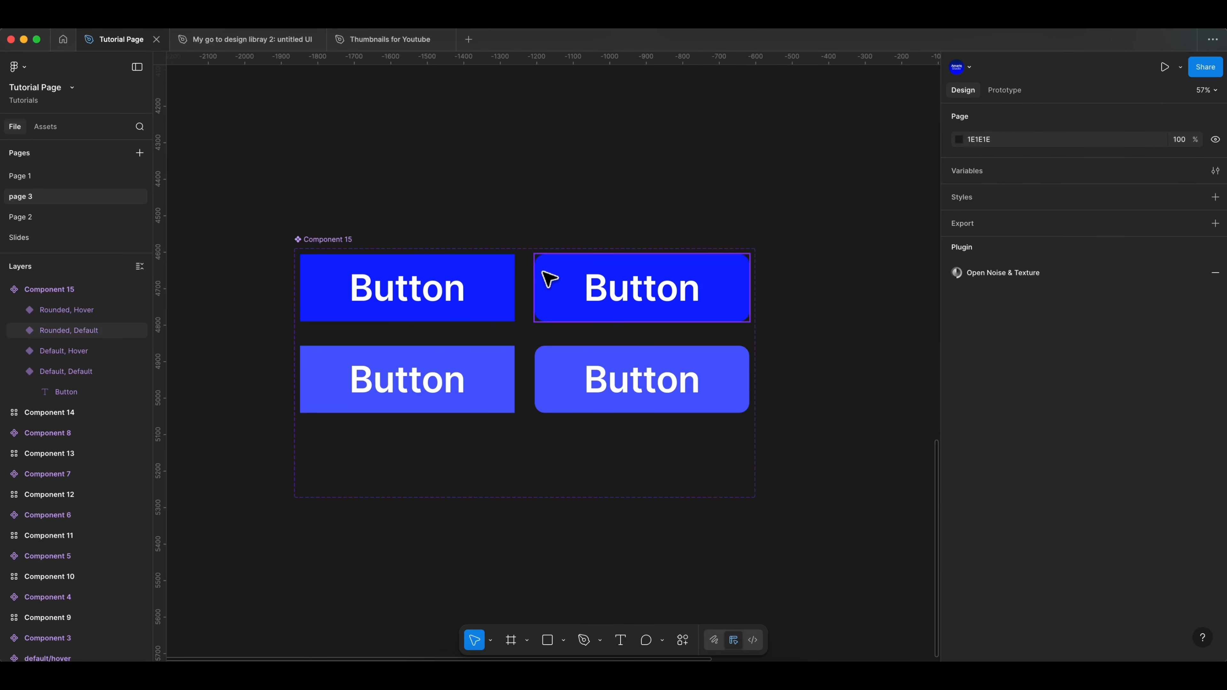
Change the text of the darker square button to "click" and back to "Button".
double_click(444, 294)
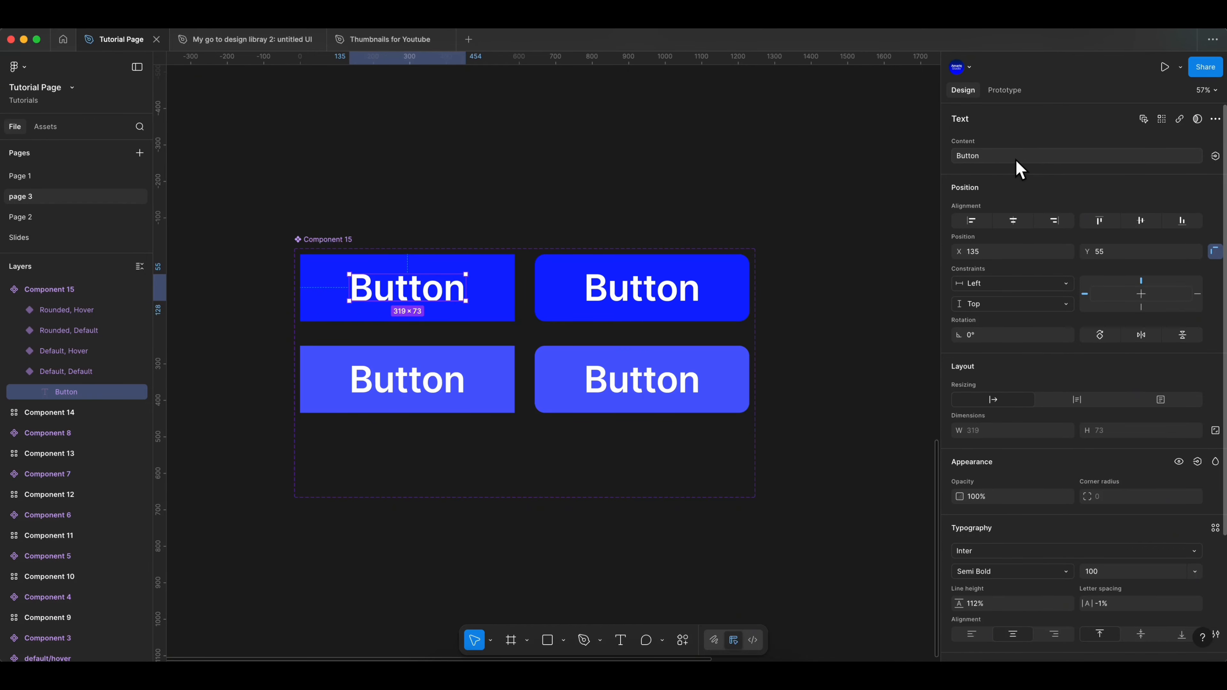
left_click(992, 157)
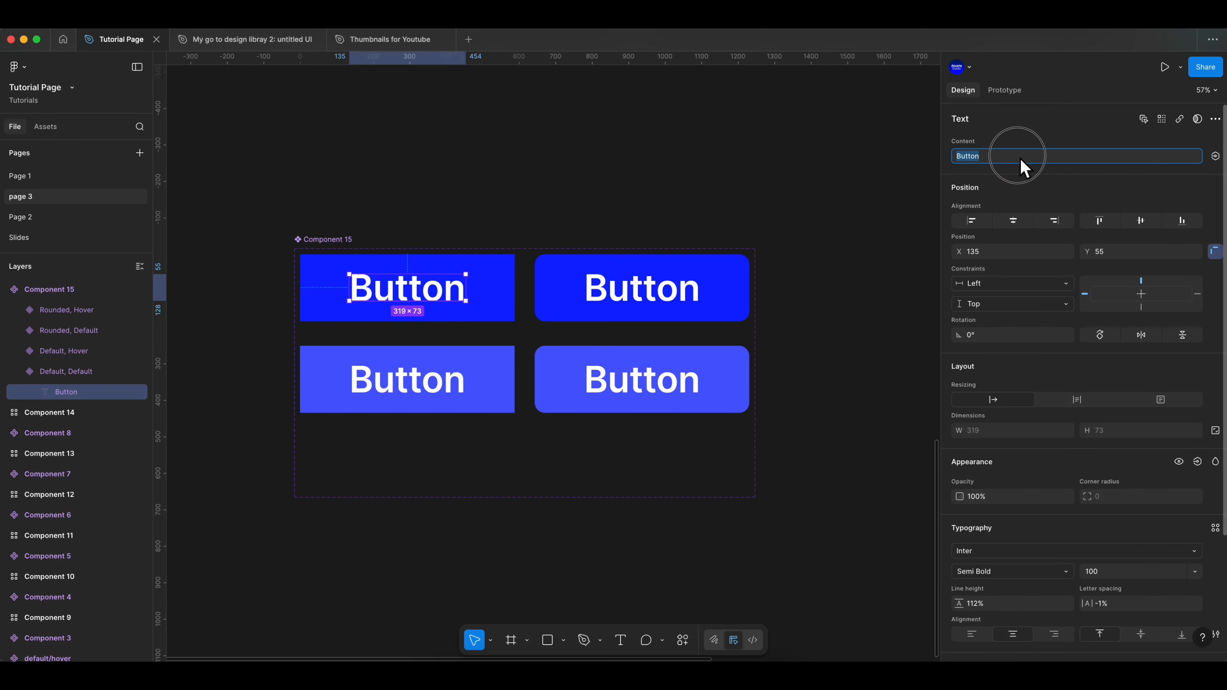
type("click")
key("Return")
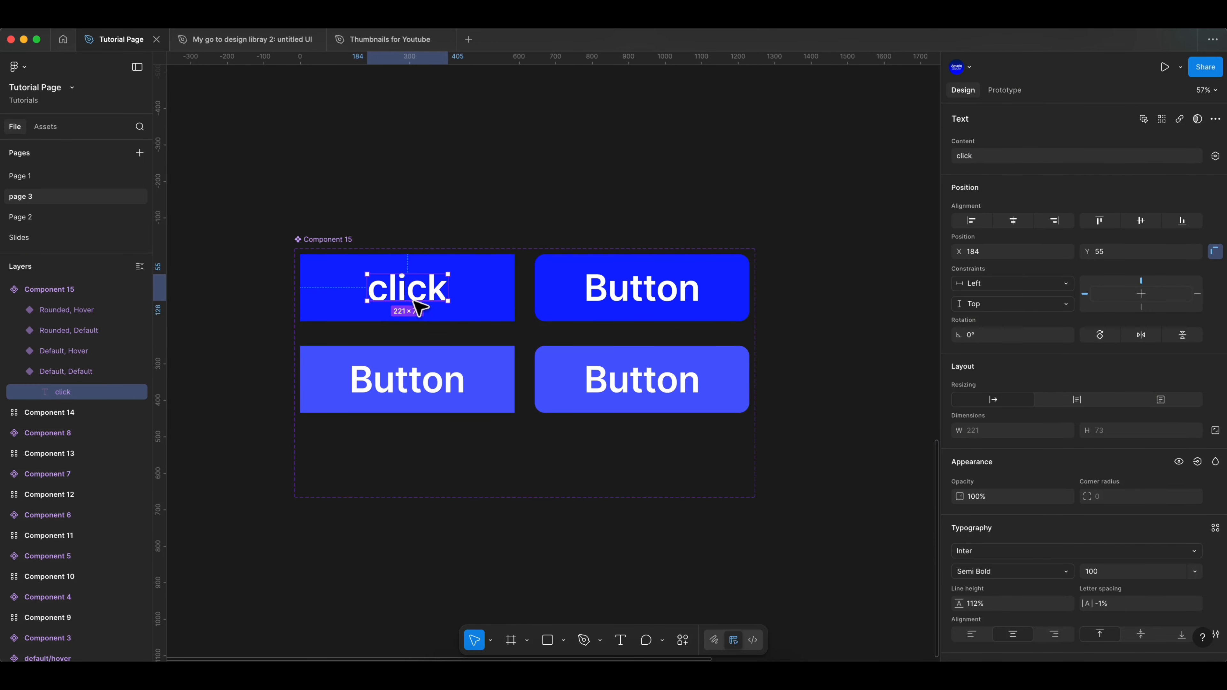
left_click(1000, 159)
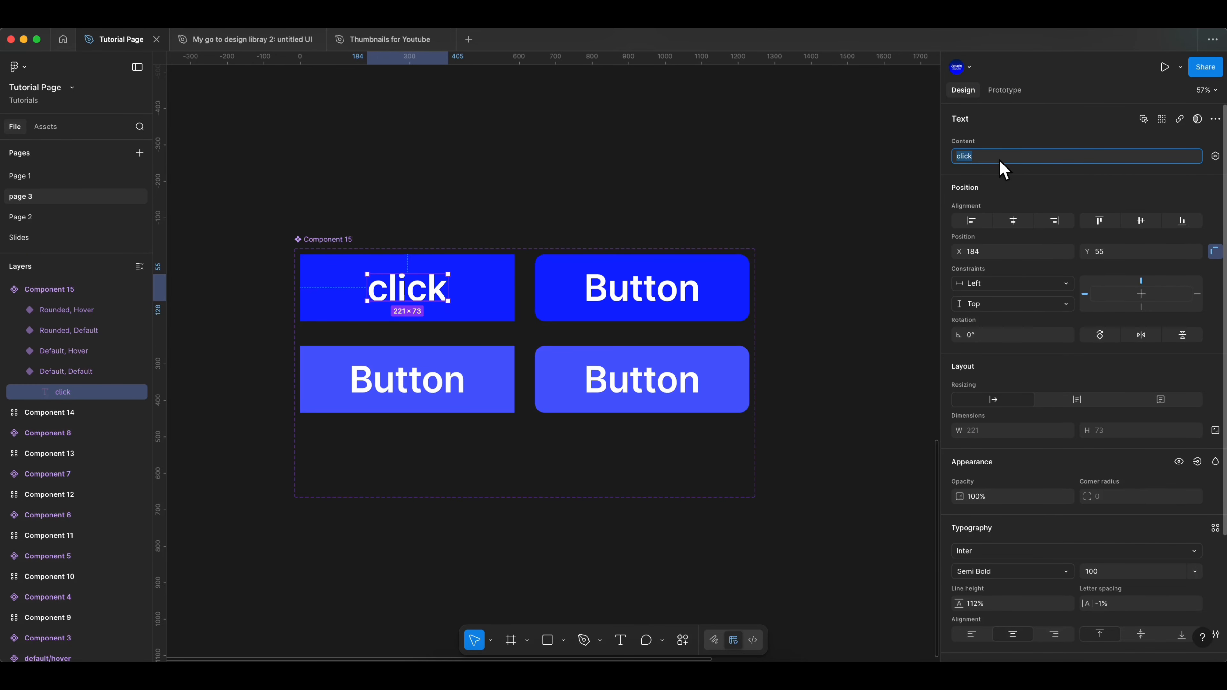
key("Return")
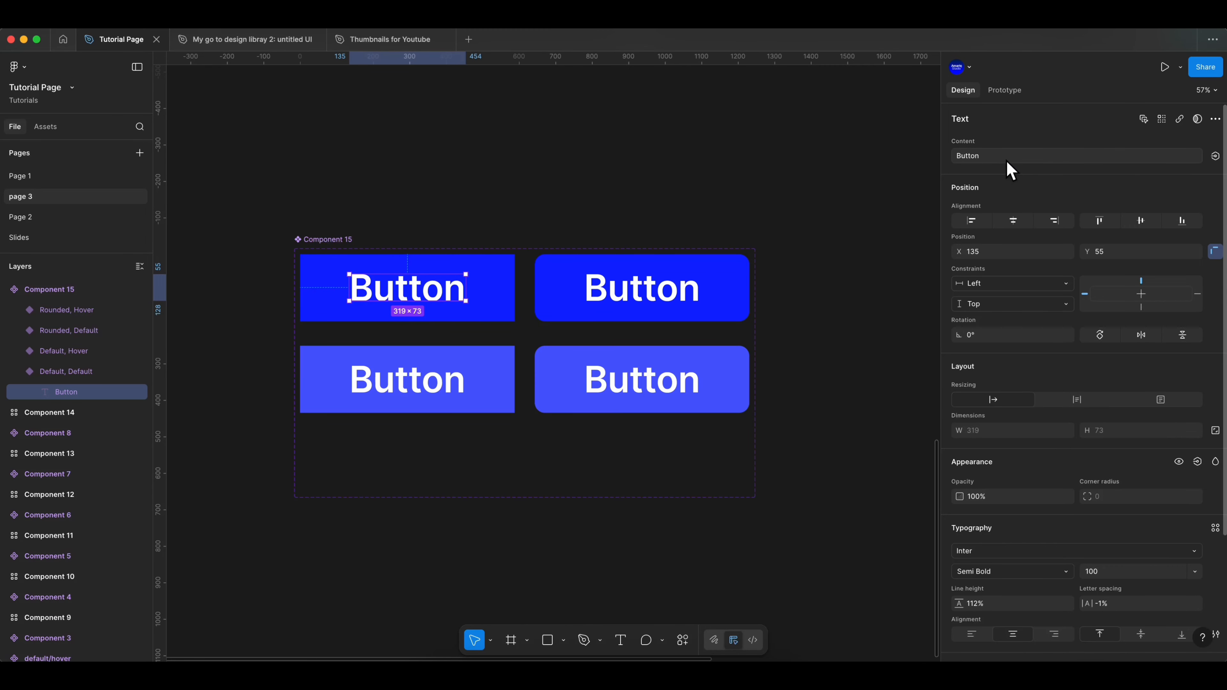
Create a text property named Label with the value Button from the square button's text content and check it on the component set.
left_click(1216, 157)
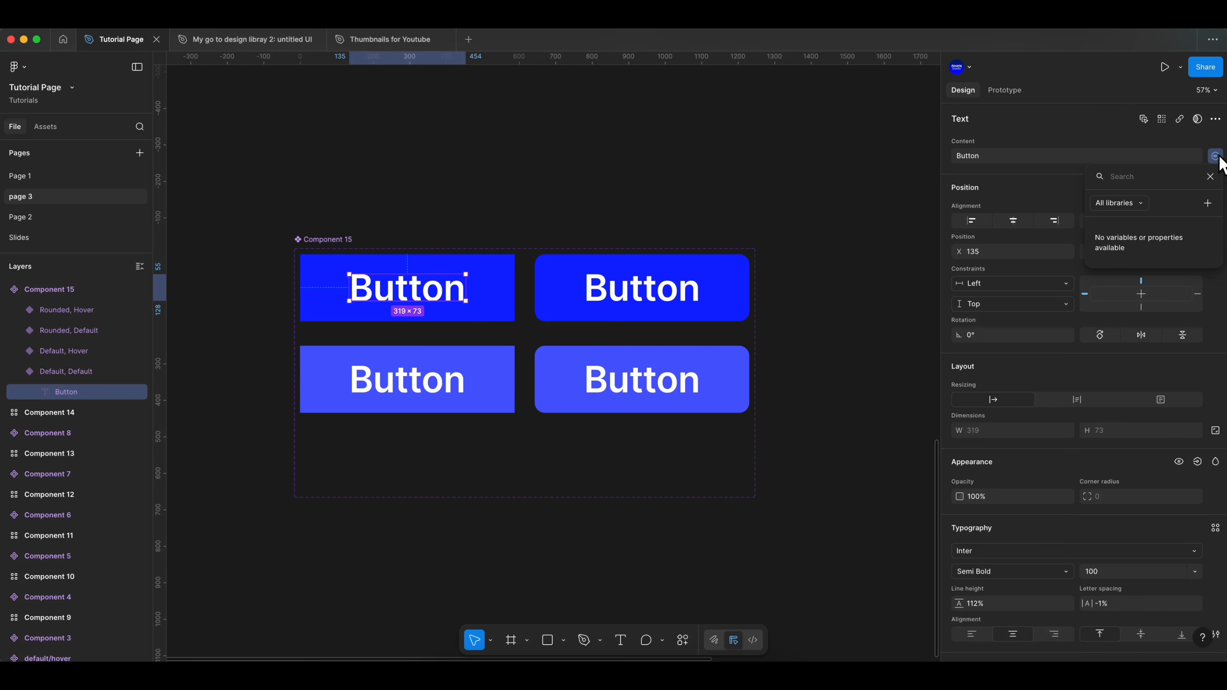
left_click(1208, 203)
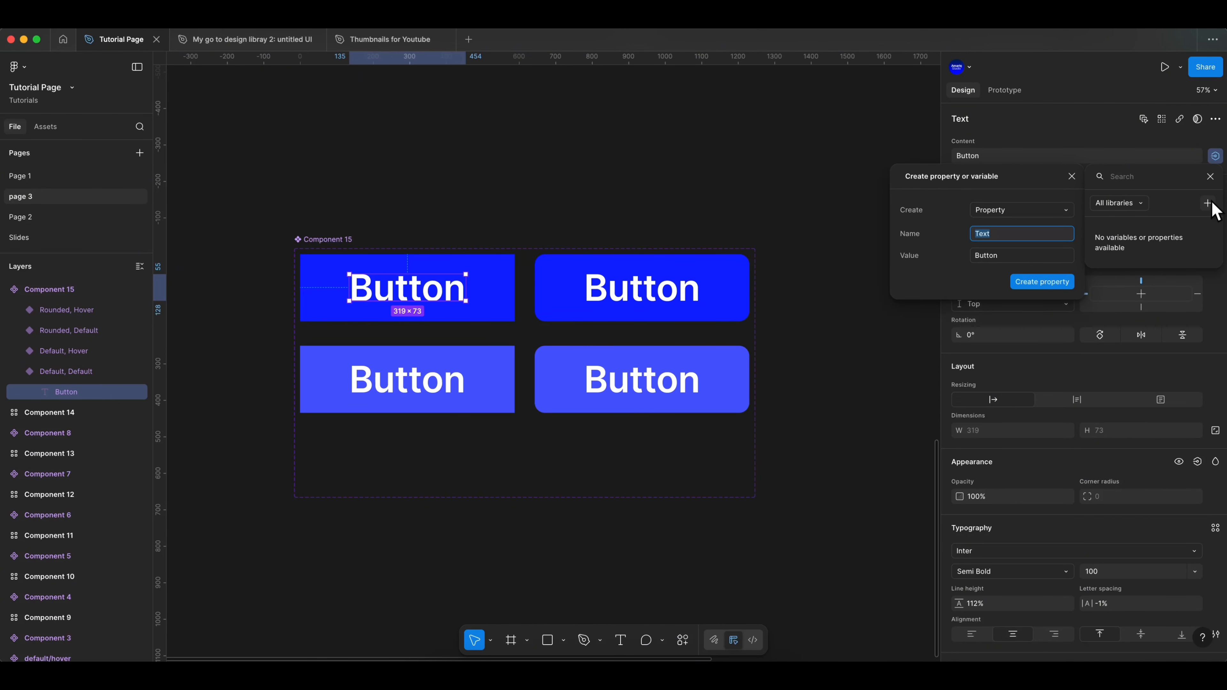
left_click_drag(1058, 182, 961, 186)
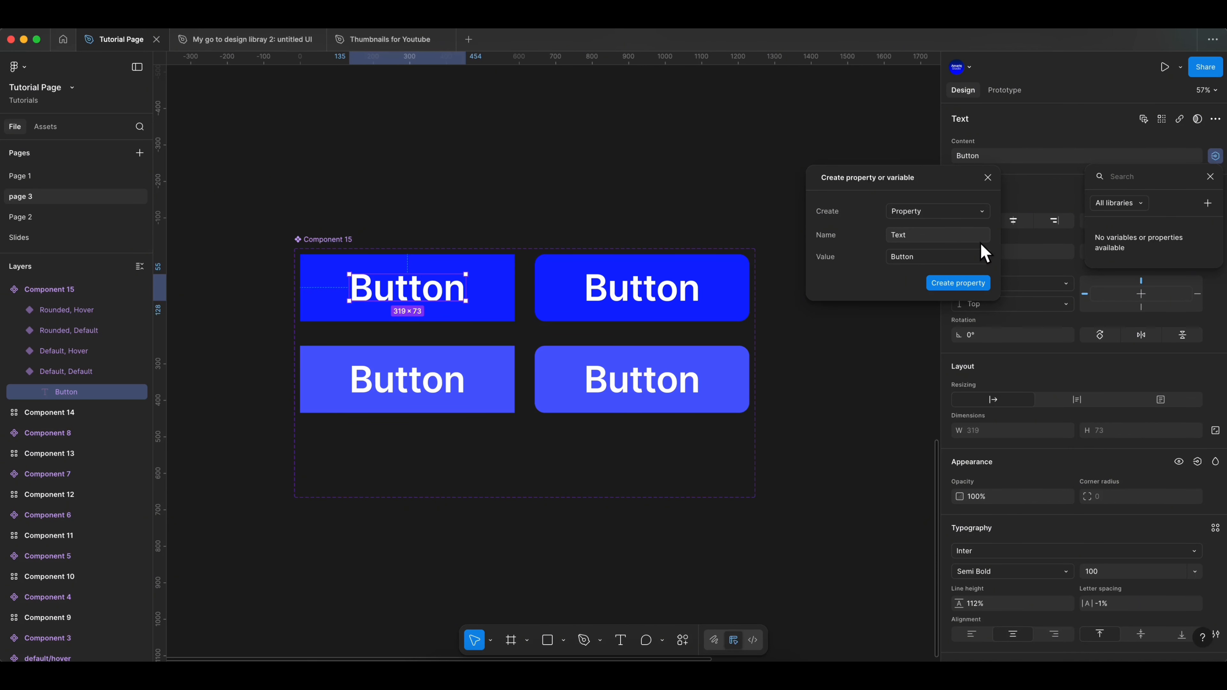
left_click(925, 237)
type("Label")
left_click(865, 296)
left_click(954, 283)
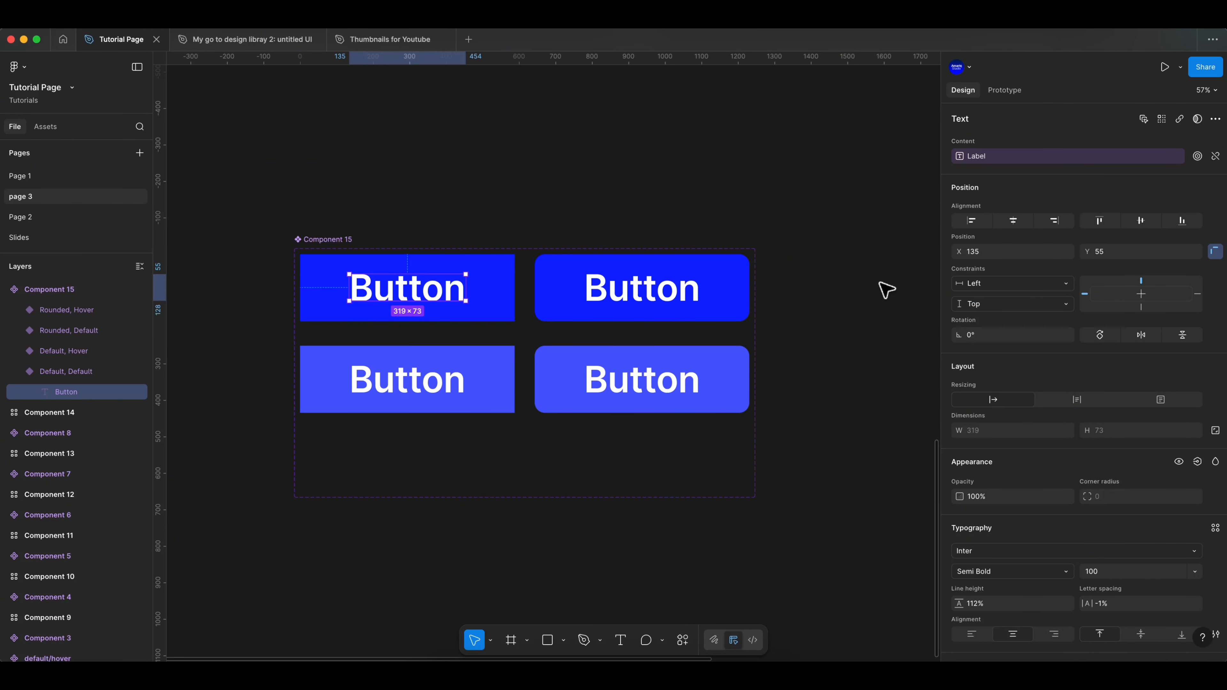
left_click(338, 247)
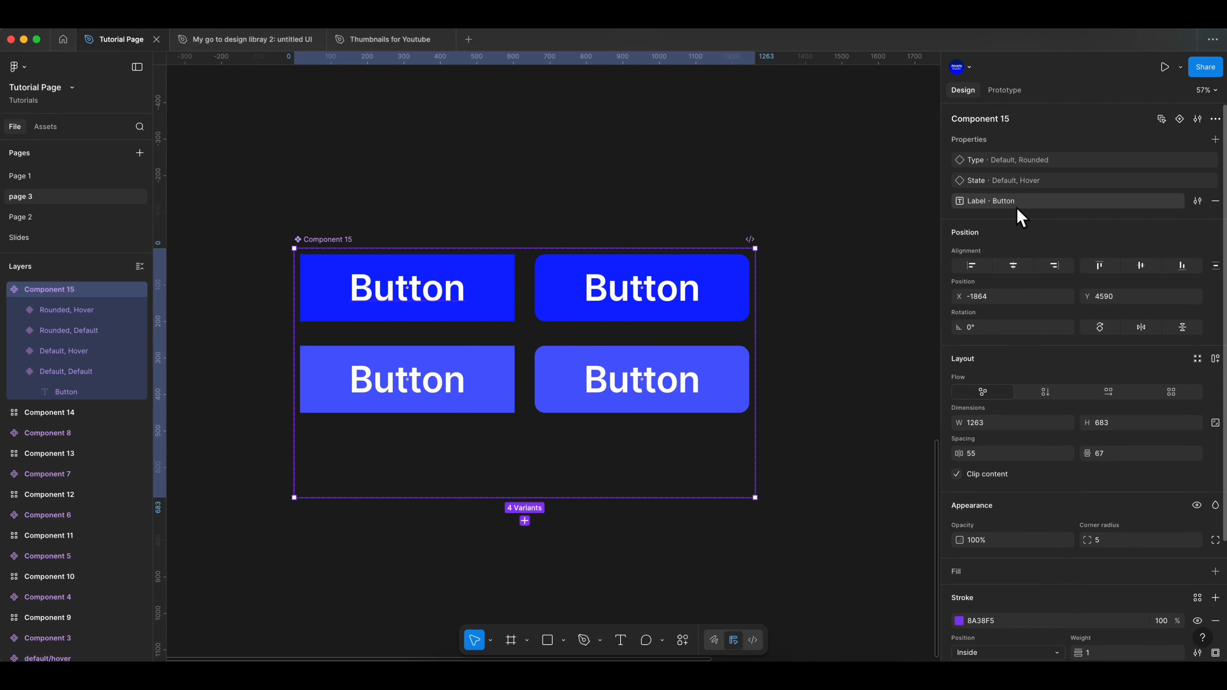
Set the component set's Label text property value to "Click me".
left_click(1197, 201)
left_click(913, 251)
type("C")
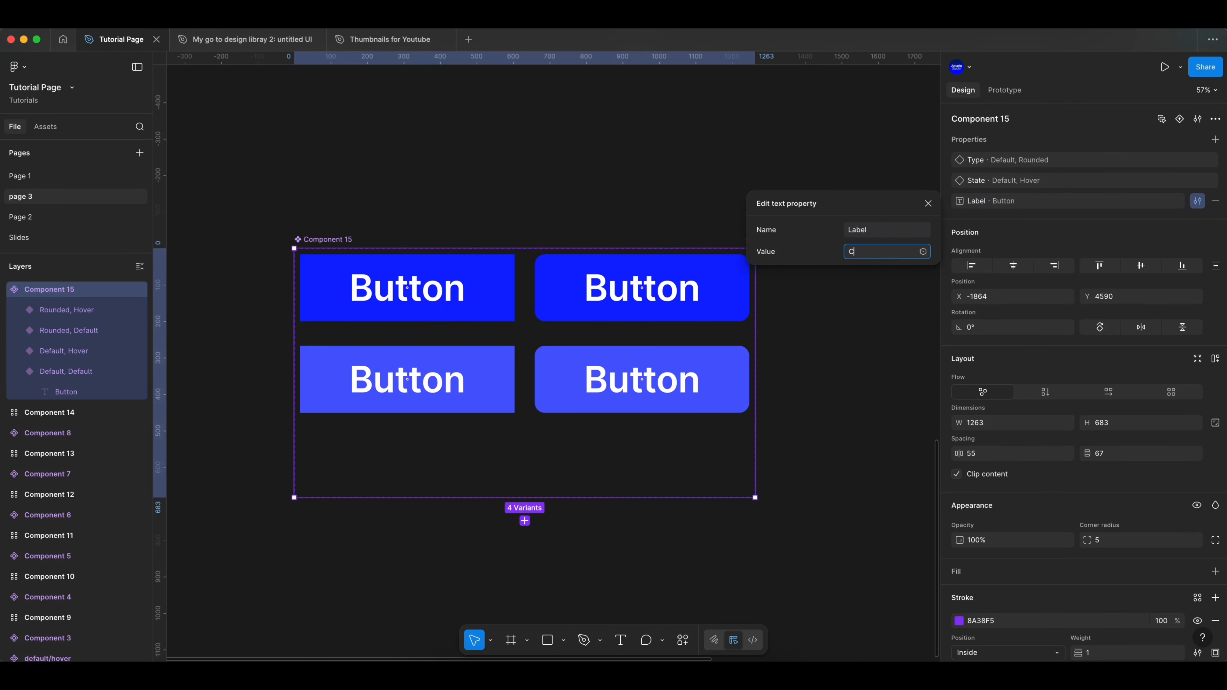
type("lick me")
key("Return")
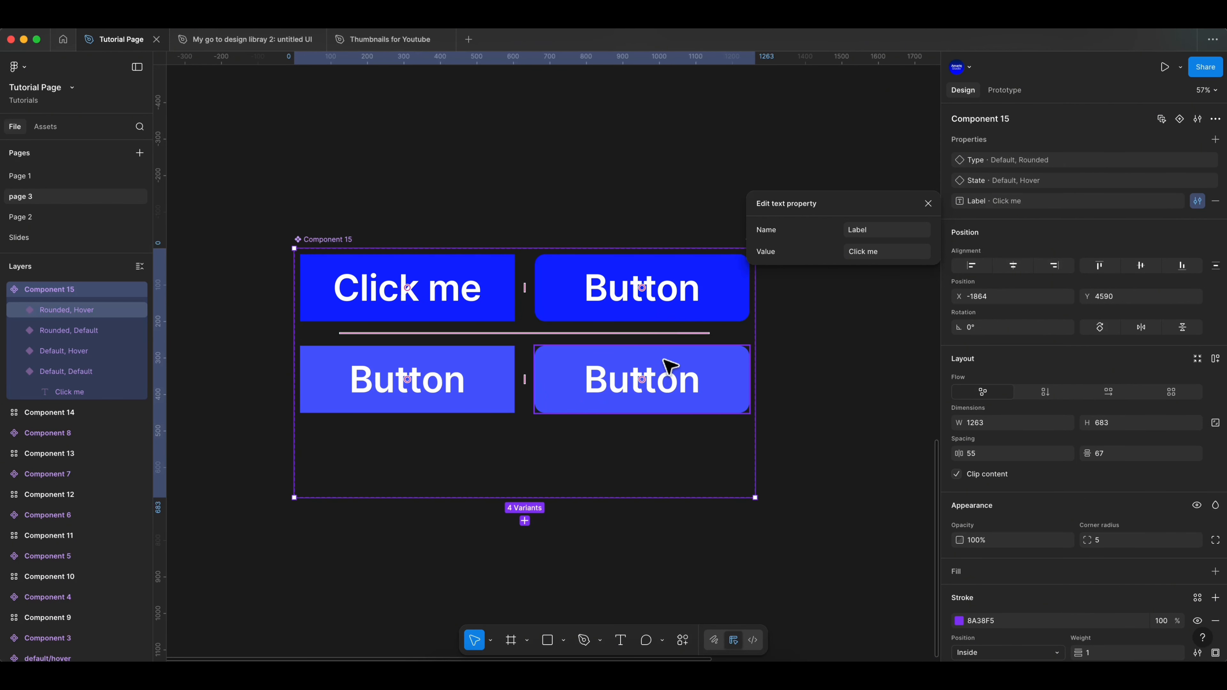
left_click(928, 203)
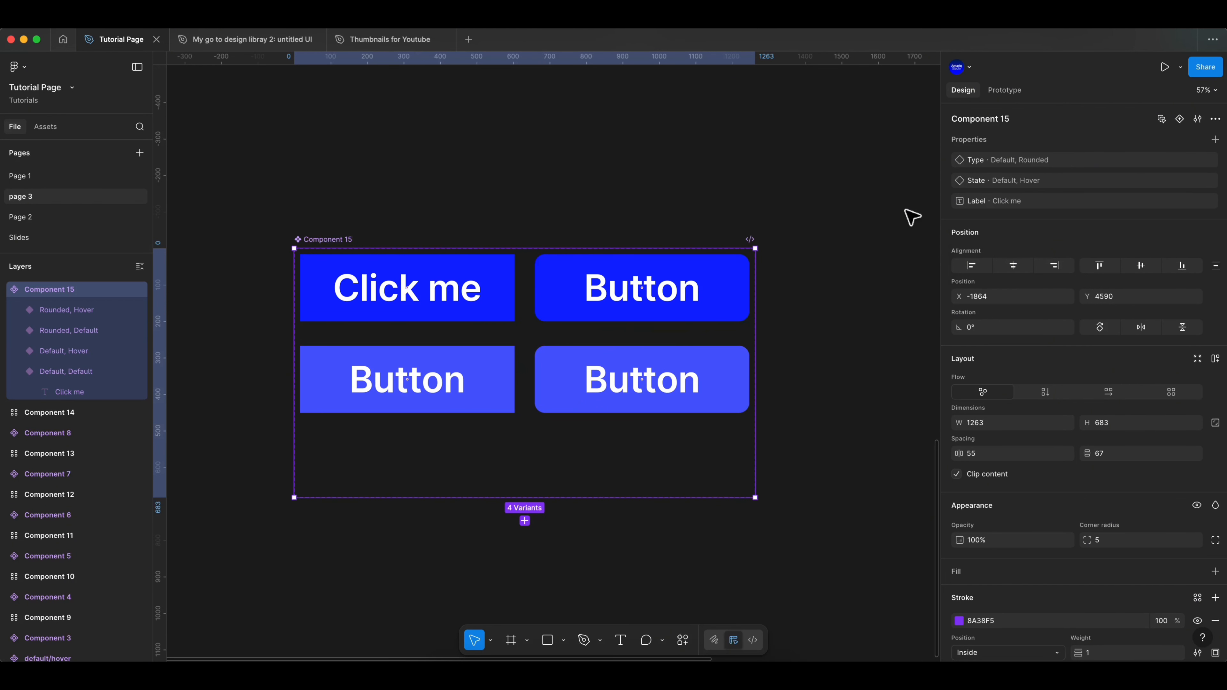
Link the text content of the darker rounded button to the Label property.
double_click(613, 302)
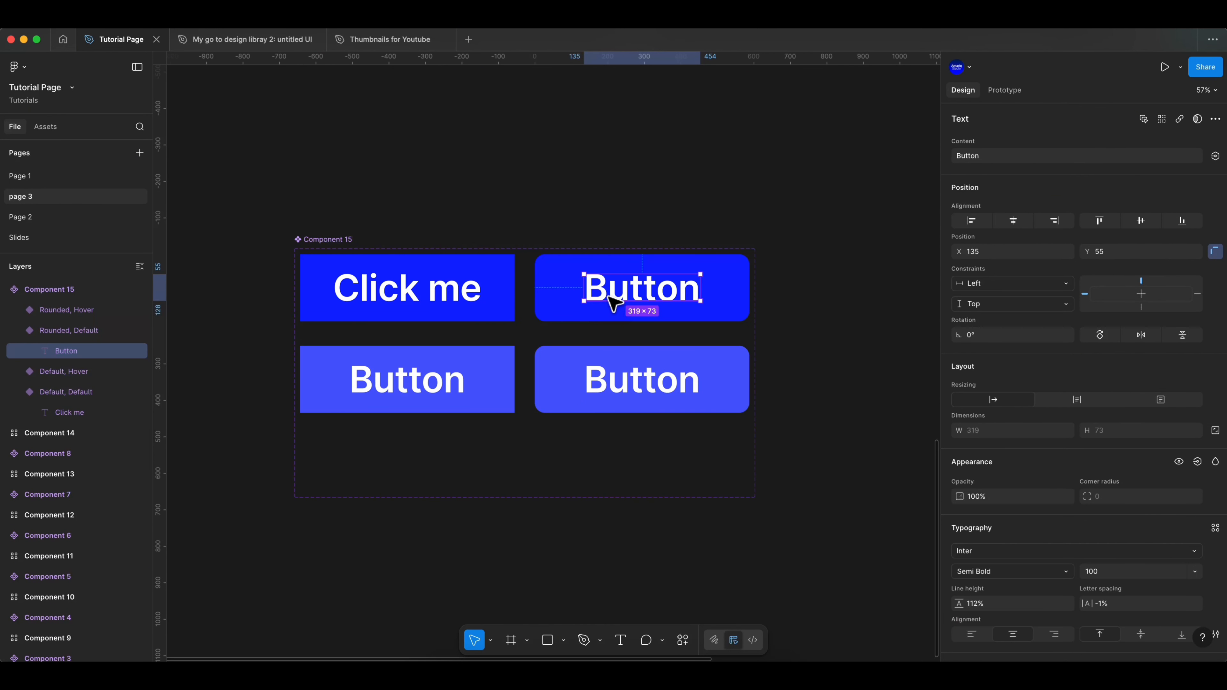
left_click(1215, 155)
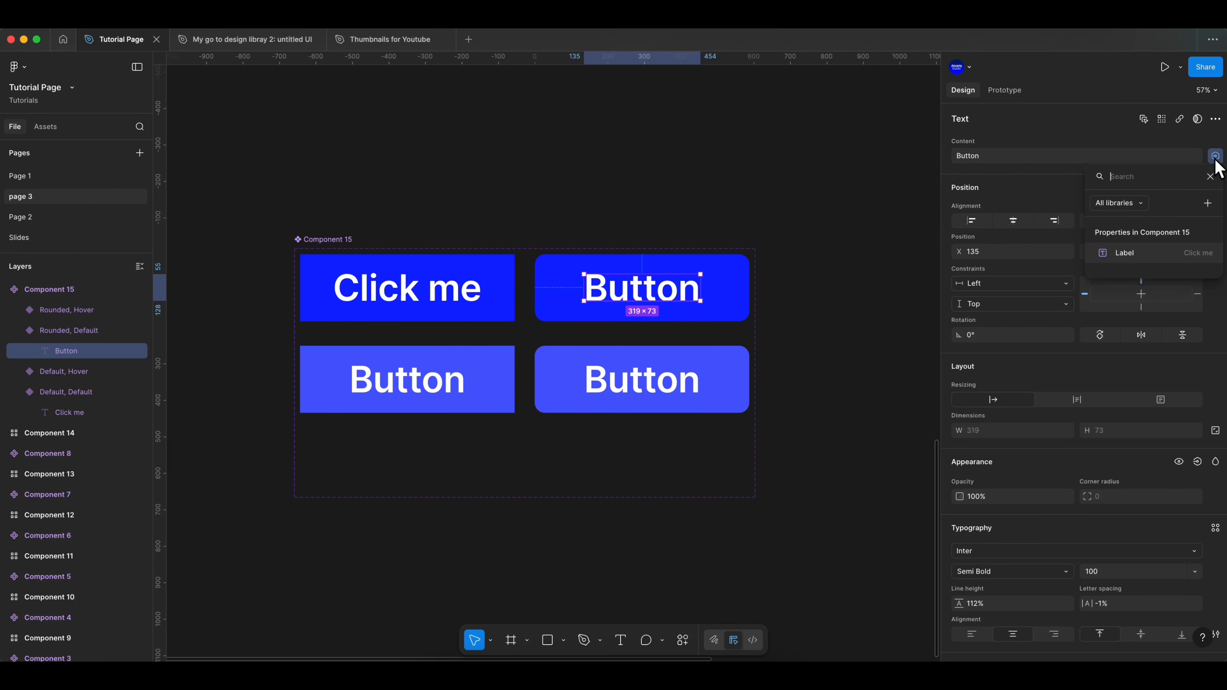
left_click(1139, 254)
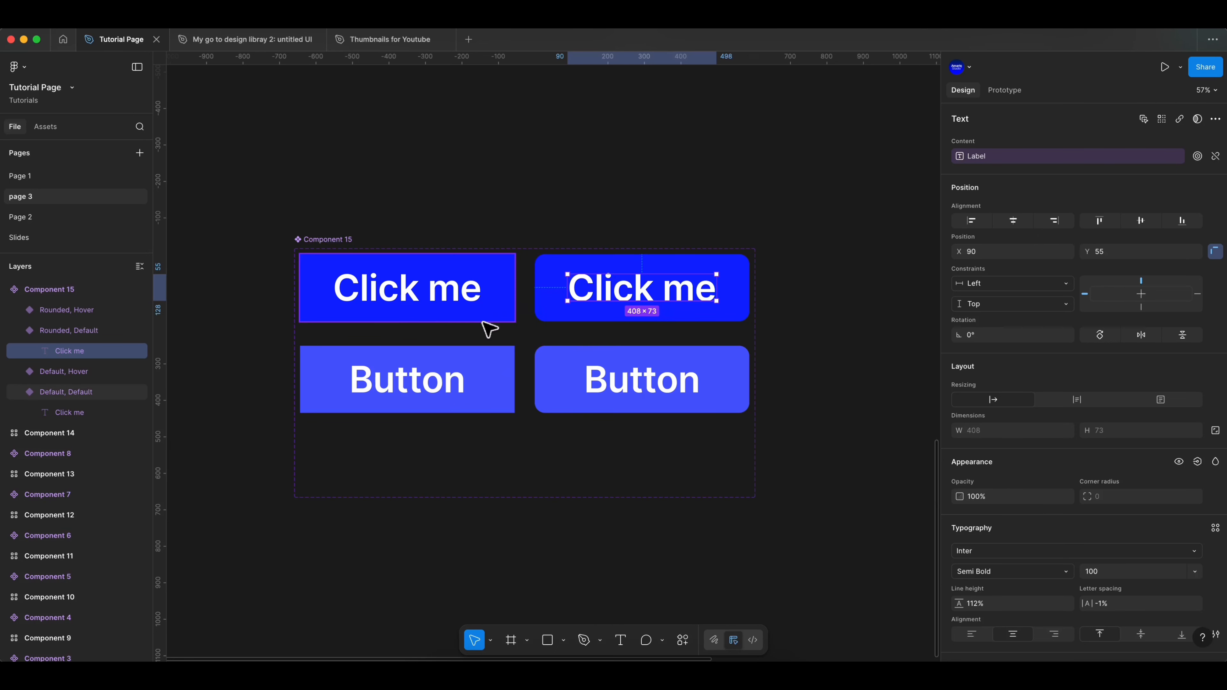
Change the component set's Label property value back to "Button".
left_click(328, 250)
left_click(1197, 201)
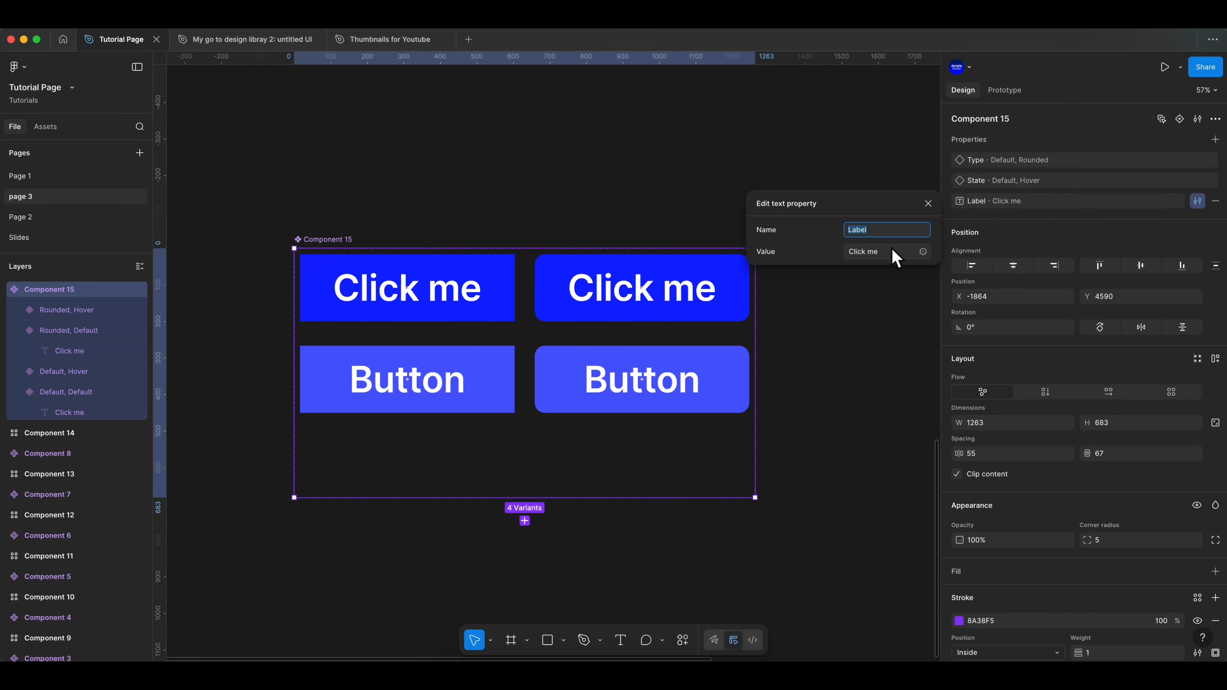
left_click(888, 252)
type("Button")
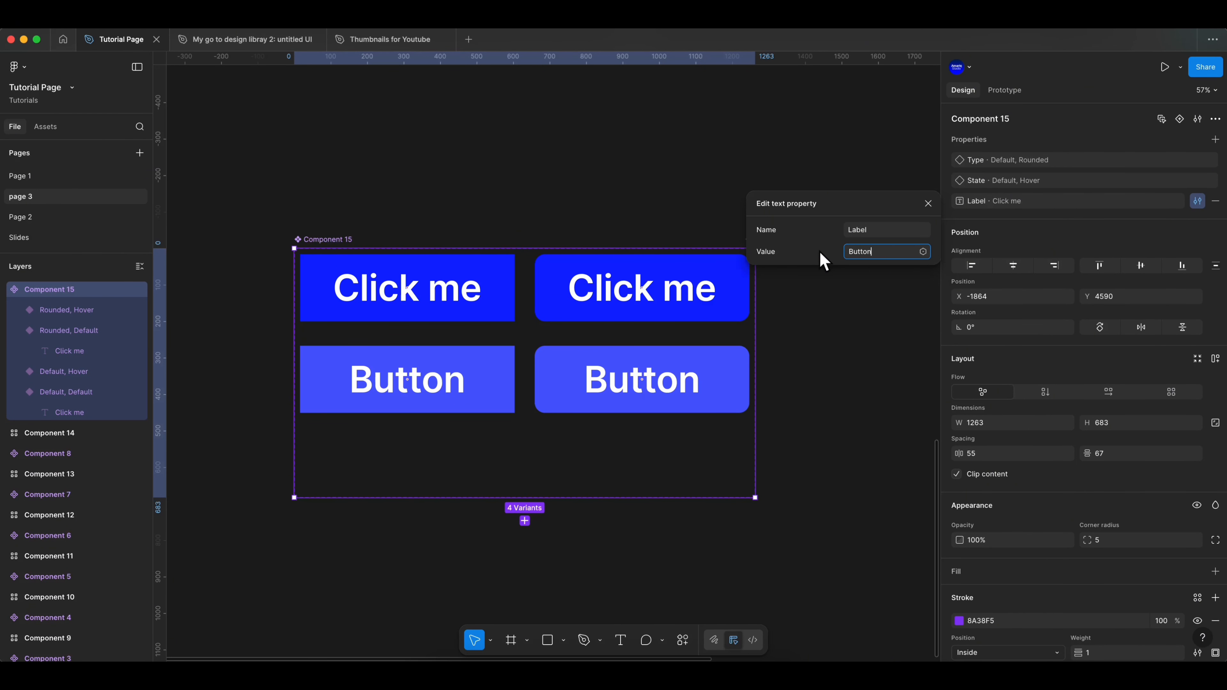
left_click(929, 203)
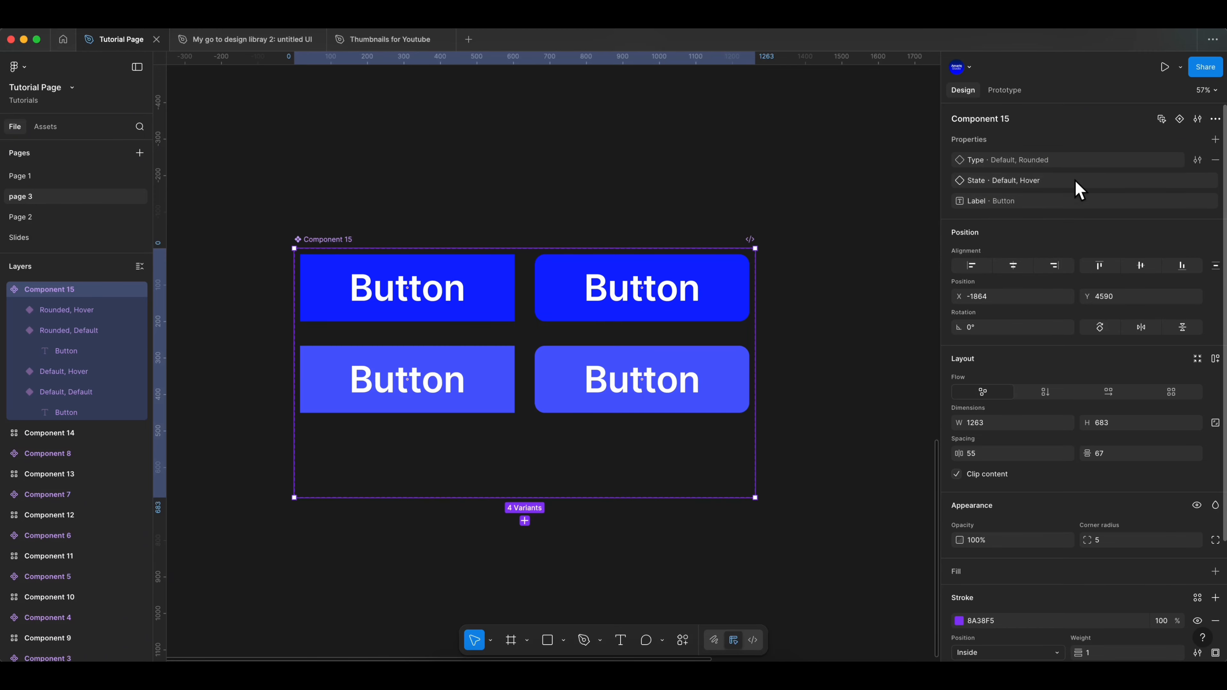
Set the Label property value of the component set to "Button2".
left_click(1197, 201)
left_click(895, 254)
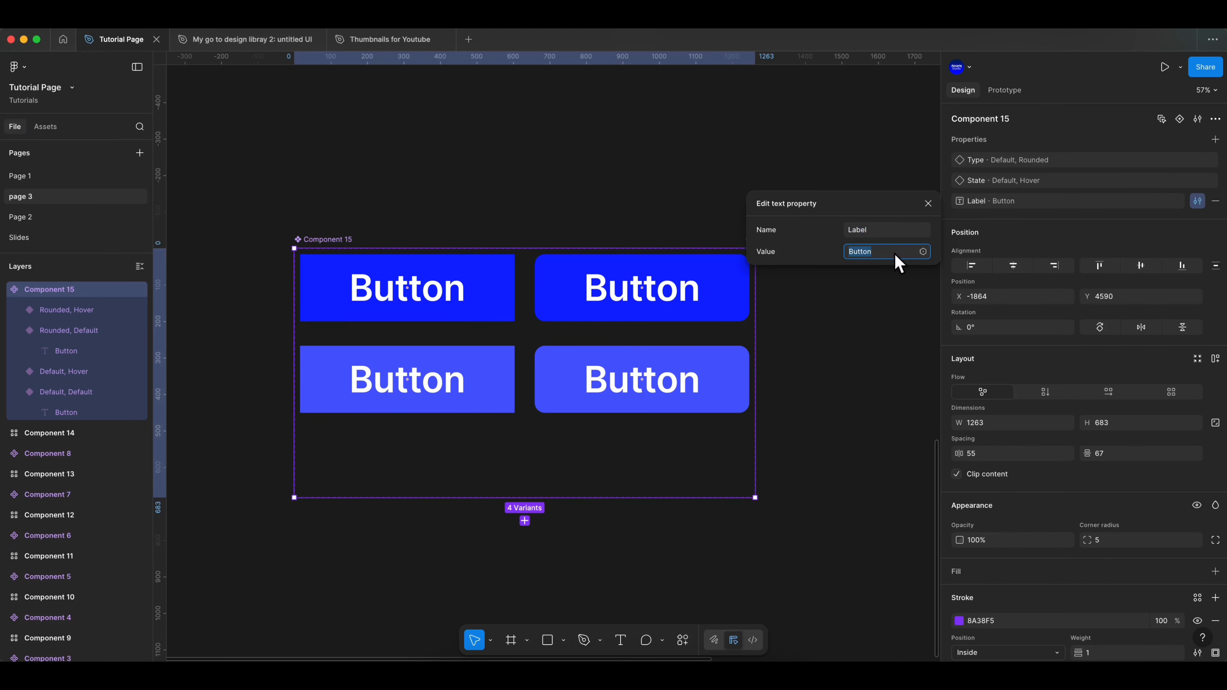
type("2")
key("Return")
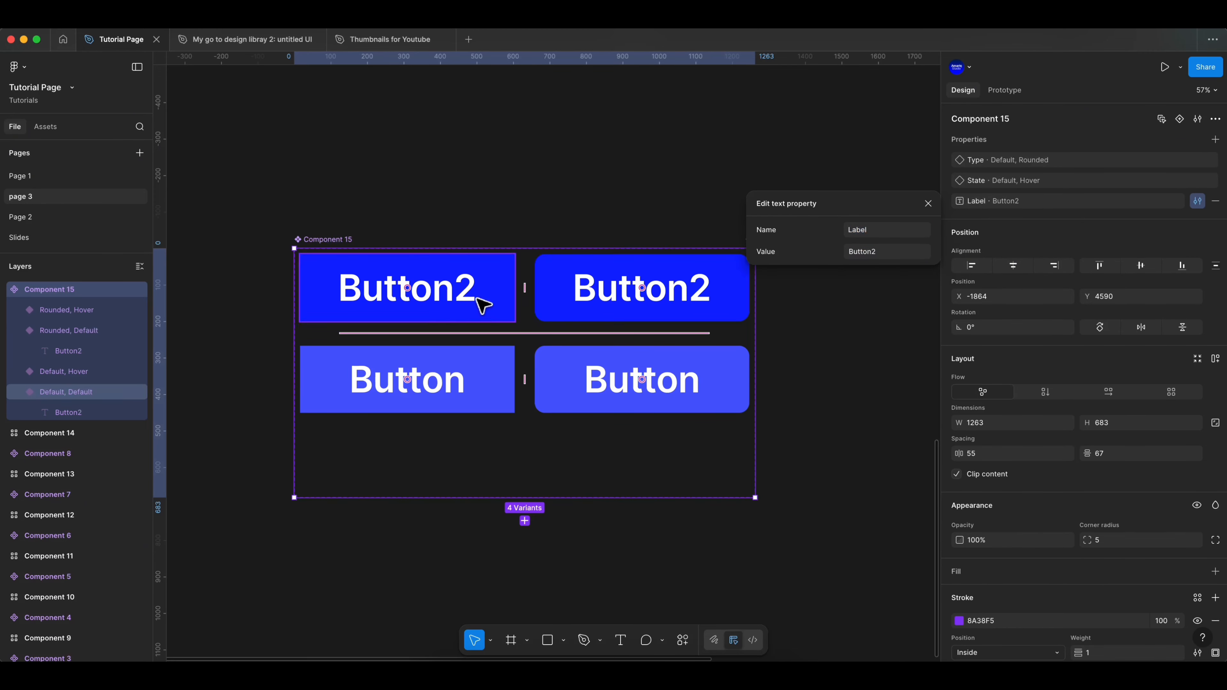
left_click(928, 204)
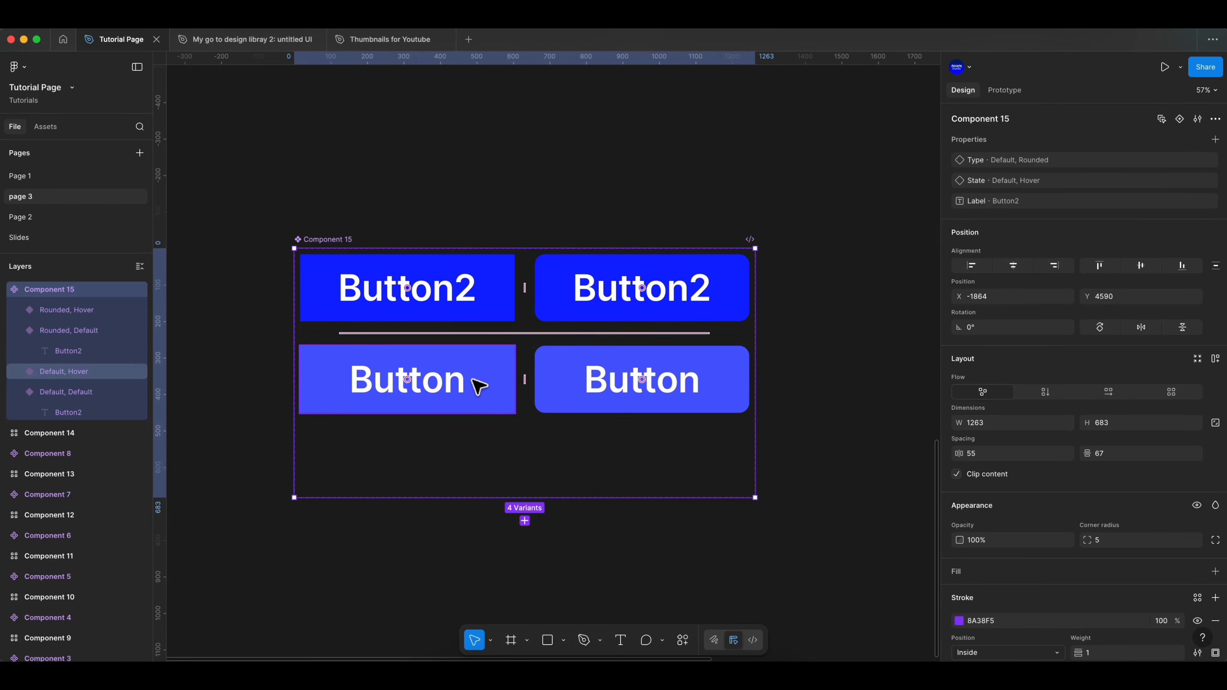
Link the text content of both lighter hover buttons, square and rounded, to the Label property.
left_click(449, 386, "super")
left_click(1215, 156)
left_click(1135, 253)
left_click(672, 382, "super")
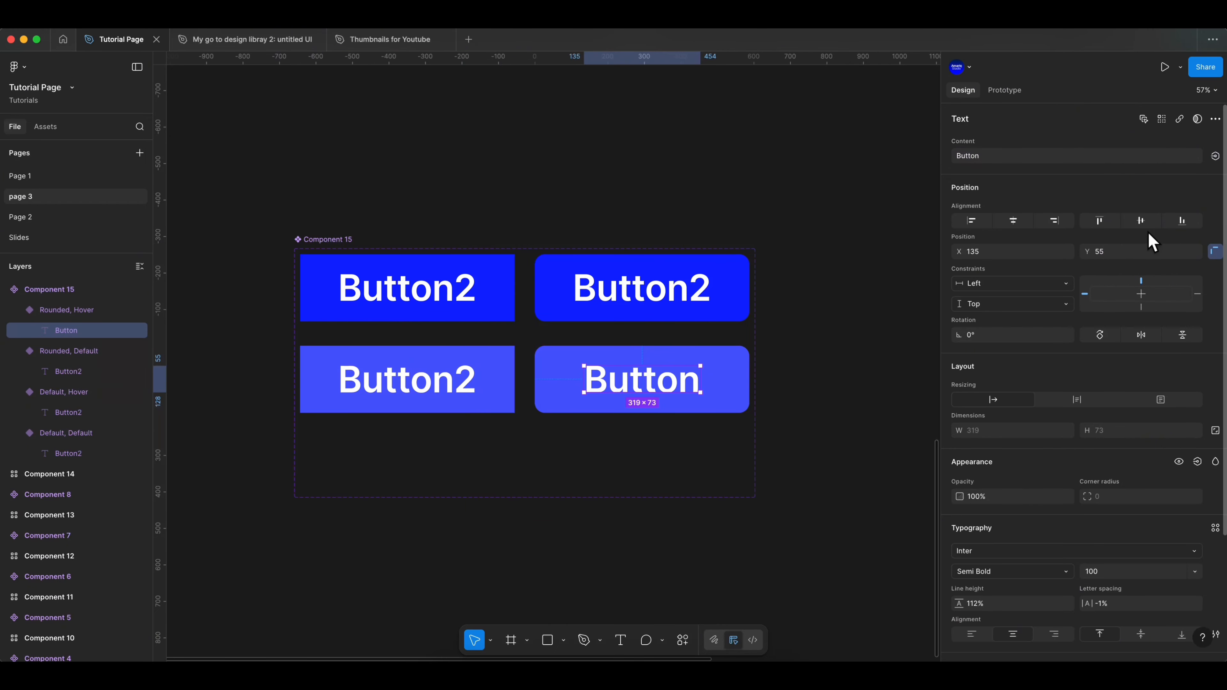
left_click(1215, 156)
left_click(1136, 253)
left_click(817, 351)
Remove the 2 from the component set's Label property value so it reads "Button".
left_click(338, 240)
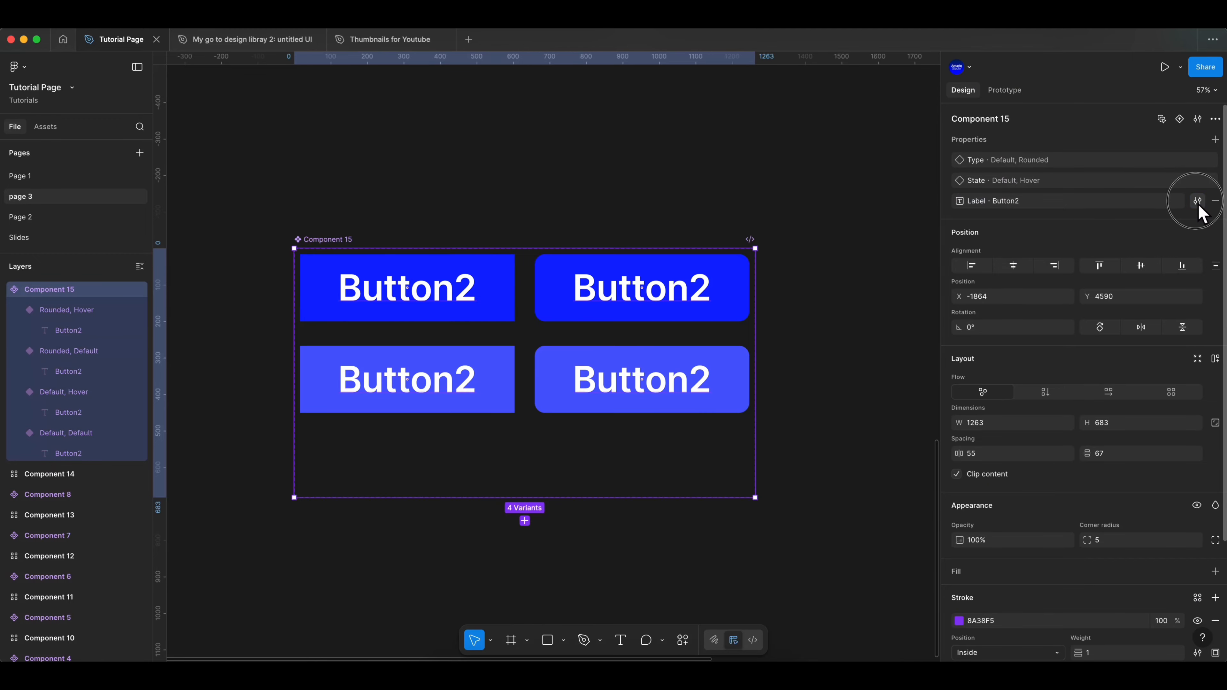
left_click(1197, 200)
left_click(918, 251)
key("BackSpace")
left_click(928, 203)
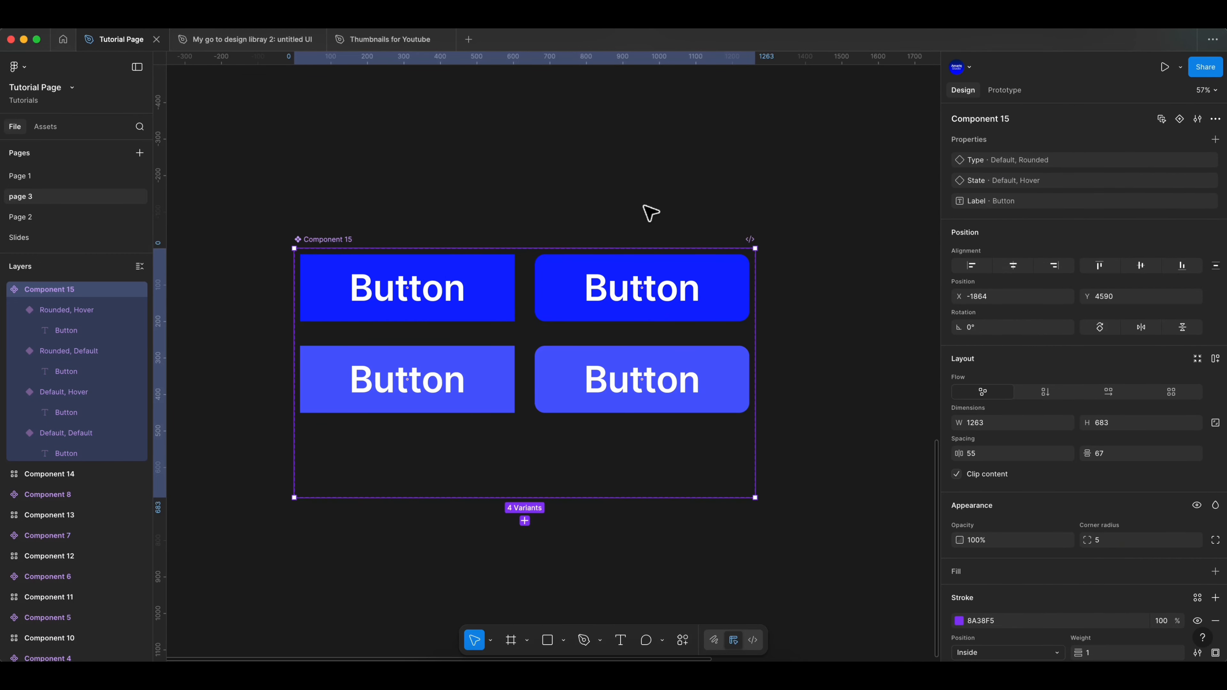
Place an instance of the darker square button below the component set.
left_click(482, 286)
left_click_drag(480, 288, 587, 588)
scroll(797, 361, "down", 3)
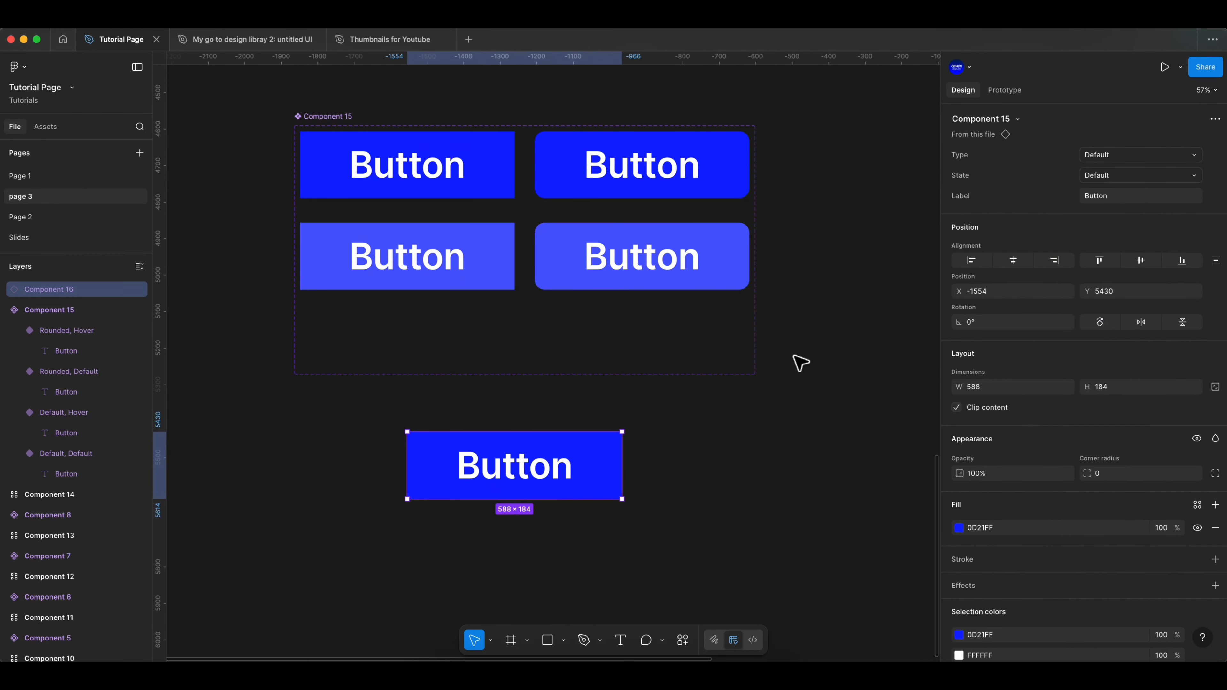
Set the button instance's Label to "click here" and back to "Button".
left_click(1140, 196)
type("click here")
key("Return")
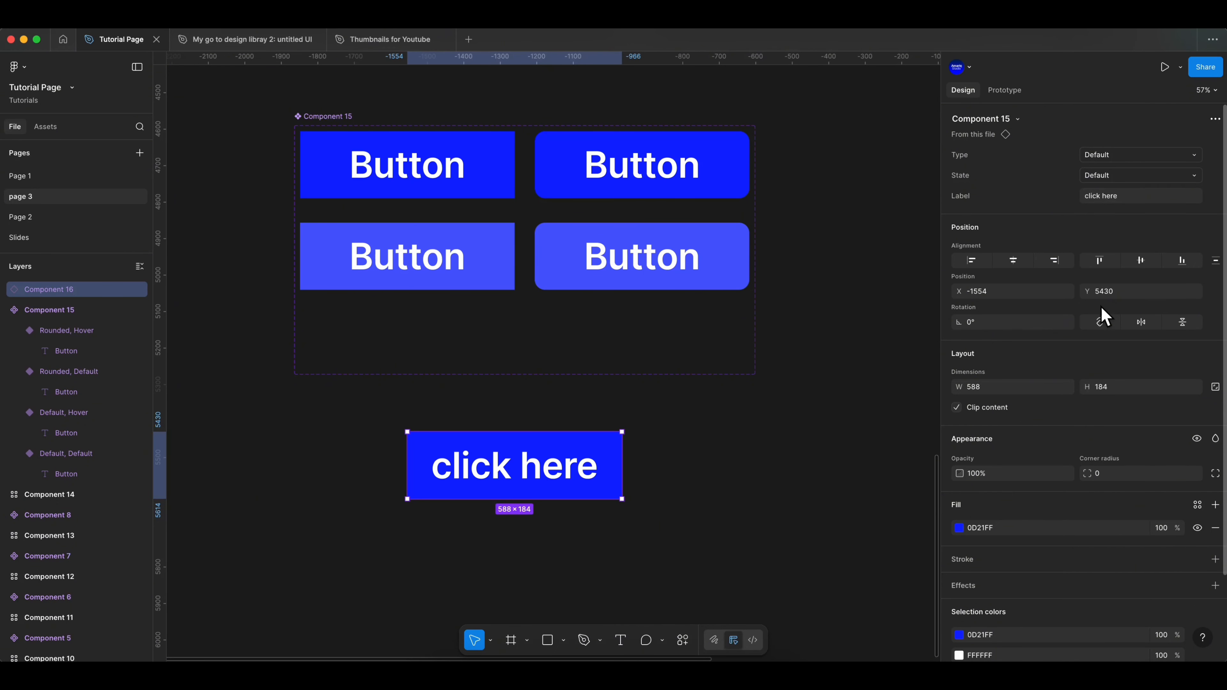
type("Button")
key("Return")
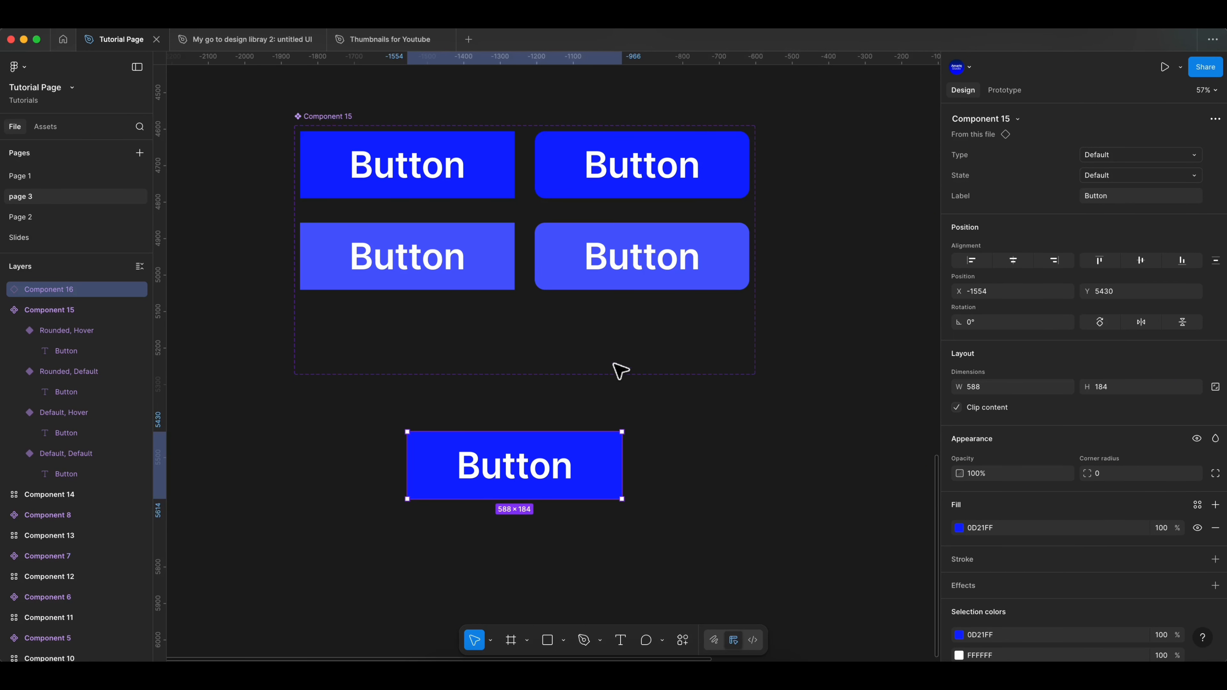
Set the component set's Label property value to "Button3" and back to "Button".
left_click(394, 158)
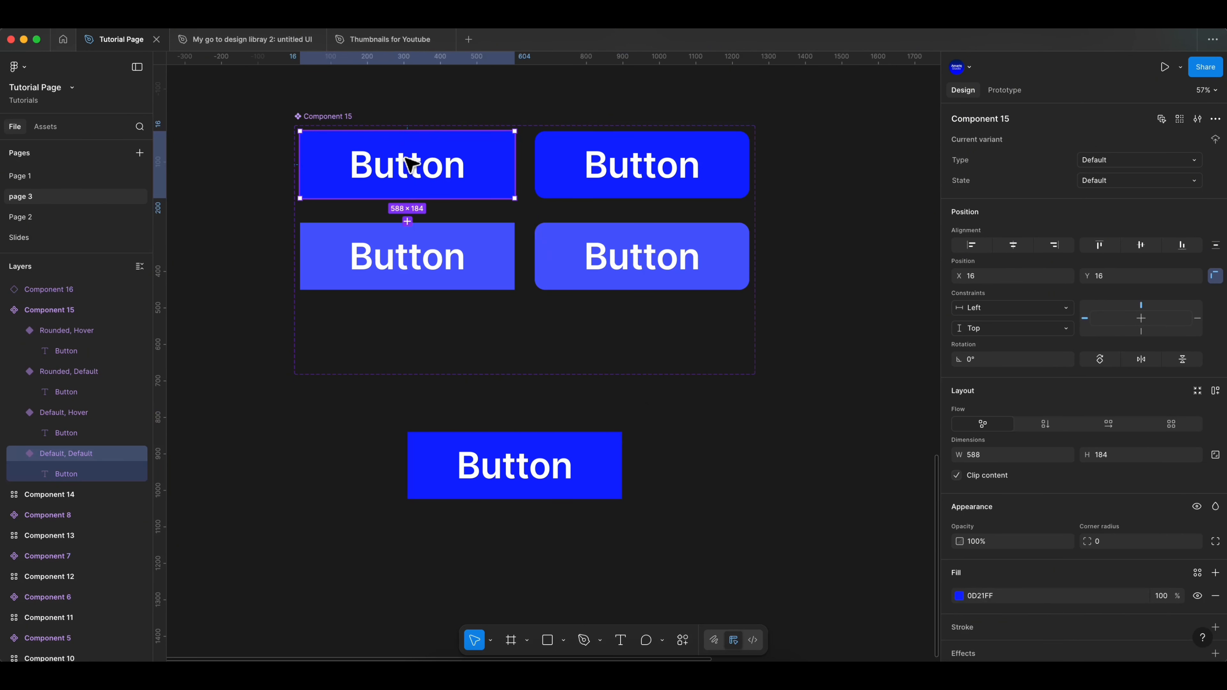
left_click(341, 118)
left_click(1198, 201)
left_click(894, 252)
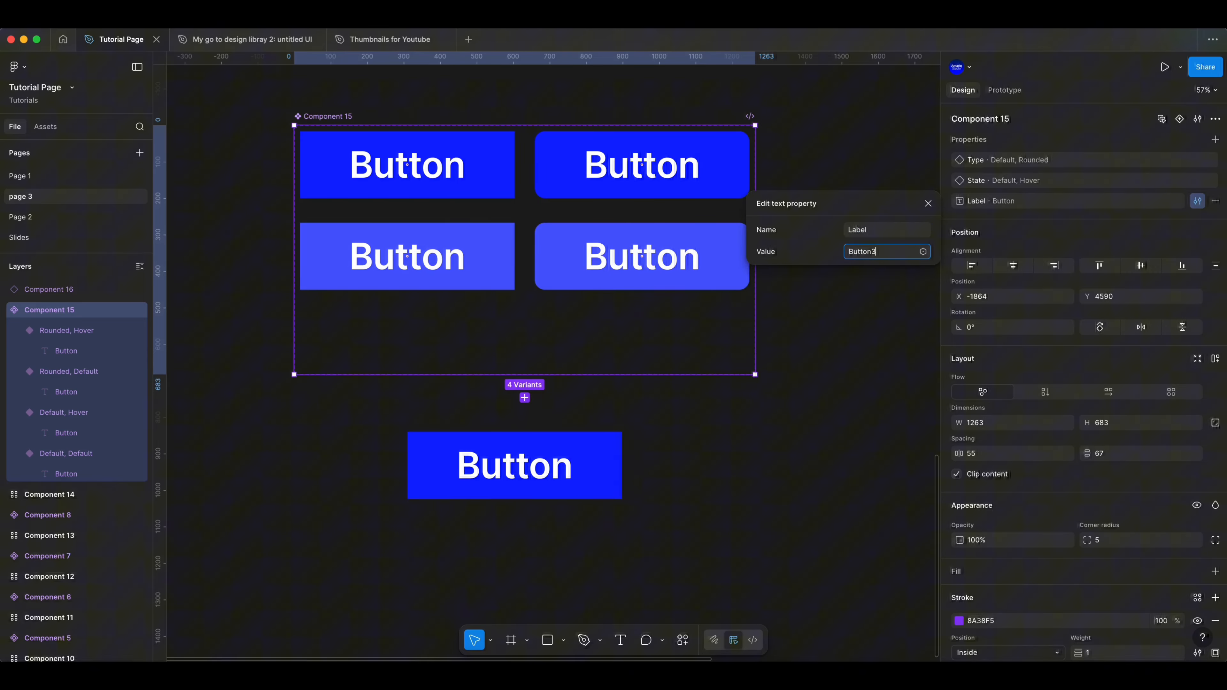
type("3")
key("Return")
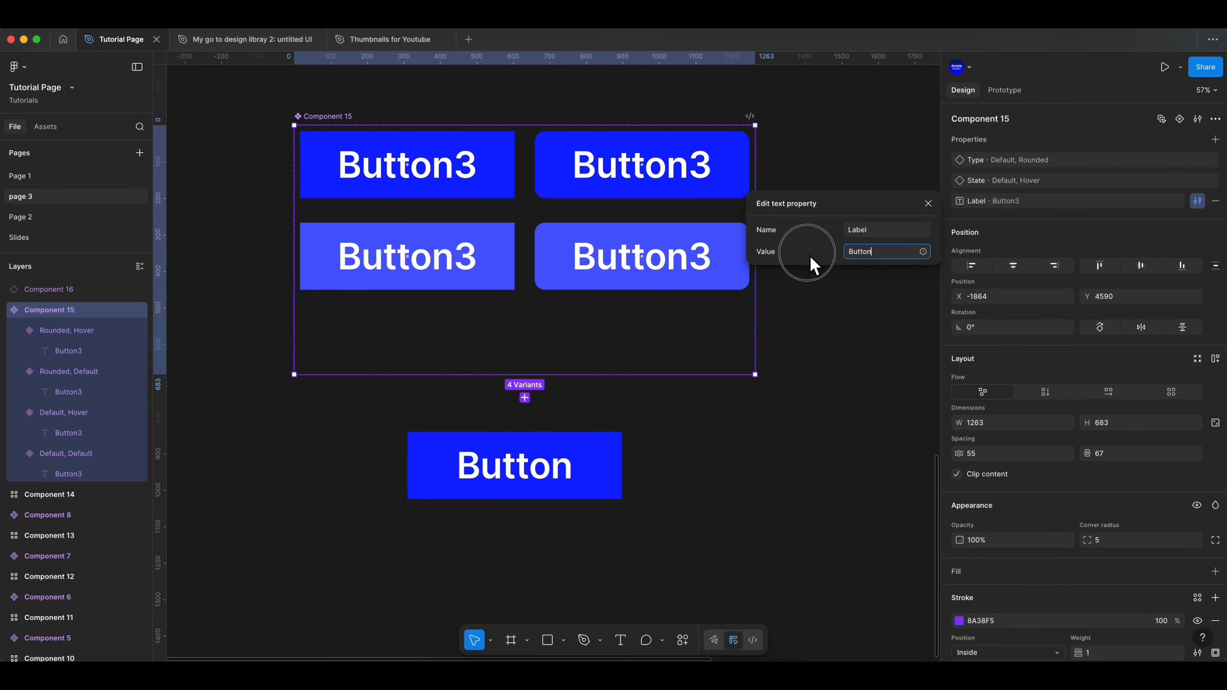
key("BackSpace")
left_click(928, 203)
Place a second instance of the darker square button beside the first instance and set its Label to "Buy Now".
left_click(439, 183)
left_click_drag(439, 182, 770, 484)
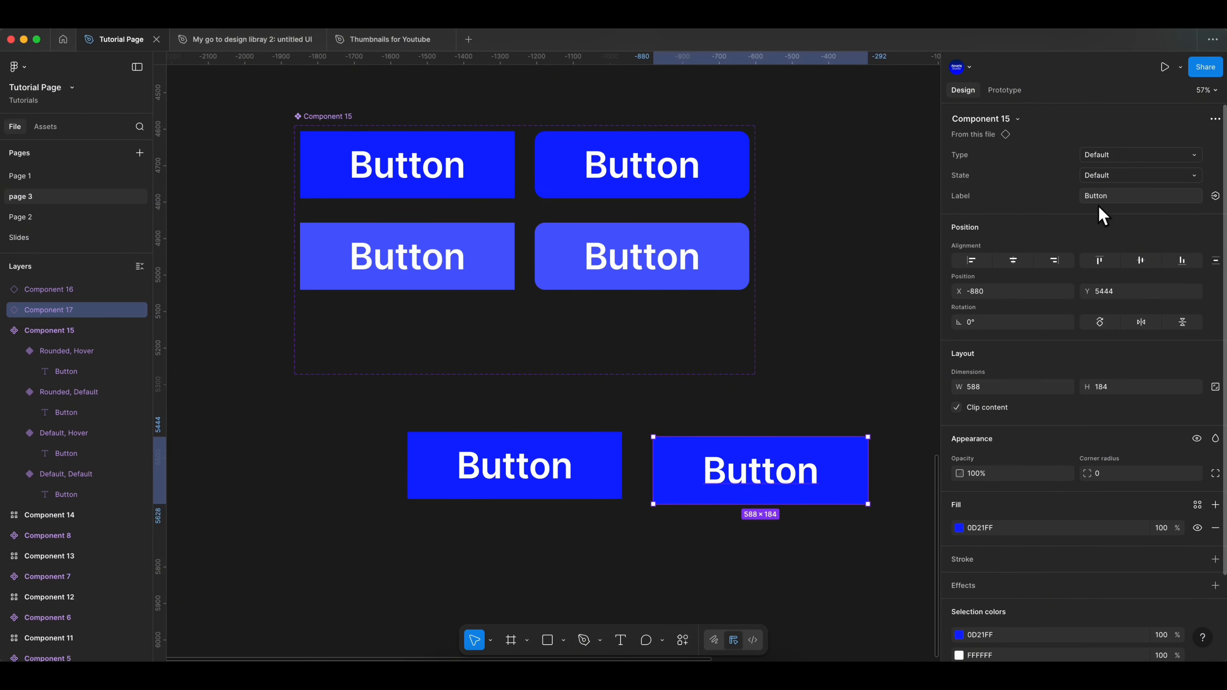
left_click(1122, 196)
type("Buy N")
type("ow")
Set the Label of the first button instance to "subscribe".
left_click(514, 465)
left_click(1141, 196)
type("su")
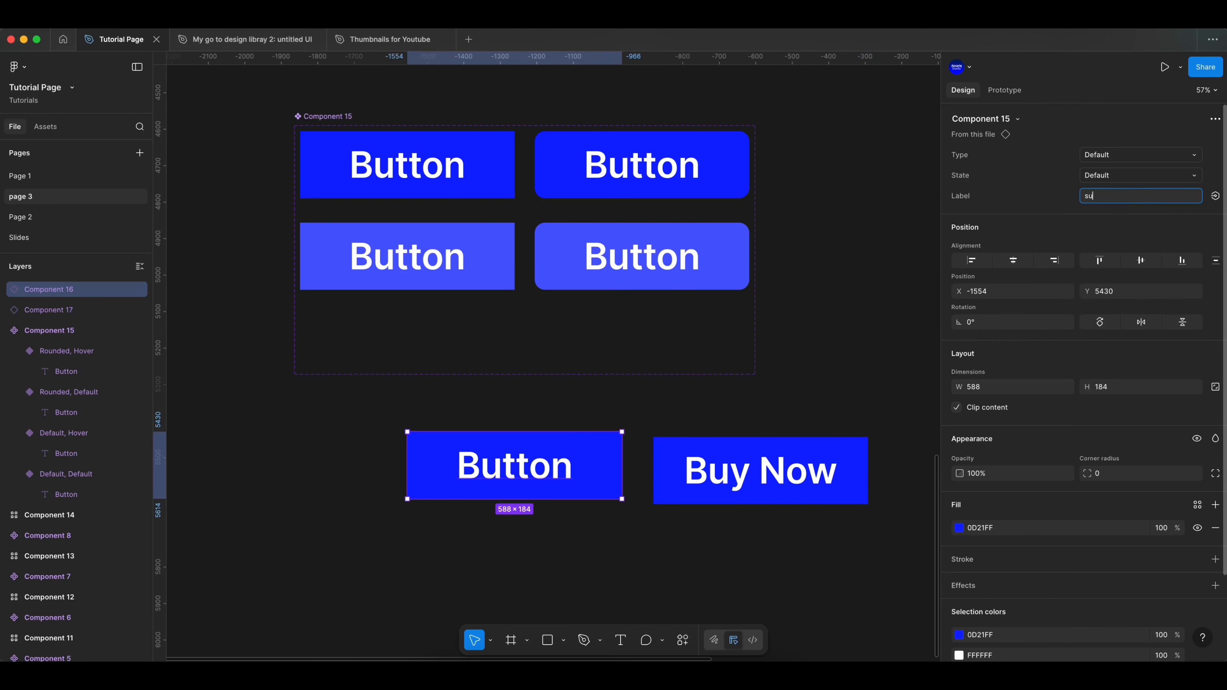
type("bscribe")
key("Return")
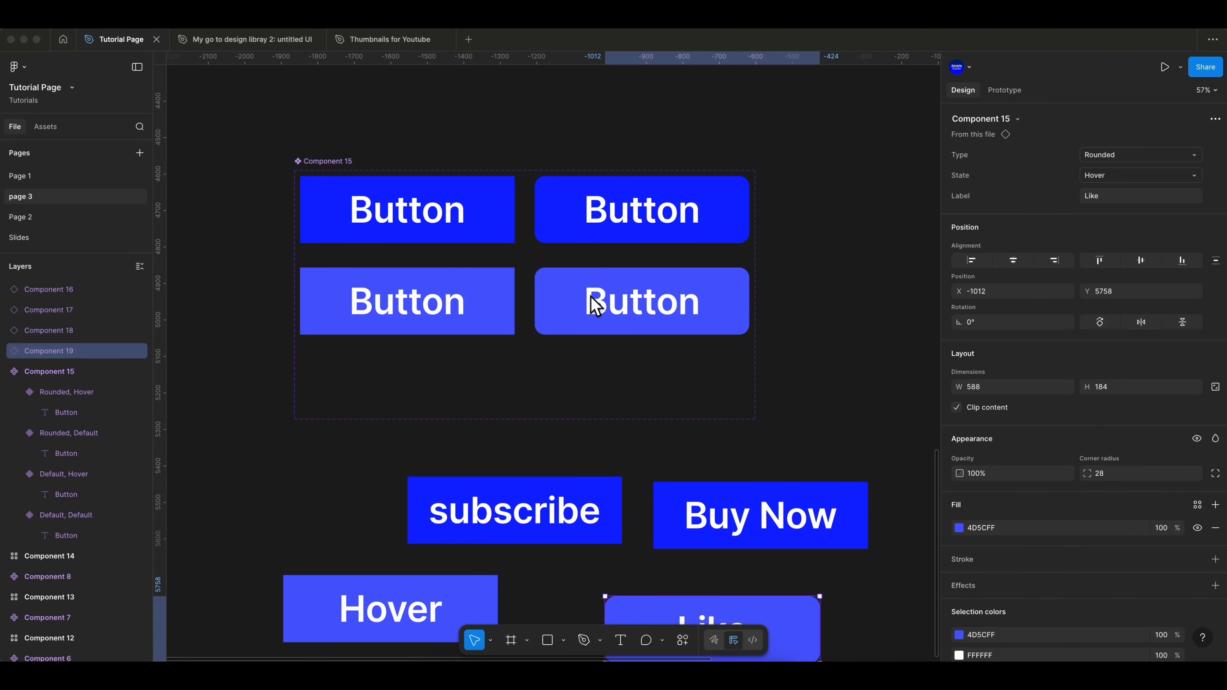
Create a second text property named Label Two with the value Example from the darker rounded button's text content.
double_click(649, 209)
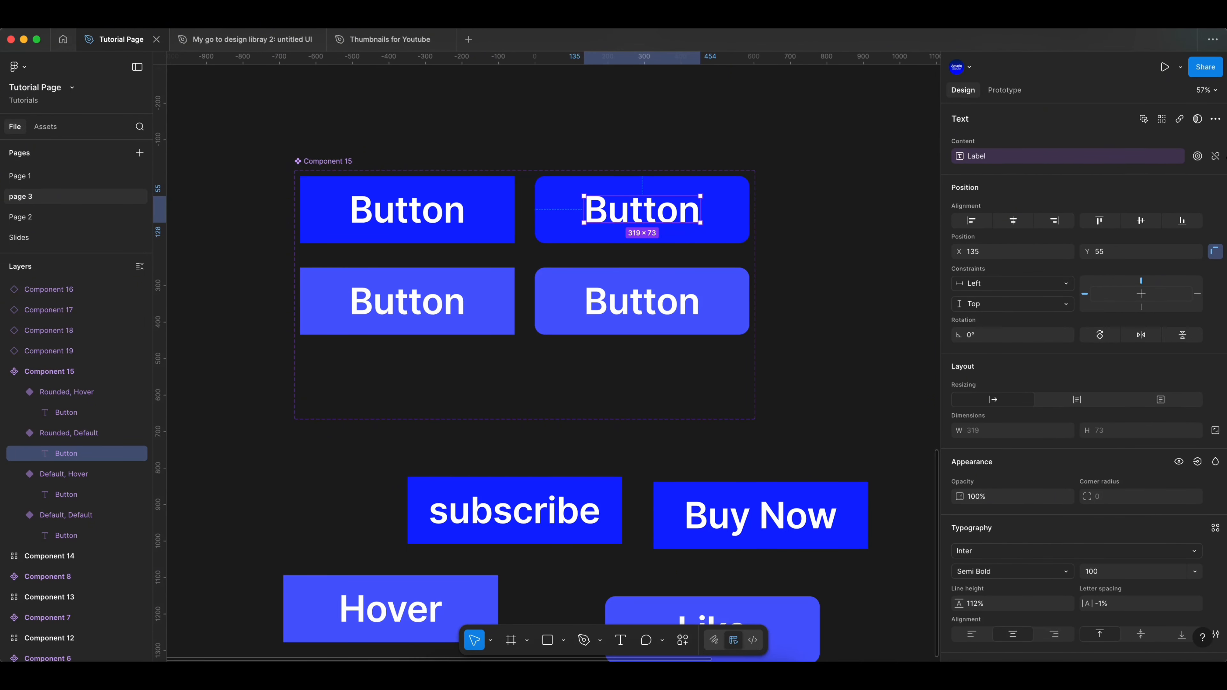
left_click(1145, 156)
left_click(1172, 204)
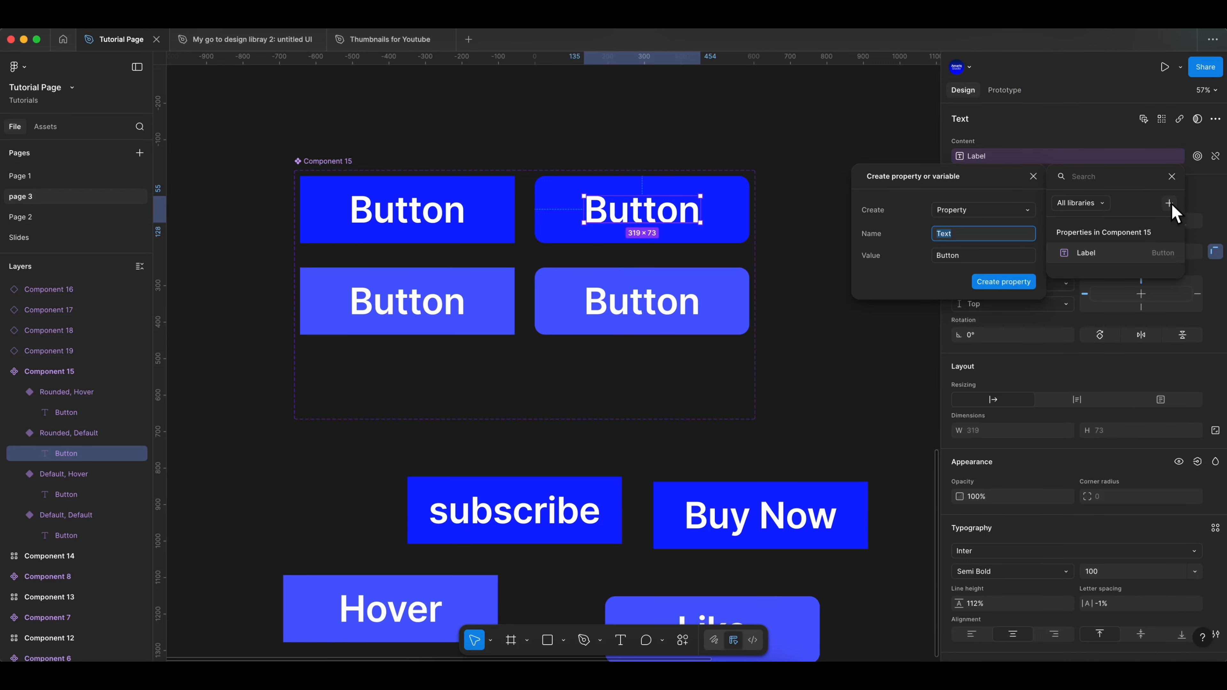
type("Label Two")
left_click(961, 262)
type("Default")
key("Return")
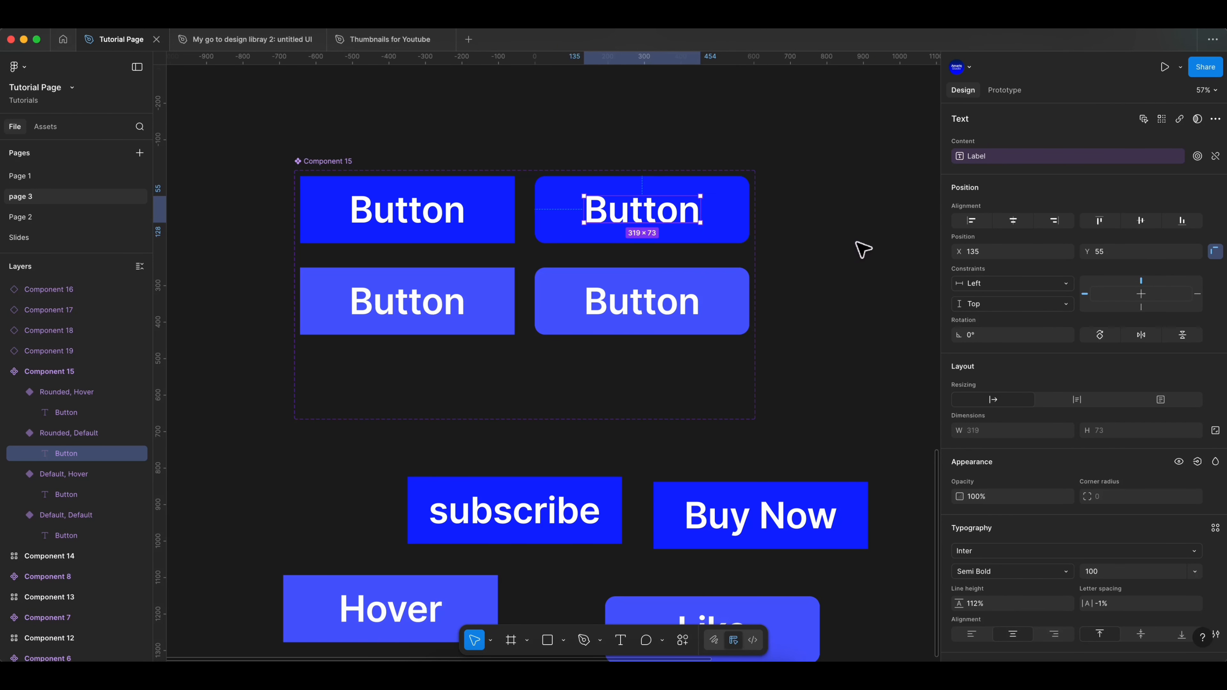
Switch the darker rounded button's text content to the Label Two property and back to Label.
left_click(1073, 157)
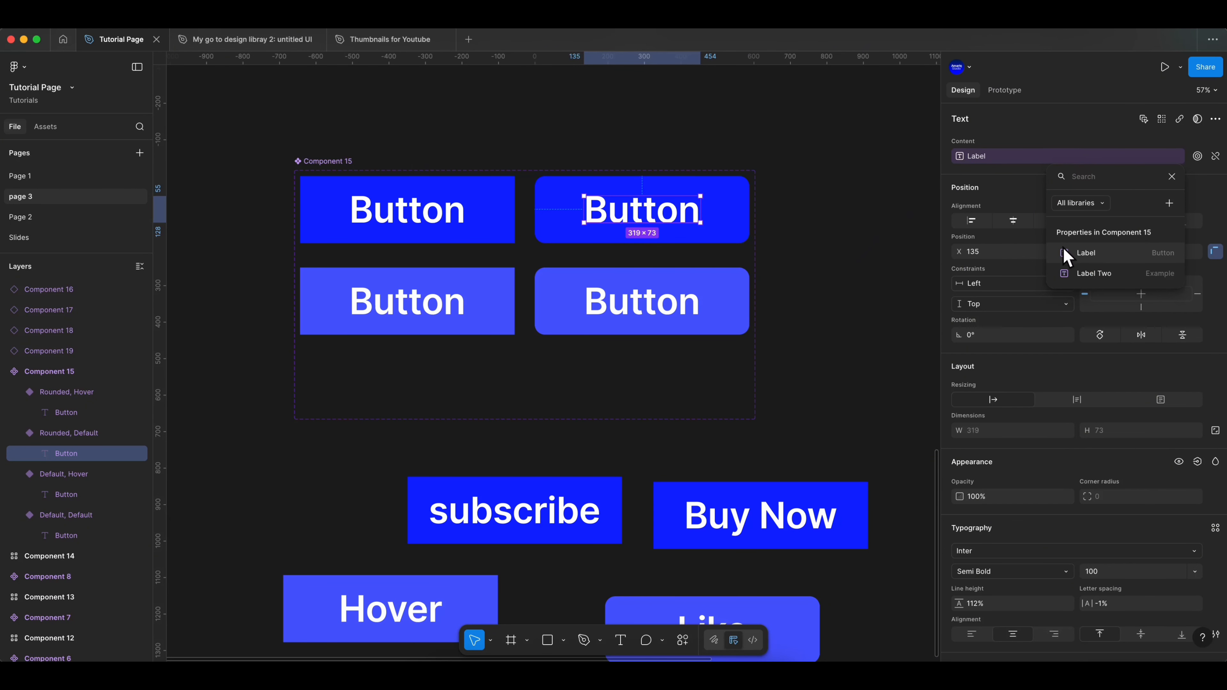
left_click(1076, 273)
left_click(1076, 160)
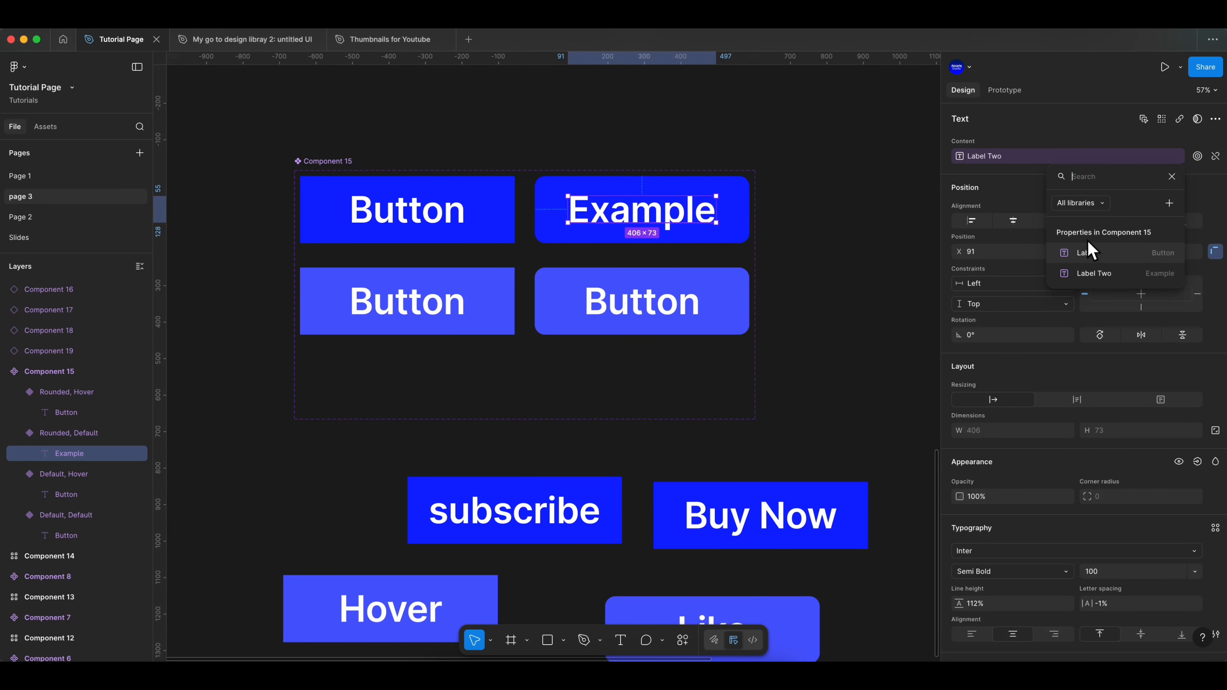
left_click(1090, 253)
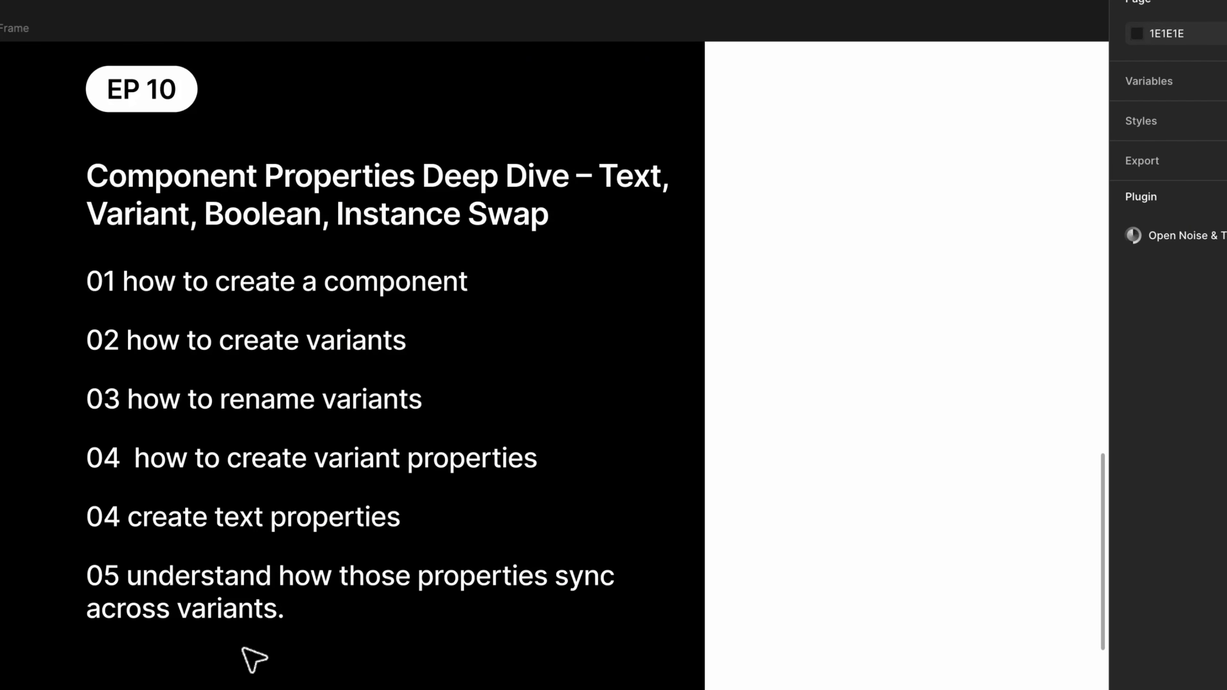
scroll(255, 660, "down", 5)
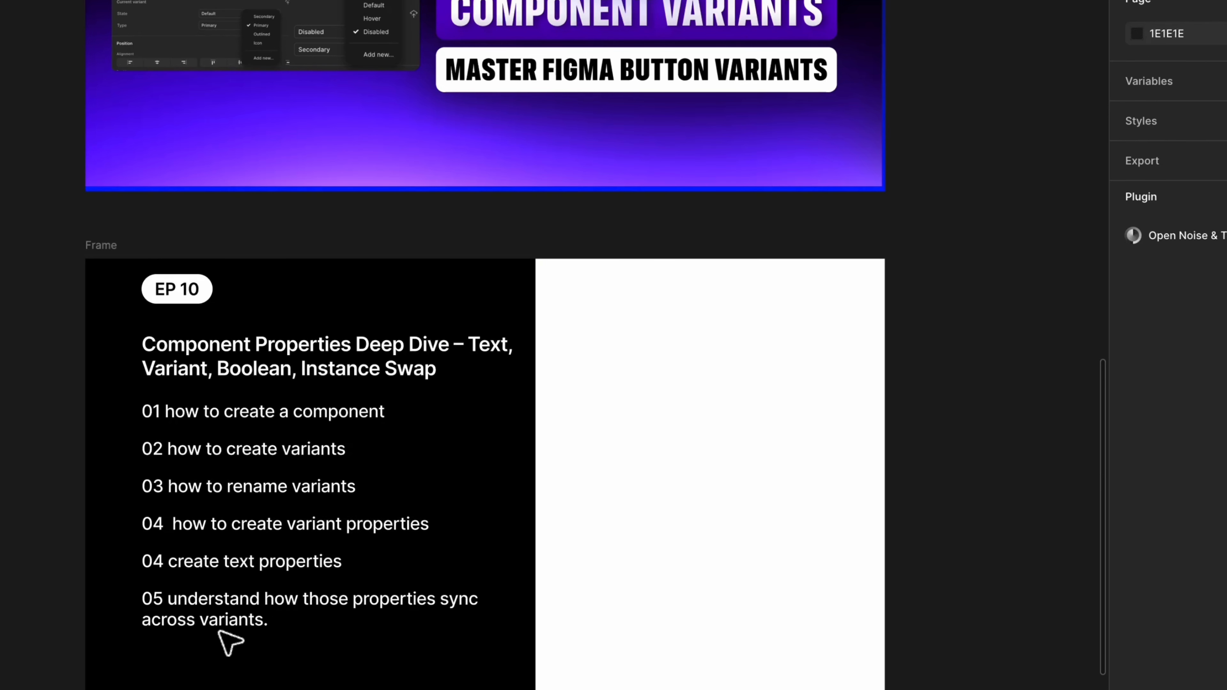
scroll(230, 643, "down", 5)
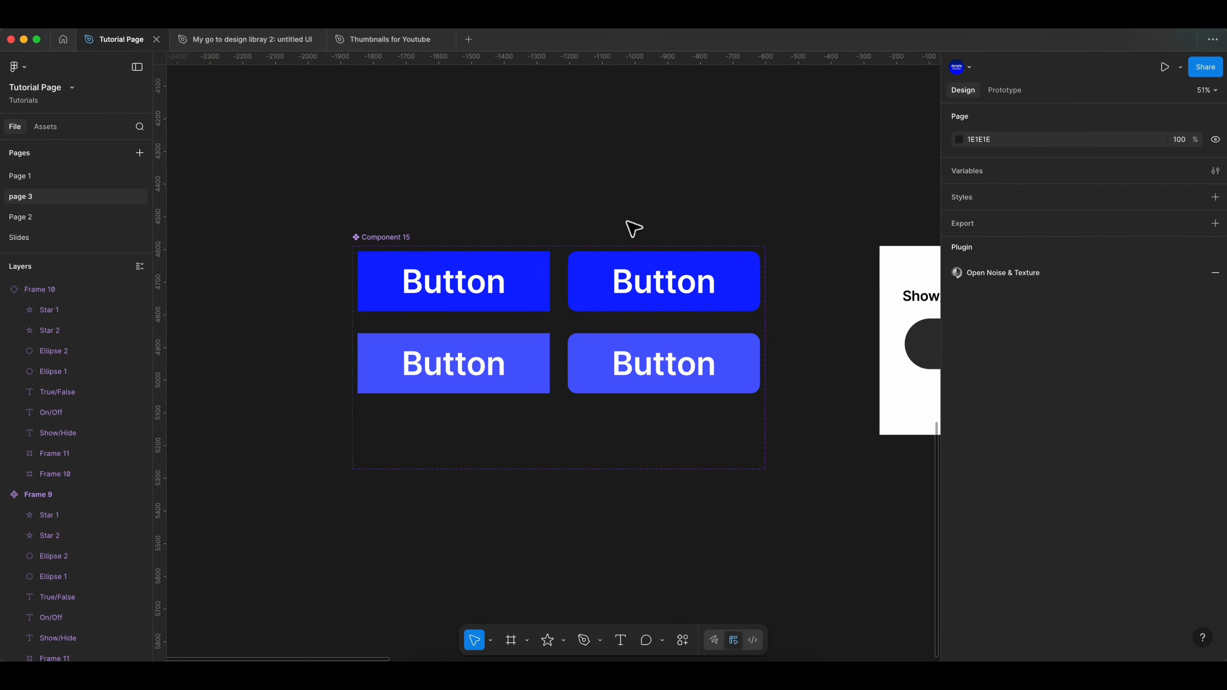
scroll(665, 261, "up", 5)
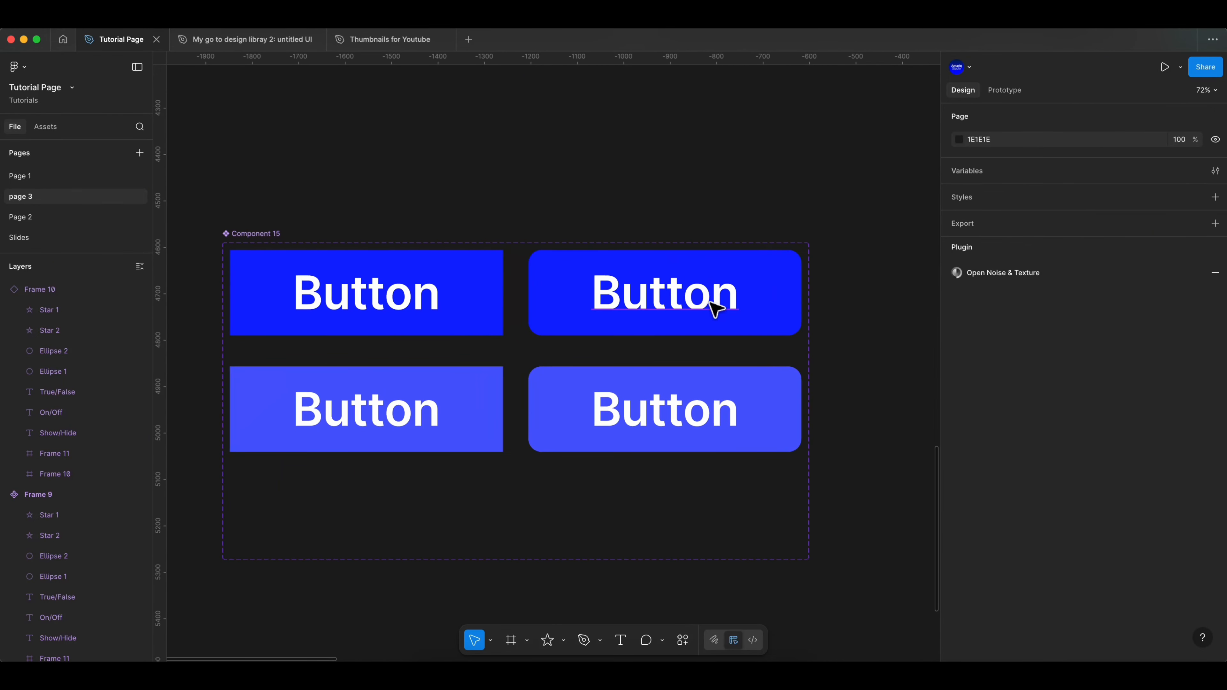
scroll(715, 310, "up", 1)
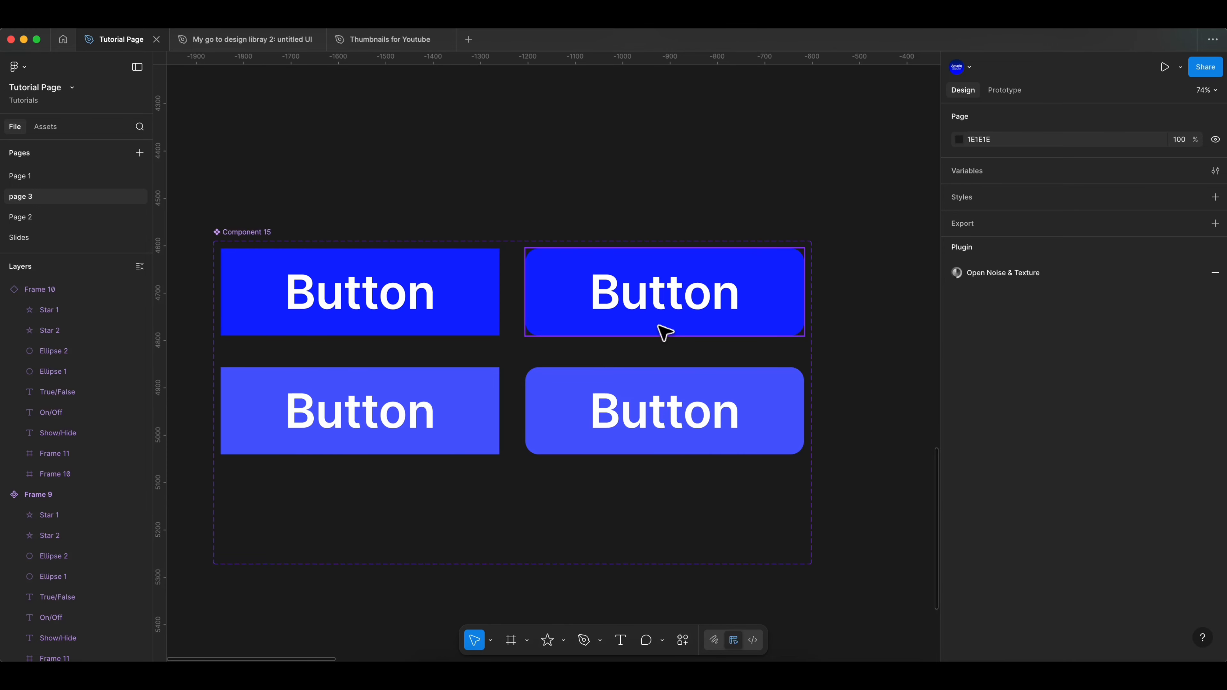
scroll(664, 333, "down", 2)
scroll(658, 333, "up", 1)
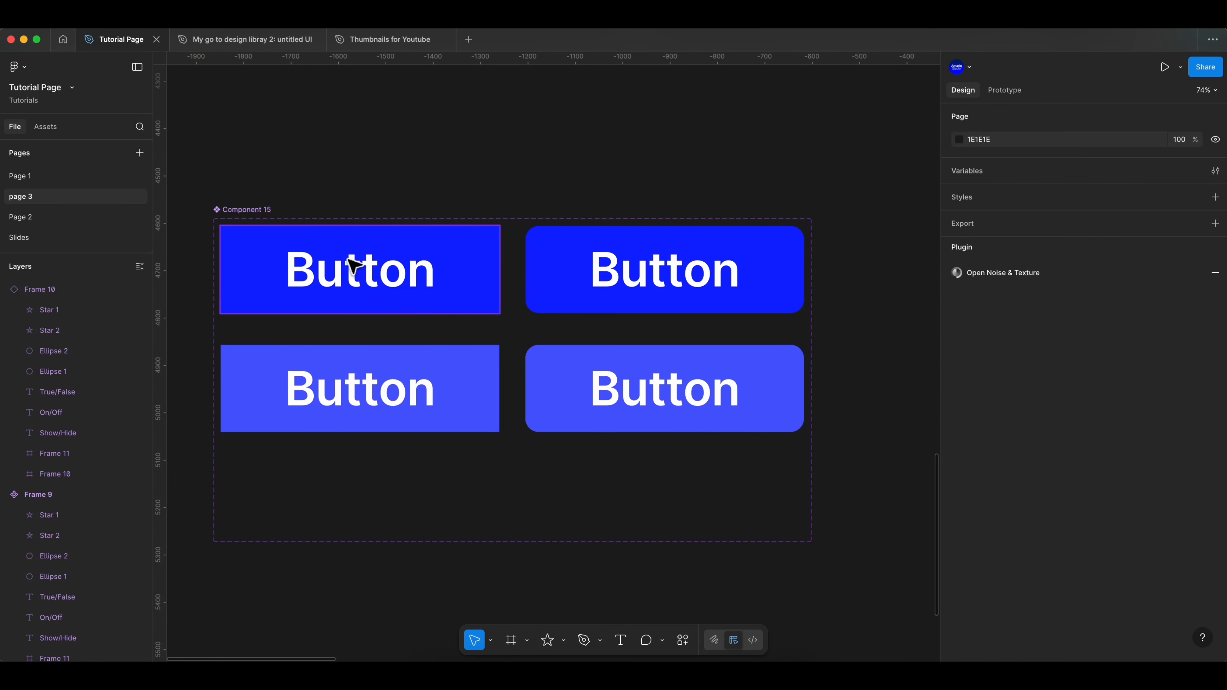
Look through the property types available for the button component set without creating one.
left_click(271, 210)
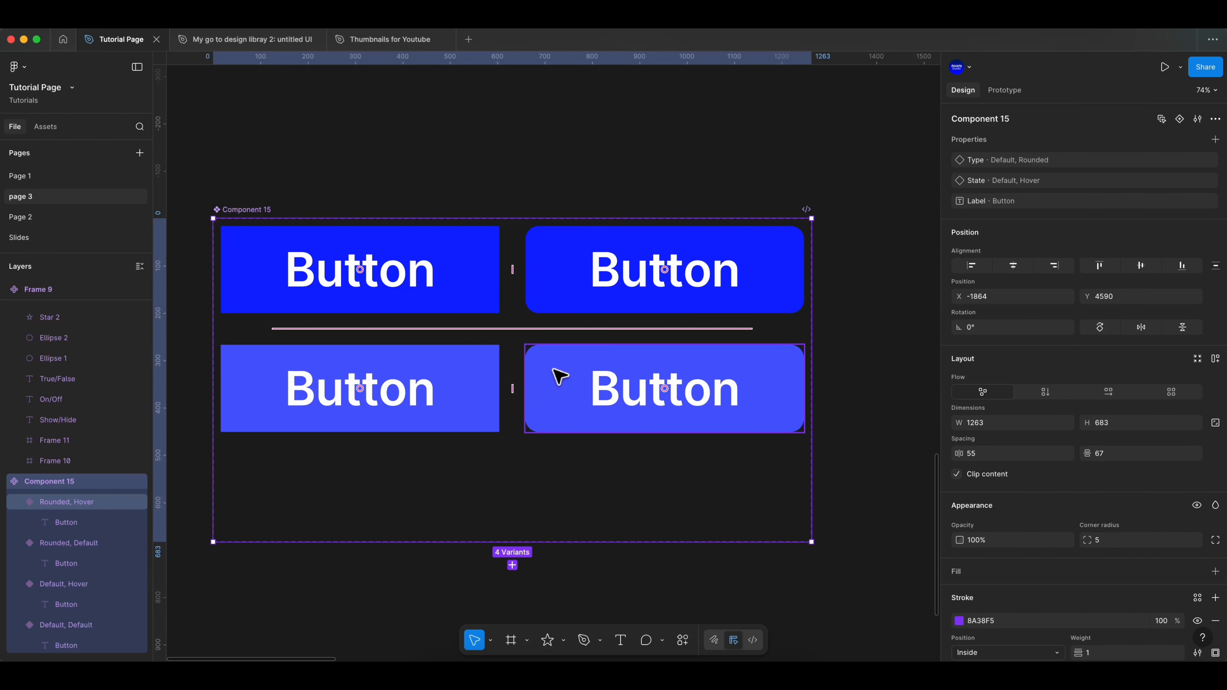
left_click(1215, 139)
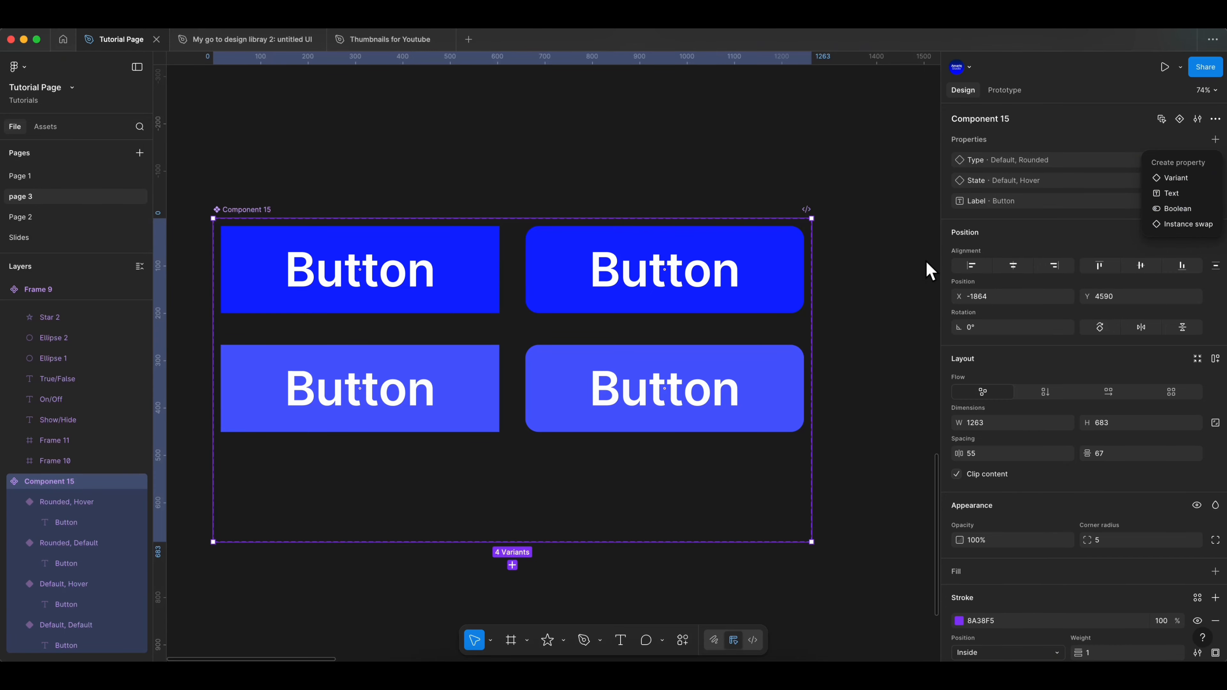
left_click(841, 296)
Toggle the ON/OF, Show/Hide and True/False properties of the shapes example instance, leaving all three off.
scroll(841, 293, "right", 12)
left_click(294, 232)
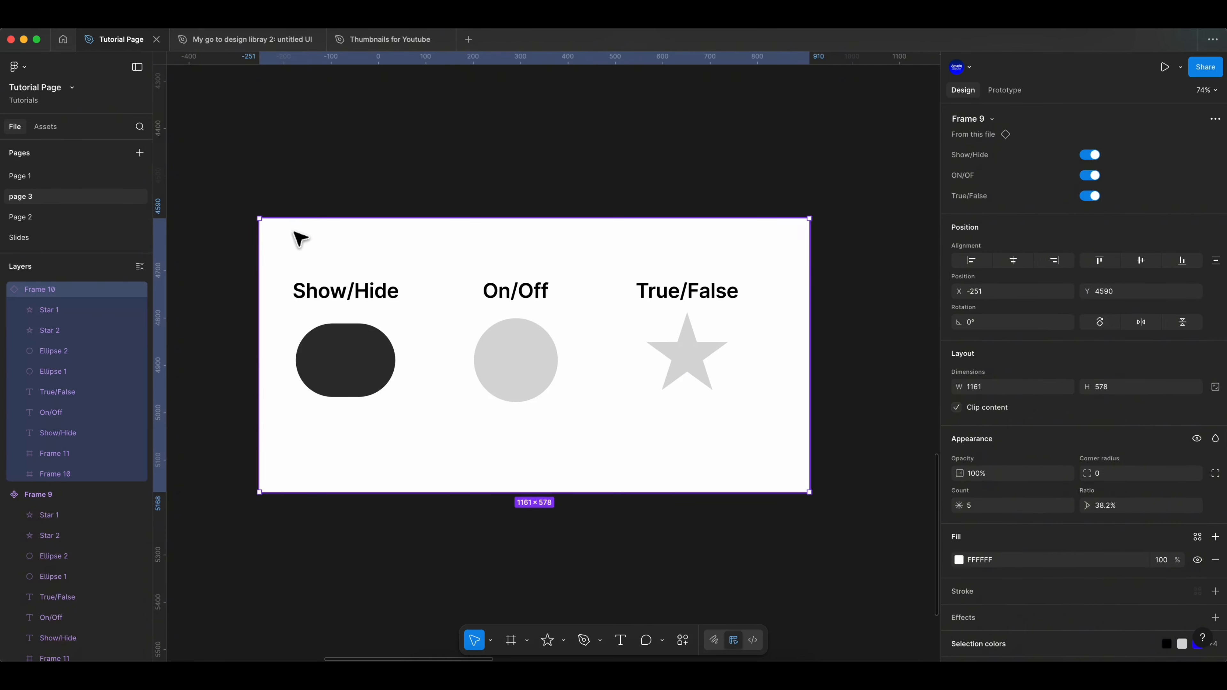
left_click(1092, 175)
left_click(1093, 175)
left_click(1092, 176)
left_click(1093, 155)
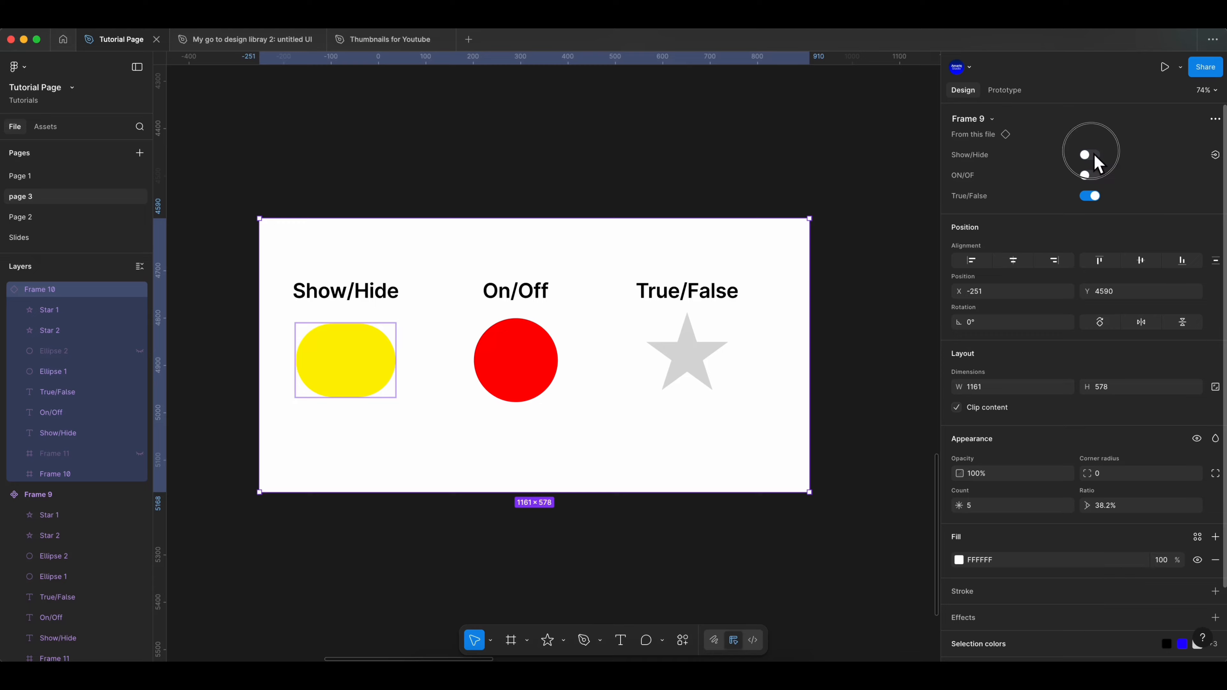
left_click(1093, 155)
left_click(1093, 155)
left_click(1094, 197)
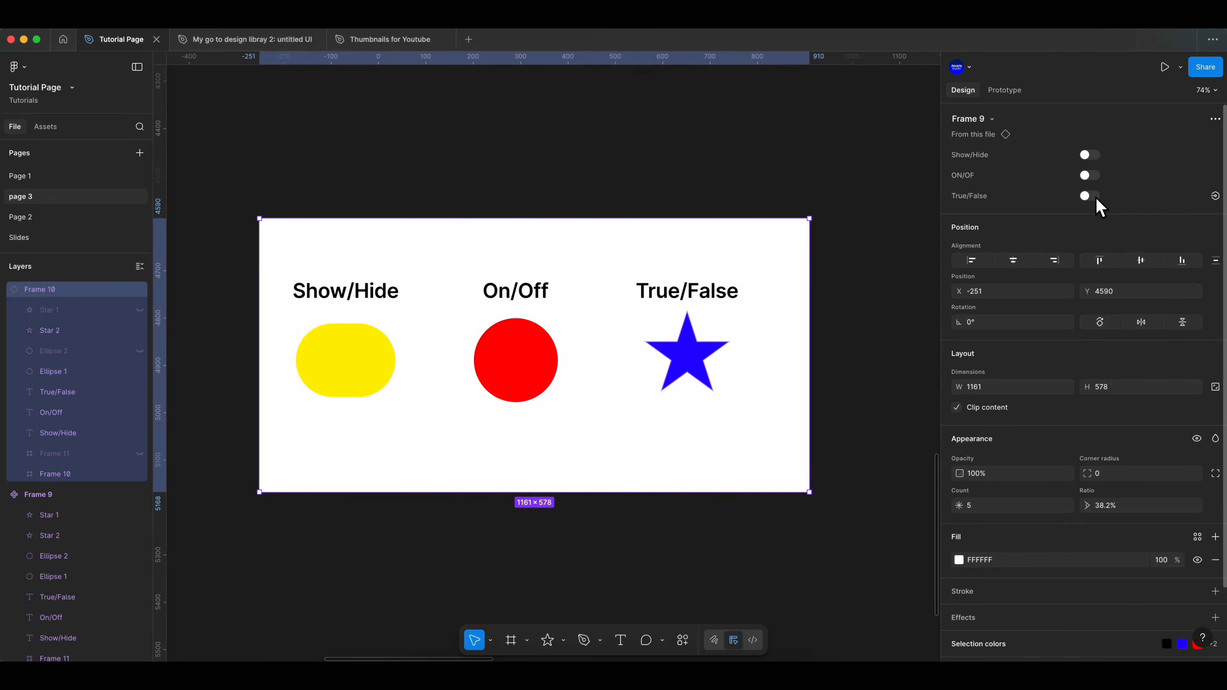
left_click(1094, 197)
left_click(1094, 198)
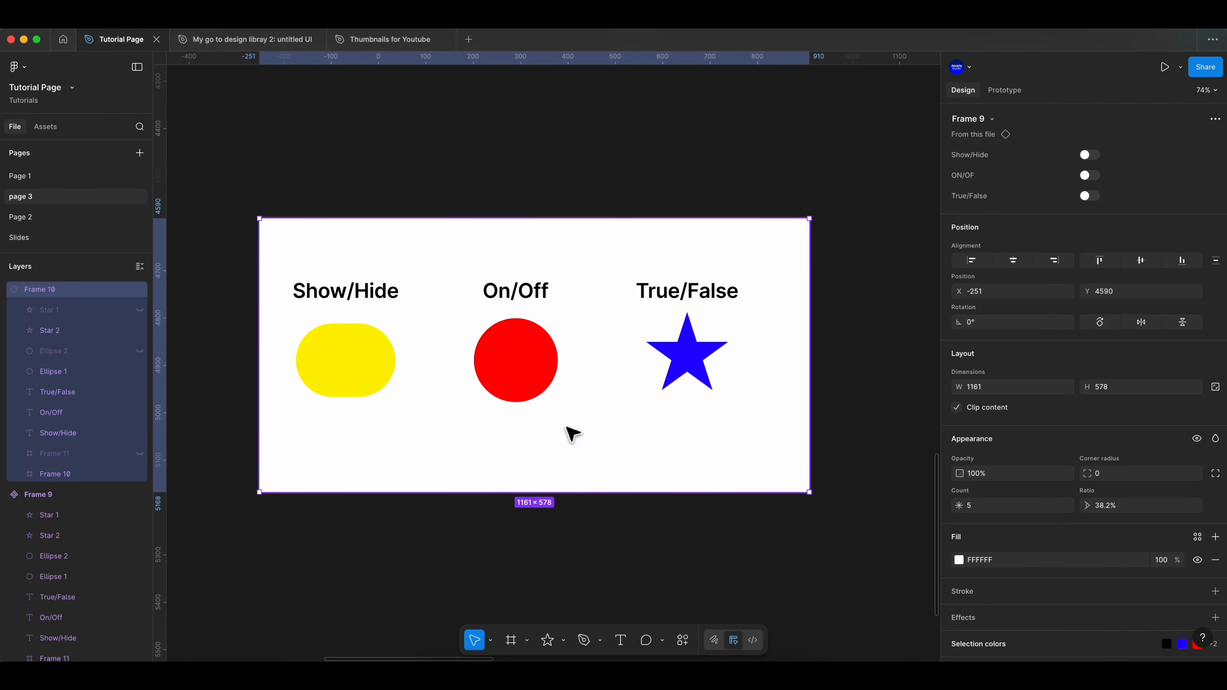
Switch the shapes example instance's True/False, ON/OF and Show/Hide properties back on.
left_click(1092, 196)
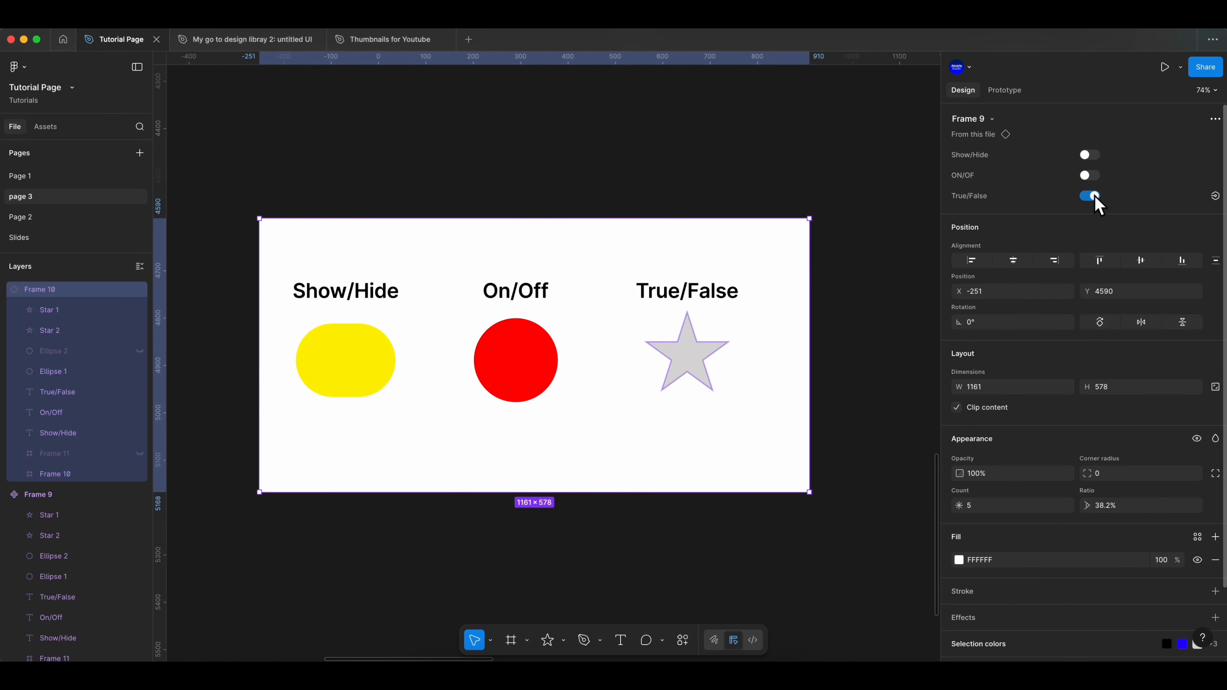
left_click(1093, 176)
left_click(1092, 156)
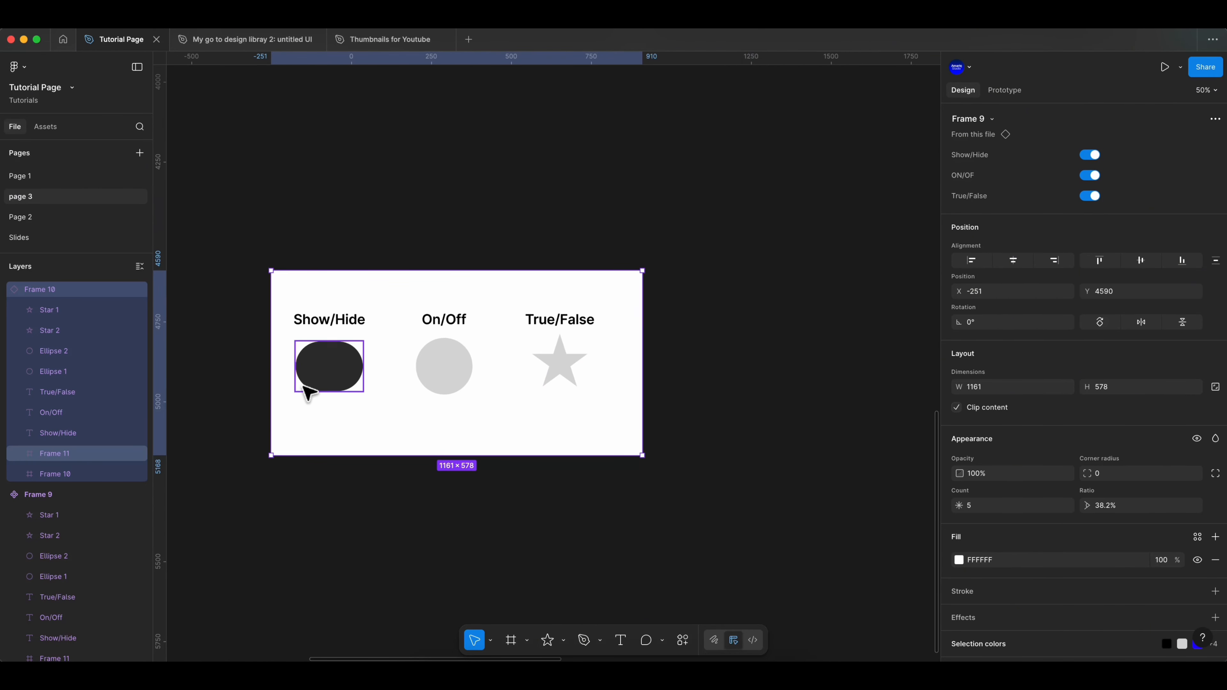
Add a text layer reading "New" near the upper-left corner of the darker square button variant.
scroll(309, 387, "left", 10)
scroll(323, 364, "up", 3)
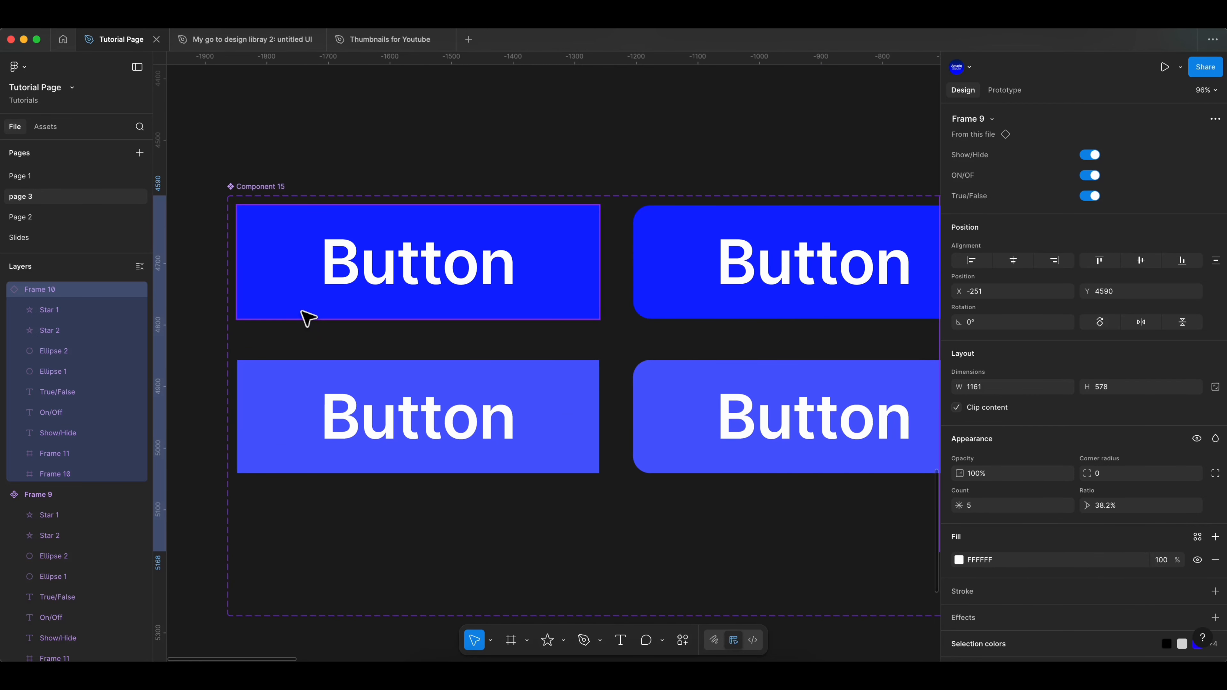
left_click(307, 318)
left_click(621, 642)
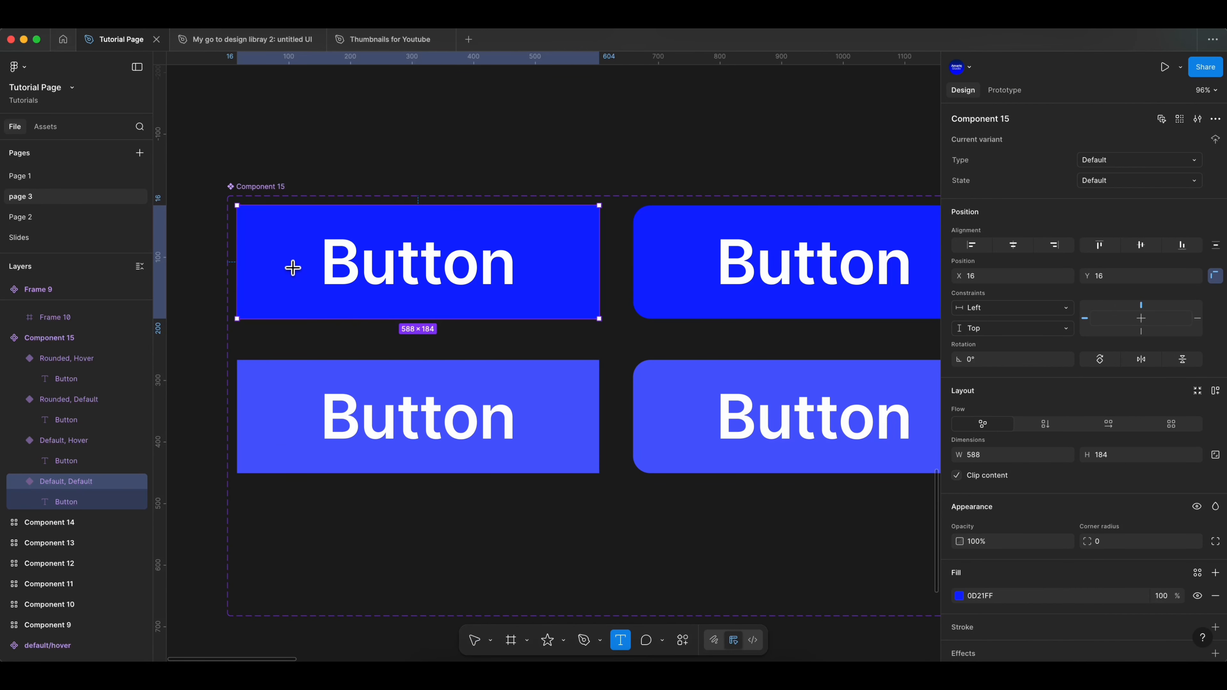
left_click(268, 259)
type("New")
left_click_drag(259, 291, 301, 264)
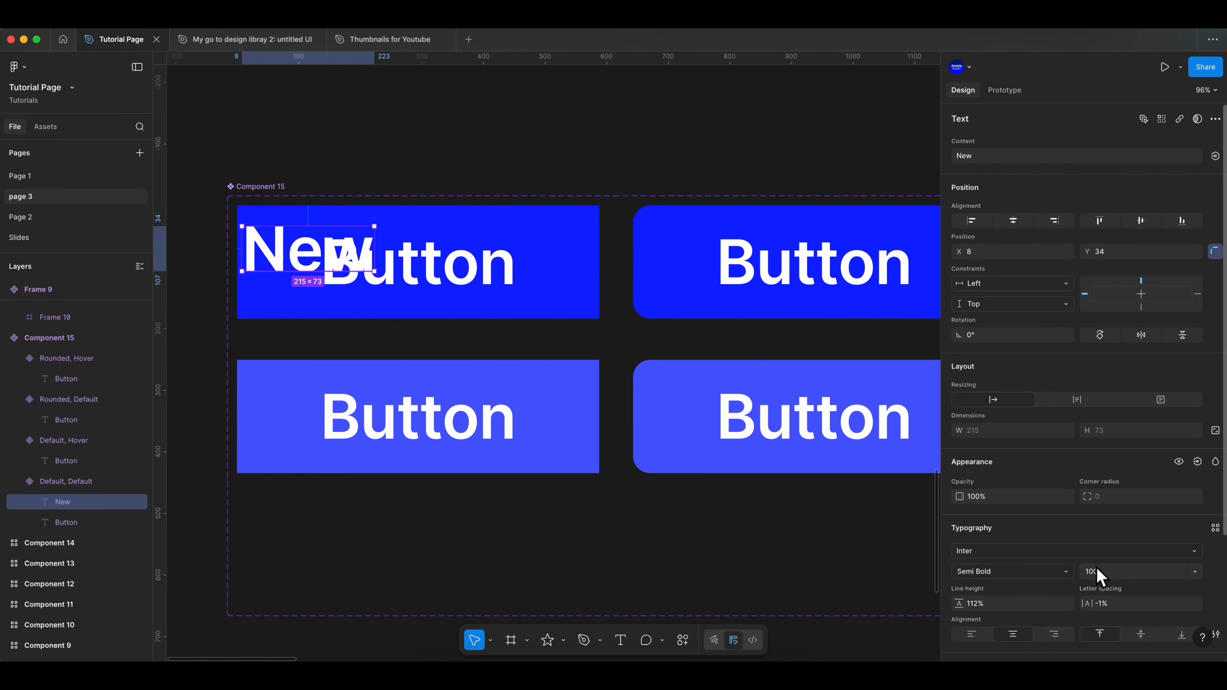
Set the New text's font size to 20 and position it at X 35, Y 29 inside the darker square button.
left_click(1098, 573)
type("20")
key("Return")
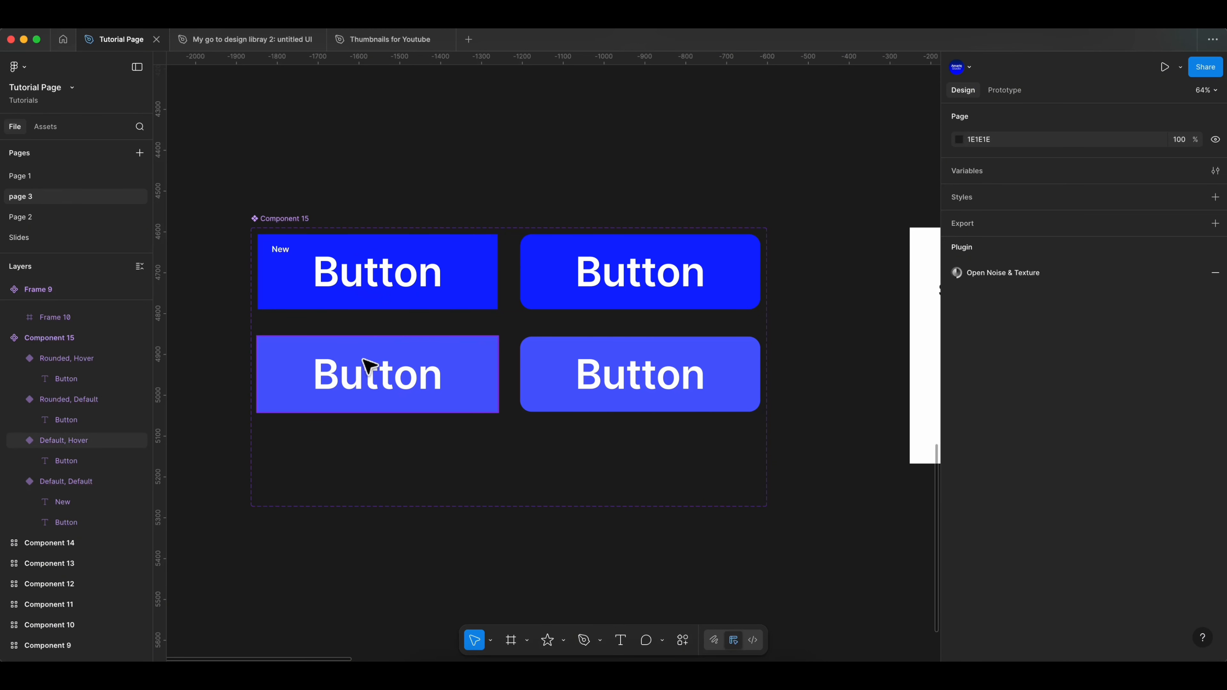
scroll(297, 253, "up", 5)
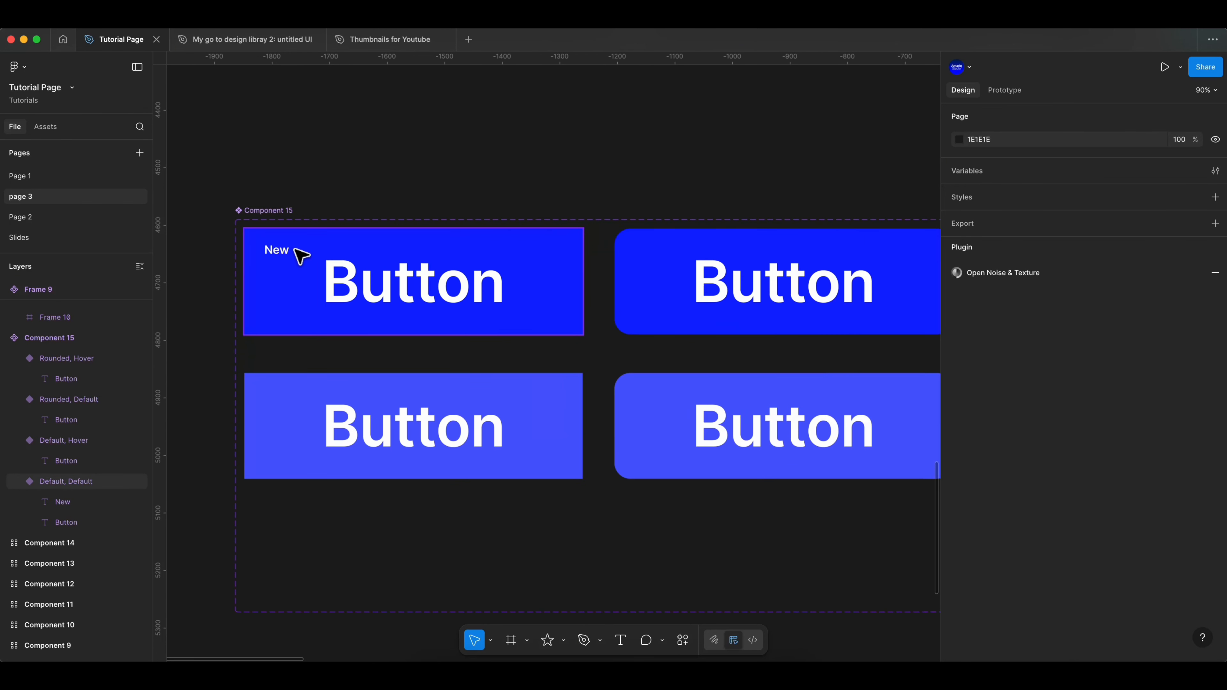
double_click(283, 255)
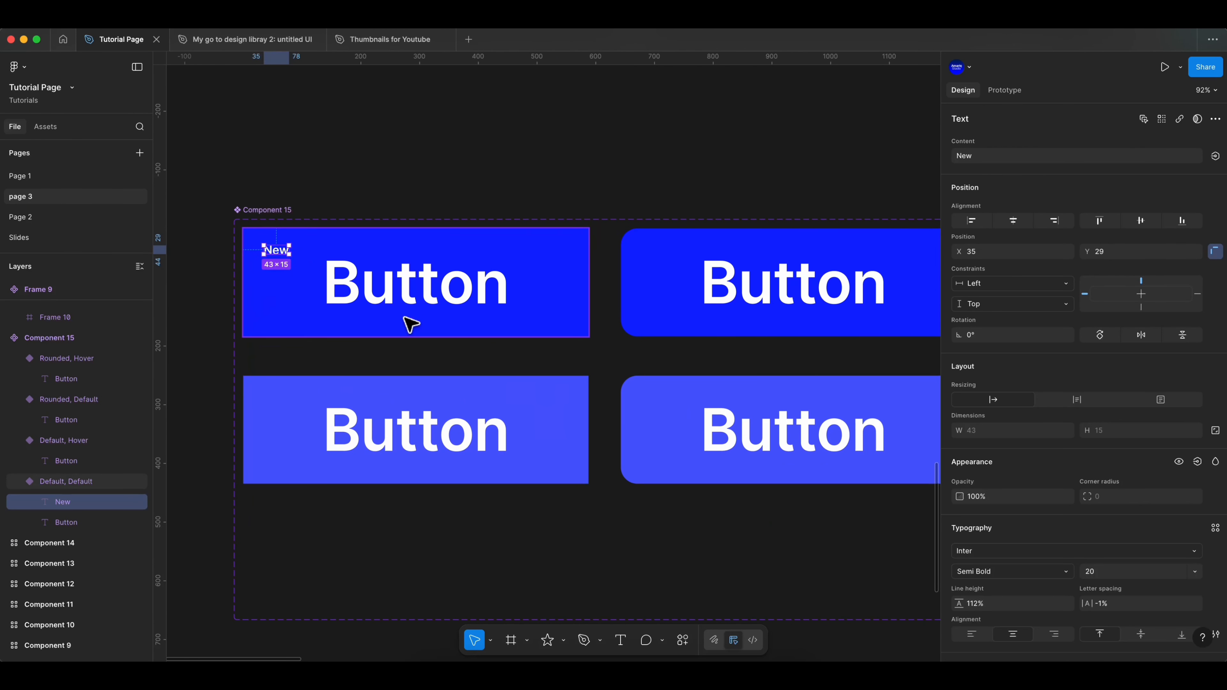
scroll(293, 270, "up", 4)
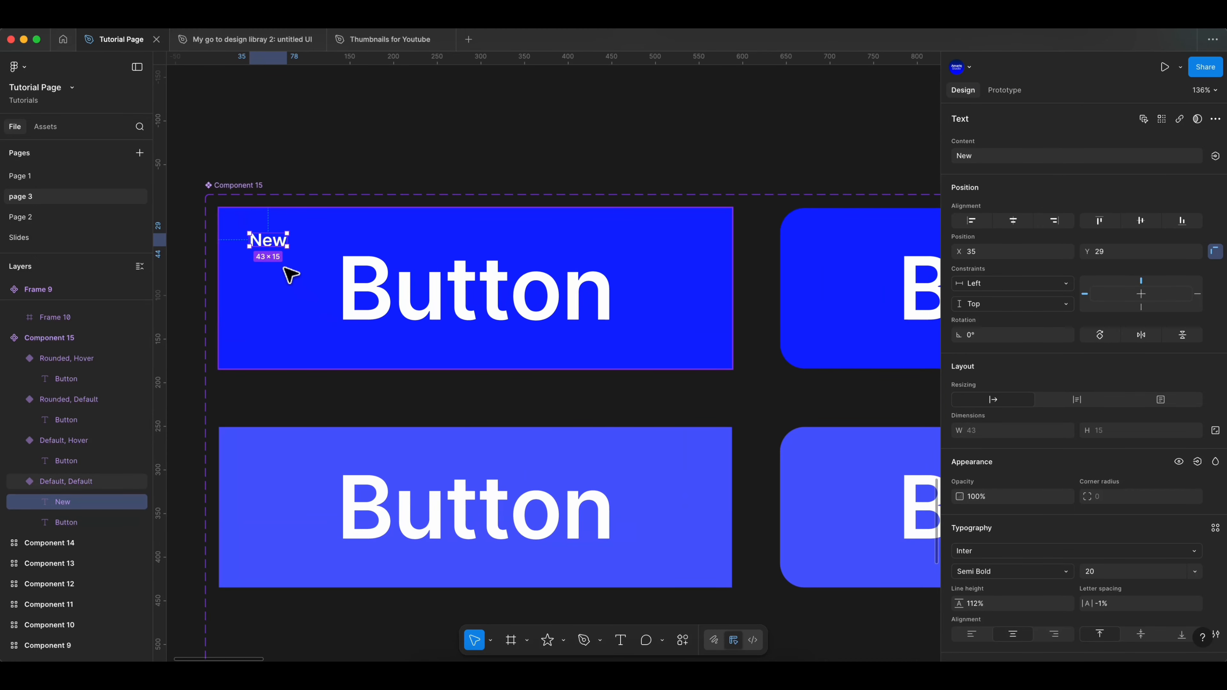
Create a boolean property named Show with the value True on the button component set.
scroll(292, 274, "down", 5)
left_click(293, 223)
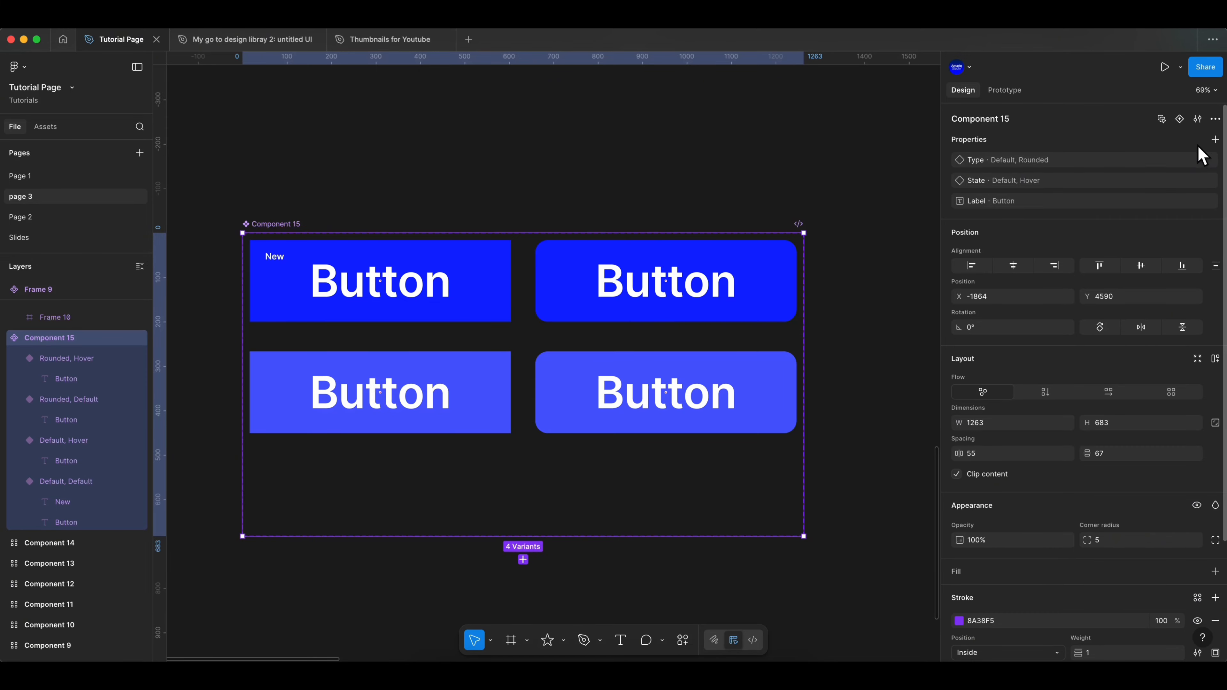
left_click(1216, 140)
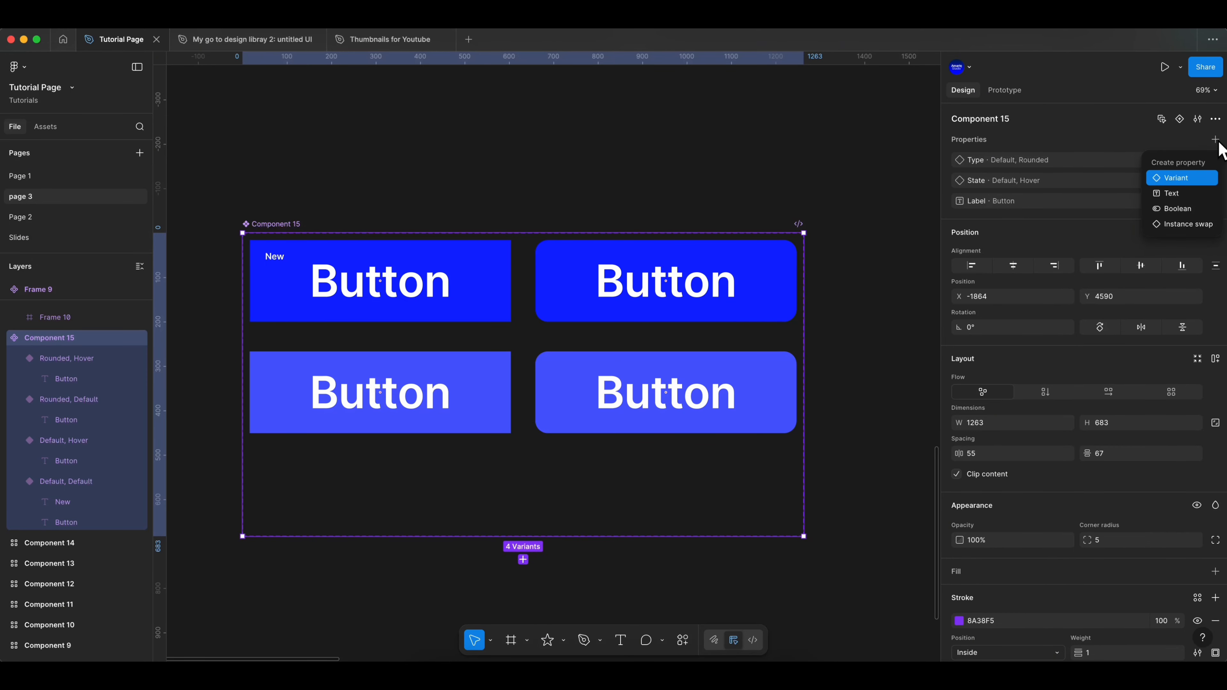
left_click(1194, 214)
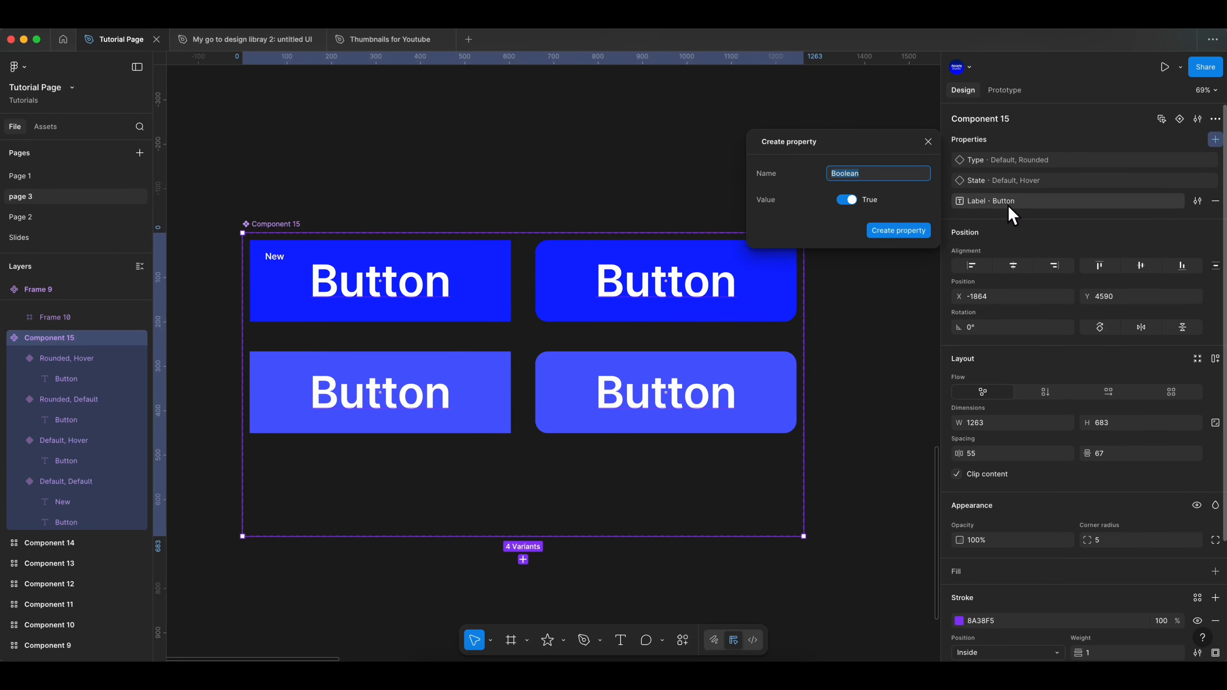
type("Show")
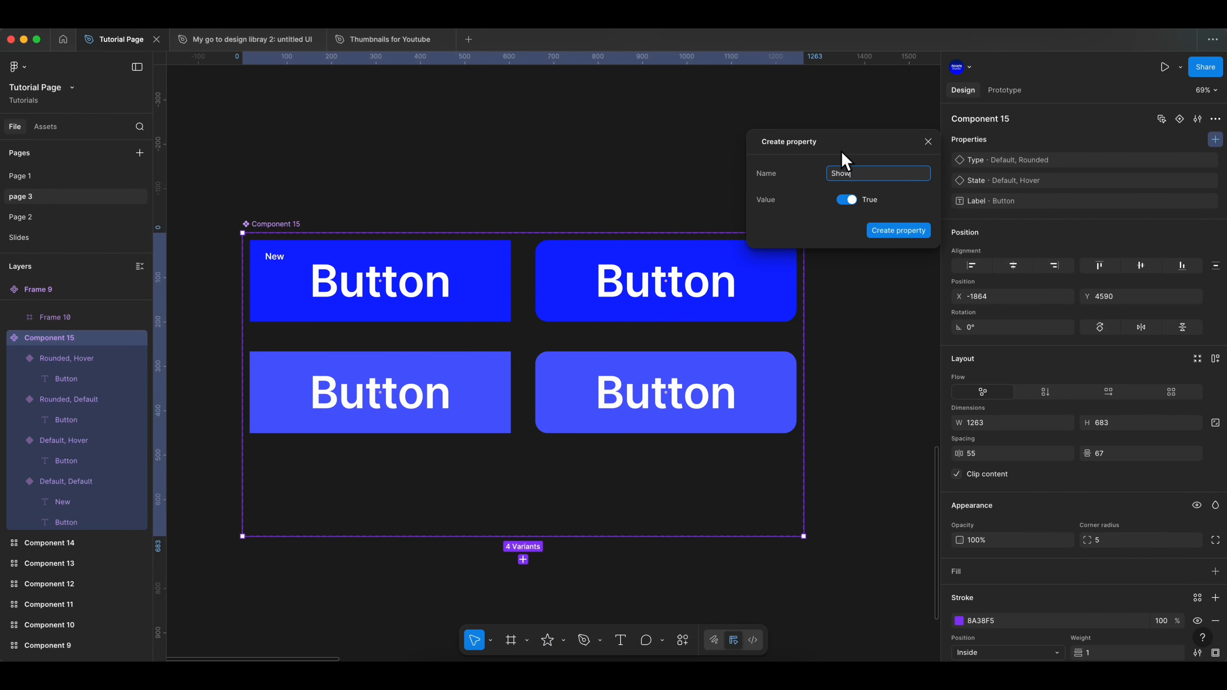
left_click(846, 159)
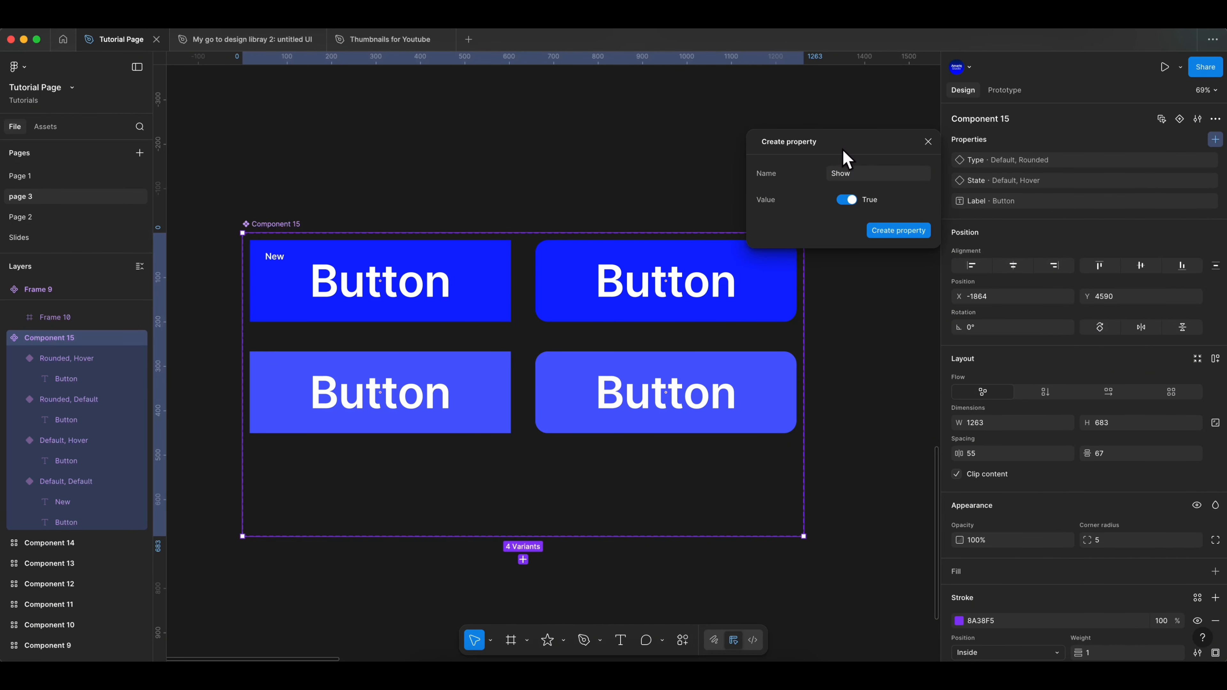
left_click(899, 230)
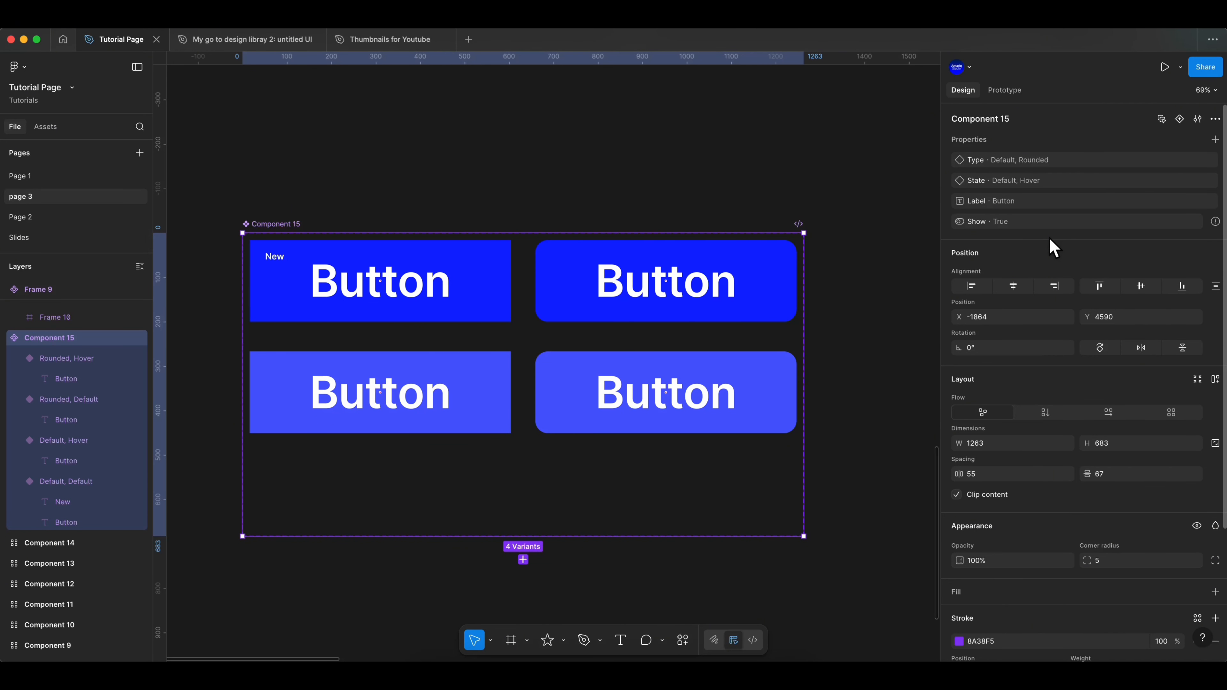
Apply the Show boolean property to the visibility of the New text in the darker square button.
scroll(268, 245, "up", 5)
double_click(298, 273)
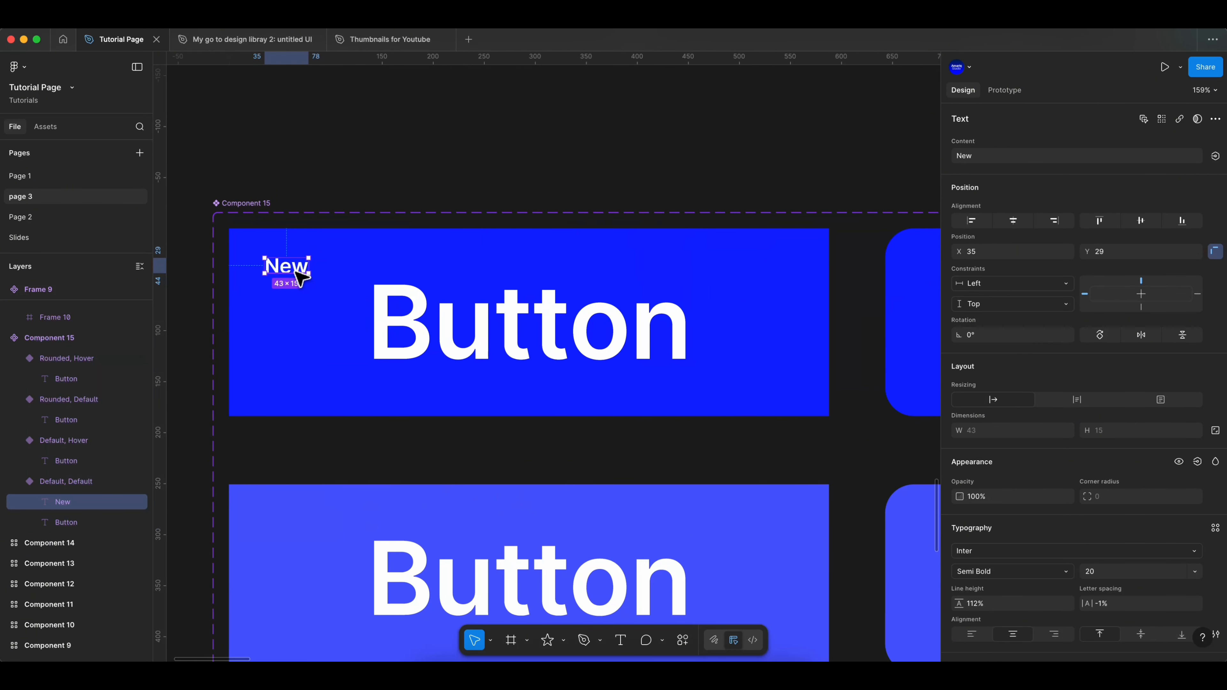
scroll(1063, 479, "down", 3)
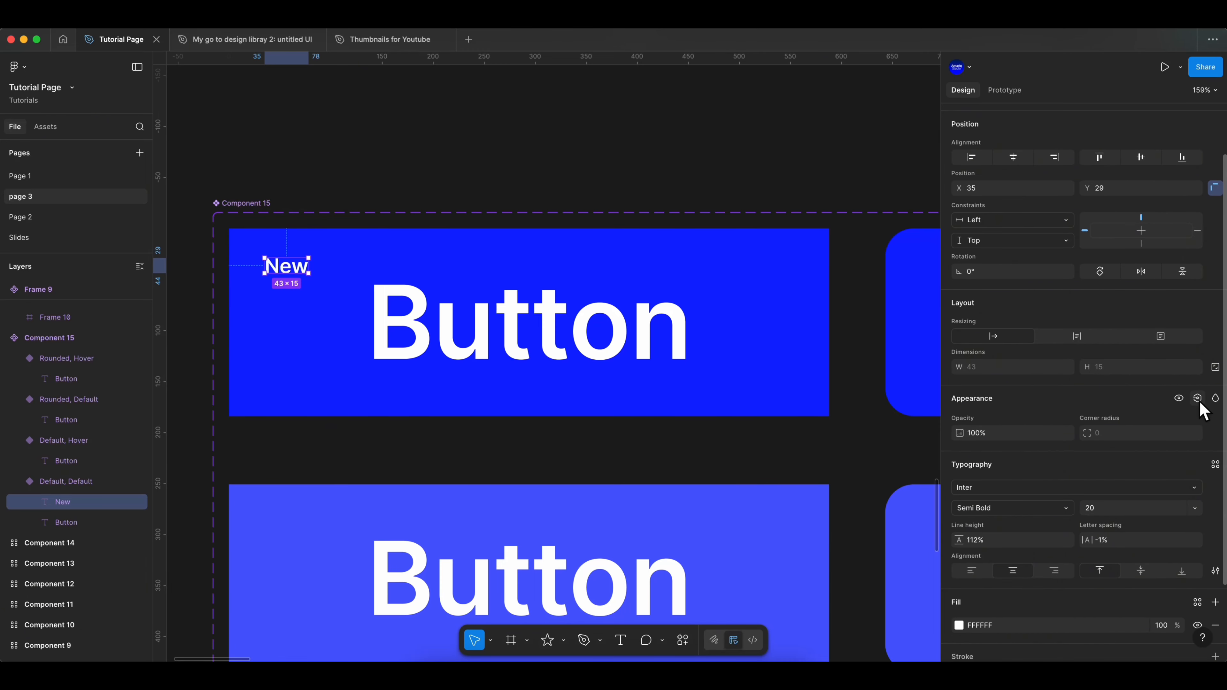
scroll(1164, 285, "up", 2)
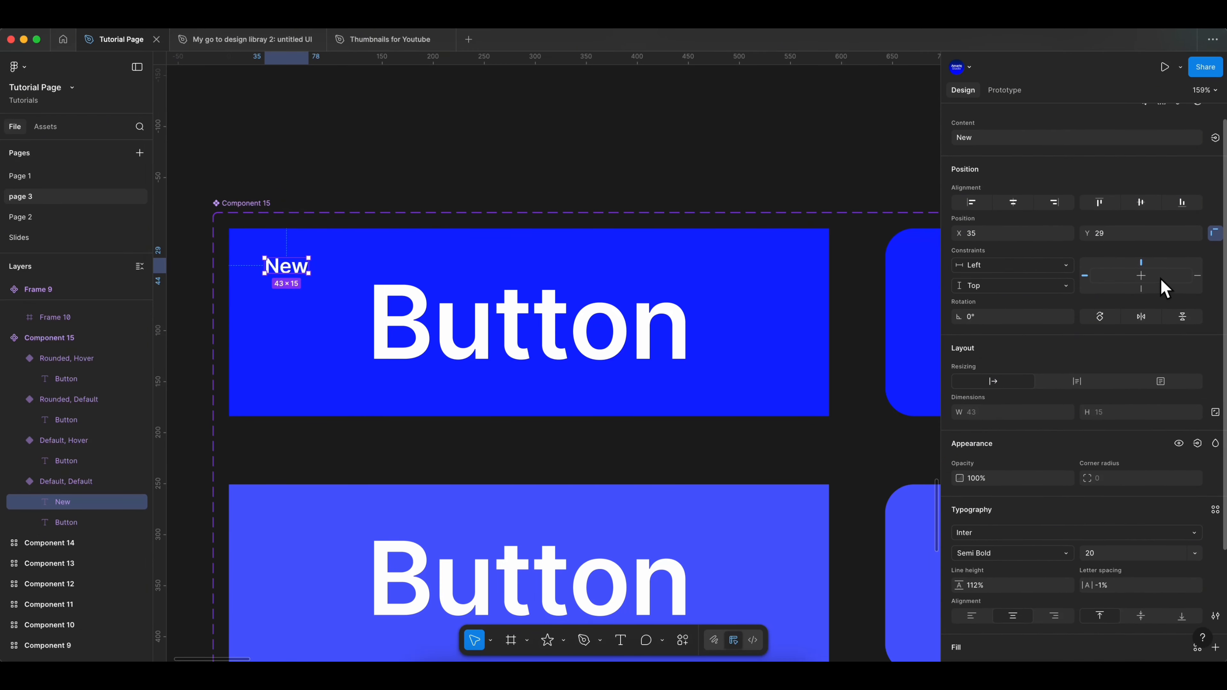
scroll(1164, 288, "up", 1)
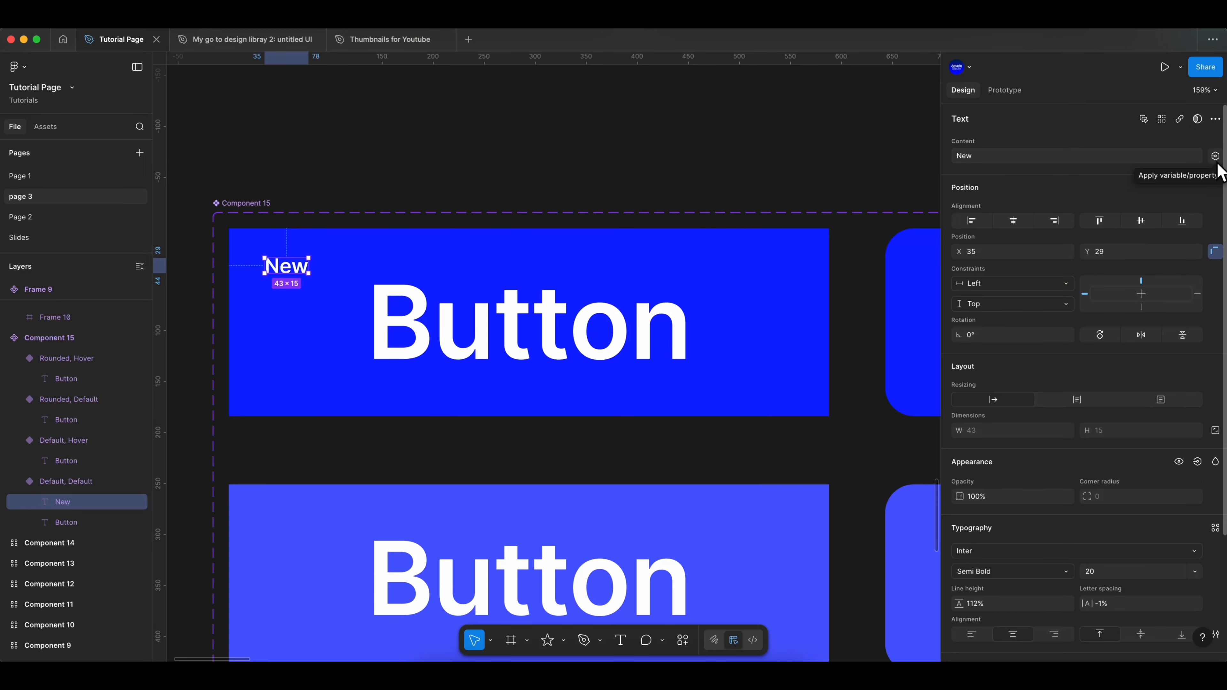
scroll(1152, 437, "down", 5)
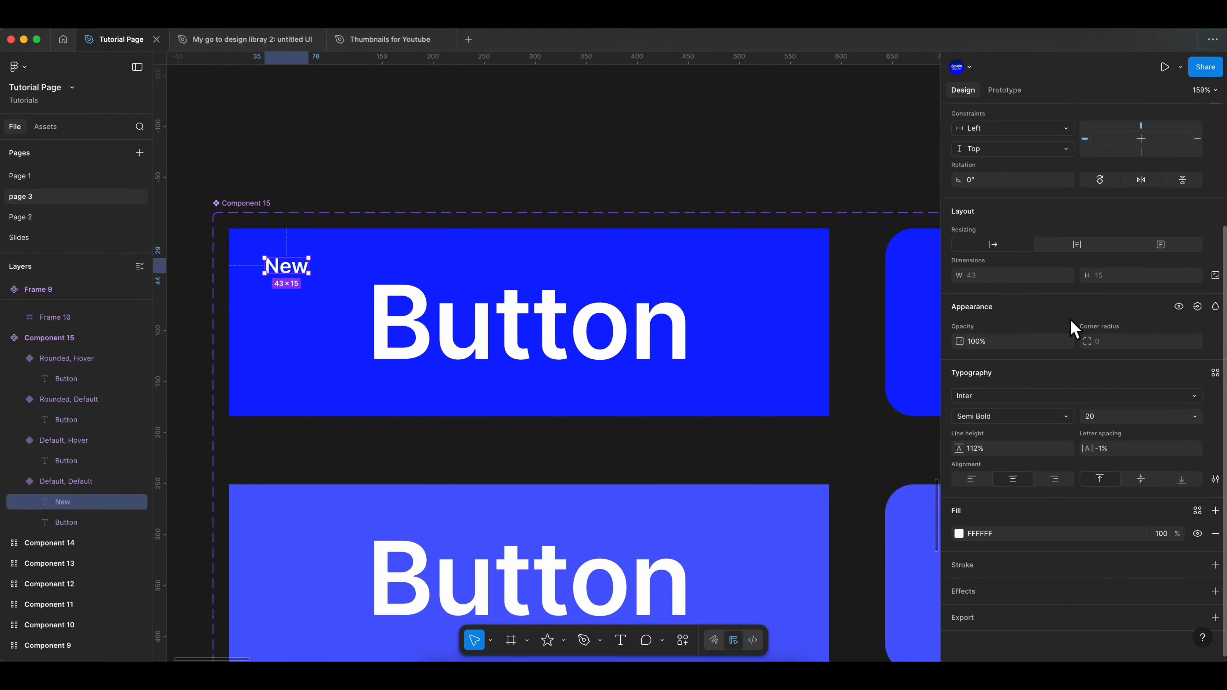
left_click(1198, 308)
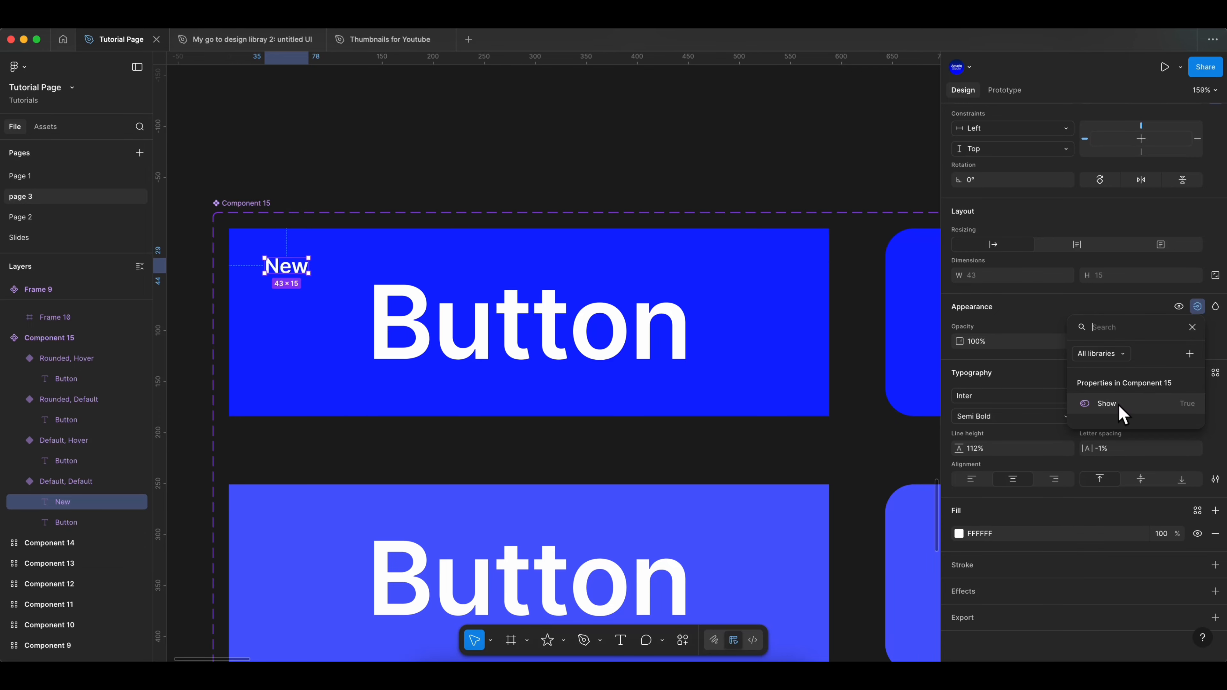
left_click(1107, 404)
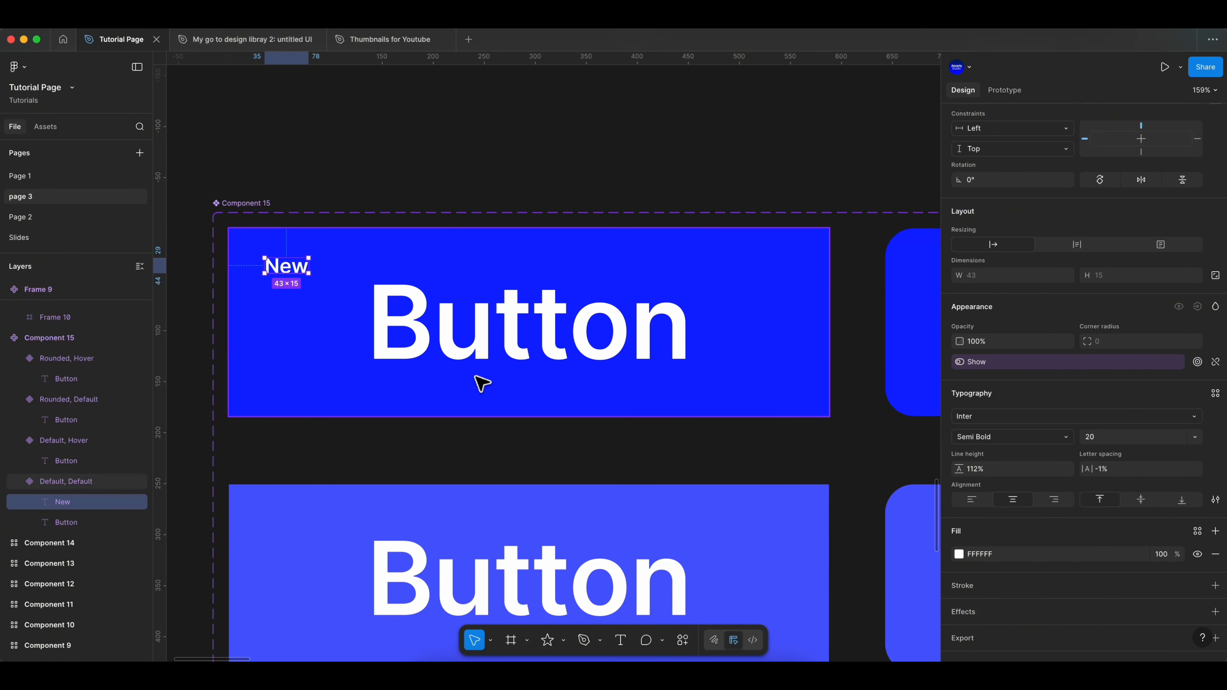
scroll(454, 381, "down", 5)
left_click(436, 278)
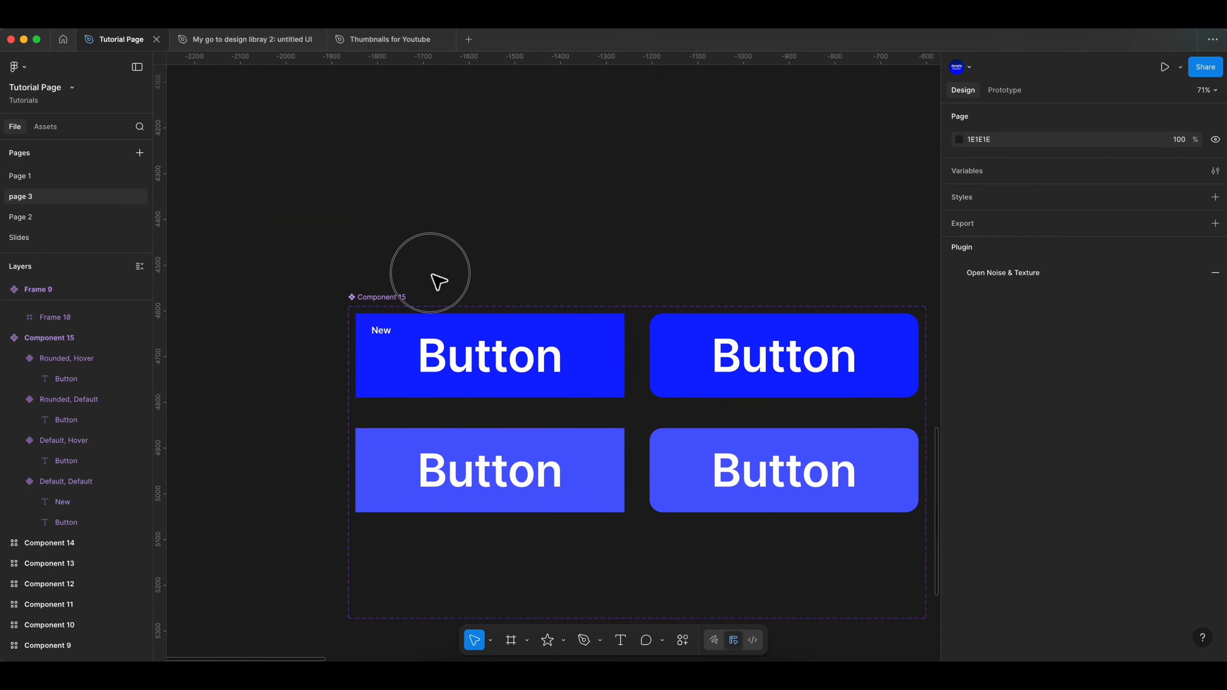
Place an instance of the darker square button with the New text below and left of the component set.
scroll(439, 280, "down", 3)
left_click_drag(483, 322, 352, 618, "alt")
scroll(376, 559, "down", 3)
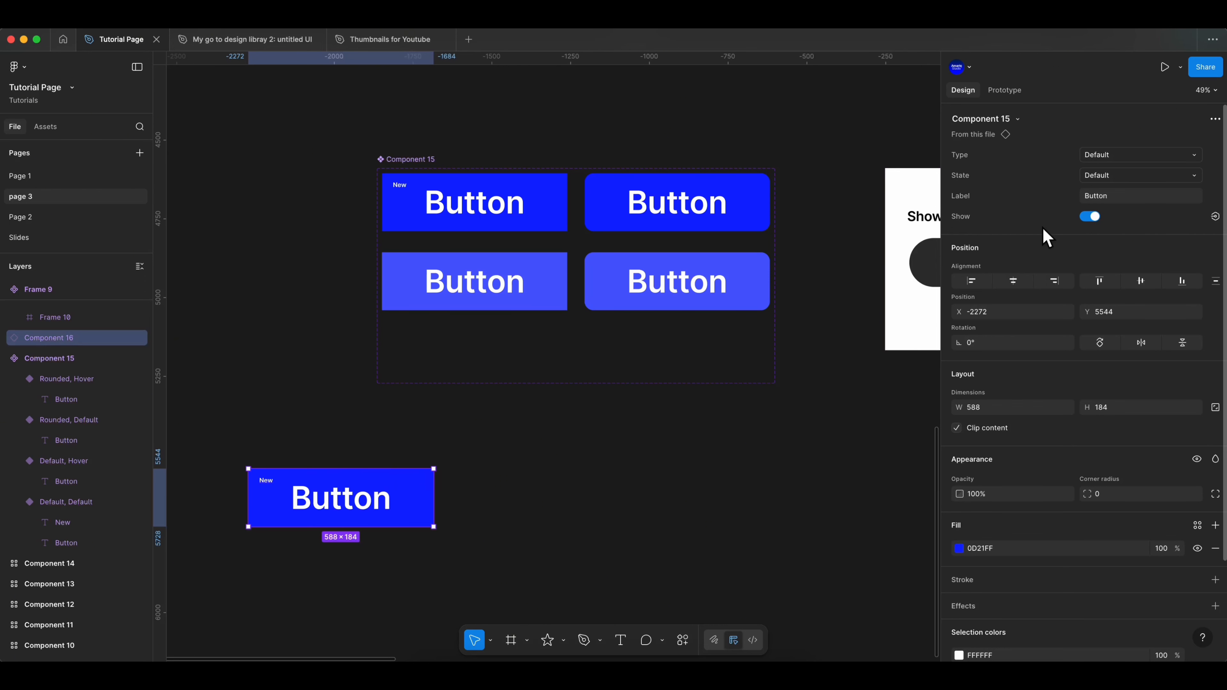
key("shift+2")
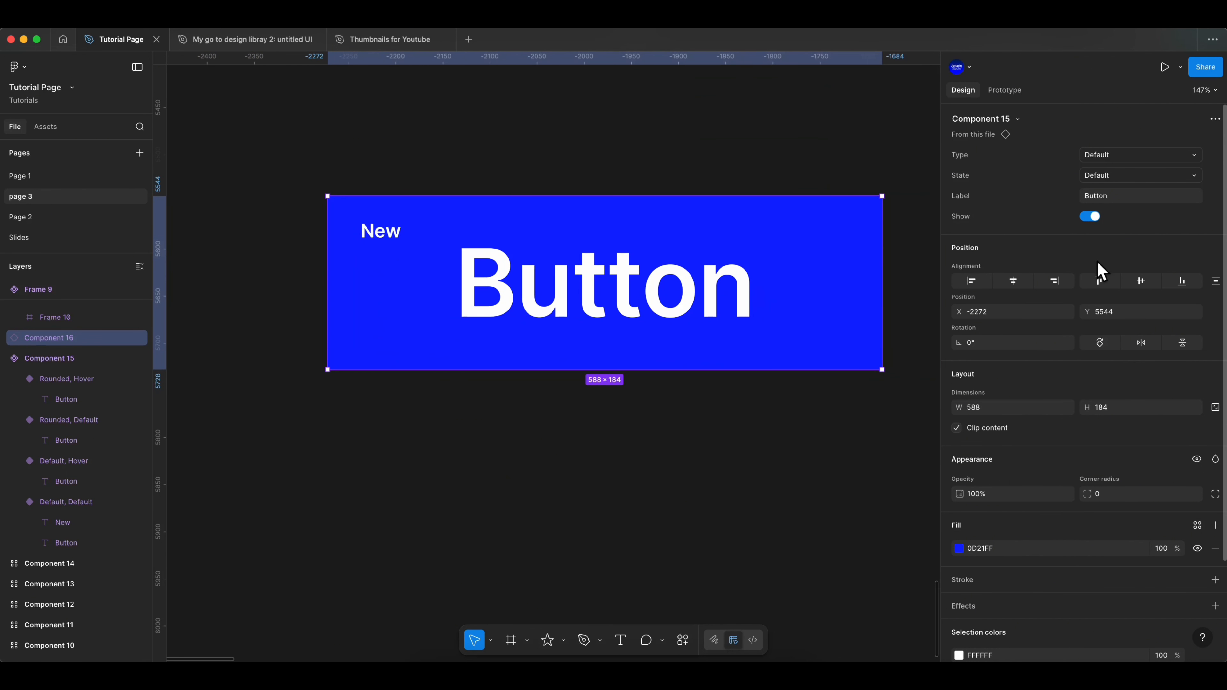
Turn the new button instance's Show property off and back on.
left_click(1093, 218)
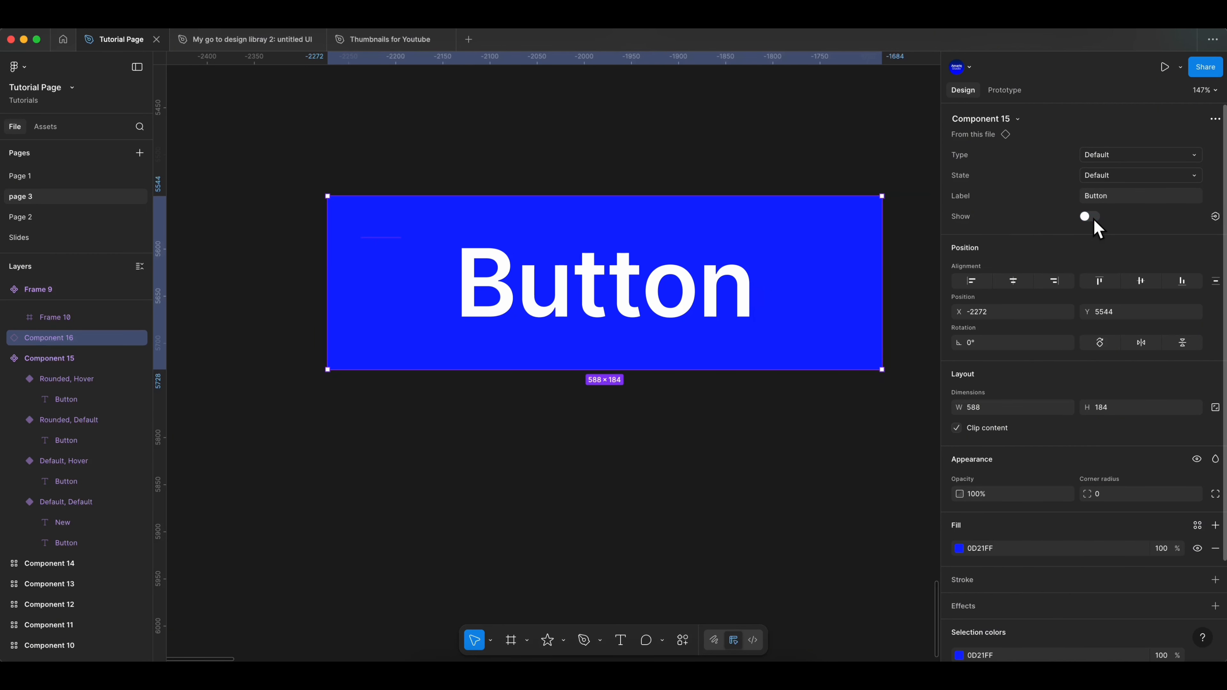
left_click(1093, 217)
scroll(476, 357, "down", 5)
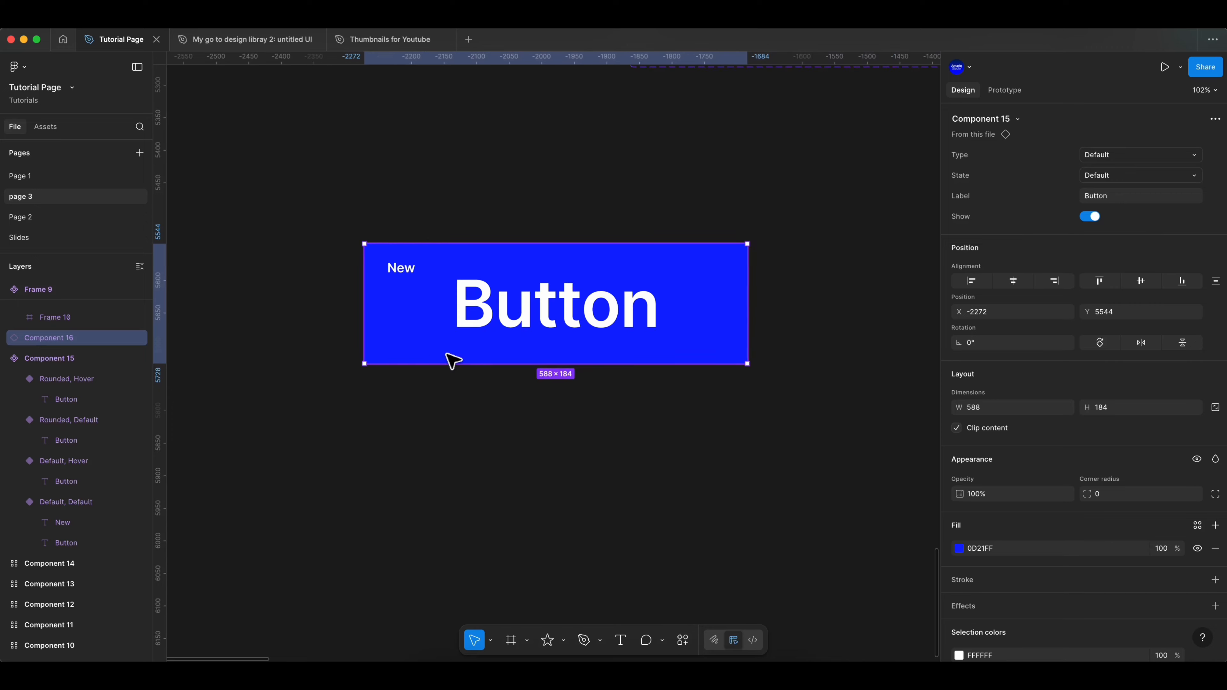
scroll(454, 357, "up", 1)
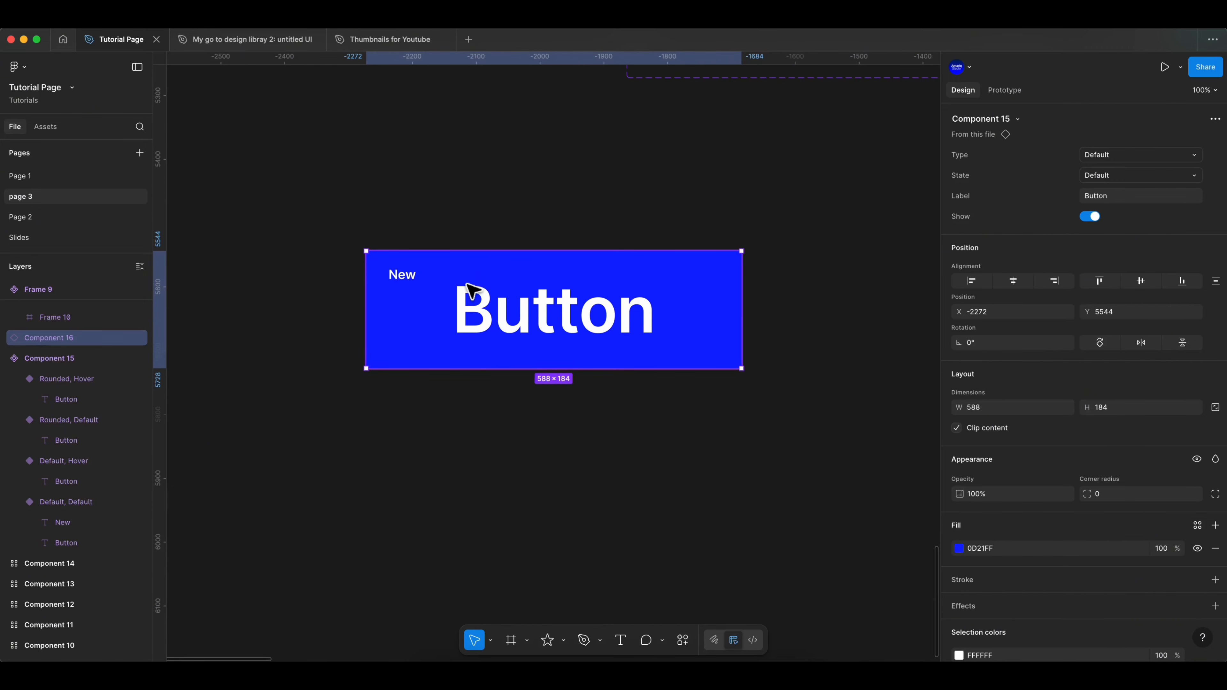
scroll(471, 298, "up", 1)
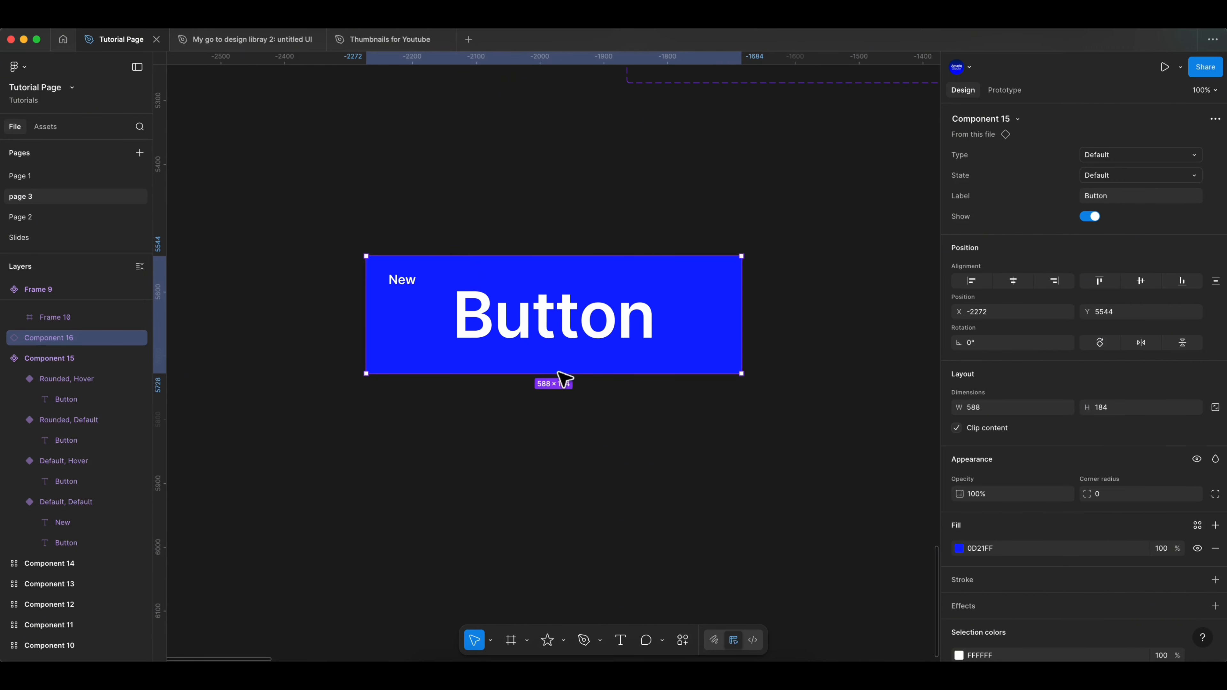
Toggle the New text off and on once more through the button instance's Show property.
left_click(1086, 218)
left_click(1086, 218)
scroll(594, 394, "down", 3)
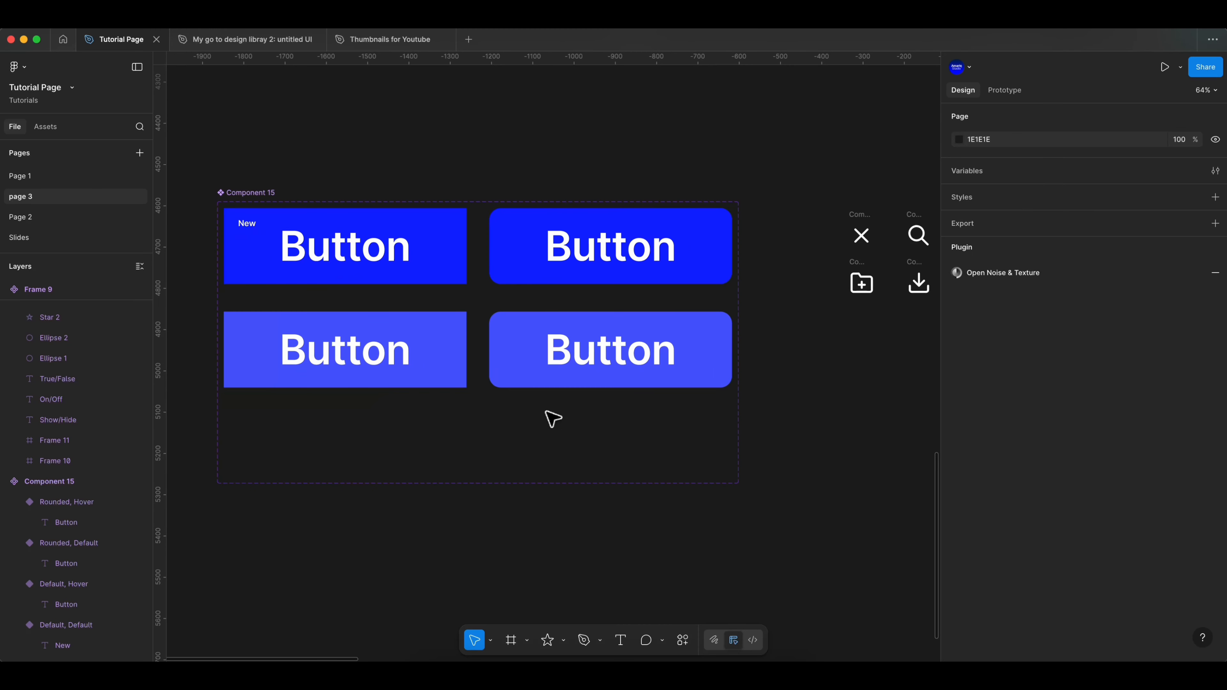
left_click(288, 206)
left_click(1215, 140)
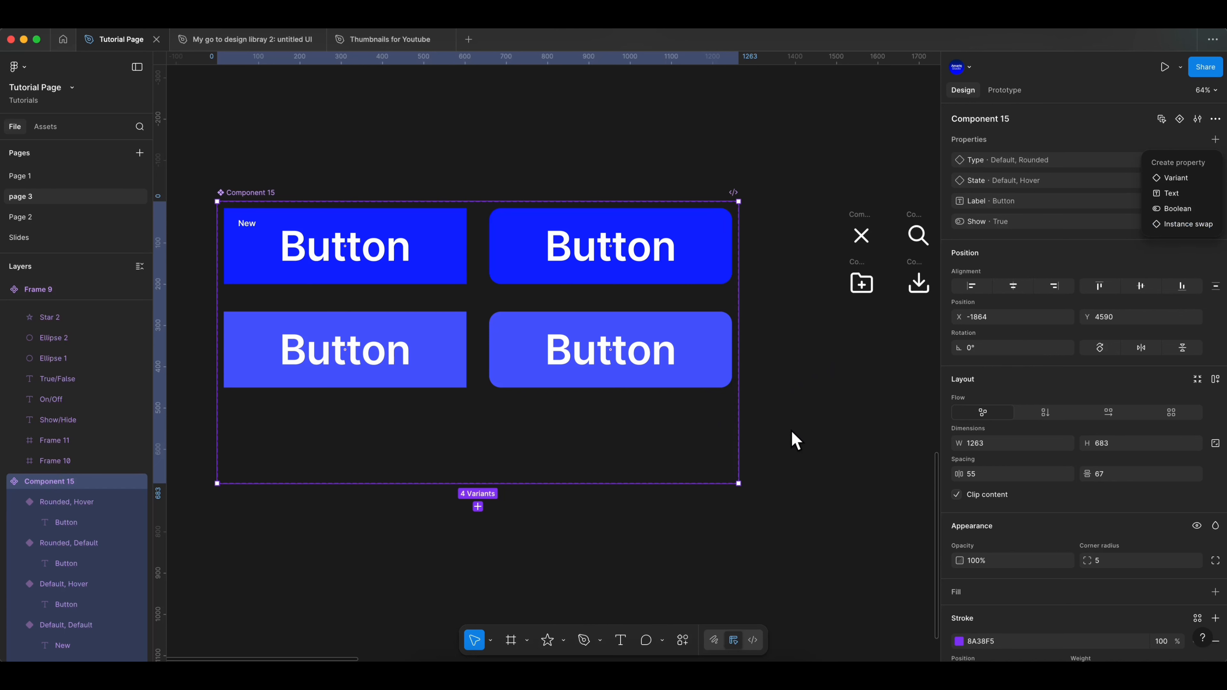
left_click(772, 393)
scroll(775, 390, "right", 6)
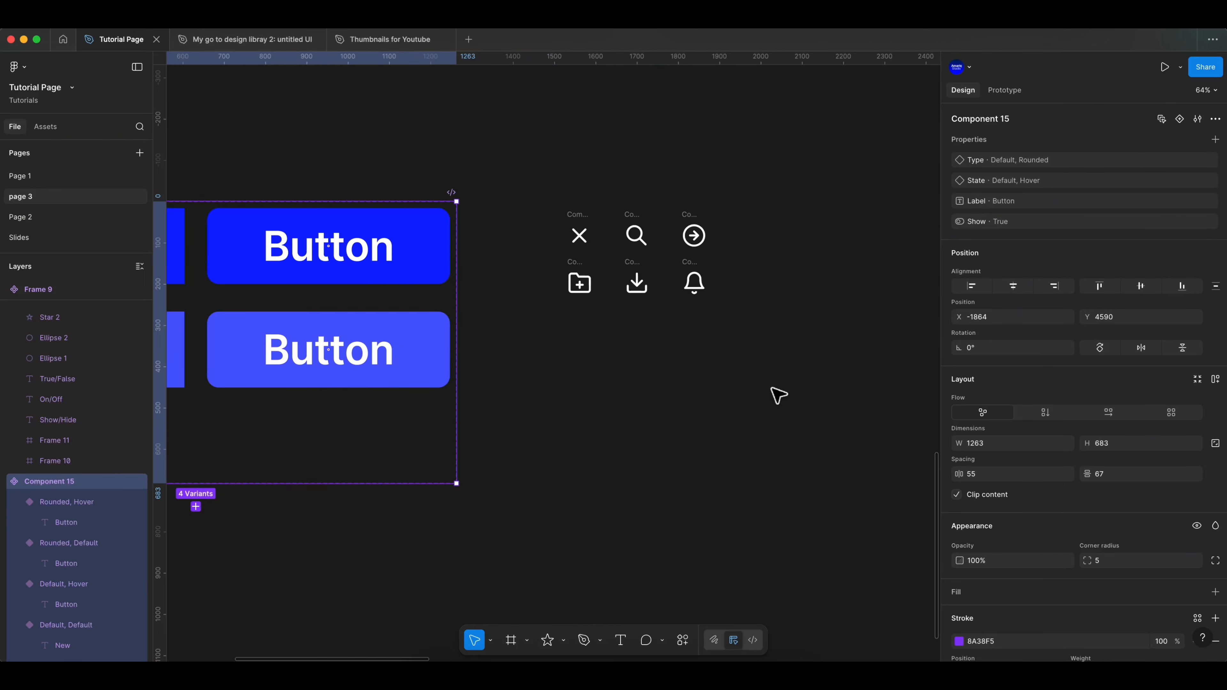
scroll(727, 140, "up", 6)
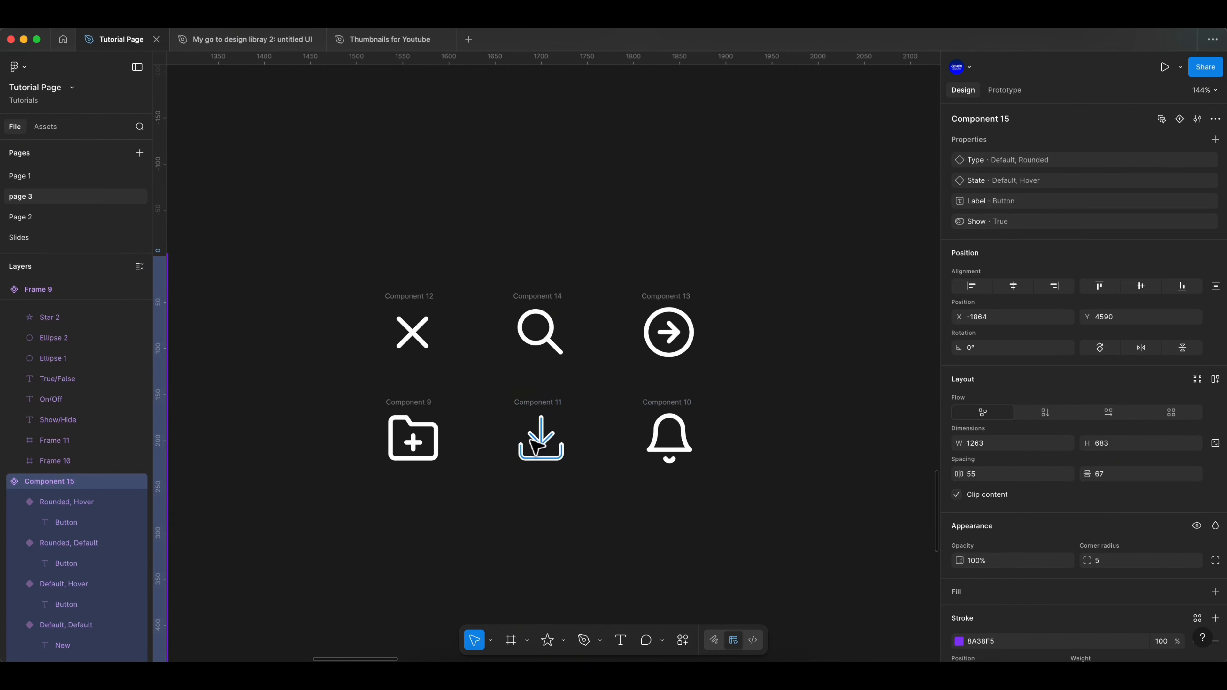
left_click(425, 305)
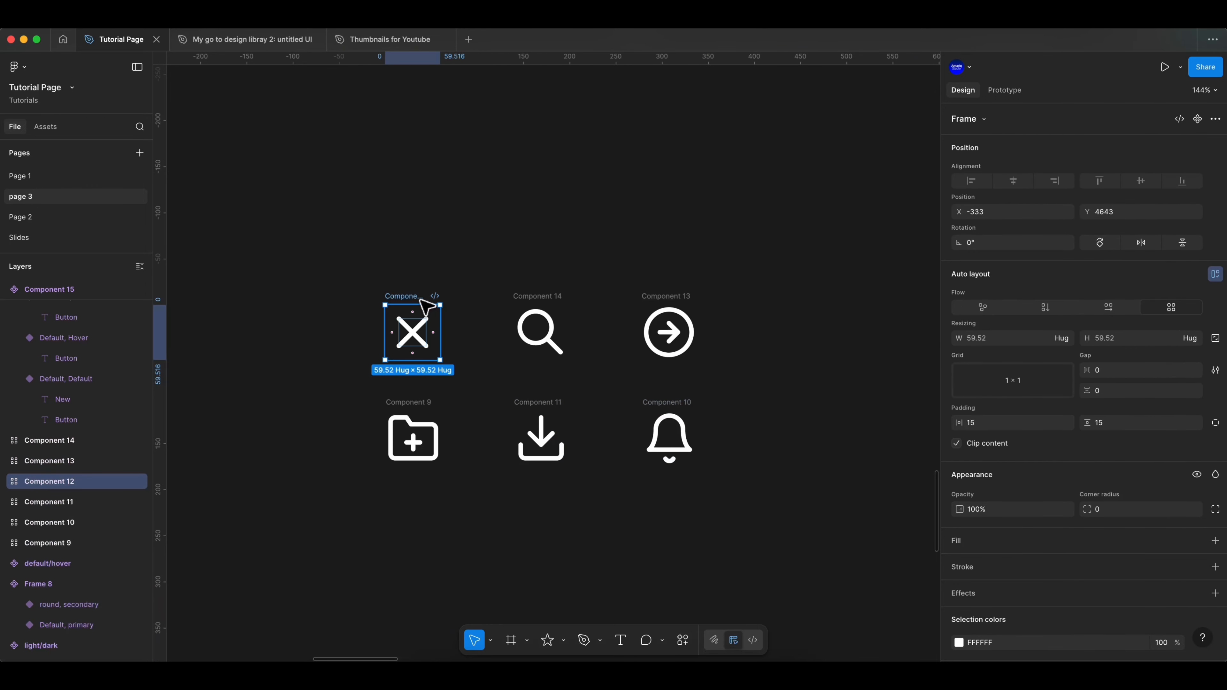
right_click(420, 325)
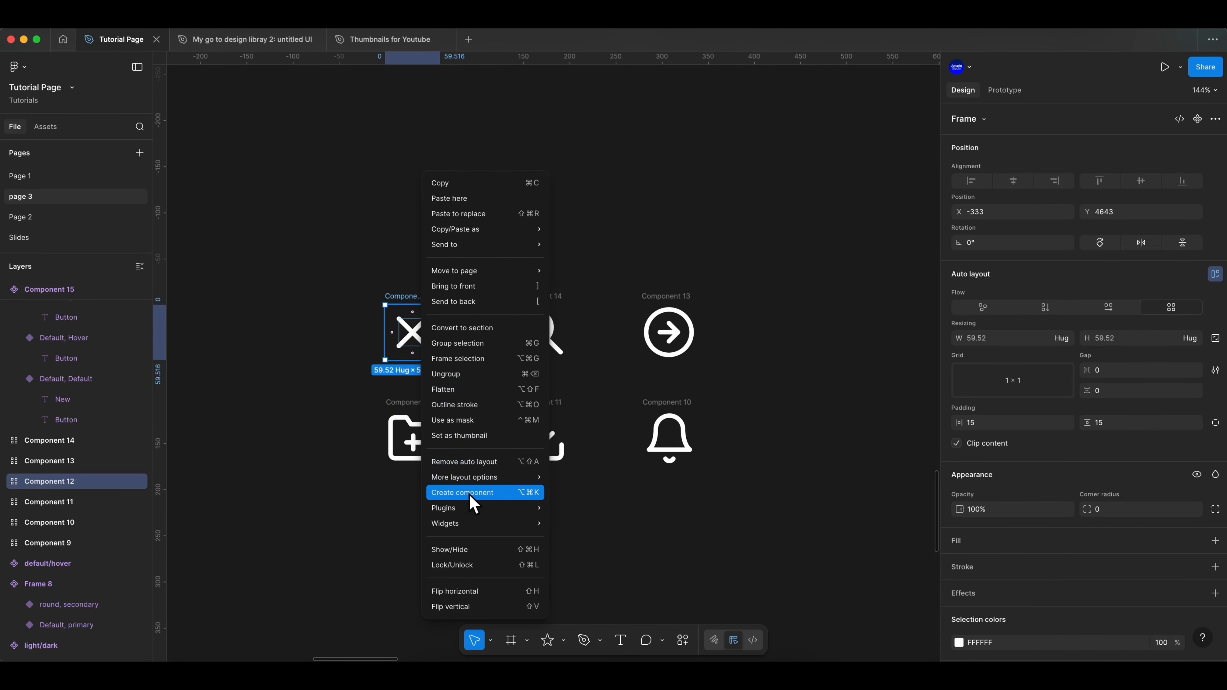
left_click(405, 499)
left_click(427, 497)
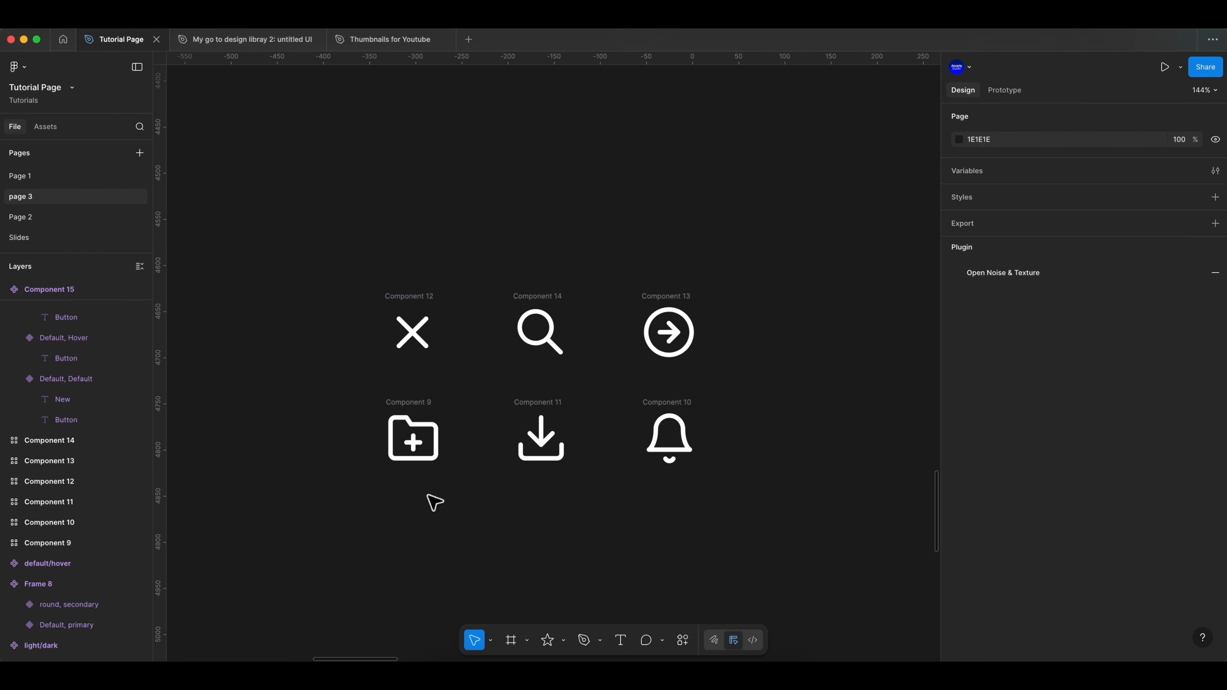
Turn the six icon frames beside the button set into separate components using Create multiple components.
left_click_drag(751, 554, 319, 261)
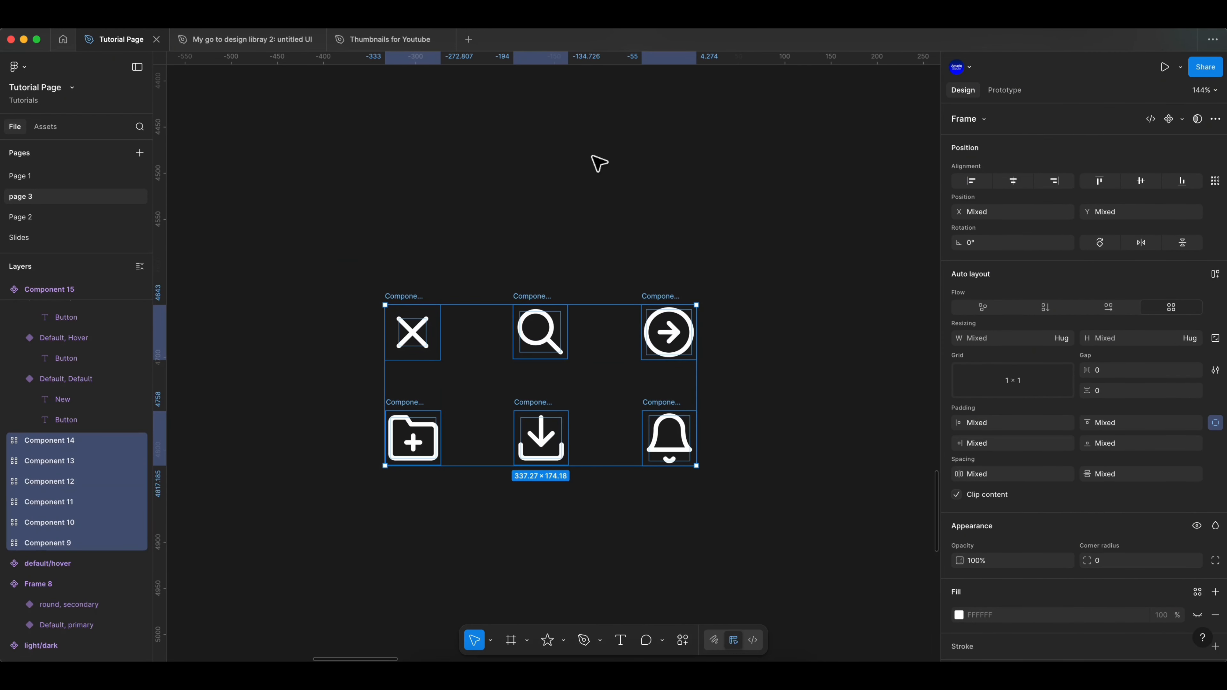
left_click(1182, 120)
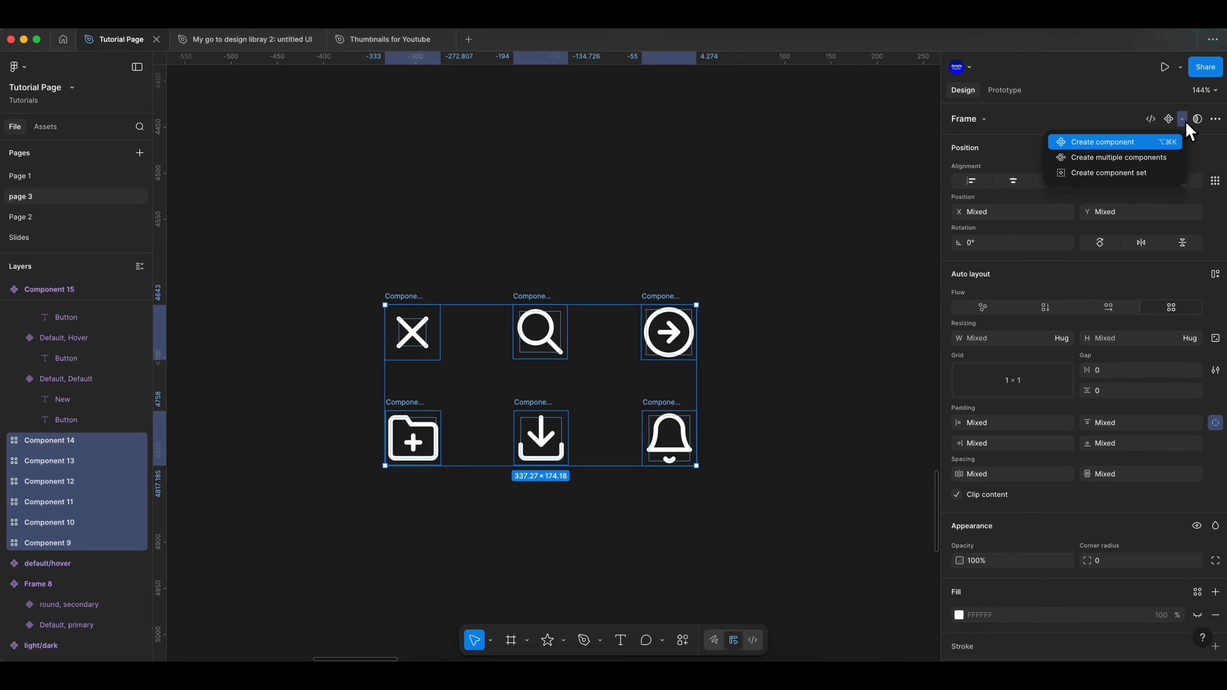
left_click(1152, 166)
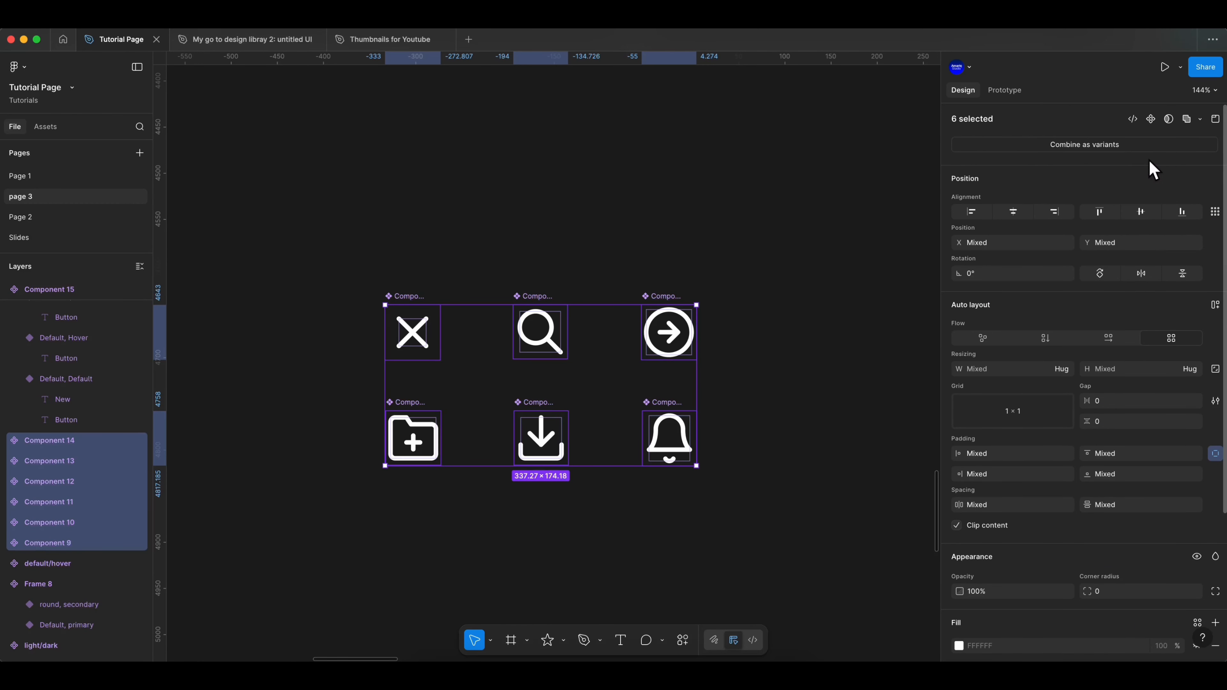
left_click(786, 311)
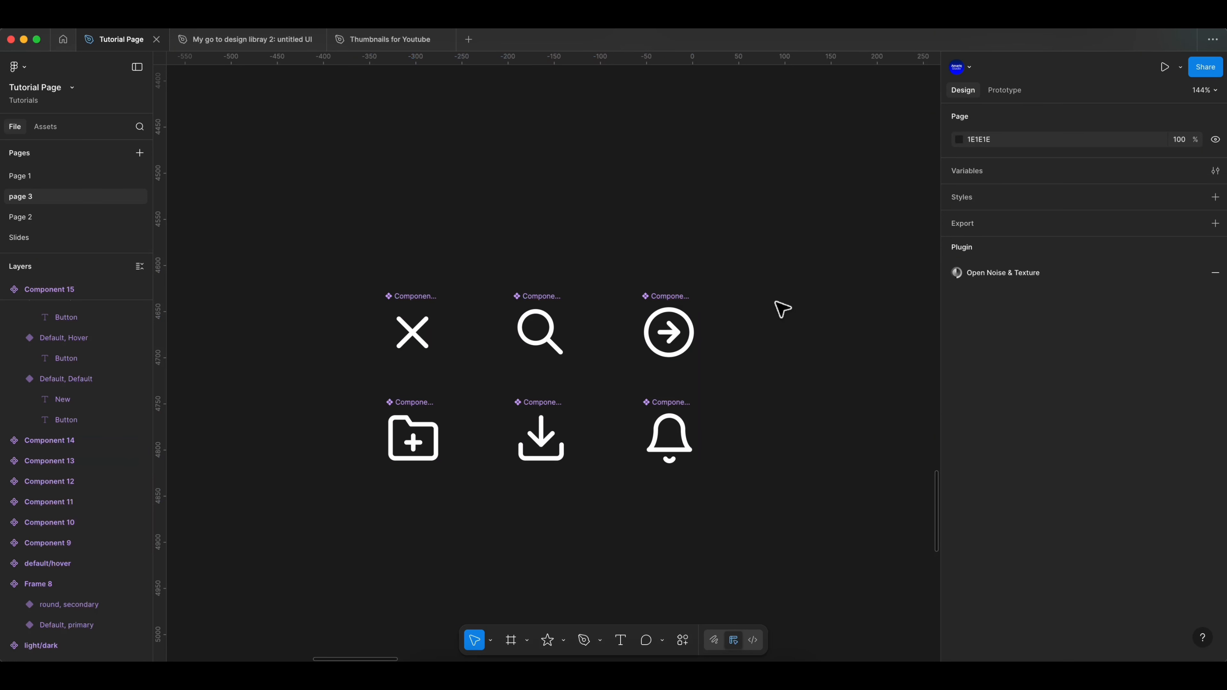
Copy the circled-arrow icon component and paste it into the darker square button with the New text, right of its Button label.
left_click(680, 307)
right_click(679, 309)
left_click(701, 210)
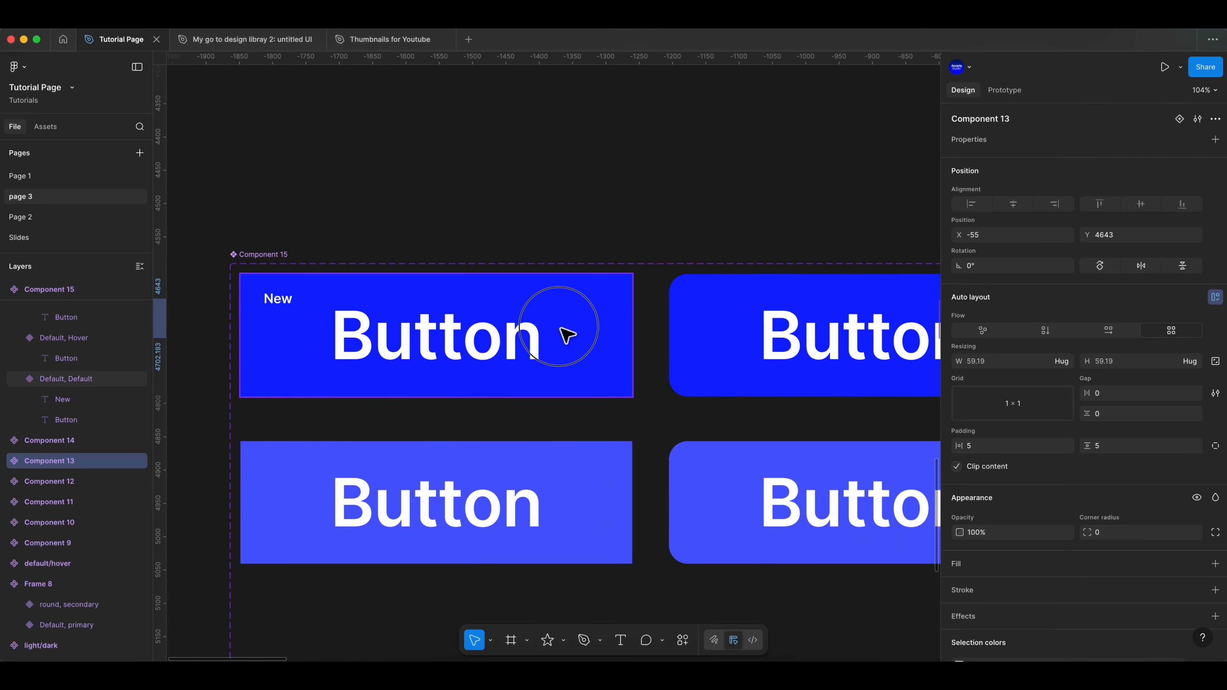
right_click(571, 333)
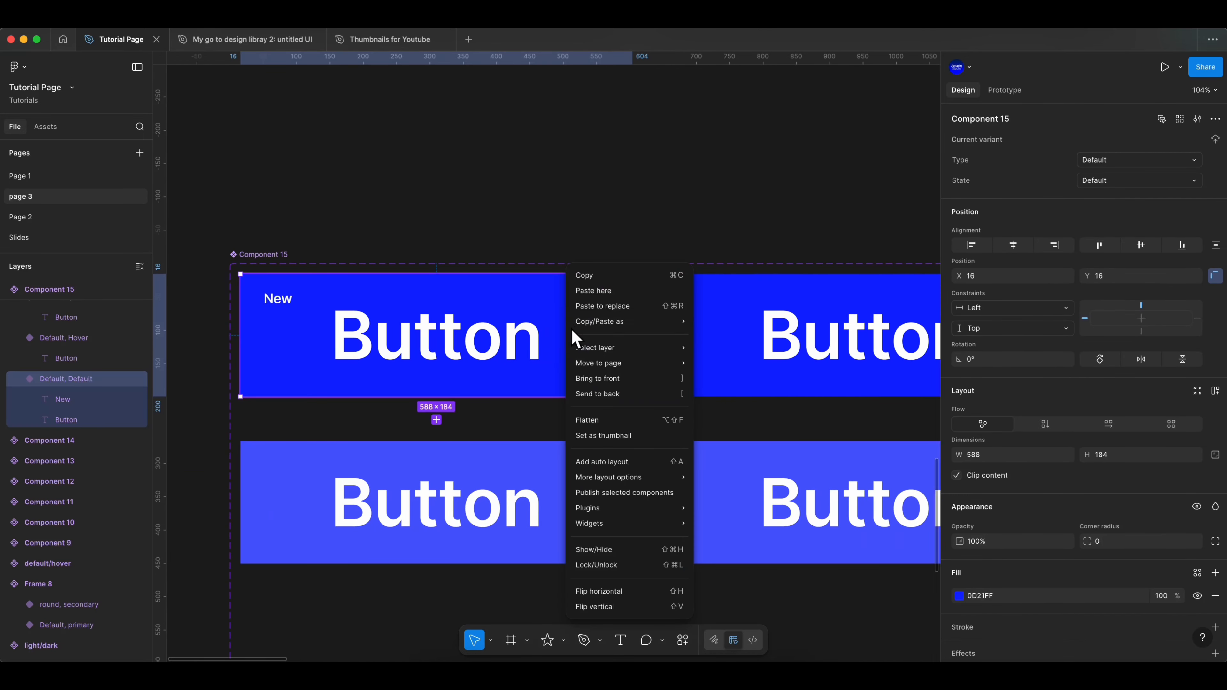
left_click(594, 291)
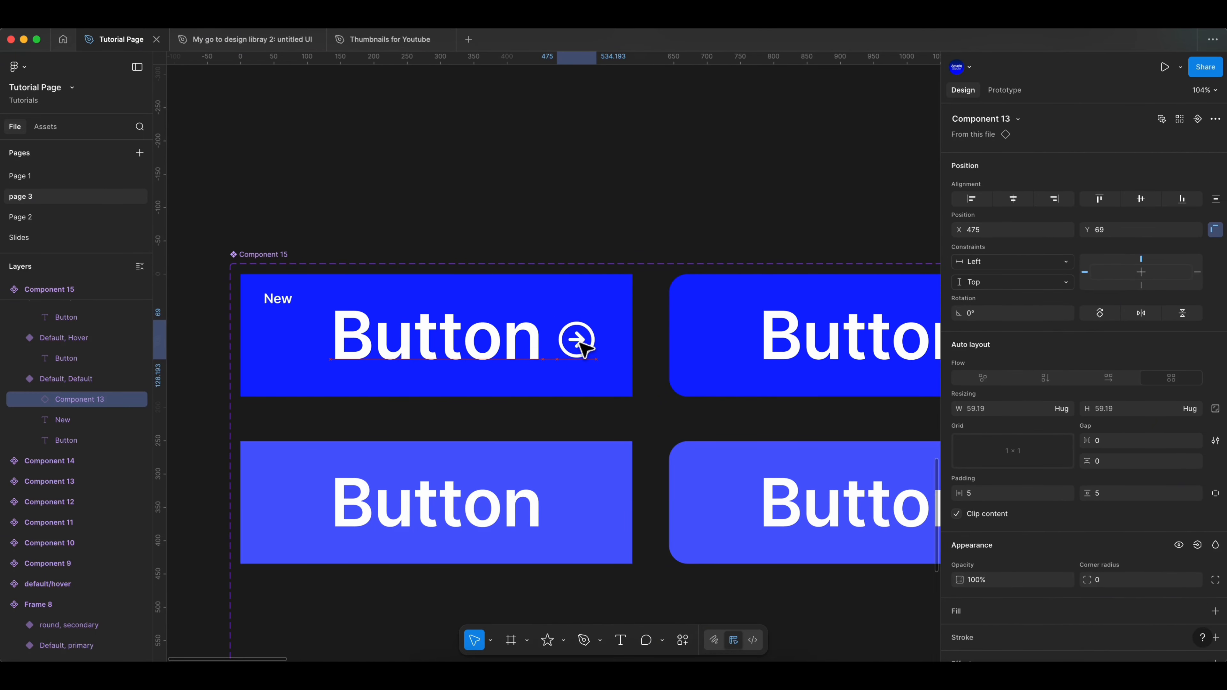
left_click(533, 388)
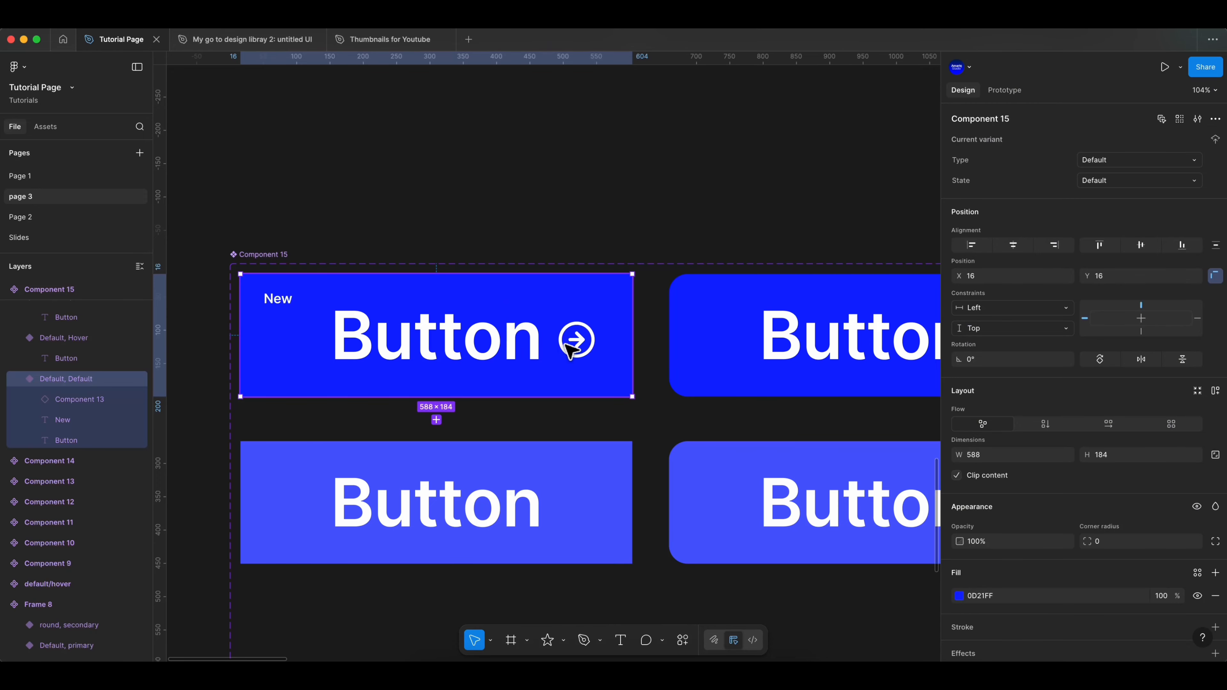
Start an instance swap property for the arrow icon inside the button and name it Icon.
left_click(576, 342)
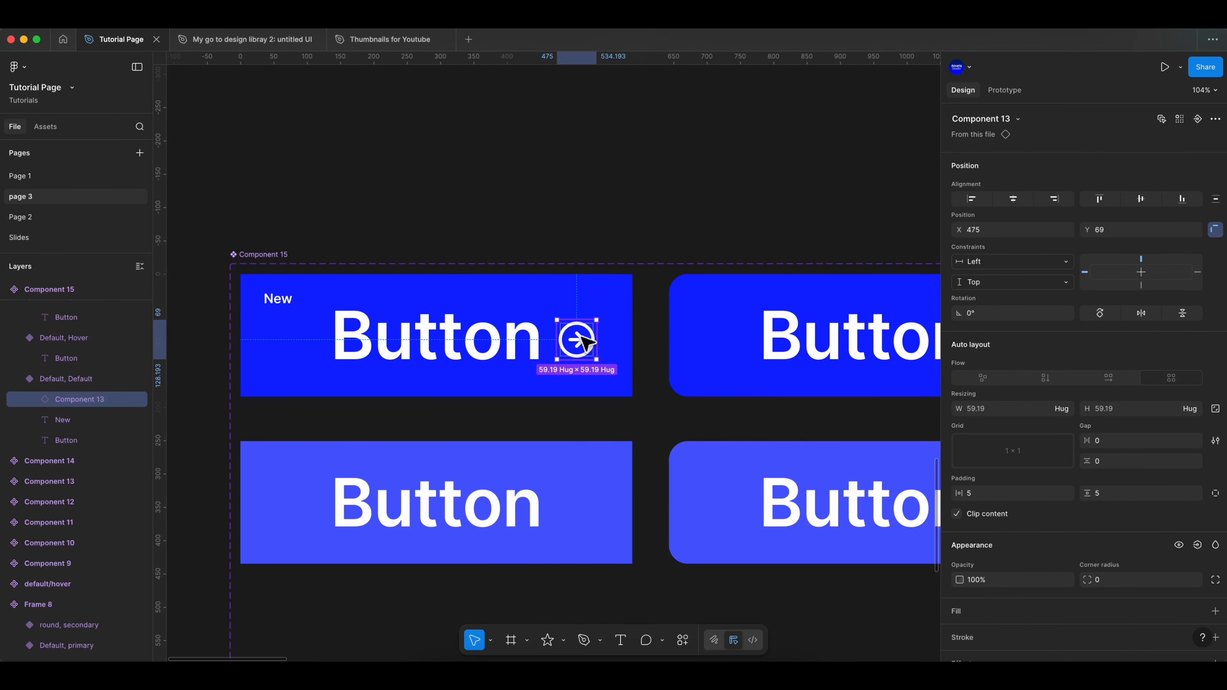
left_click(1197, 119)
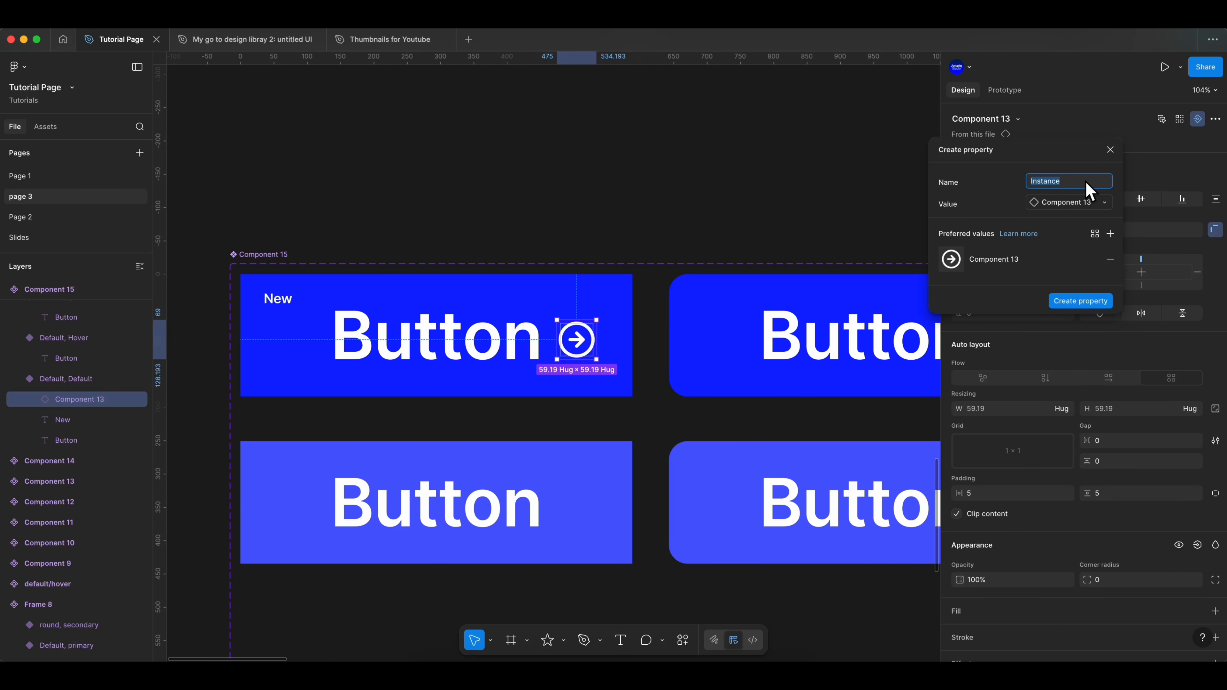
type("Icon")
Add Components 9, 10, 11, 12 and 14 to the Icon property's preferred values and create the property.
left_click(1114, 236)
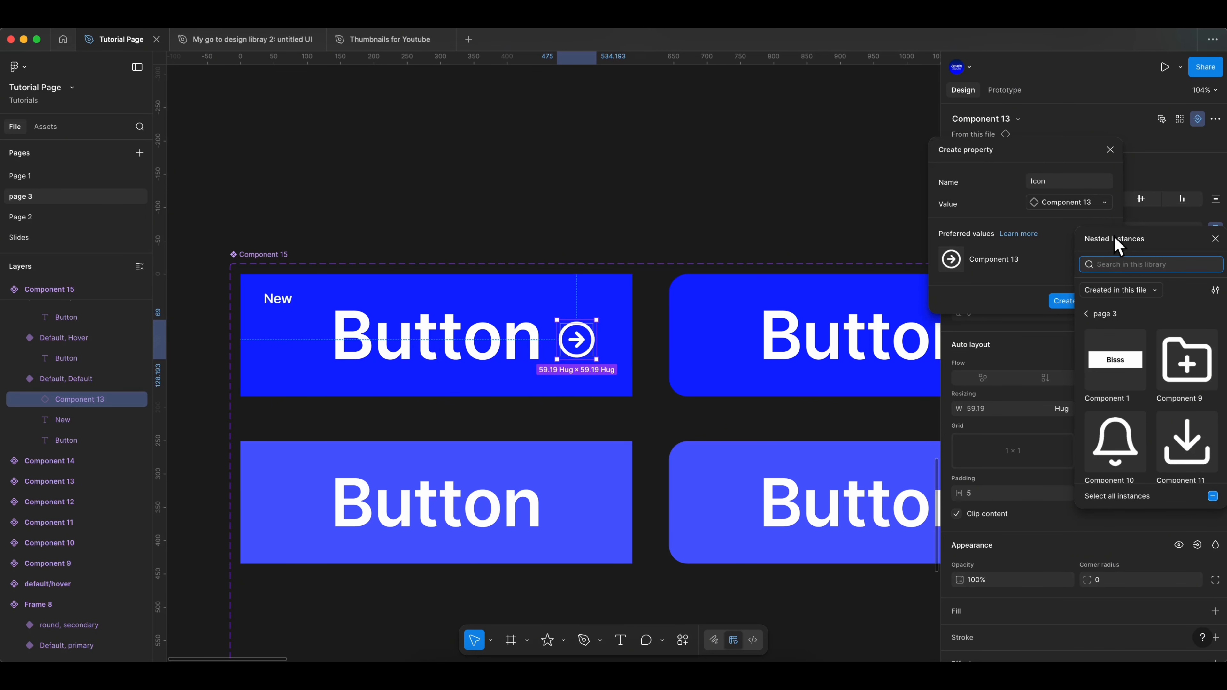
left_click_drag(1144, 238, 1144, 242)
left_click_drag(1144, 241, 1098, 237)
left_click(1138, 355)
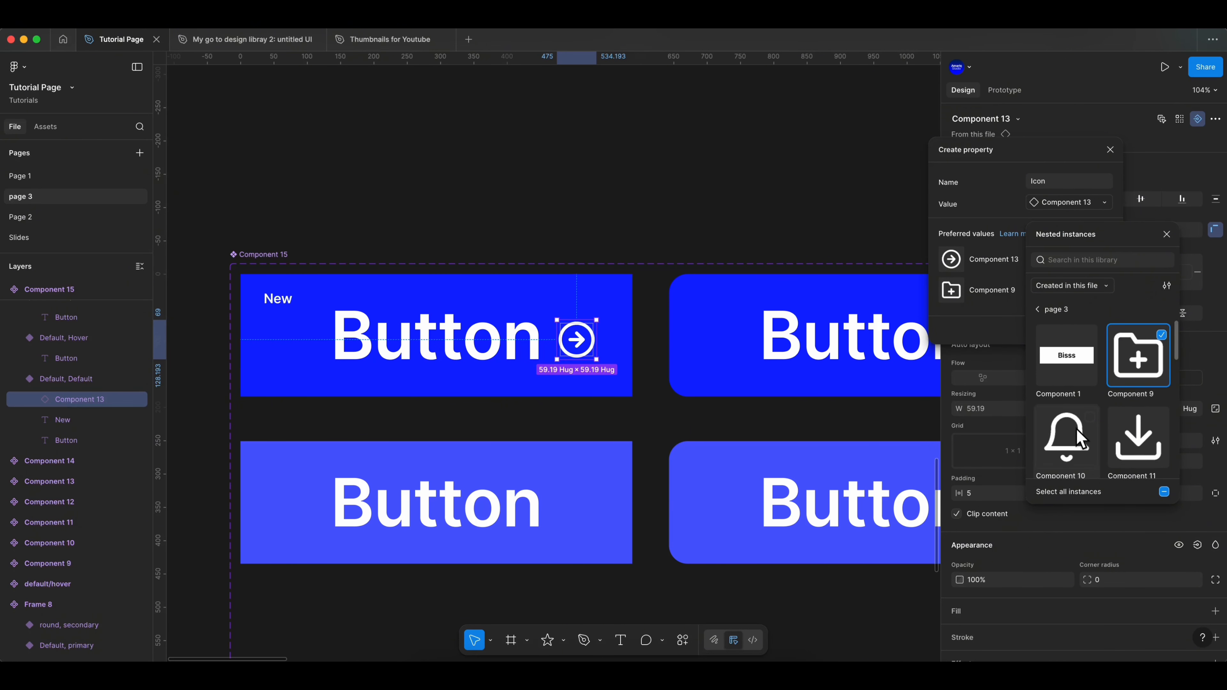
left_click(1077, 429)
left_click(1113, 428)
scroll(1104, 425, "down", 2)
left_click(1073, 430)
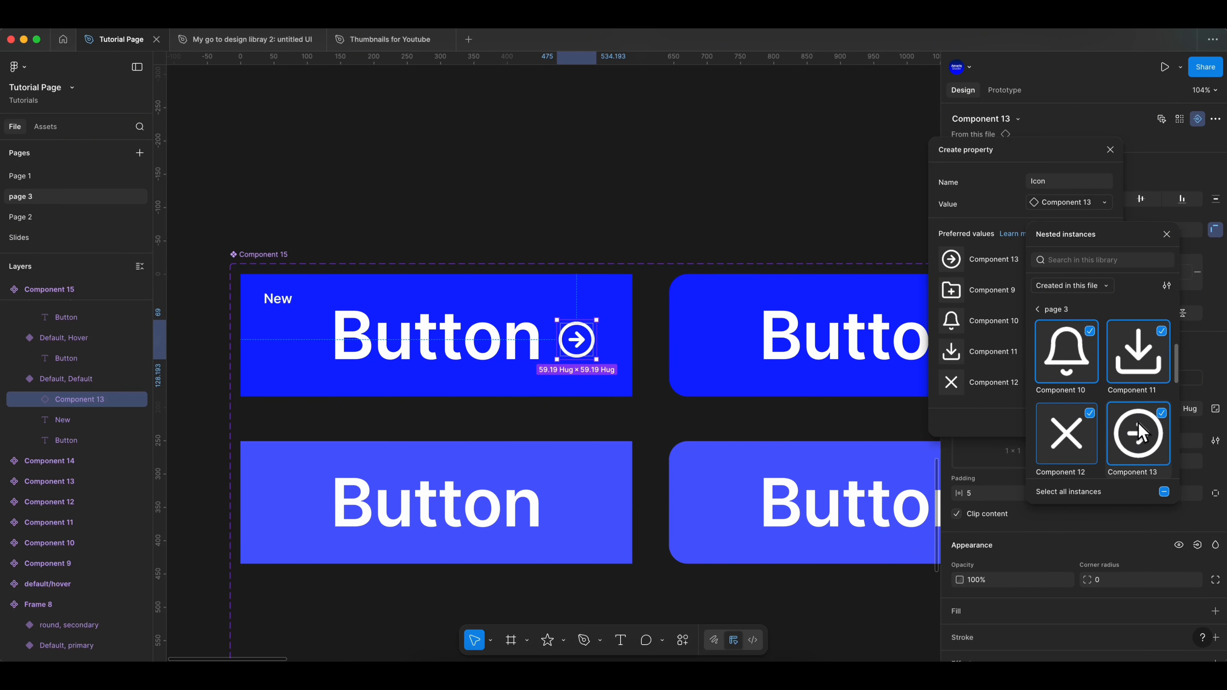
scroll(1109, 415, "down", 4)
scroll(1083, 411, "up", 2)
left_click(1067, 416)
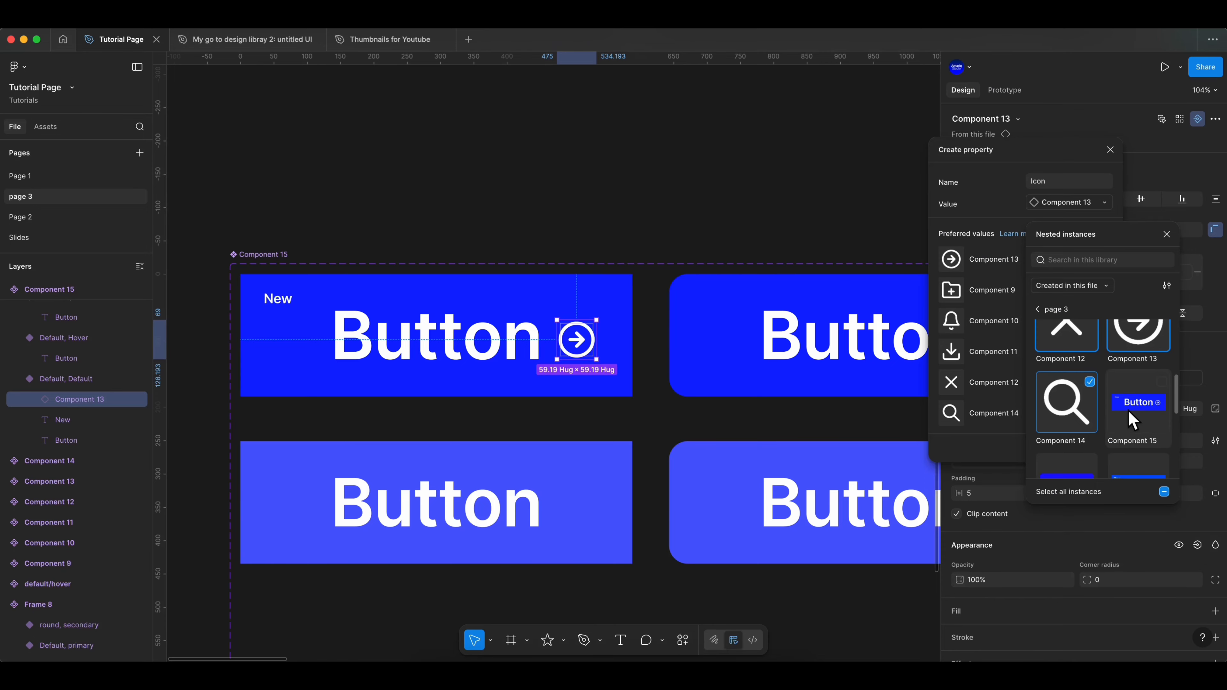
left_click(1167, 235)
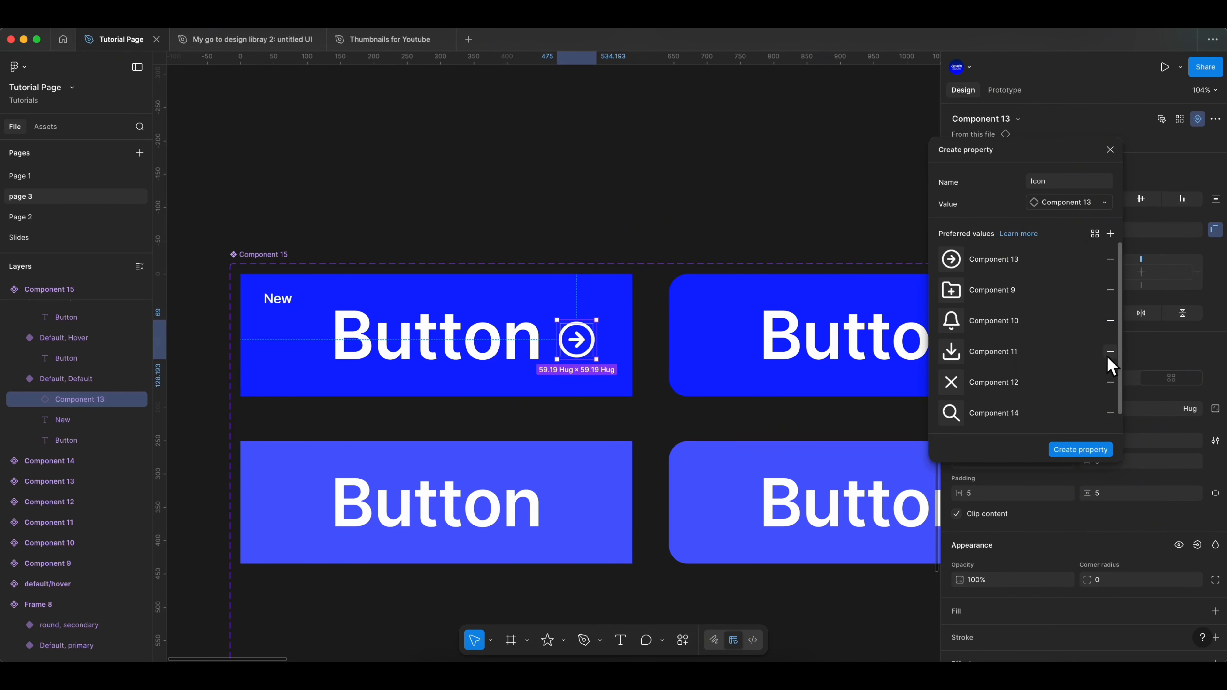
left_click(1081, 450)
Place an instance of the square button with the New text and arrow icon below the component set.
scroll(488, 230, "down", 5)
left_click(503, 274)
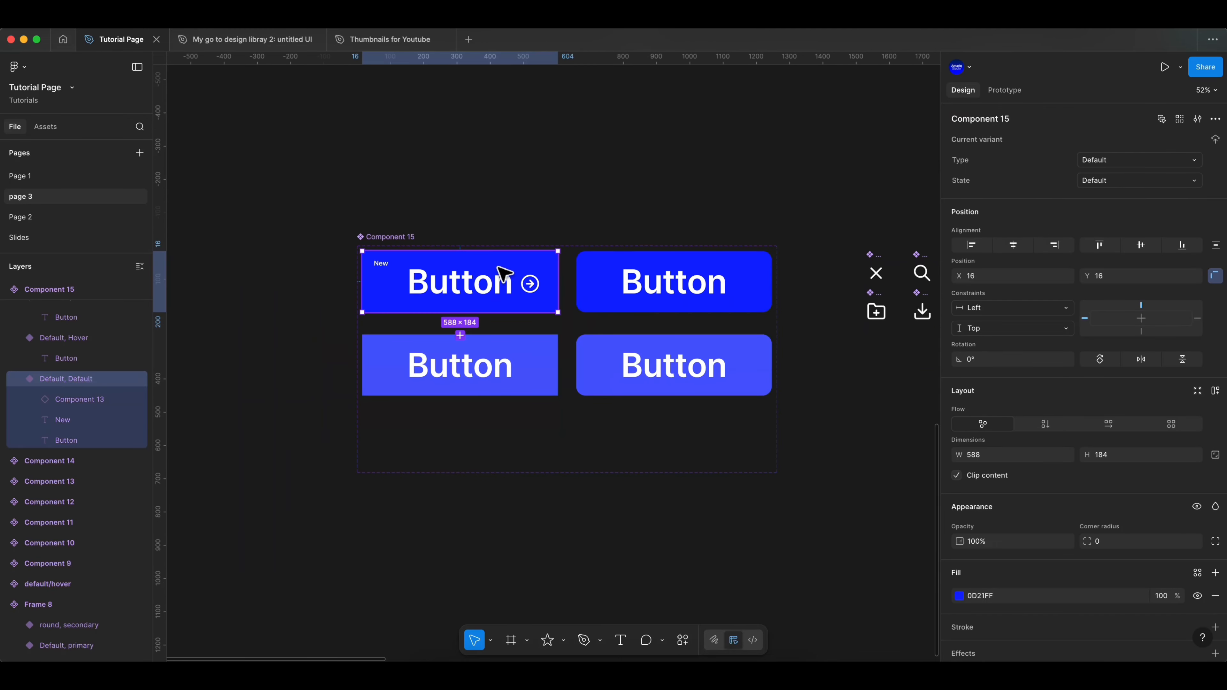
left_click_drag(502, 274, 465, 535)
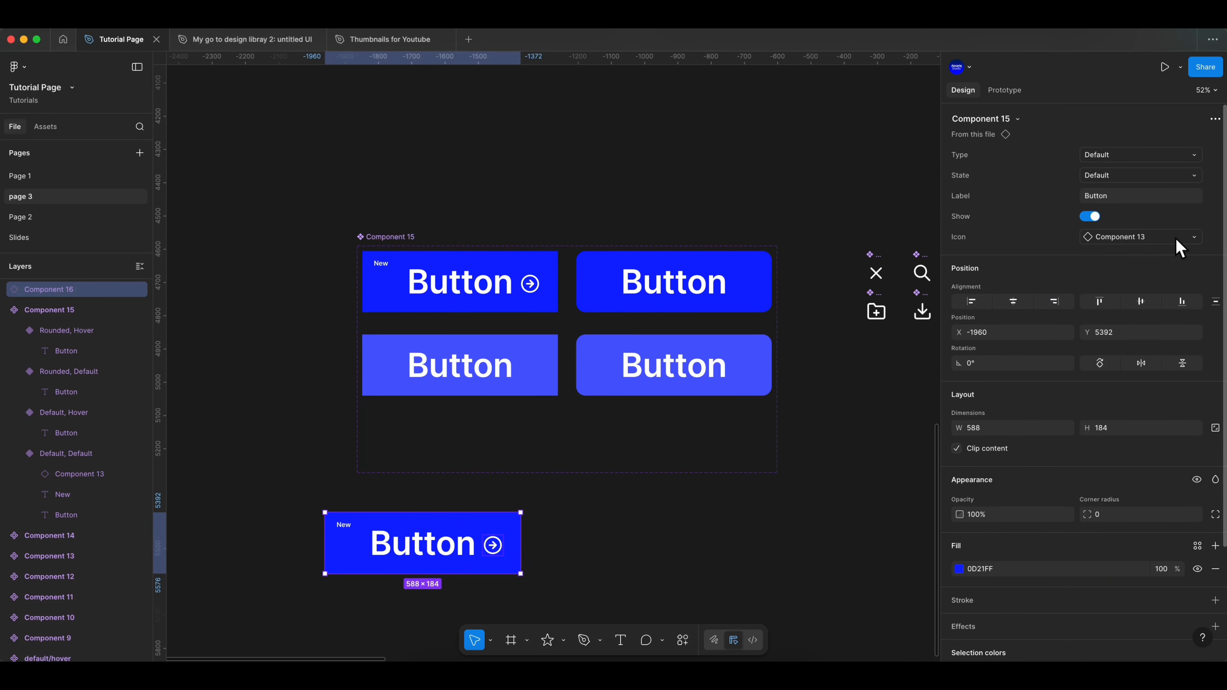
Swap the instance's Icon property in turn to the folder, bell, download, X and search icons.
left_click(1188, 240)
scroll(685, 487, "up", 5)
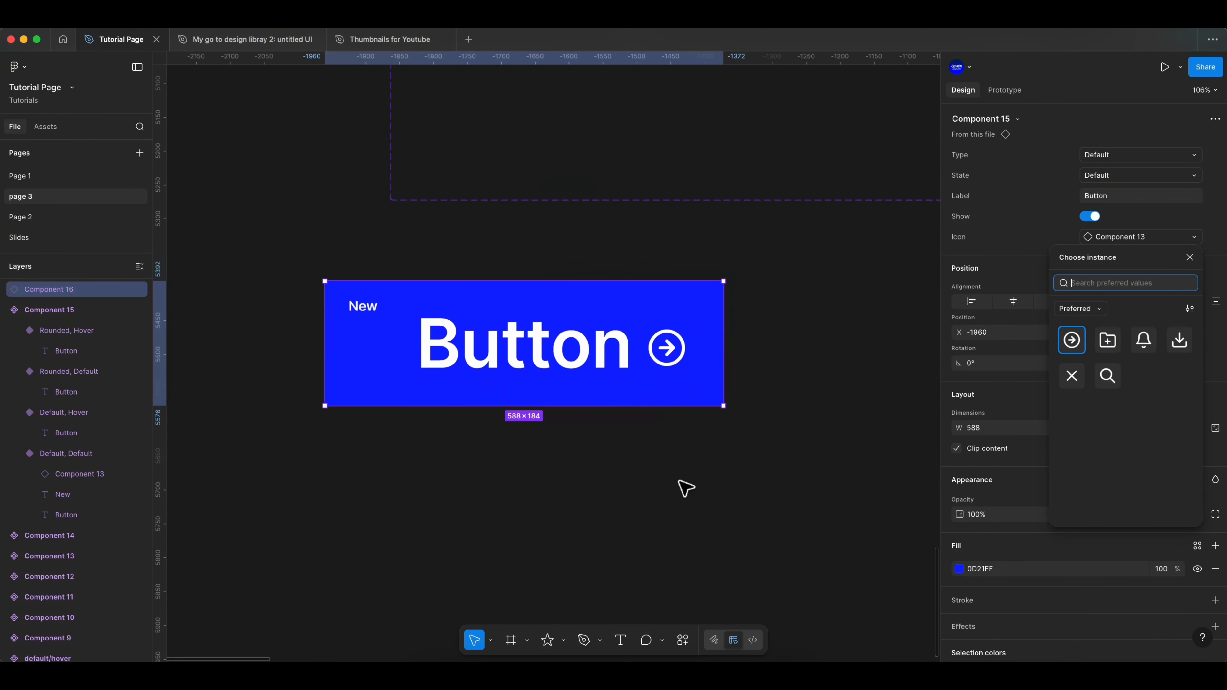
left_click(1111, 344)
left_click(1170, 237)
left_click(1148, 341)
left_click(1169, 237)
left_click(1181, 341)
left_click(1169, 238)
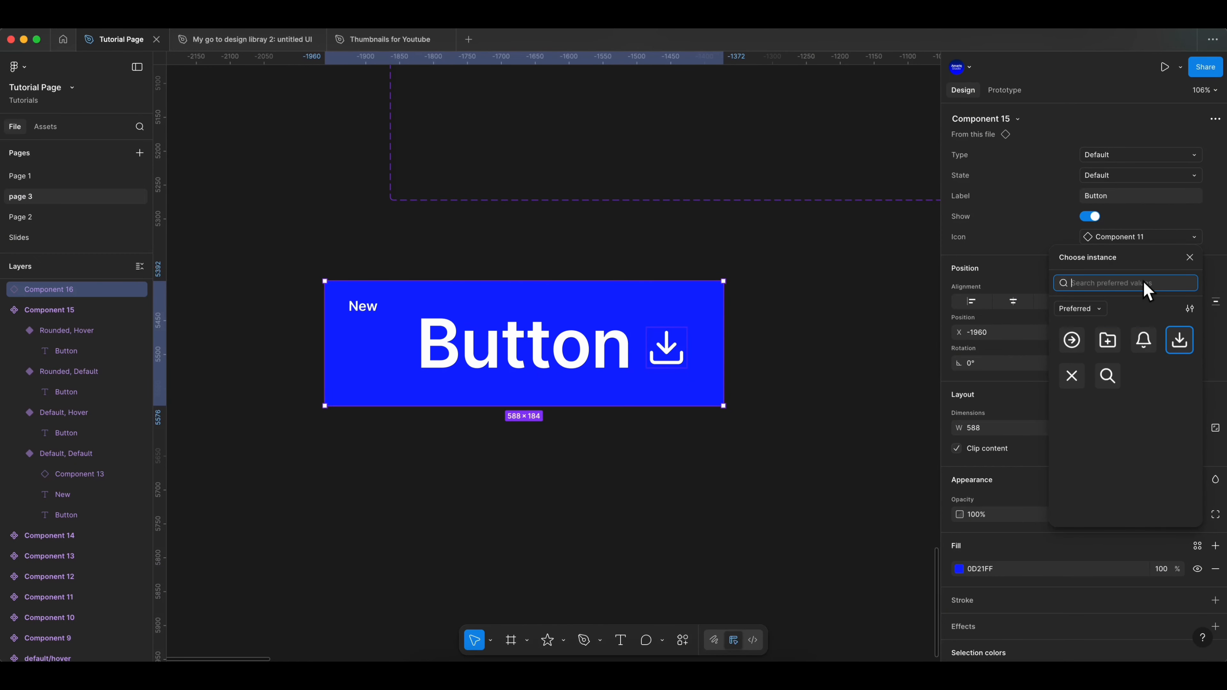
left_click(1075, 376)
left_click(1172, 237)
left_click(1118, 384)
Swap the instance's icon to the folder and finally to the bell.
scroll(540, 315, "down", 5)
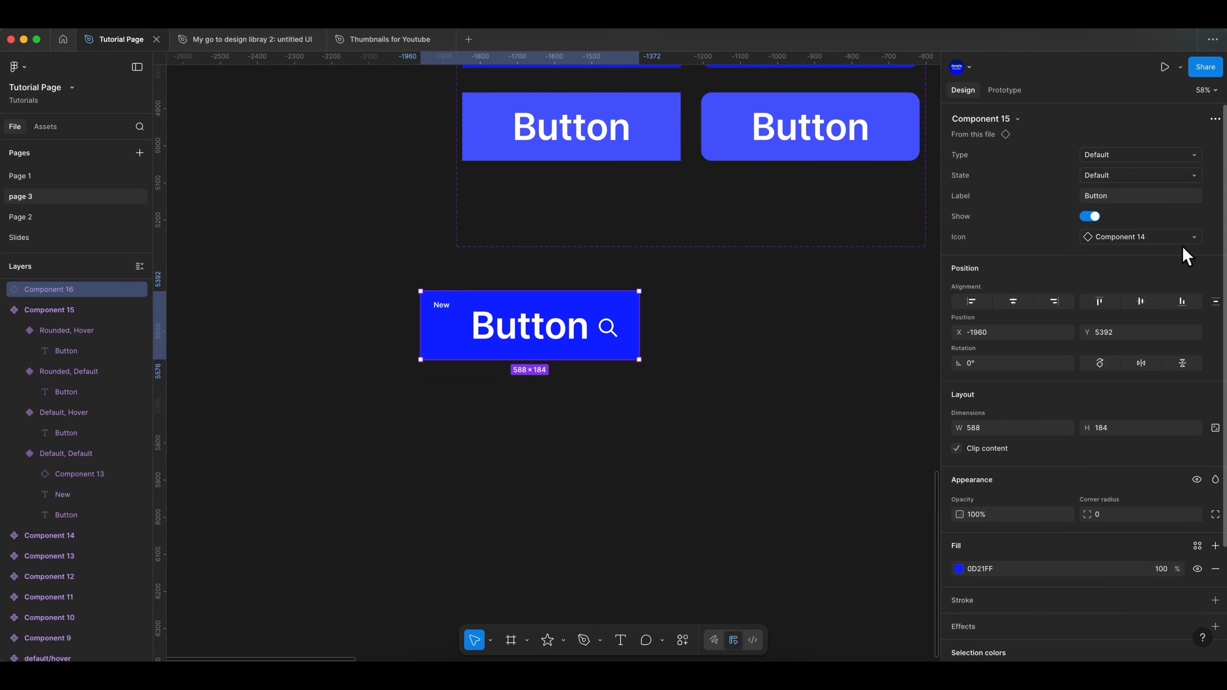
left_click(1171, 238)
left_click(1141, 344)
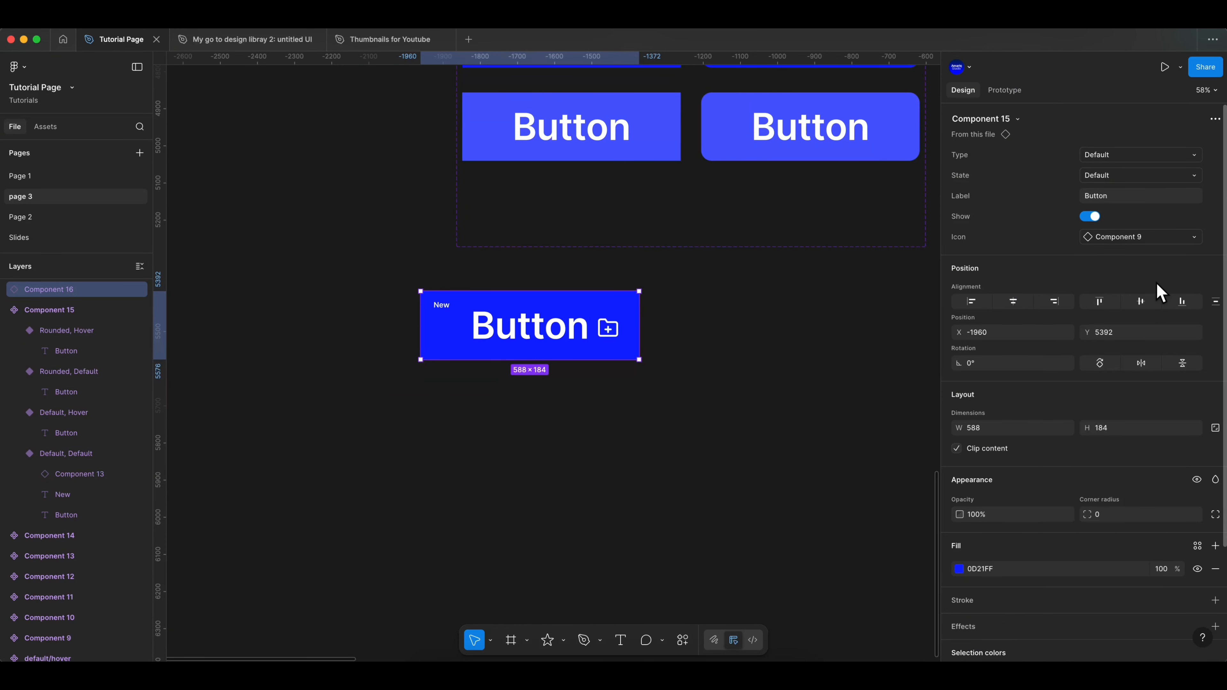
left_click(1180, 237)
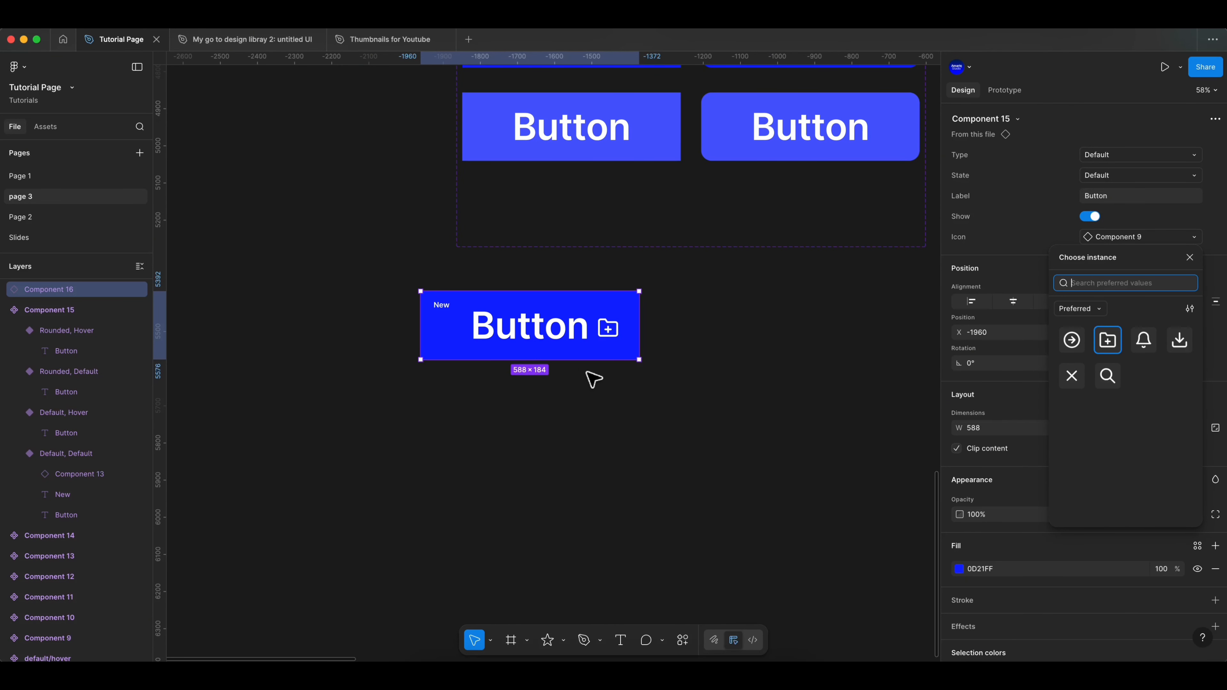
left_click(1143, 340)
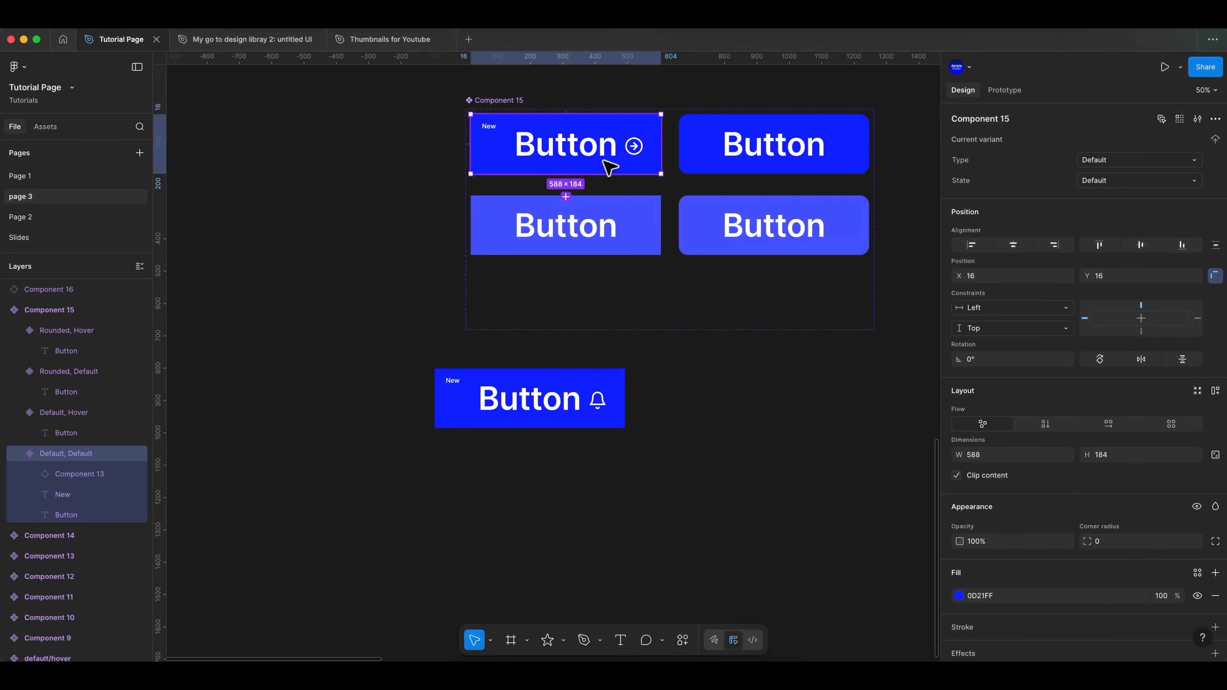
Place a second instance of the New button below the first and set its Icon property to the folder, Component 9.
left_click_drag(613, 167, 586, 517)
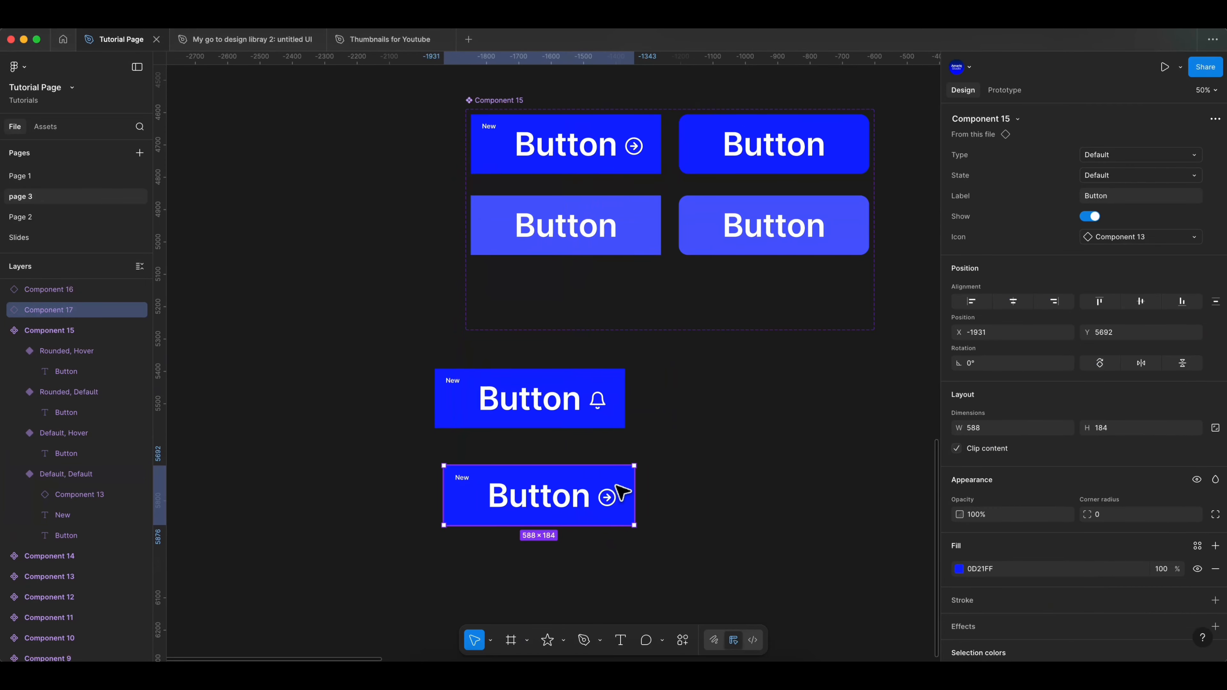
left_click(1132, 241)
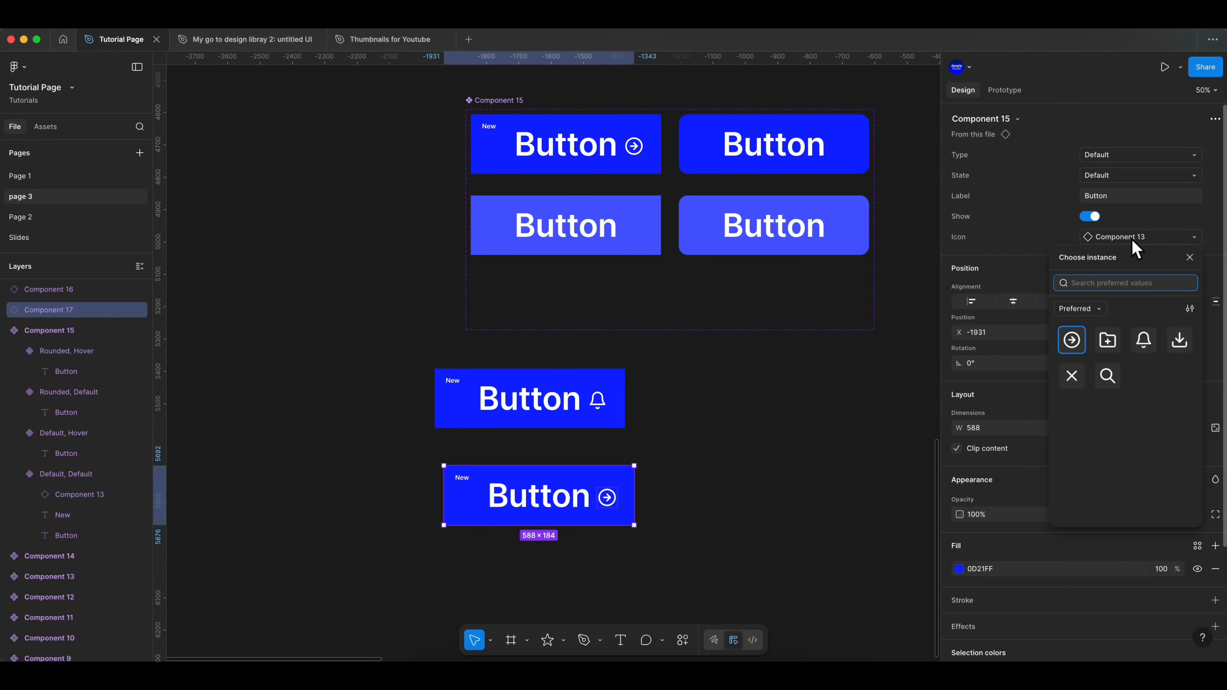
left_click(1108, 341)
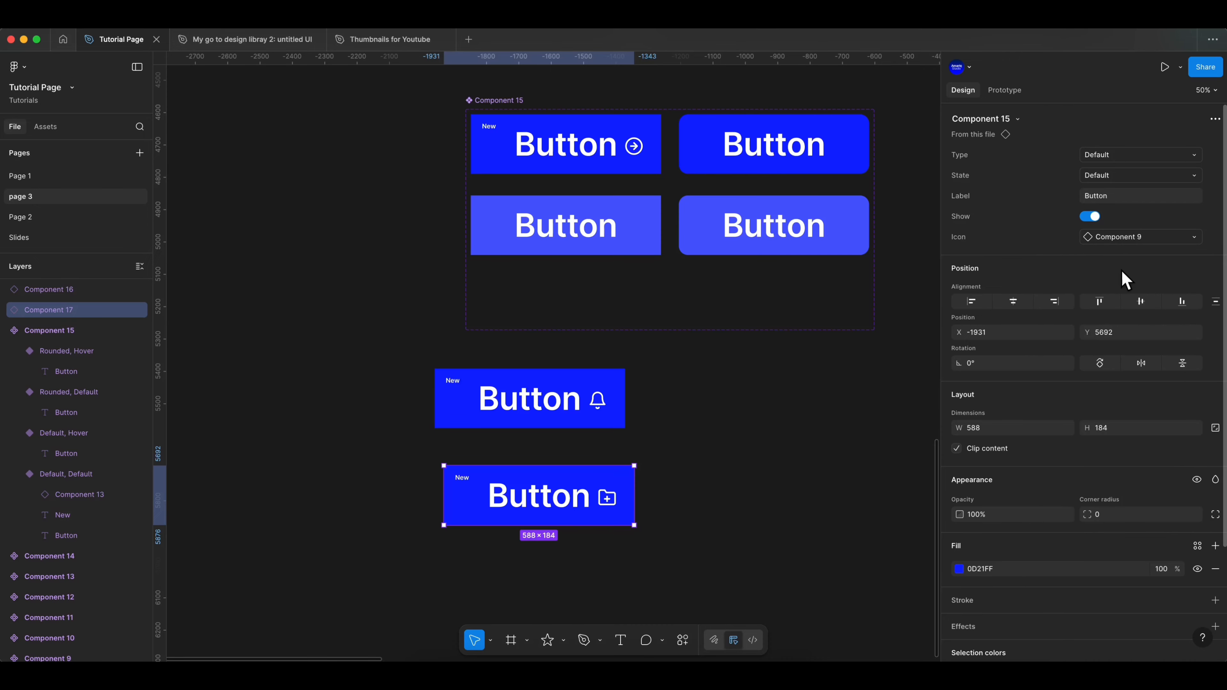
Toggle the second instance's Show property off and back on, looking through its State and Type options in between.
left_click(1095, 217)
left_click(1126, 179)
left_click(1125, 194)
left_click(1161, 154)
left_click(1154, 170)
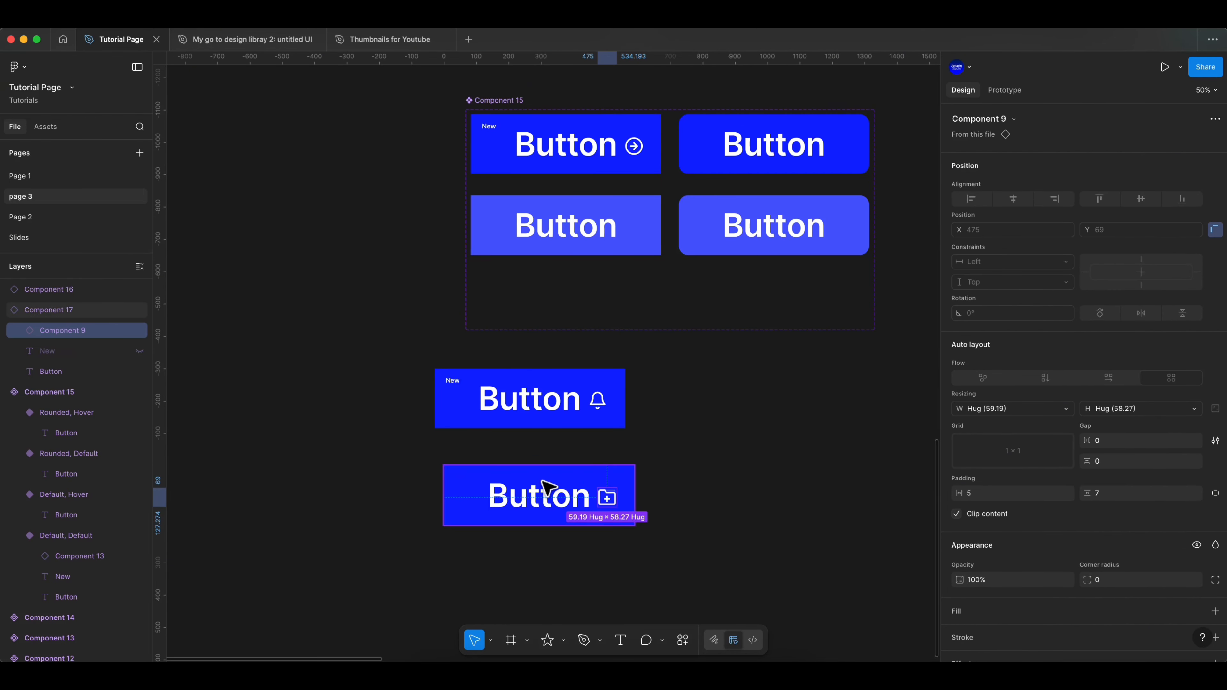
key("Escape")
left_click(1091, 217)
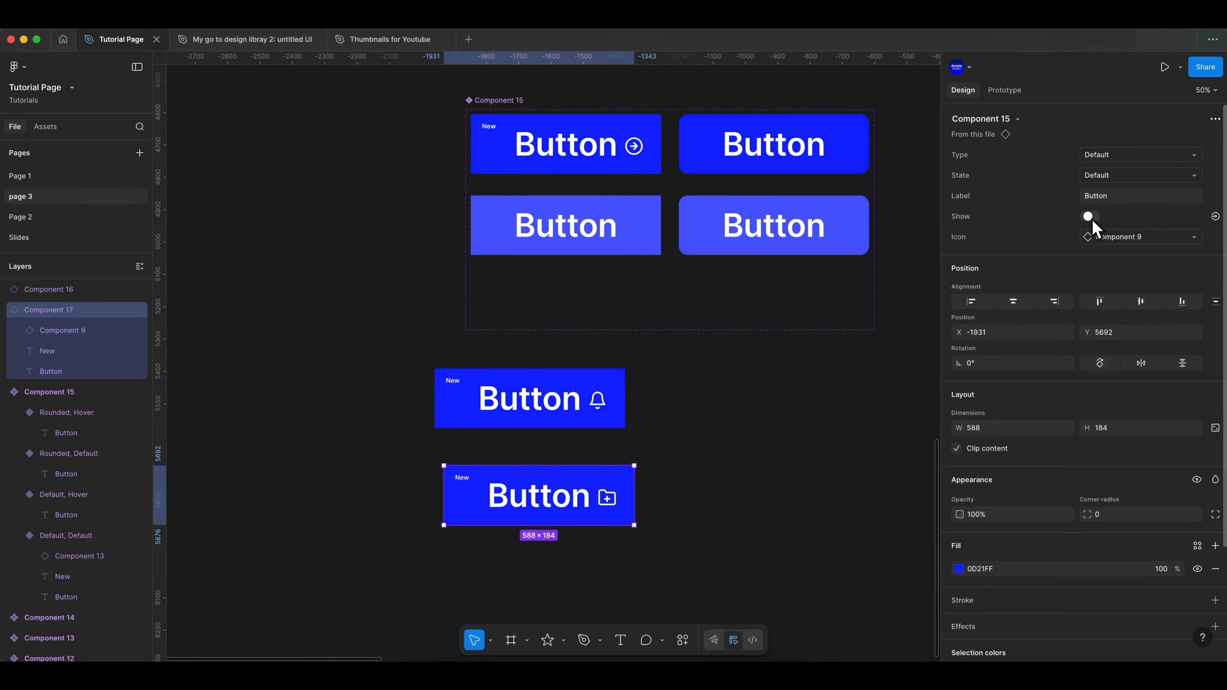
Pick another component for the second instance's Icon property and deselect the instance.
left_click(1153, 237)
left_click(1107, 338)
left_click(698, 396)
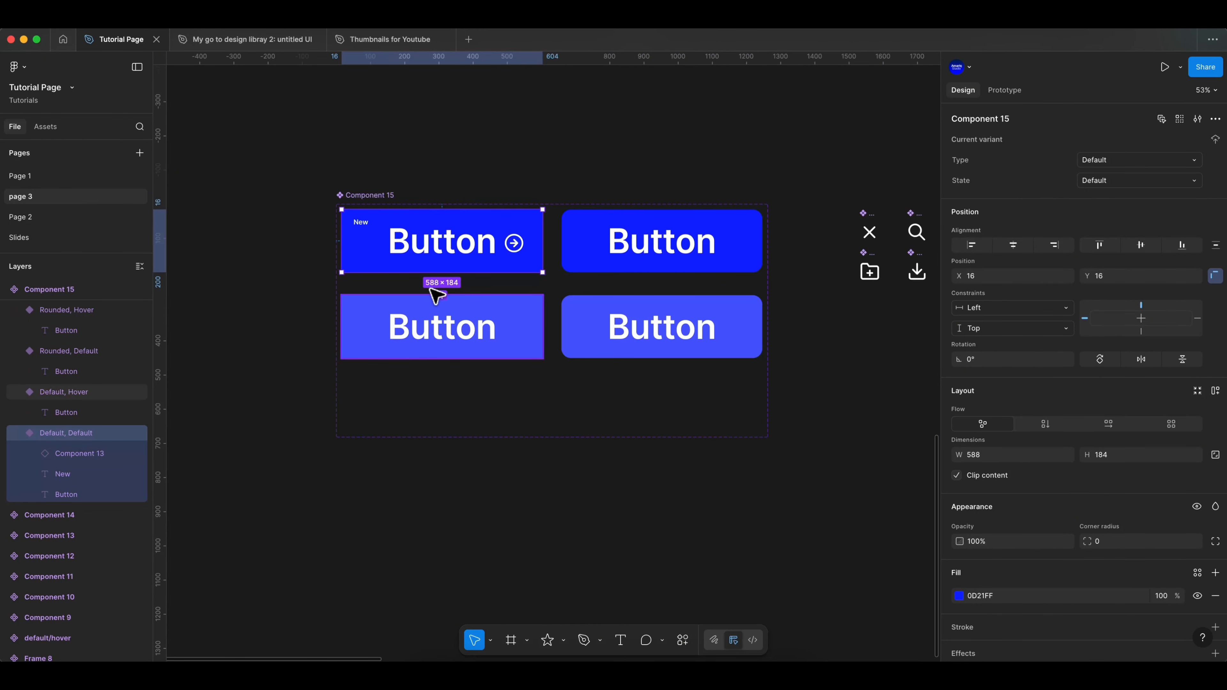
Place four instances of the Default, Default button below the component set in two rows of two.
left_click(473, 266)
left_click_drag(471, 269, 637, 531, "alt")
scroll(452, 573, "down", 1)
scroll(637, 530, "down", 2)
left_click_drag(643, 476, 672, 616, "alt")
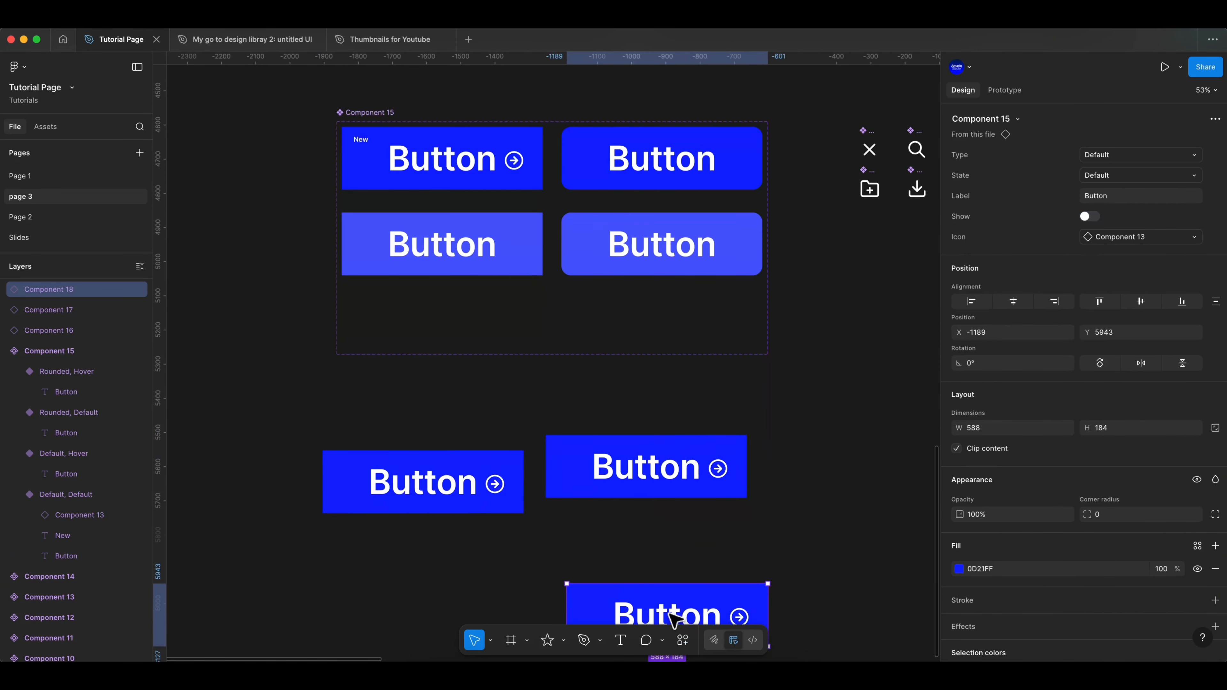
scroll(673, 617, "down", 3)
left_click_drag(677, 502, 447, 516, "alt")
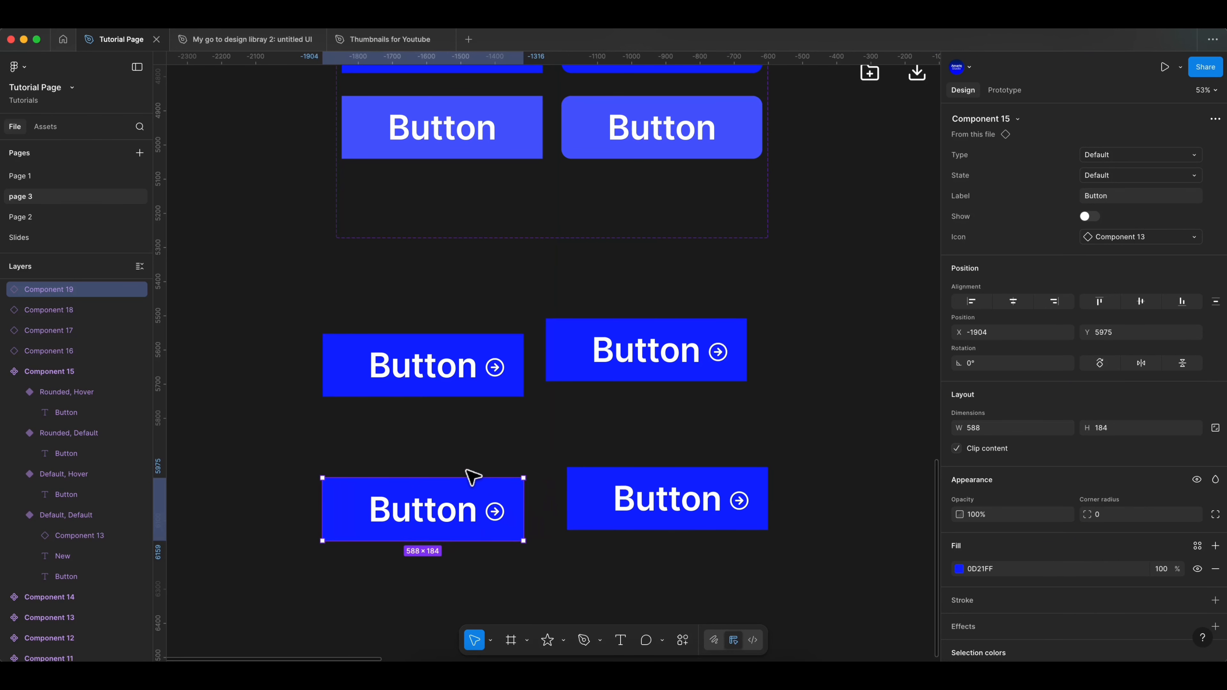
Enable Show on the upper-left instance and swap the upper-right instance's Icon to the bell, Component 10.
left_click(508, 368)
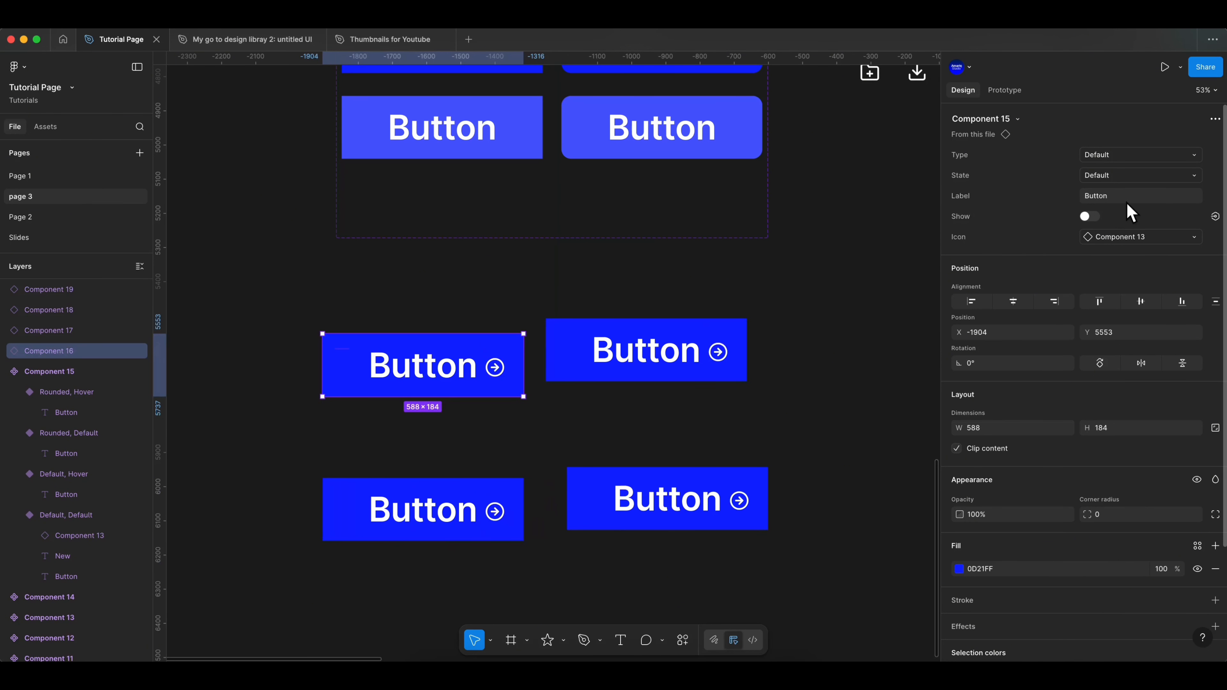
left_click(1090, 216)
left_click(725, 362)
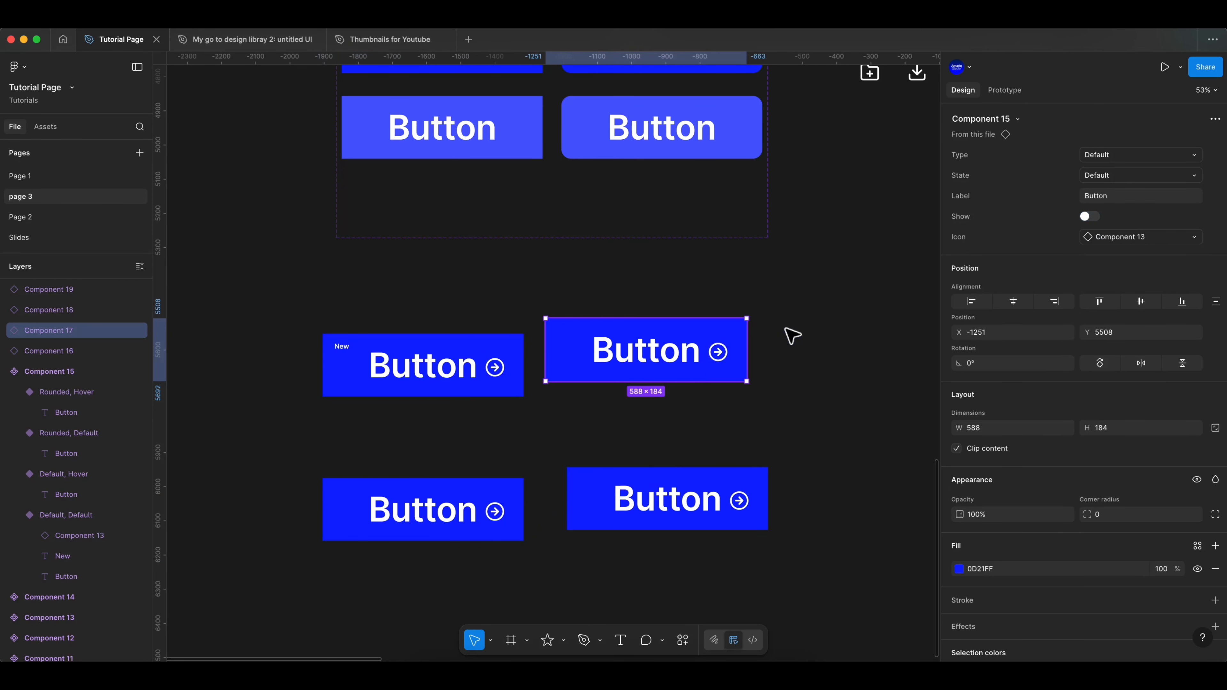
left_click(1172, 239)
left_click(1144, 340)
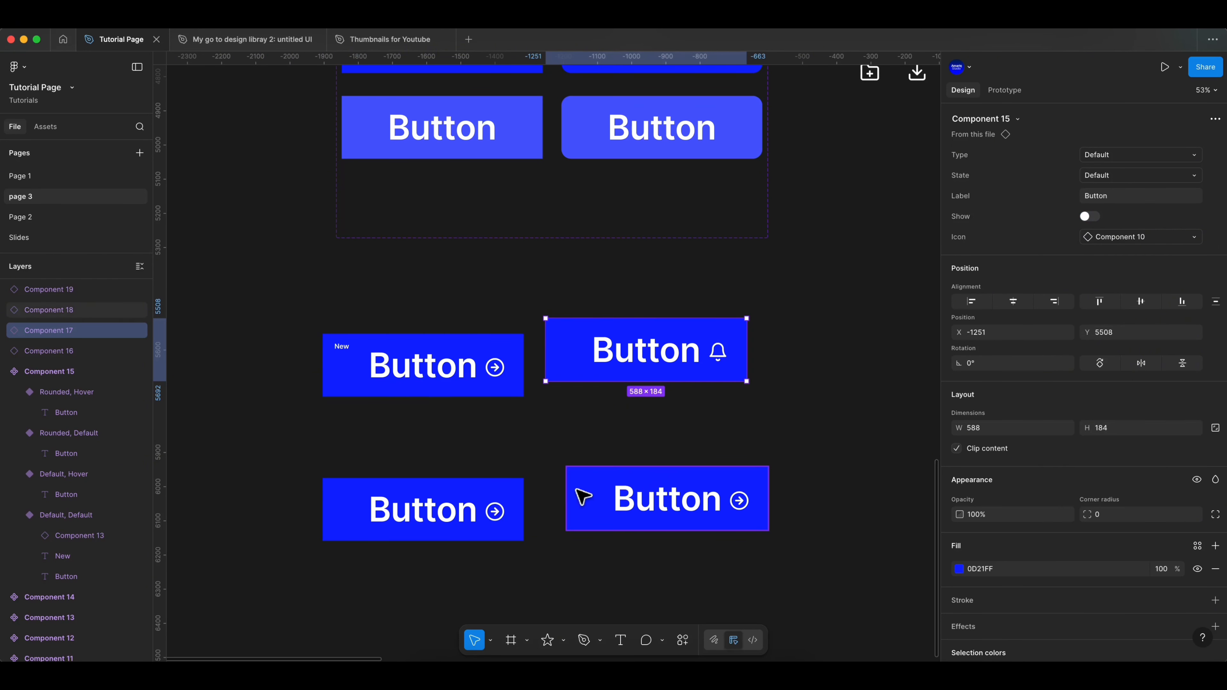
Set the lower-left instance's Label to Click.
left_click(452, 532)
left_click(1117, 196)
type("Click")
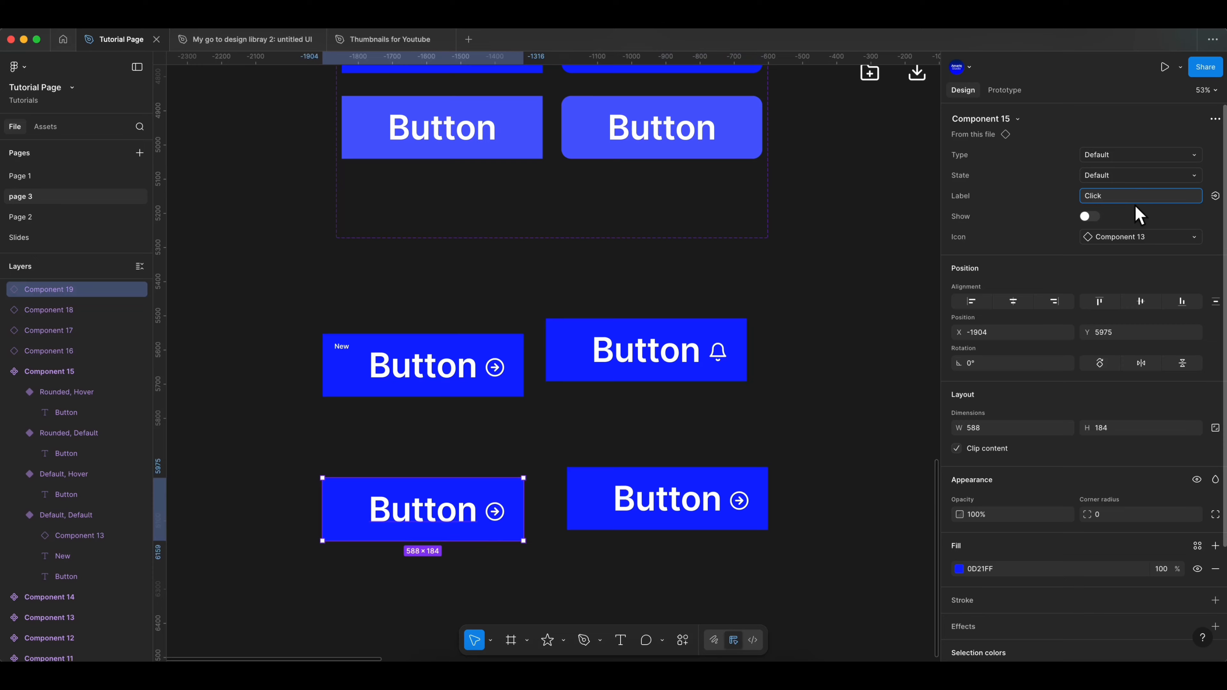
Enable Show on the lower-right instance and choose a different component for its Icon property.
left_click(666, 511)
left_click(1091, 218)
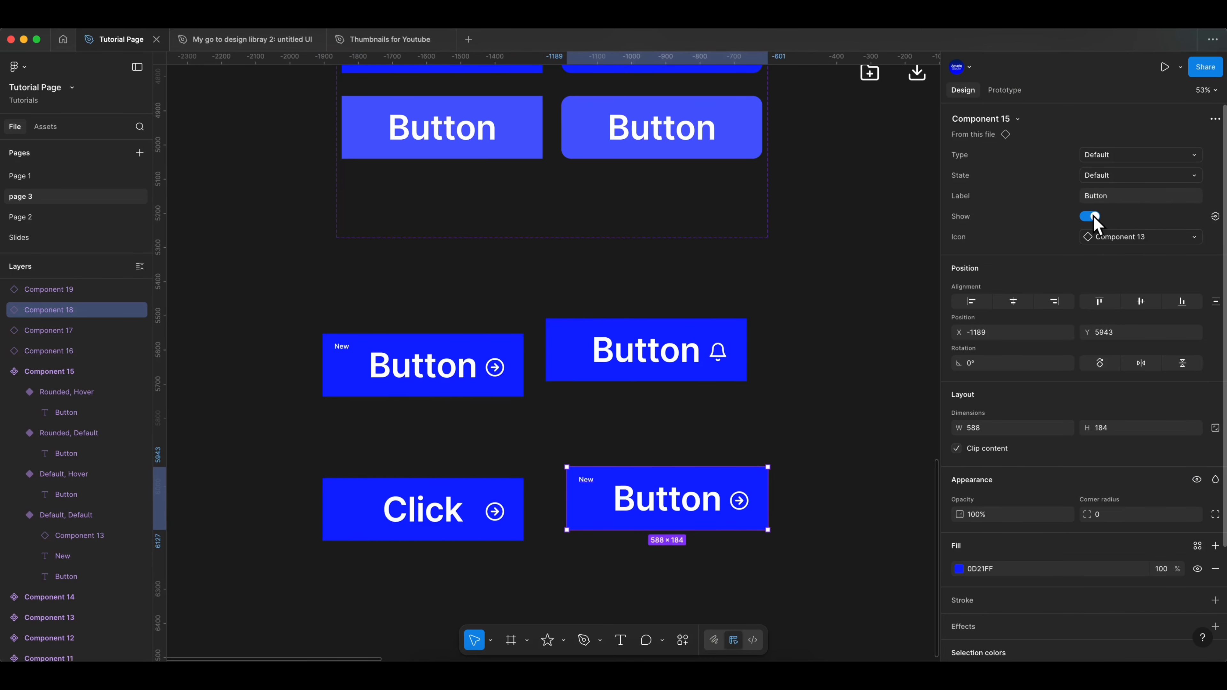
left_click(1152, 238)
left_click(1109, 374)
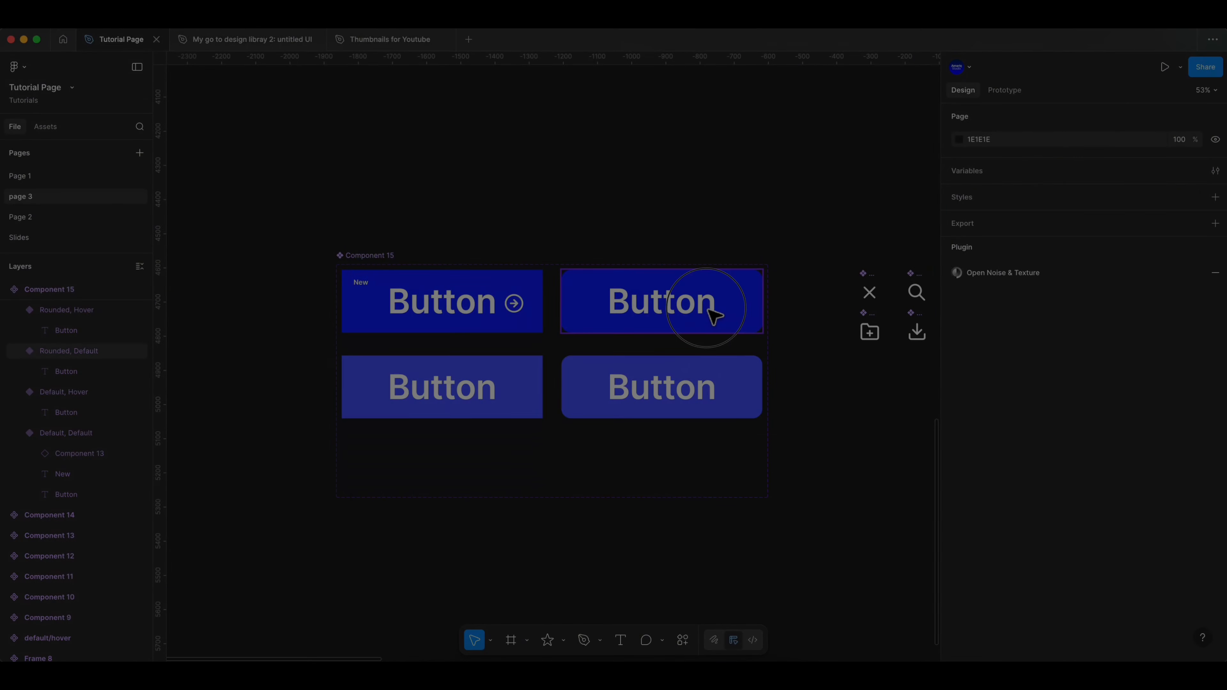
Add a copy of the Rounded, Default variant and position it centred beneath the four existing variants.
left_click(714, 317)
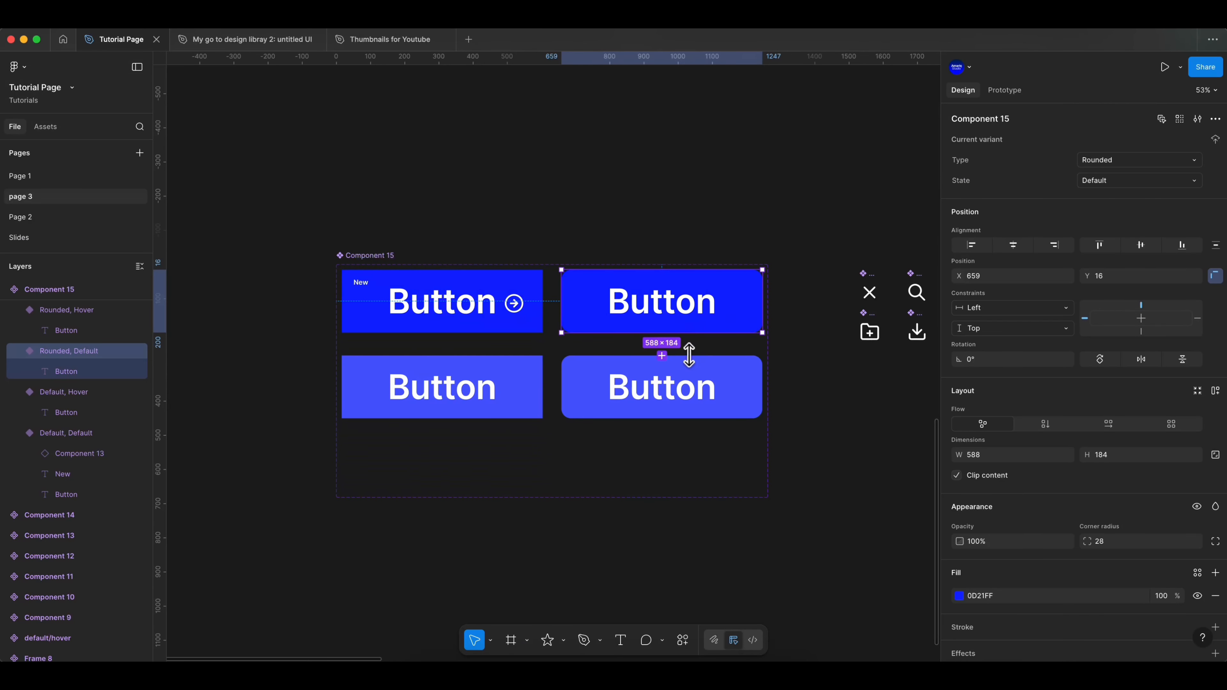
left_click(664, 359)
left_click_drag(662, 323, 551, 476)
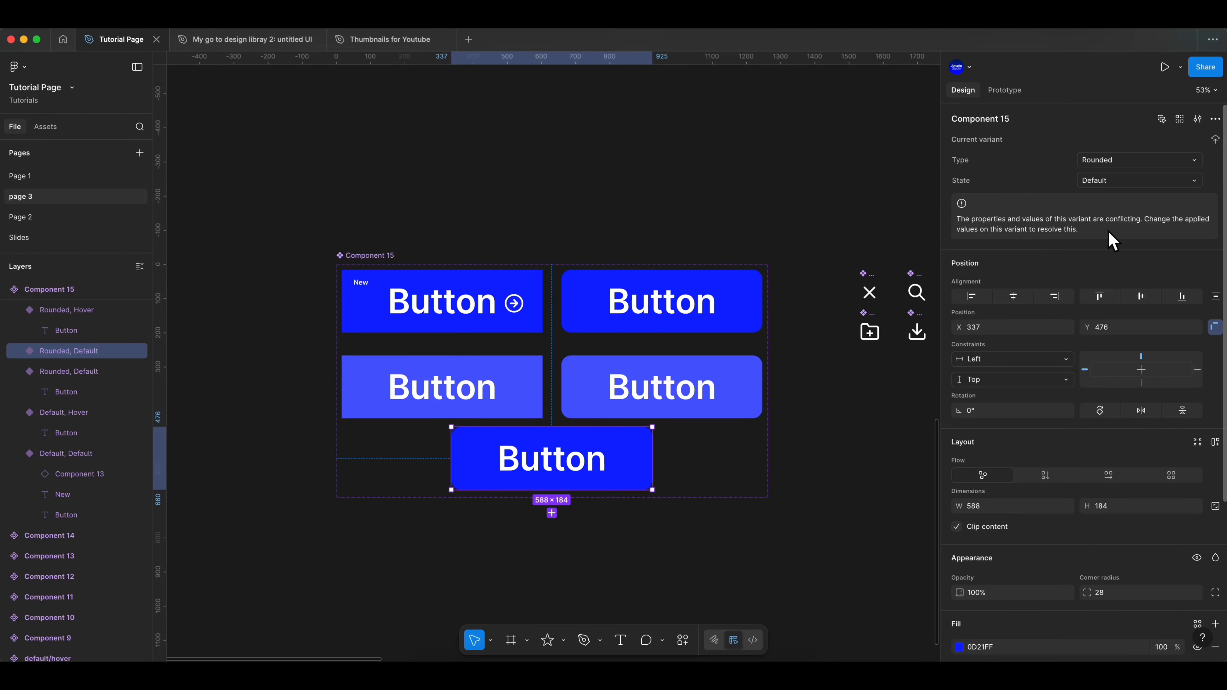
Resolve the new variant's conflict by setting its Type to Rounded w.
left_click(1127, 160)
type("w")
key("Return")
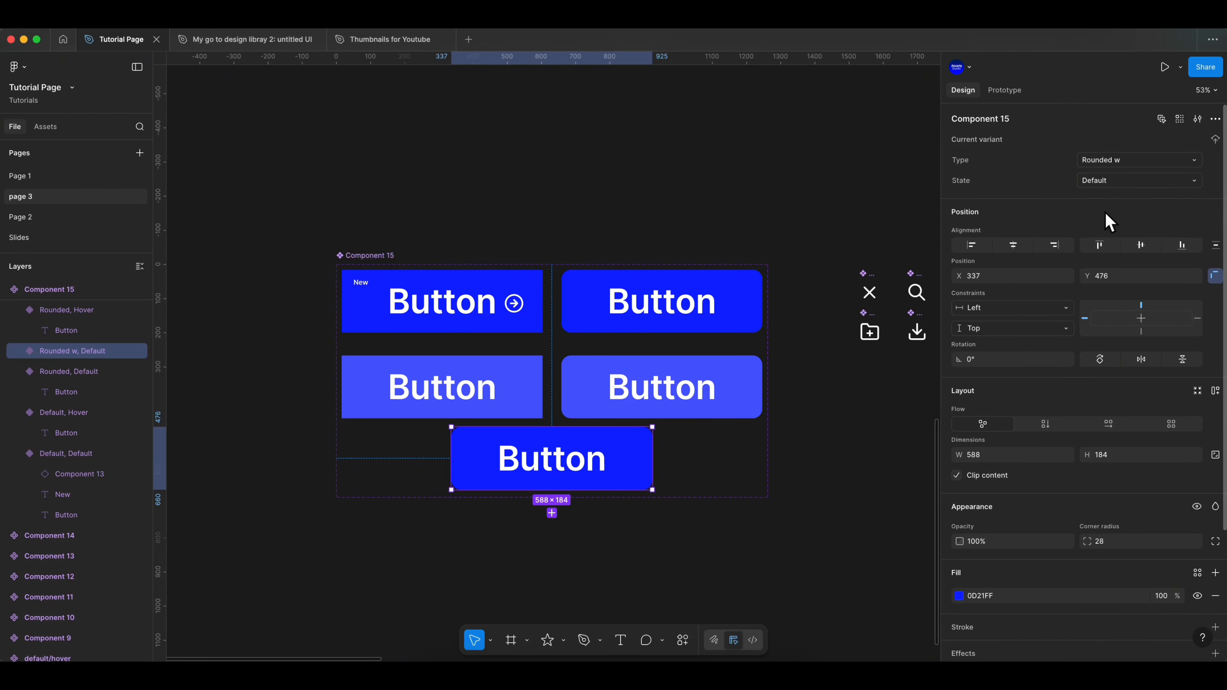
Compare the Type and State values of the existing variants with those of the Rounded w variant.
left_click(519, 362)
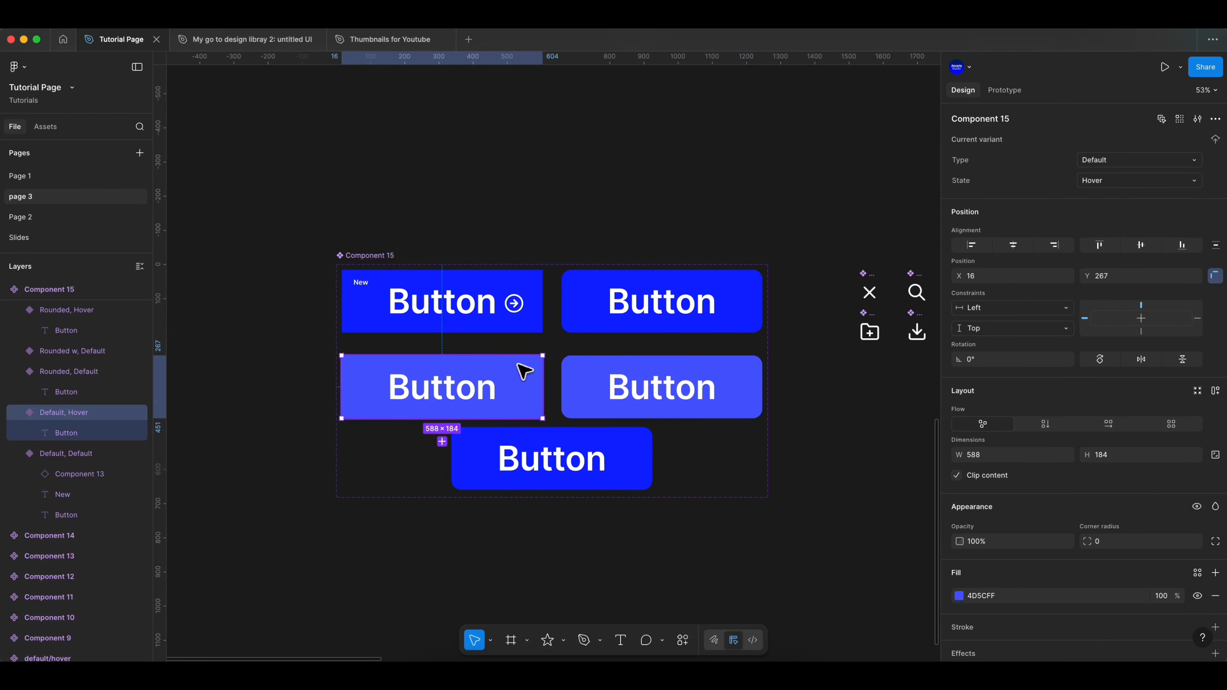
left_click(497, 309)
left_click(689, 328)
left_click(550, 474)
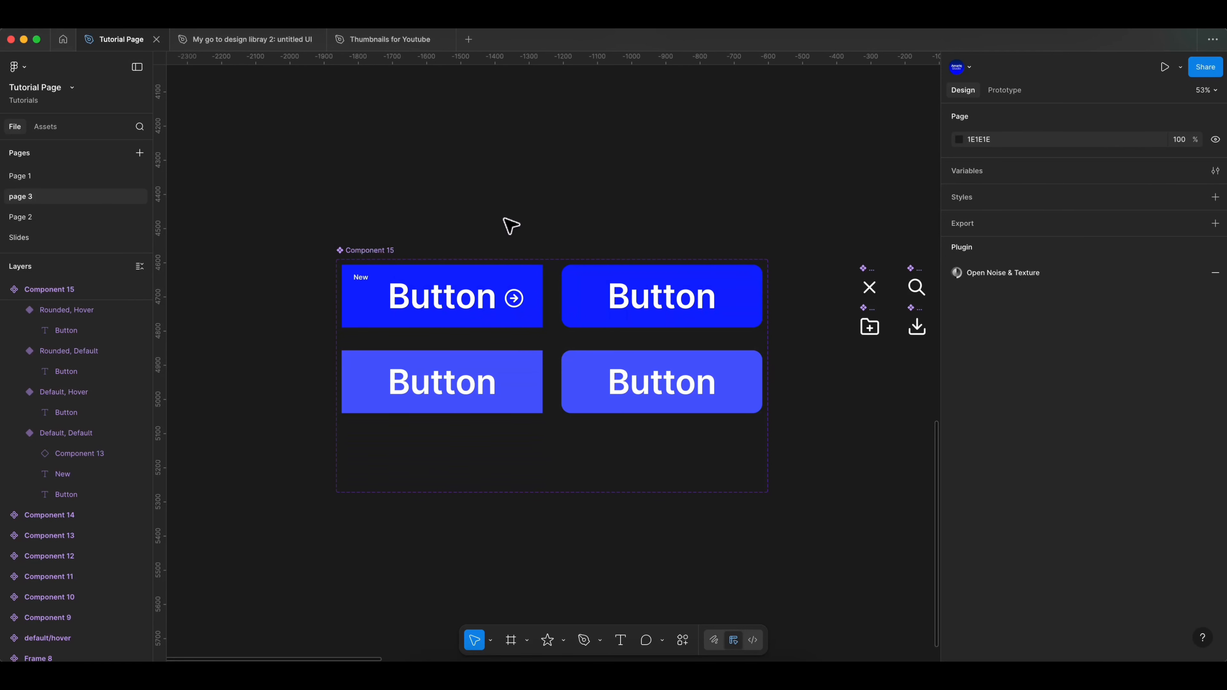
Add the description "Use this component like.... by Amariq studio" to the Component 15 set.
left_click(383, 250)
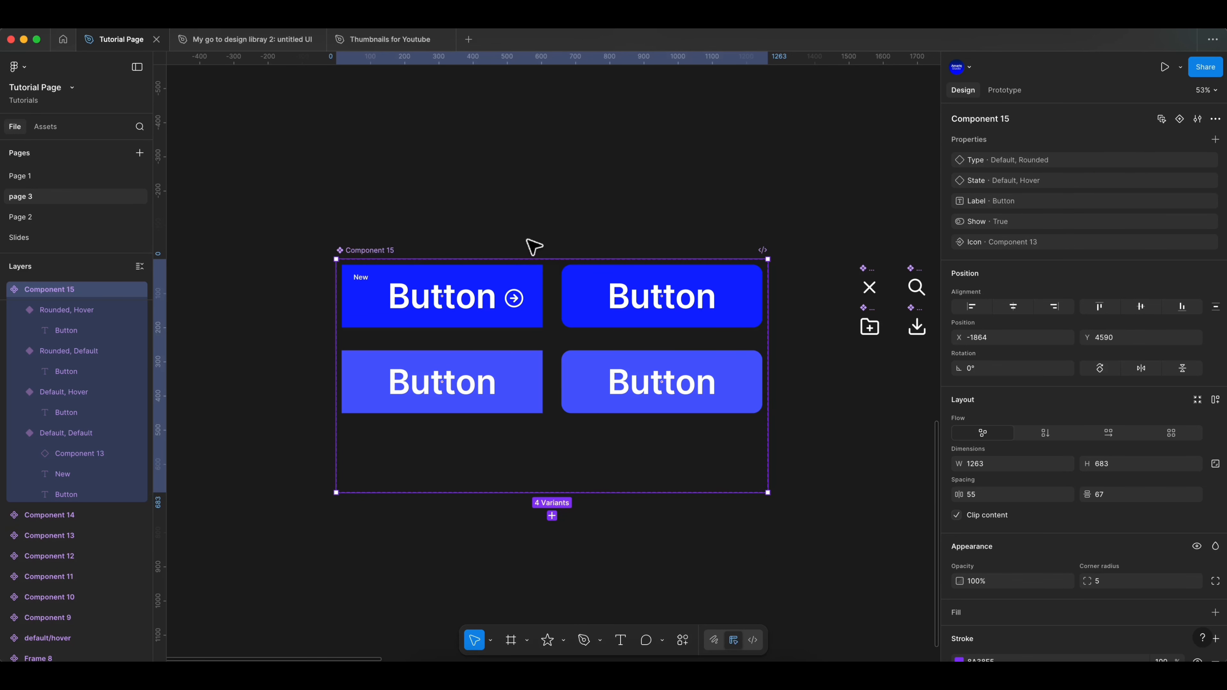
left_click(1199, 120)
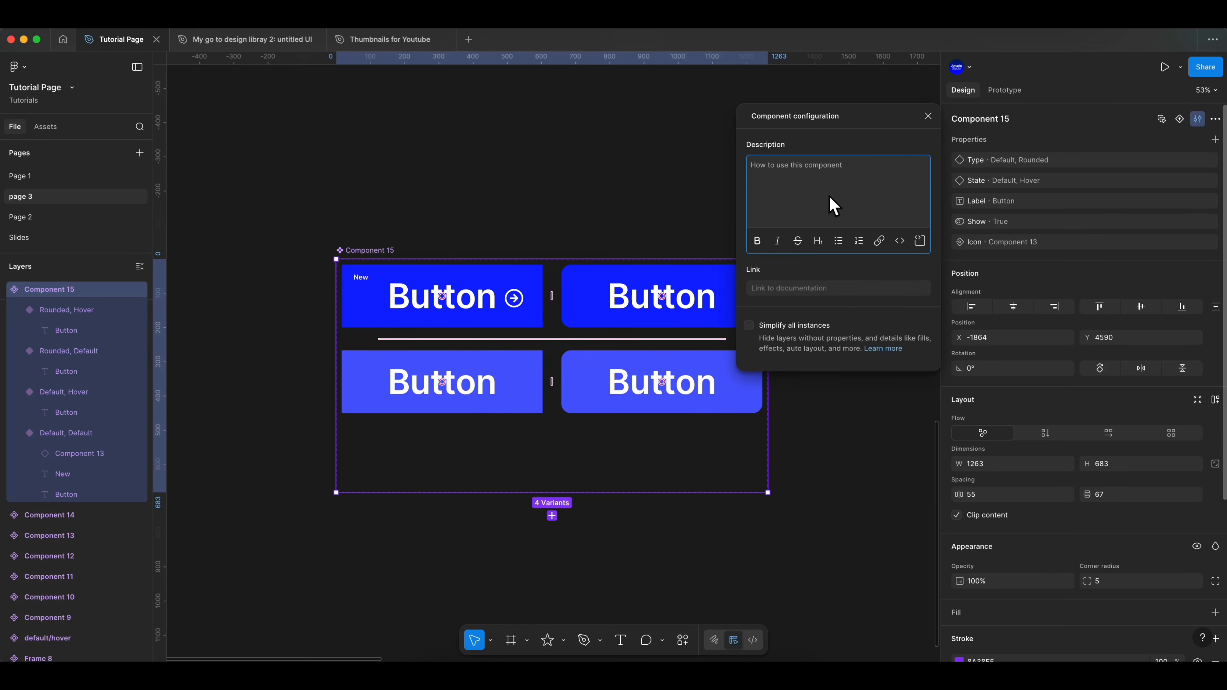
type("U")
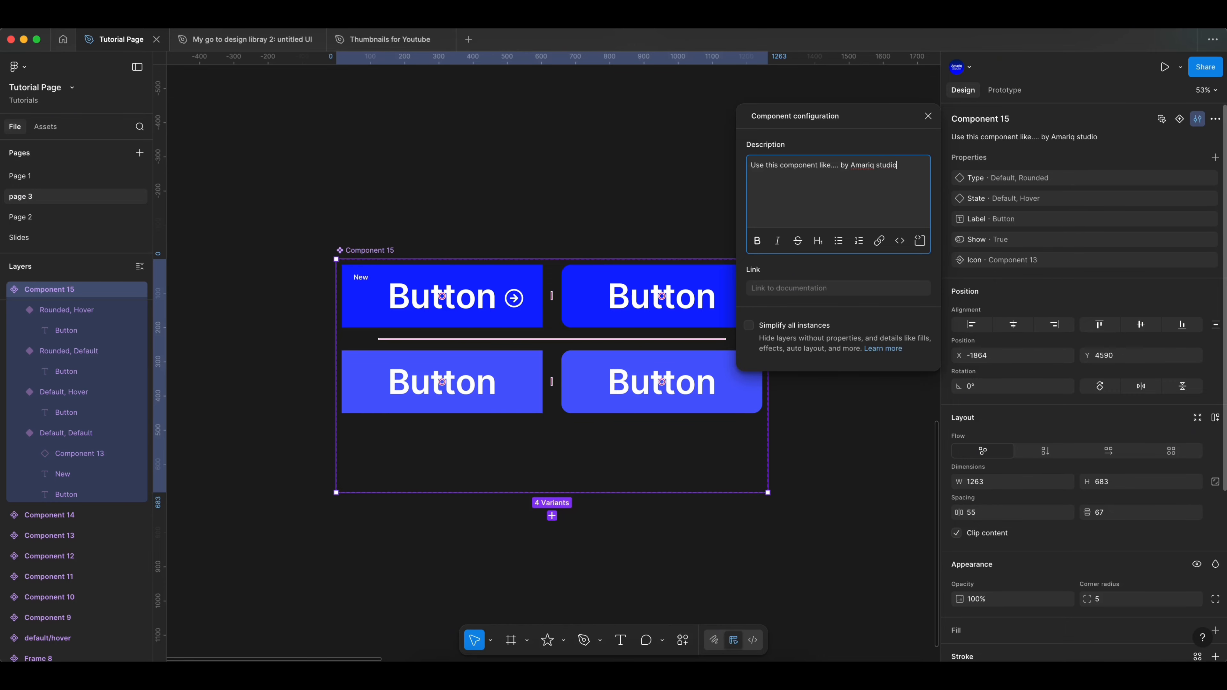
left_click(928, 116)
left_click(575, 167)
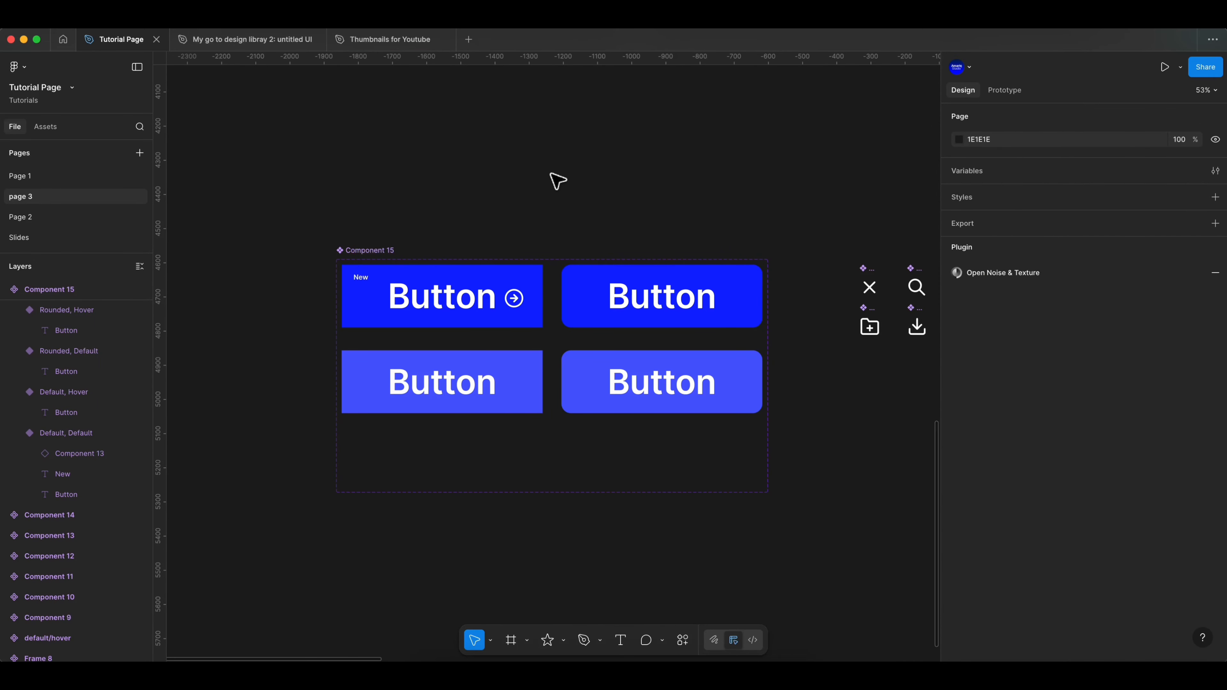
left_click(385, 252)
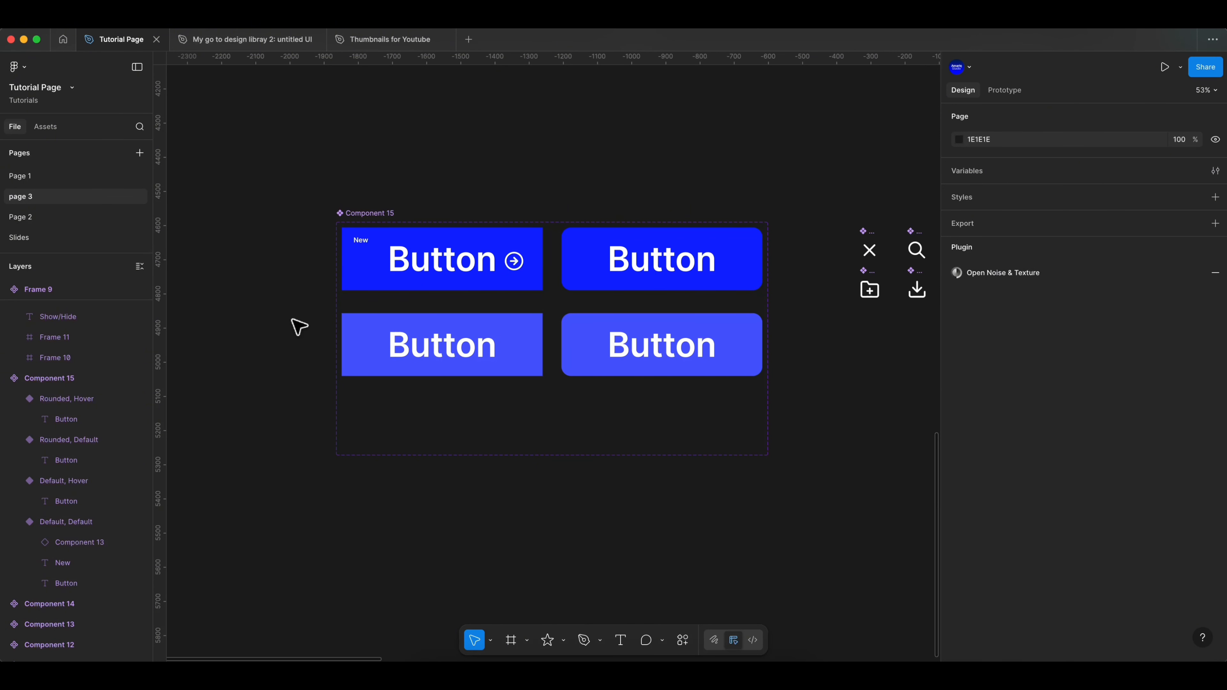
Place a Component 15 instance from the file's assets below the component set.
left_click(45, 127)
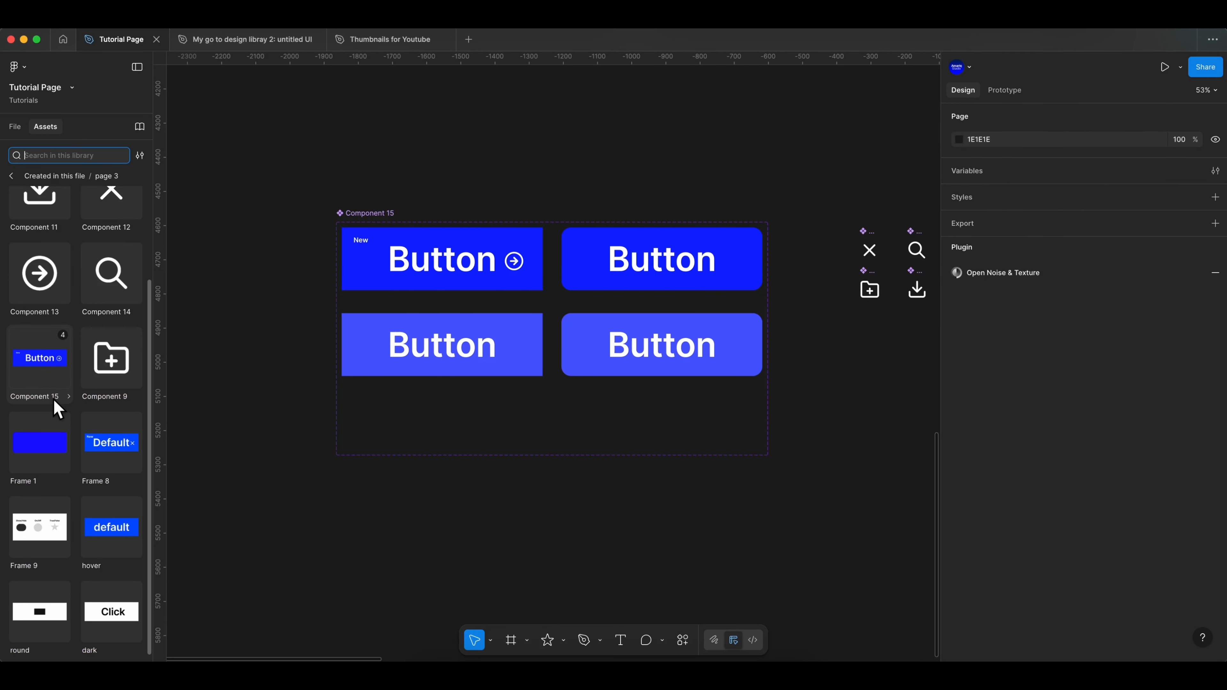
left_click_drag(69, 368, 482, 568)
scroll(471, 562, "down", 1)
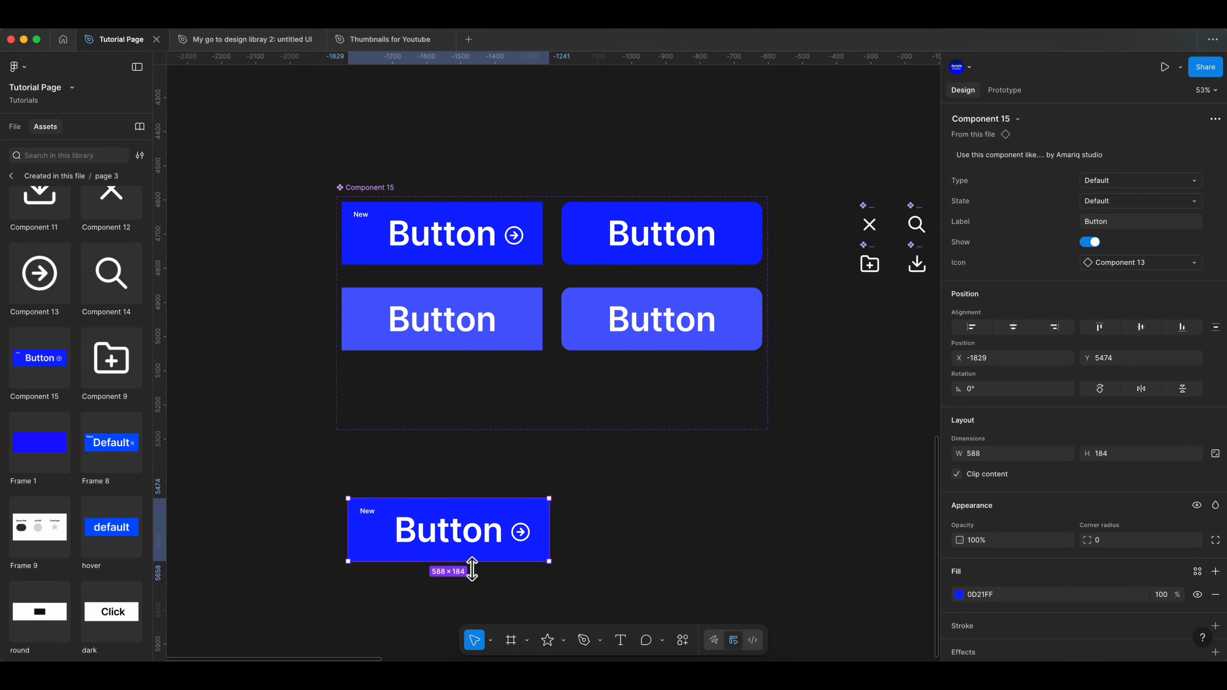
scroll(505, 551, "down", 5)
left_click_drag(469, 428, 445, 419)
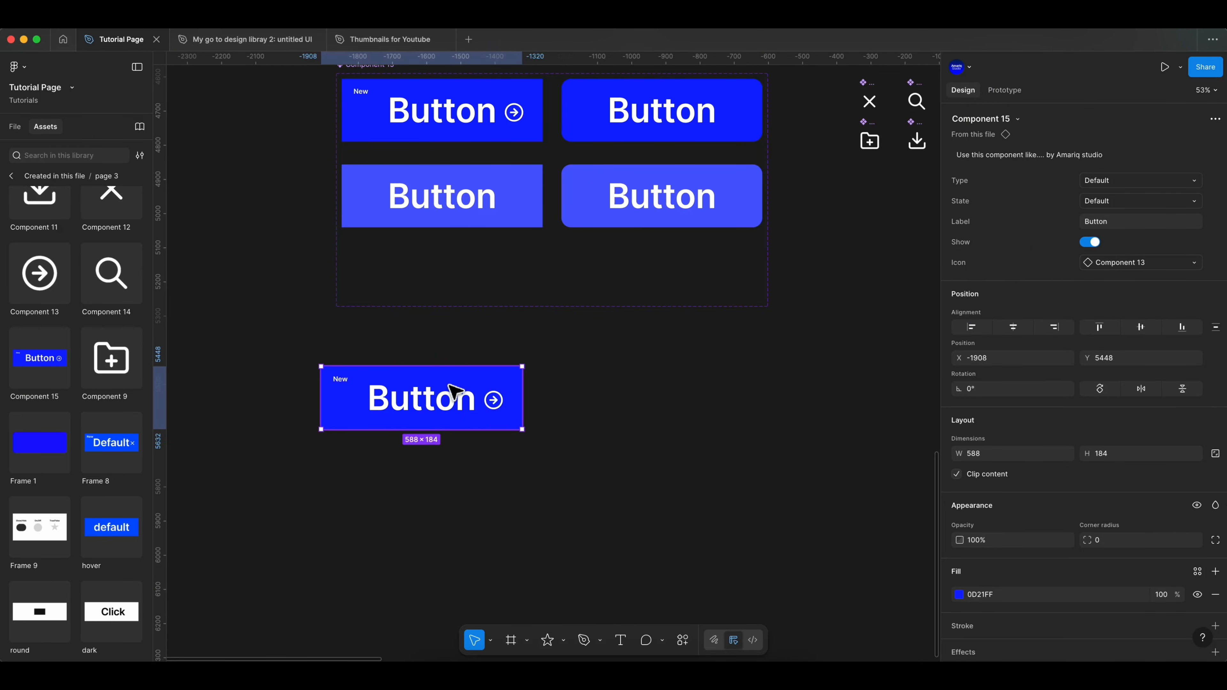
Duplicate the instance to make two rows of two and set the lower-right copy's Icon to the folder, Component 9.
left_click_drag(454, 392, 732, 548)
left_click(1124, 263)
left_click(1113, 386)
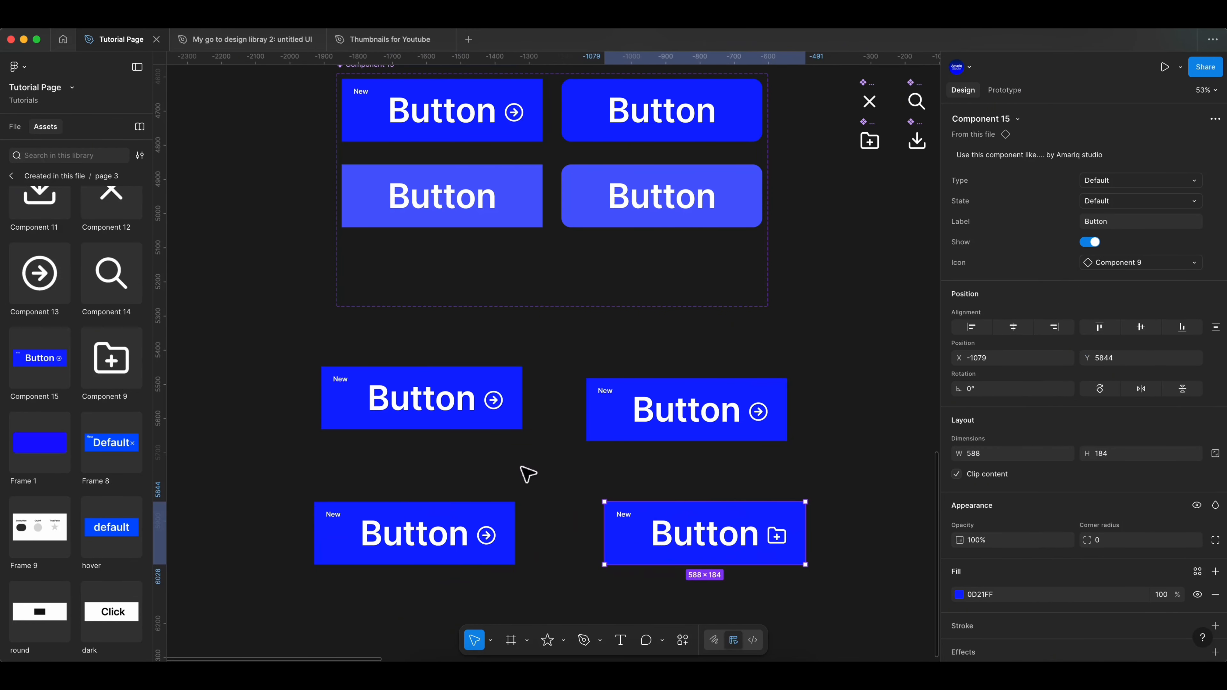
Set the upper-right instance's Label to Click.
left_click(715, 417)
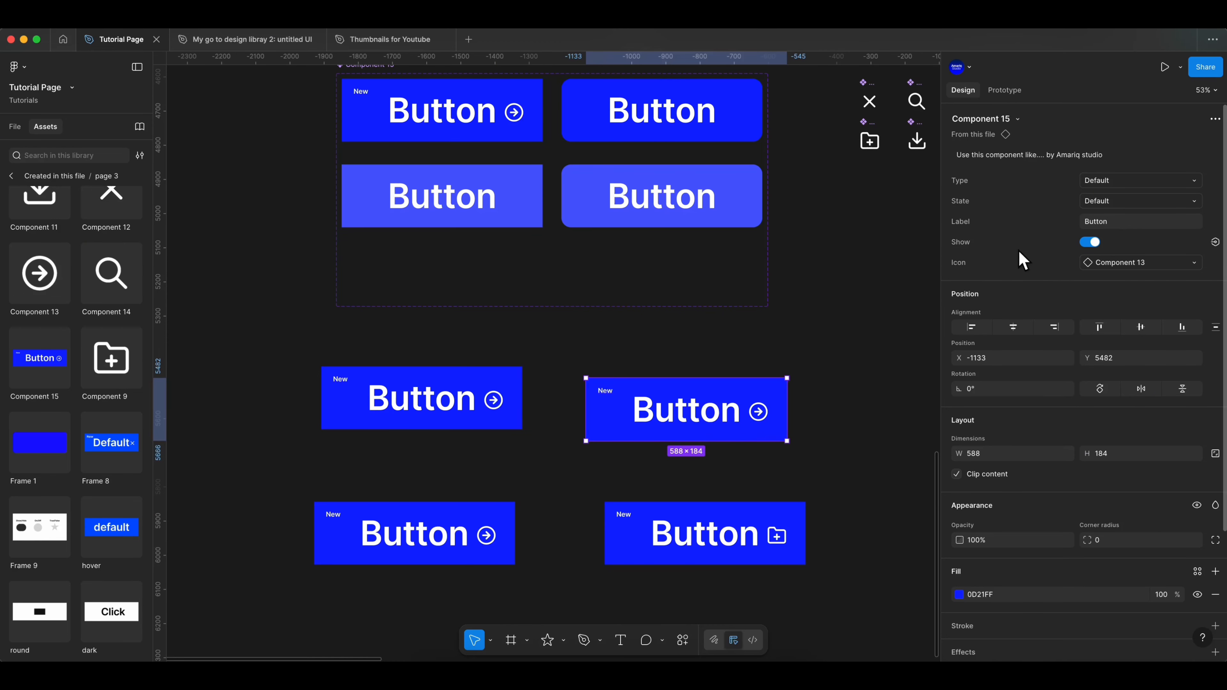
left_click(1119, 223)
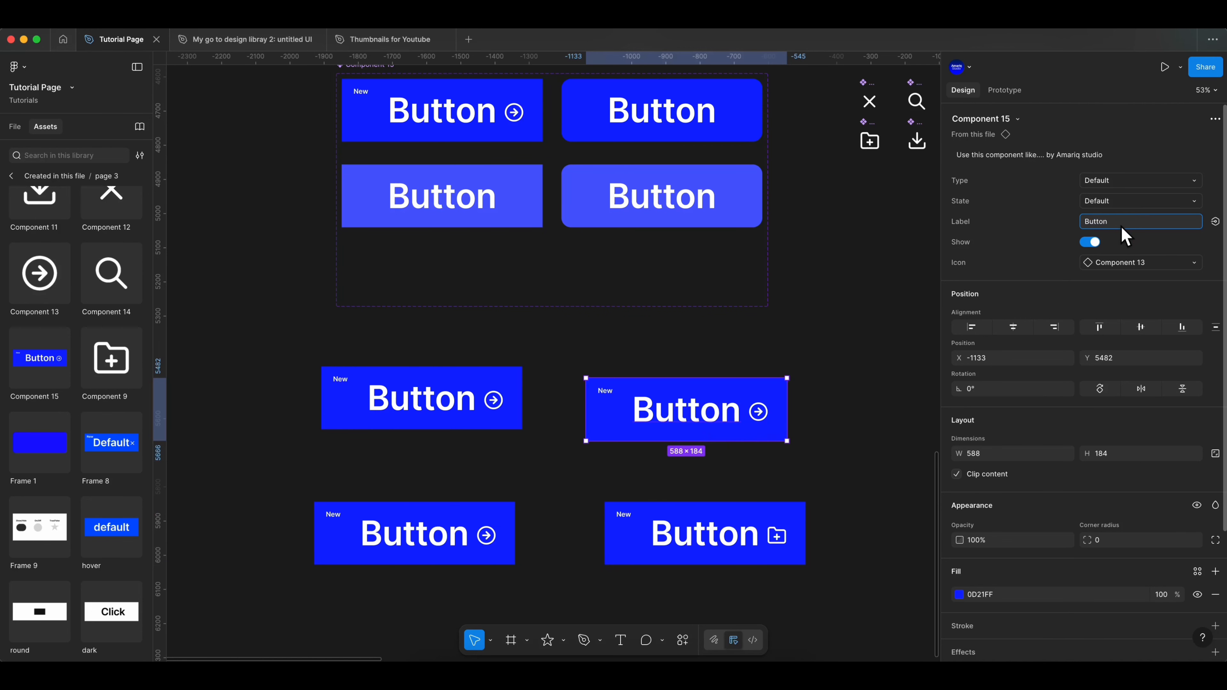
double_click(1121, 226)
type("Click")
key("Return")
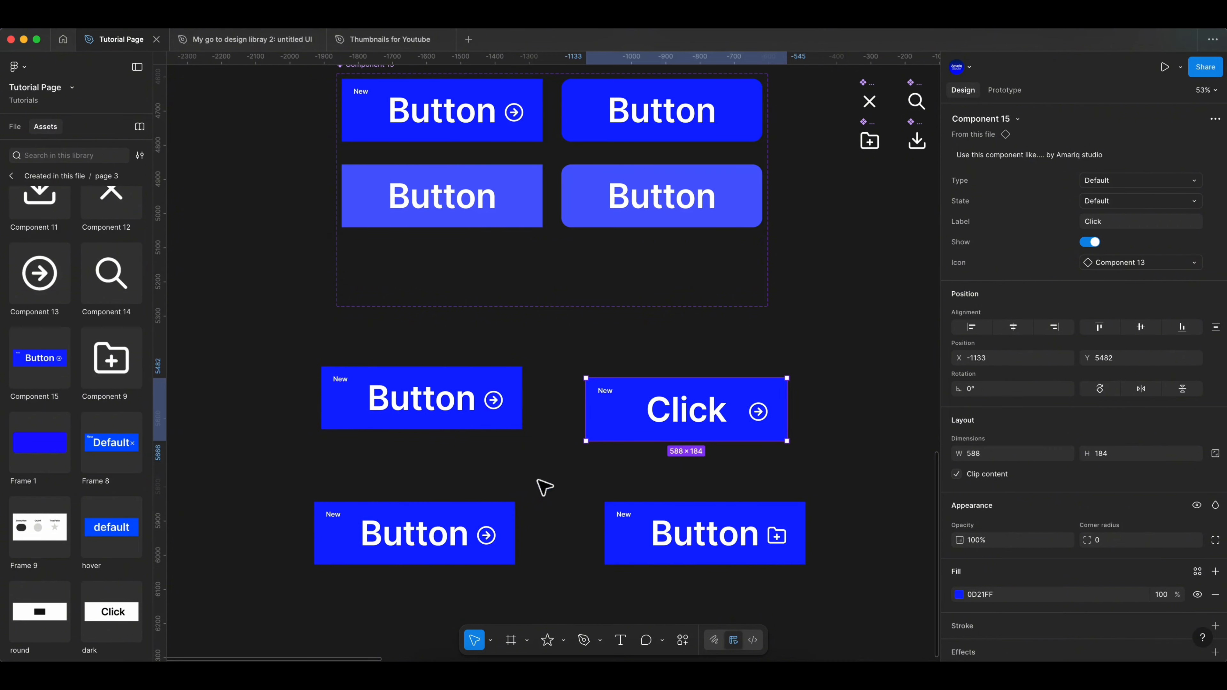
left_click(481, 411)
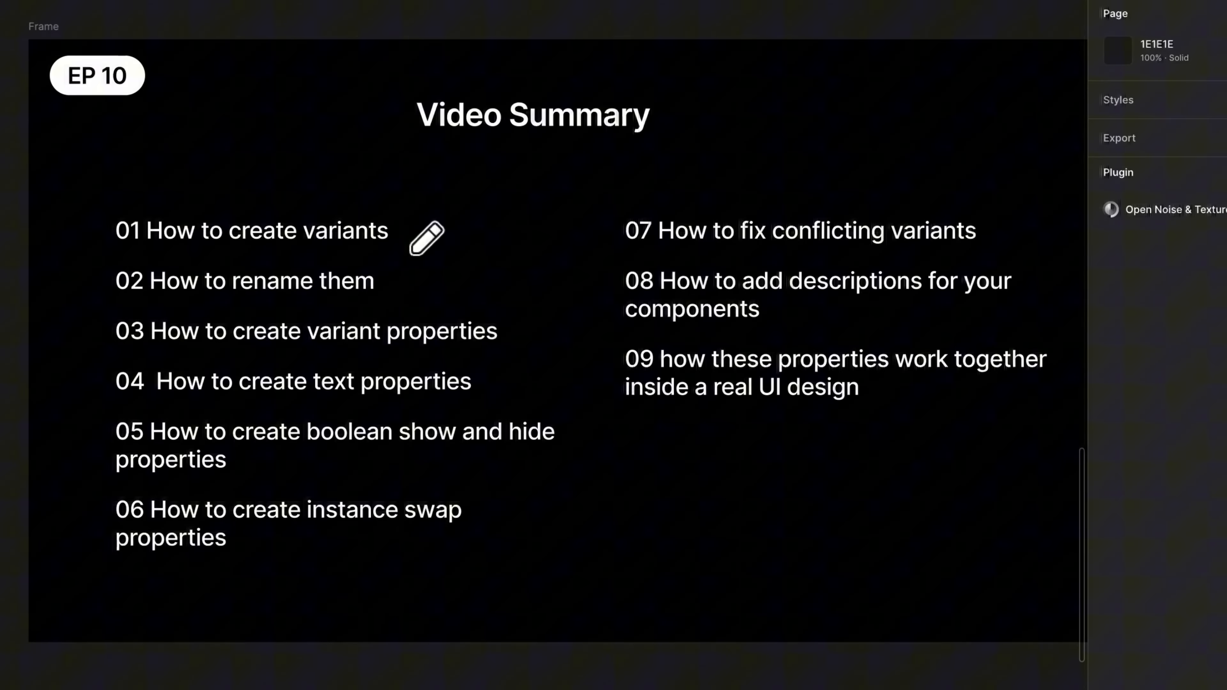
Draw short pencil lines beside items 01 to 06 on the Video Summary frame.
left_click_drag(454, 256, 483, 256)
left_click_drag(413, 306, 536, 335)
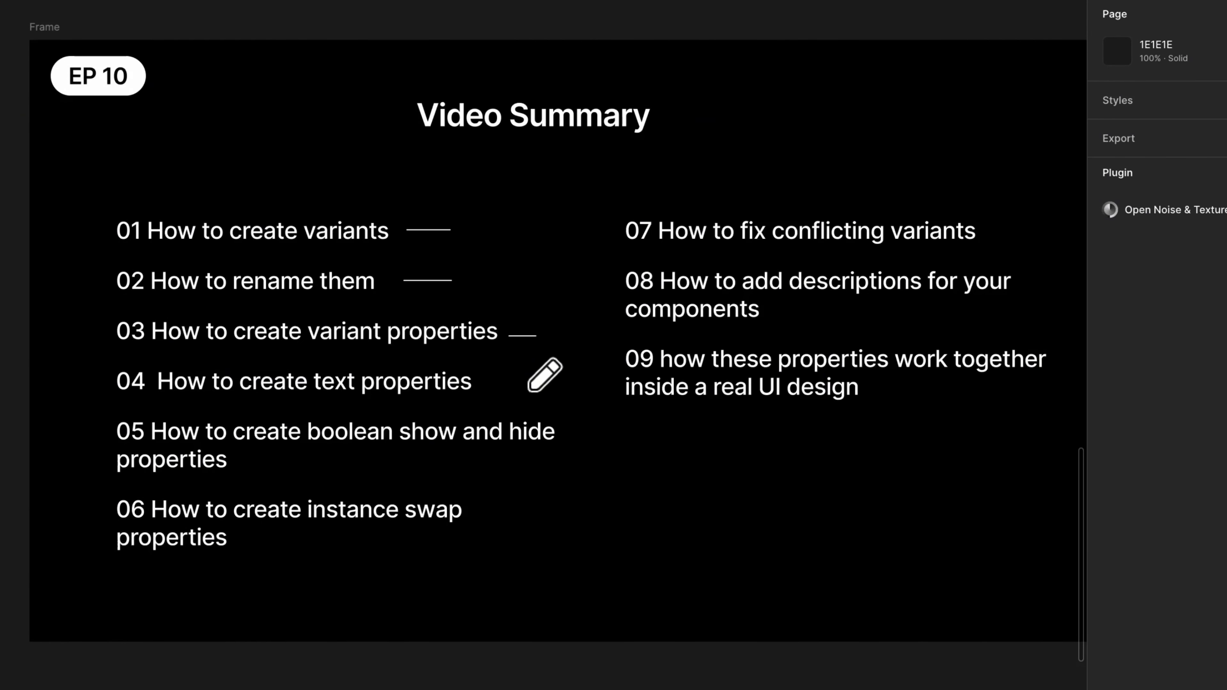
left_click_drag(490, 390, 584, 391)
scroll(483, 389, "down", 2)
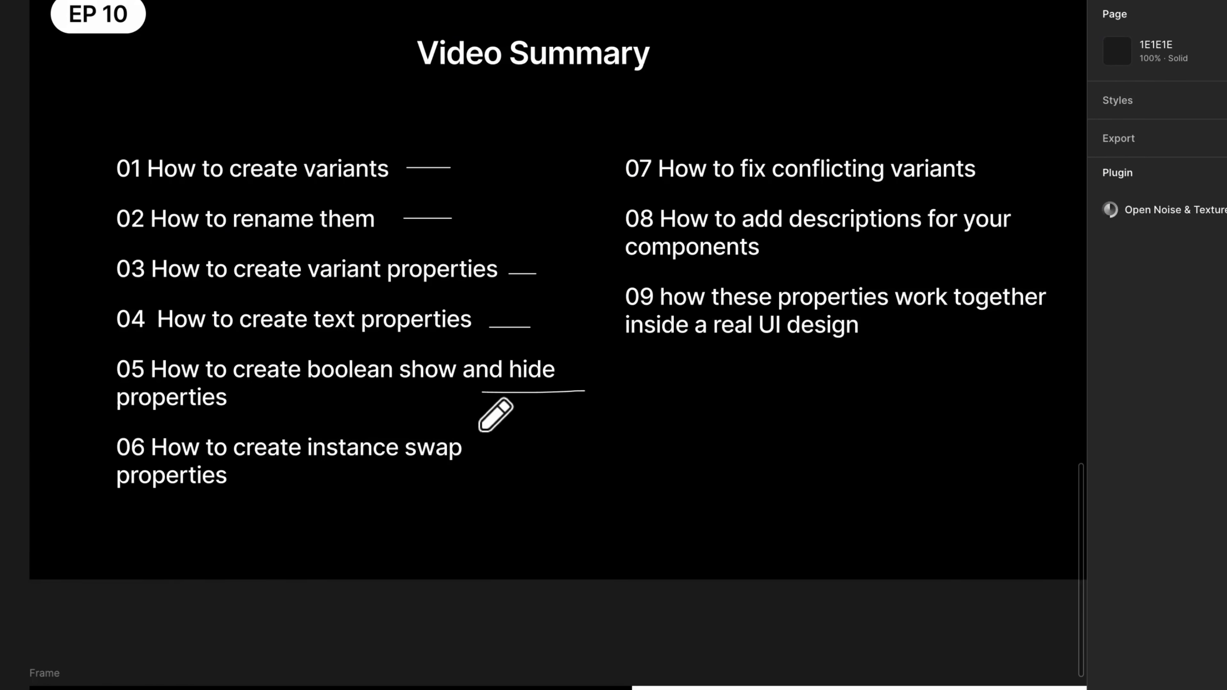
left_click_drag(468, 462, 580, 462)
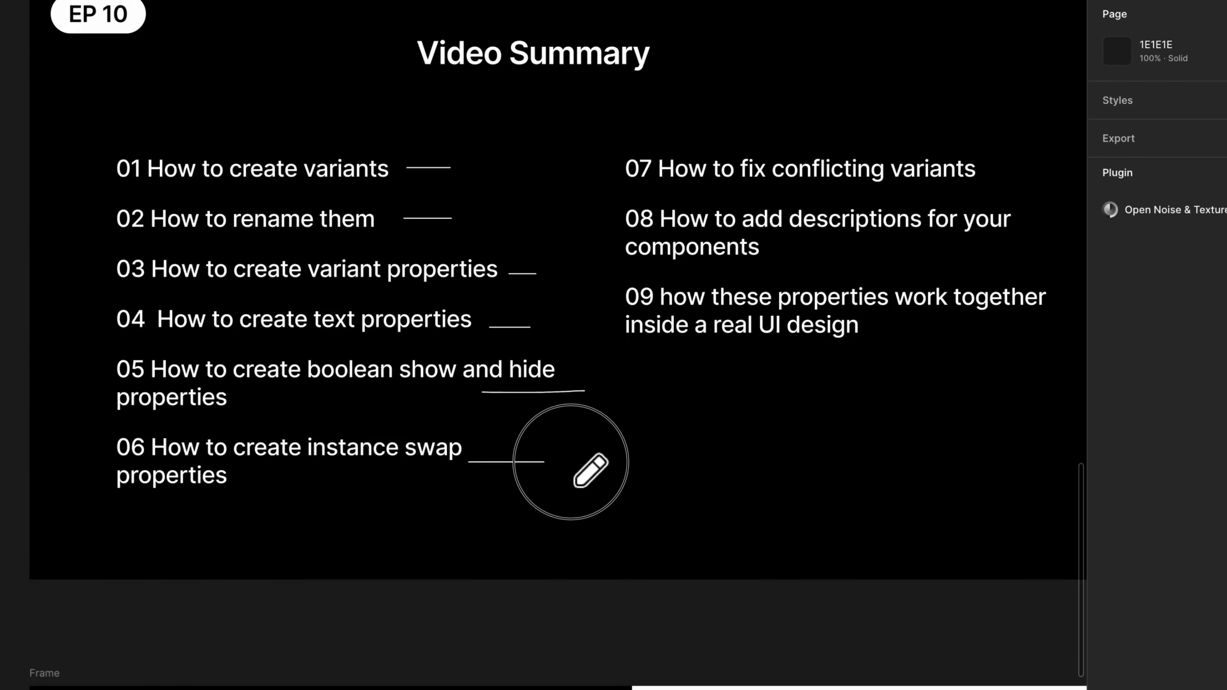
Draw pencil lines beside items 07, 08 and 09 on the Video Summary frame.
scroll(580, 462, "right", 5)
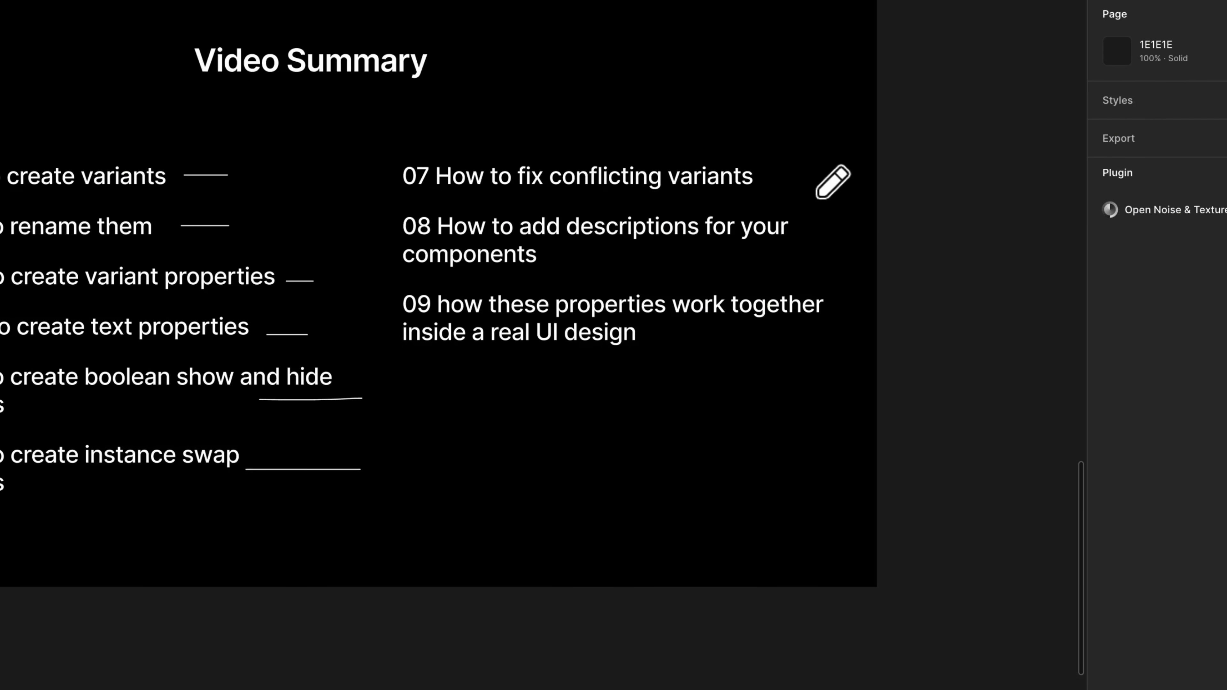
left_click_drag(801, 172, 851, 171)
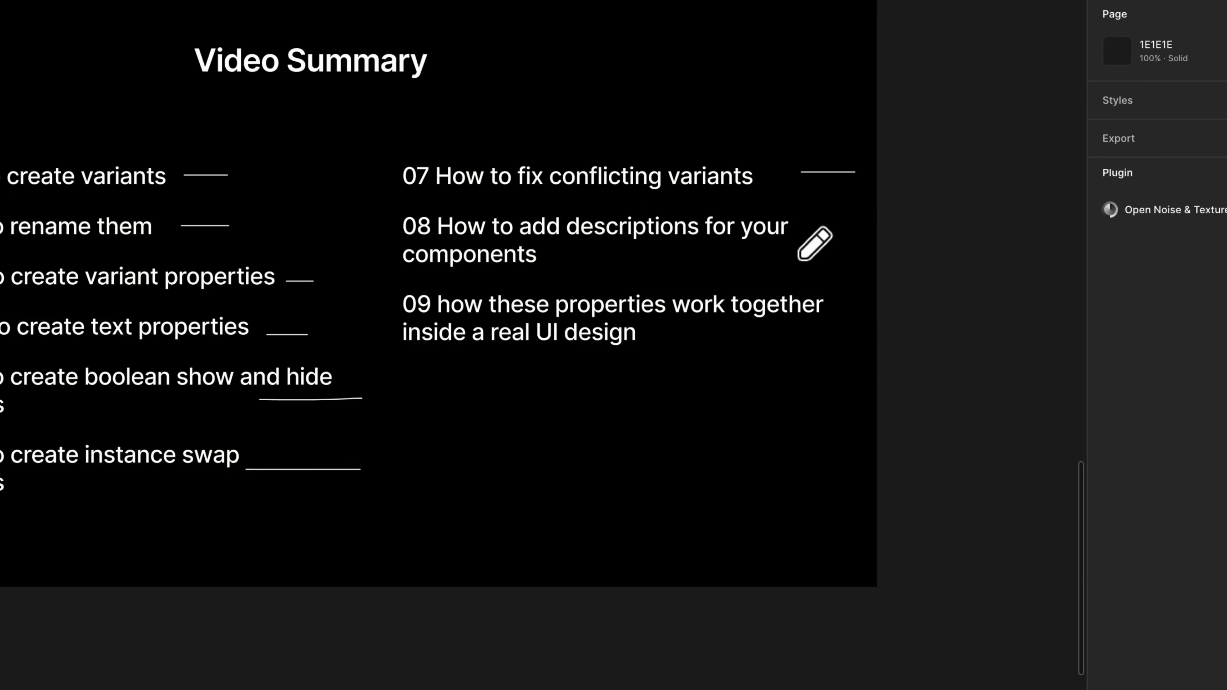
left_click(813, 235)
left_click_drag(809, 234, 860, 234)
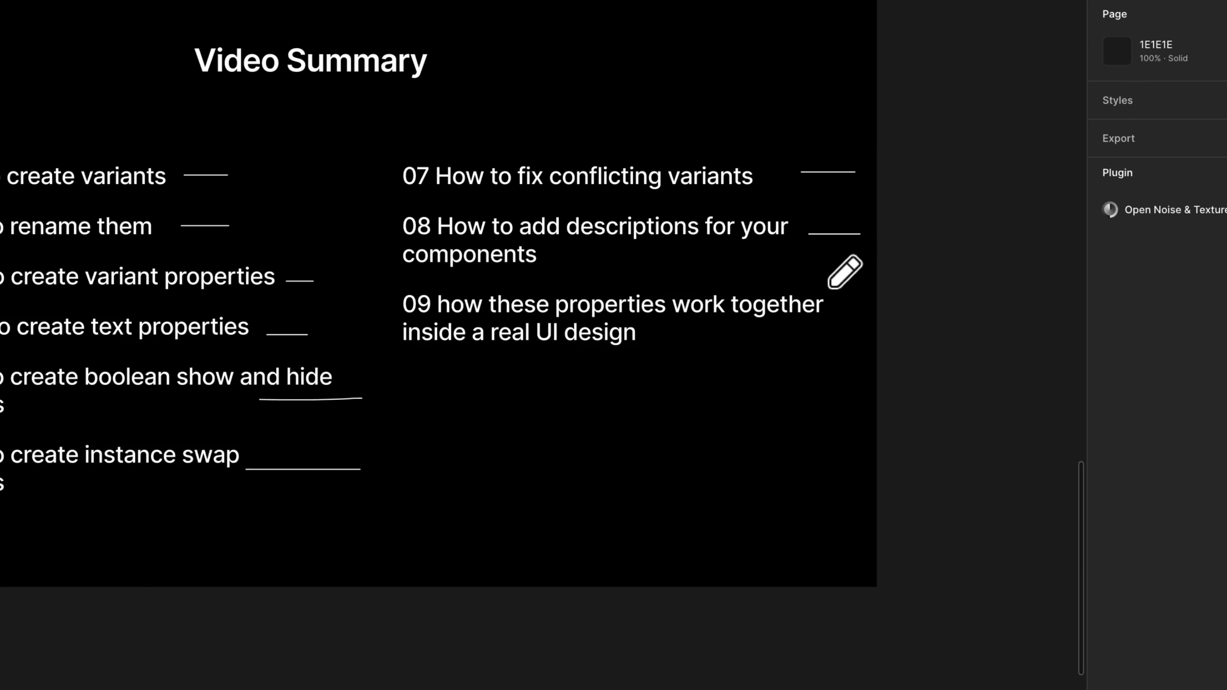
left_click_drag(703, 339, 863, 340)
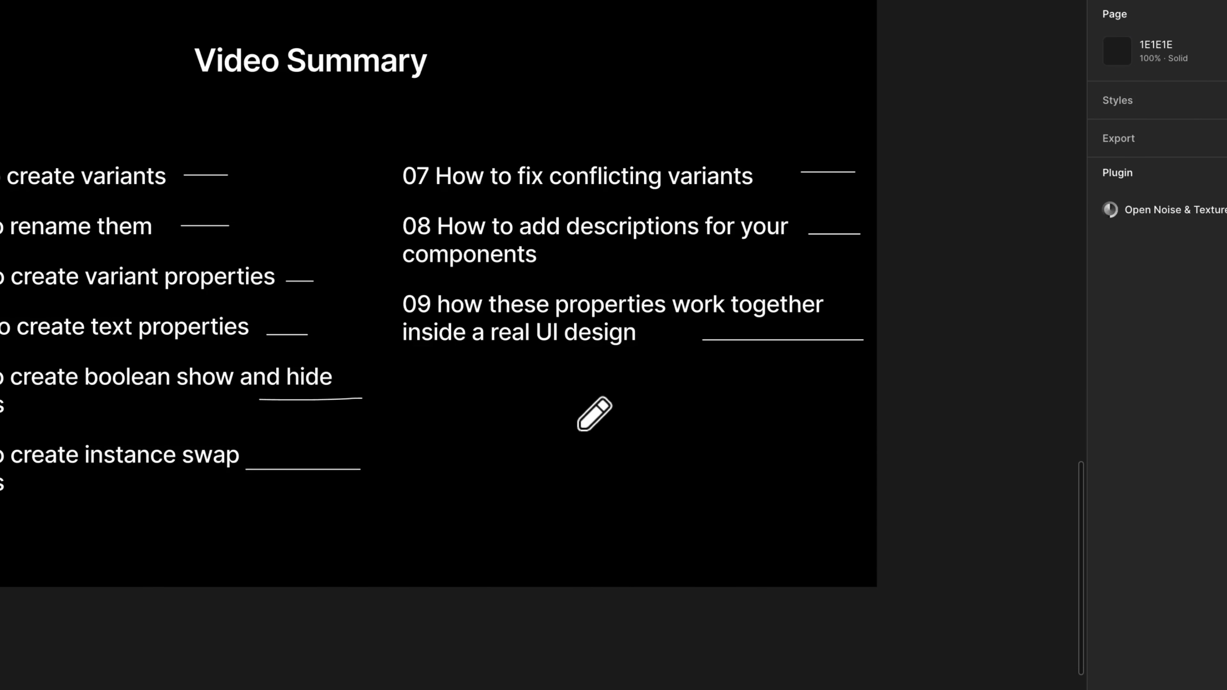